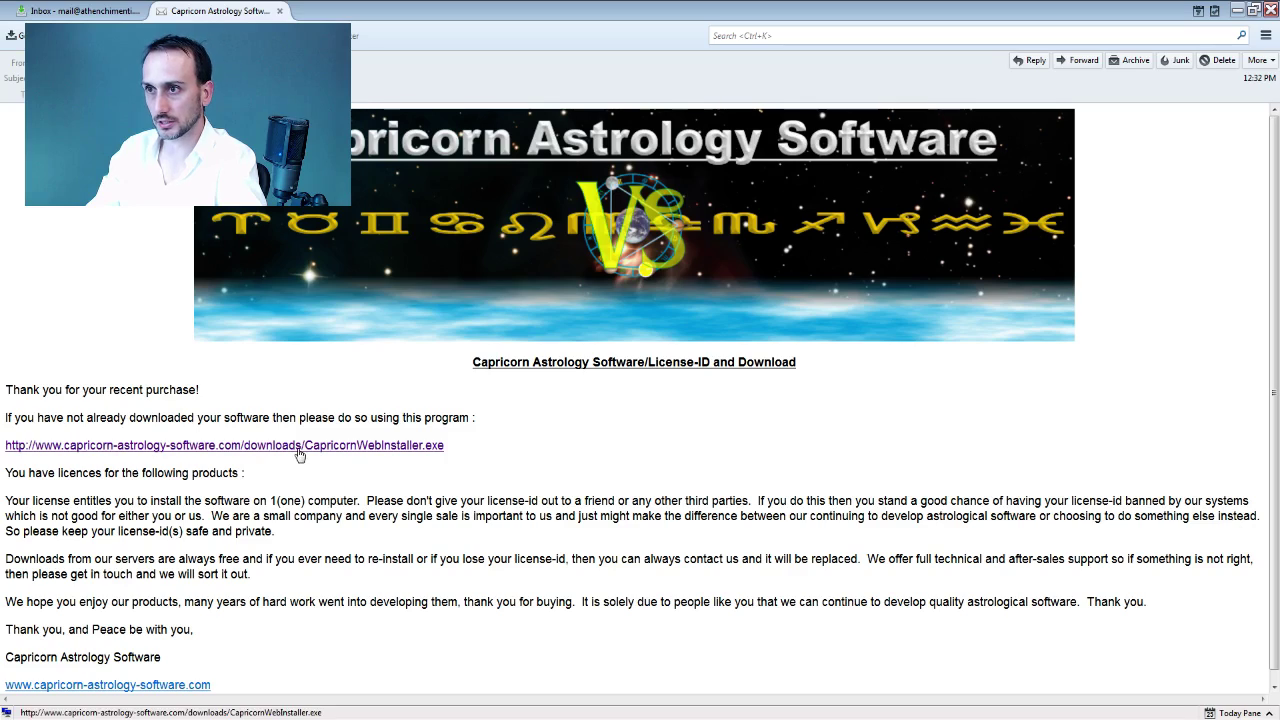
Download CapricornWebInstaller.exe from the link in the purchase email and minimize the browser
{"action": "left_click", "coordinate": [300, 445]}
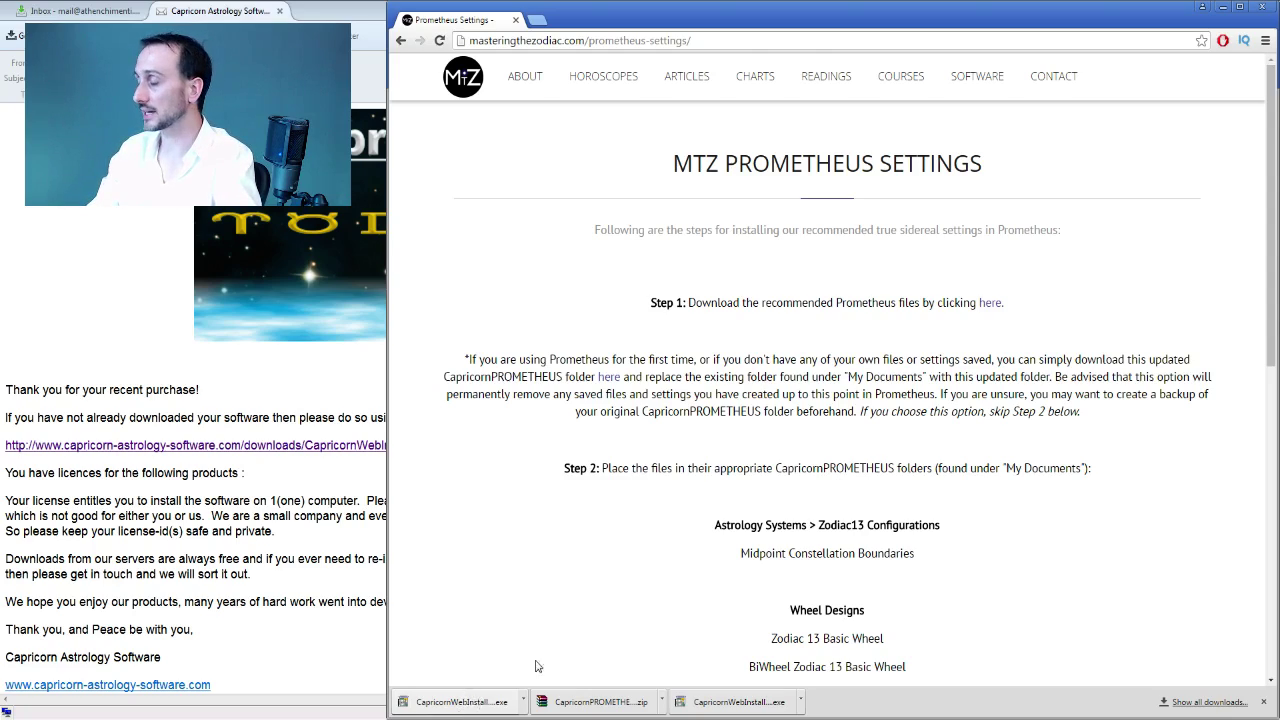
{"action": "left_click", "coordinate": [1222, 7]}
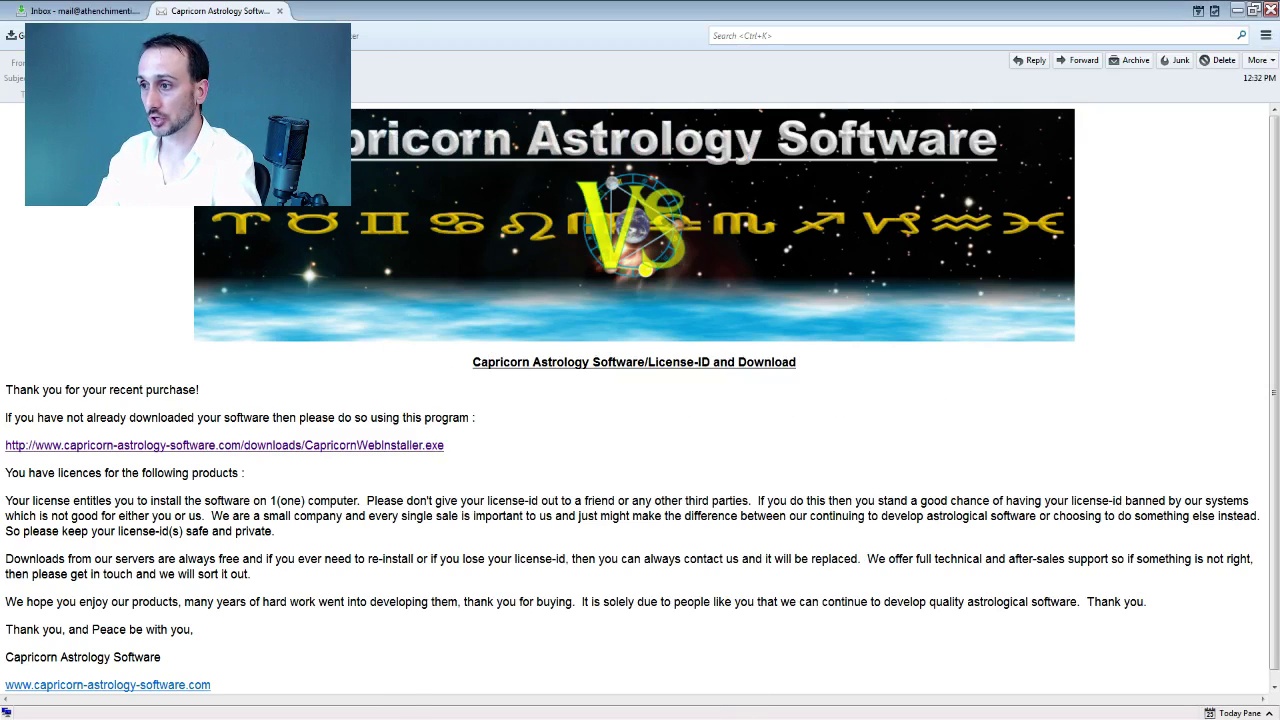
Switch to CapricornPROMETHEUS and look over its Help and Chart commands
{"action": "left_click", "coordinate": [650, 719]}
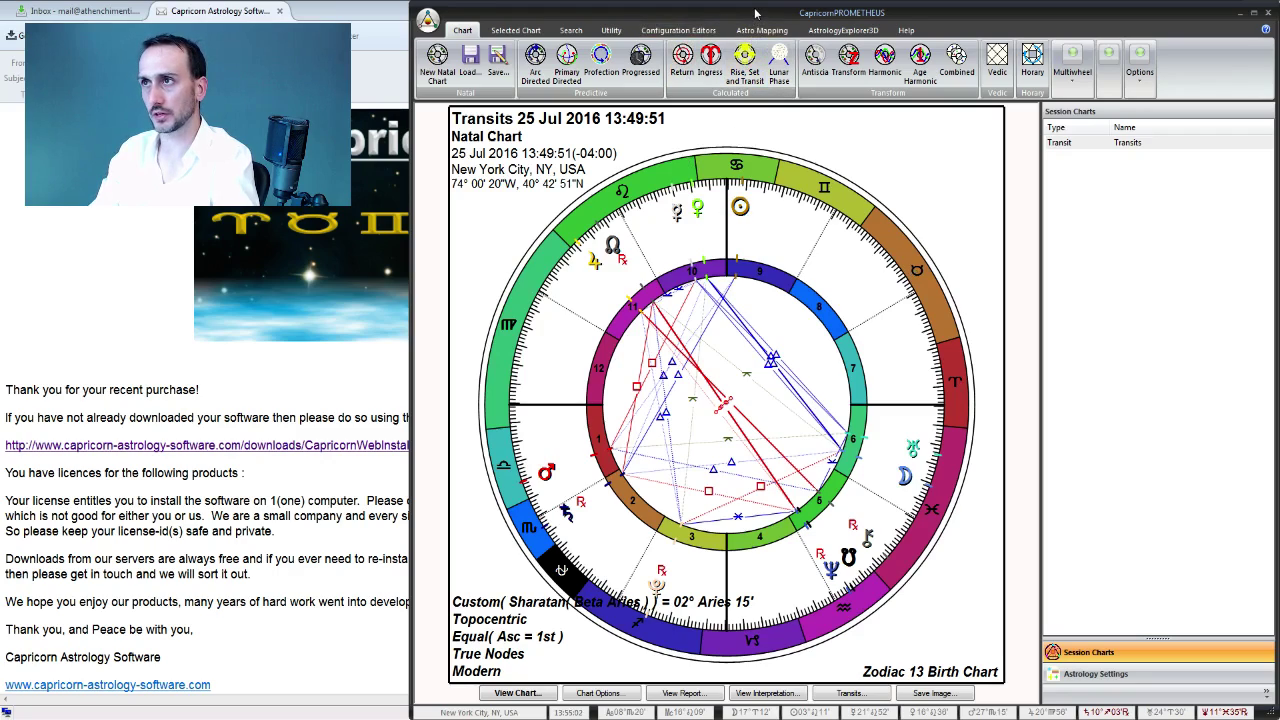
{"action": "left_click", "coordinate": [906, 33]}
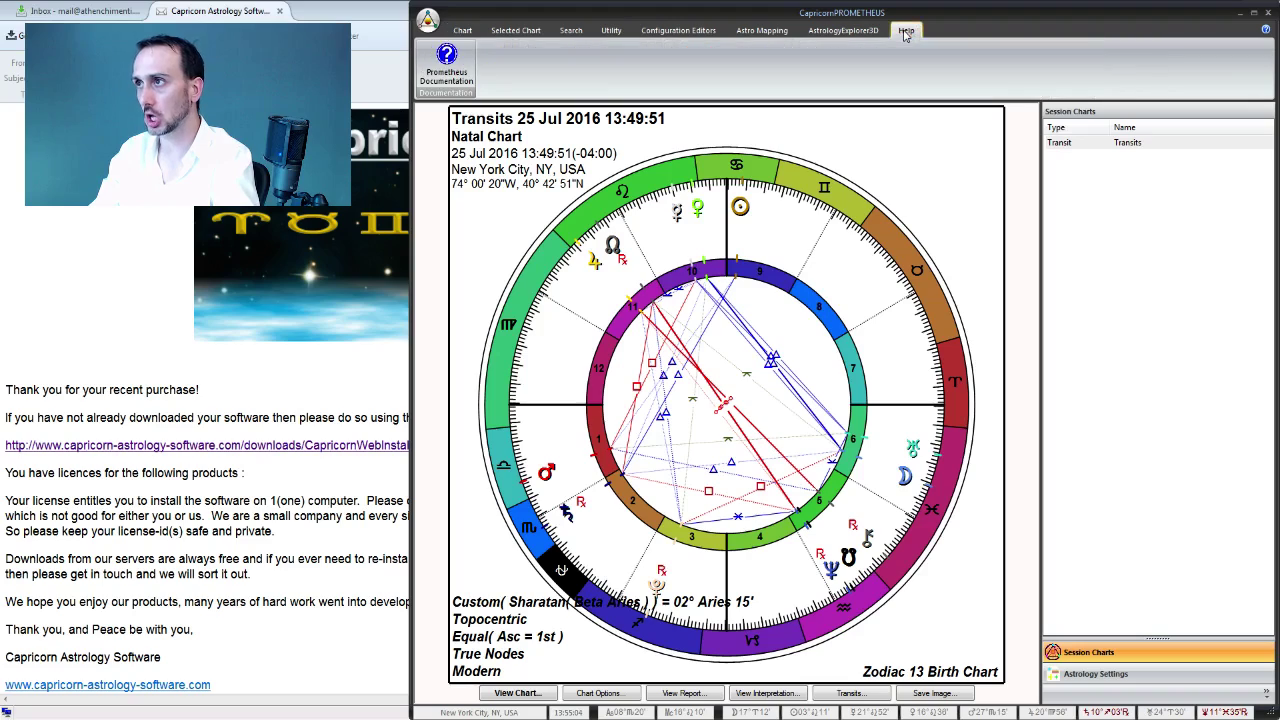
{"action": "left_click", "coordinate": [462, 30]}
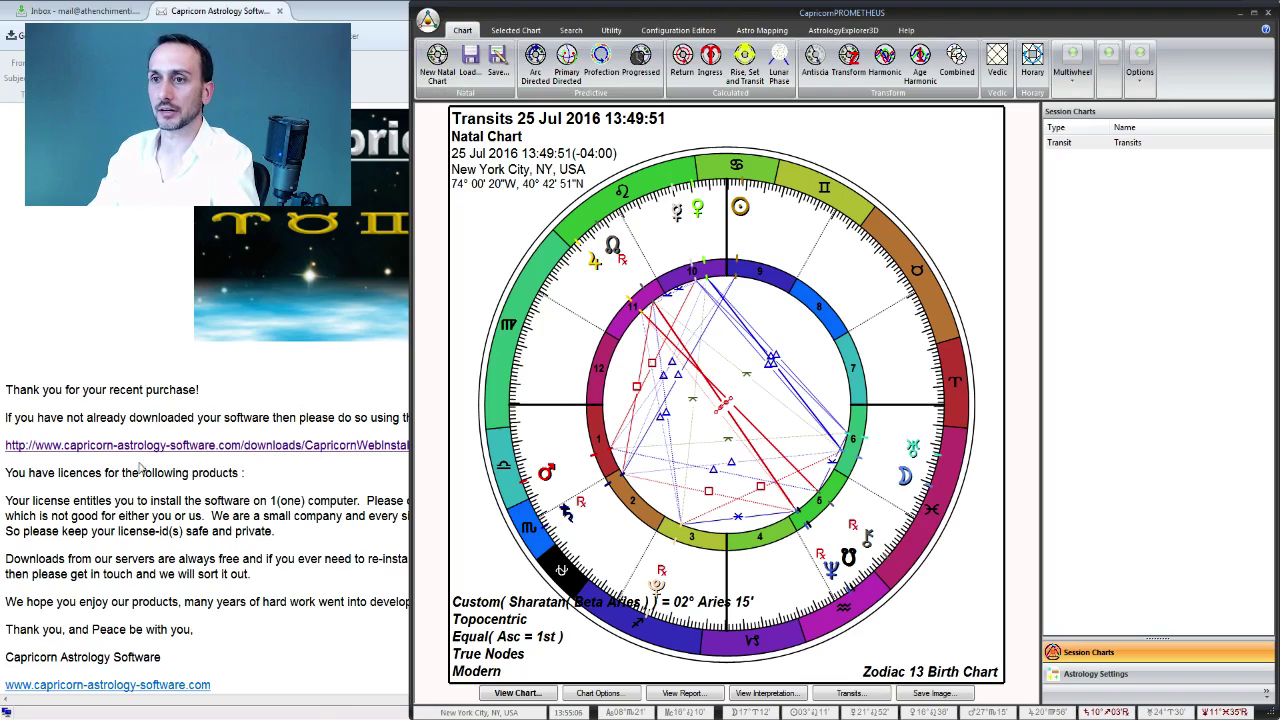
Return to the purchase email and highlight the passage about the small company and keeping the license-id private
{"action": "left_click", "coordinate": [287, 540]}
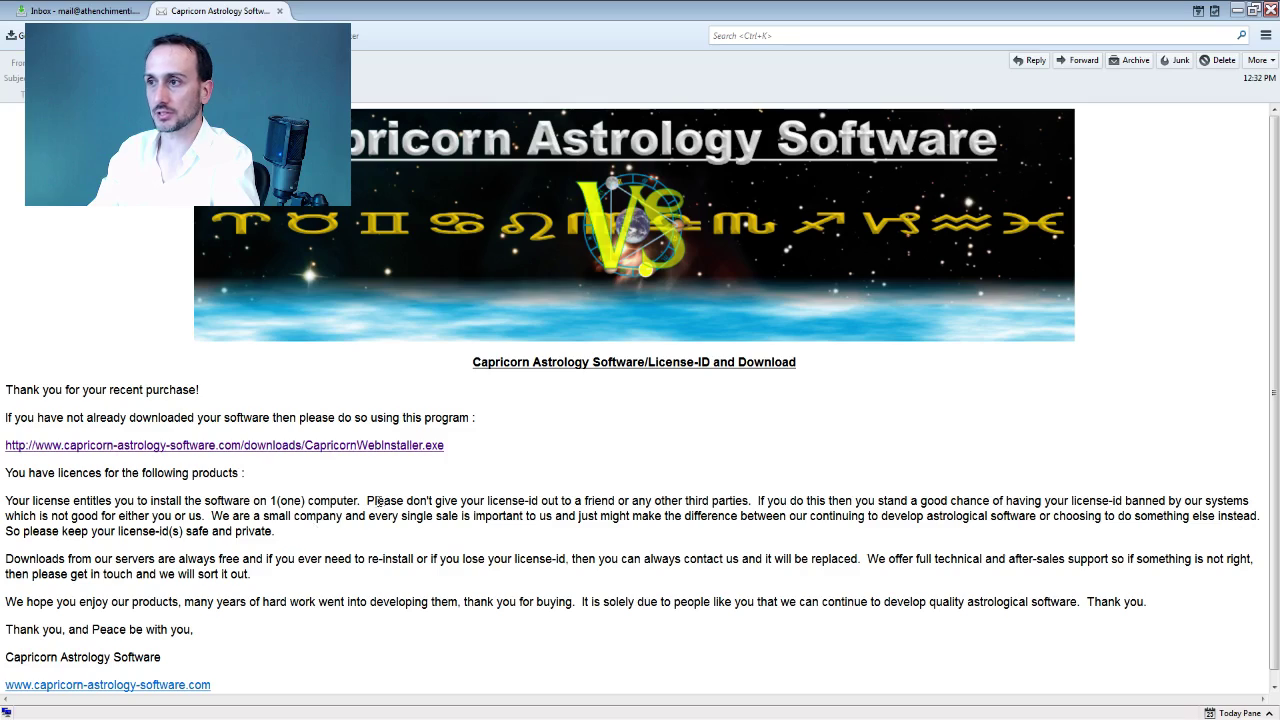
{"action": "left_click_drag", "start_coordinate": [383, 500], "coordinate": [490, 516]}
{"action": "left_click", "coordinate": [252, 533]}
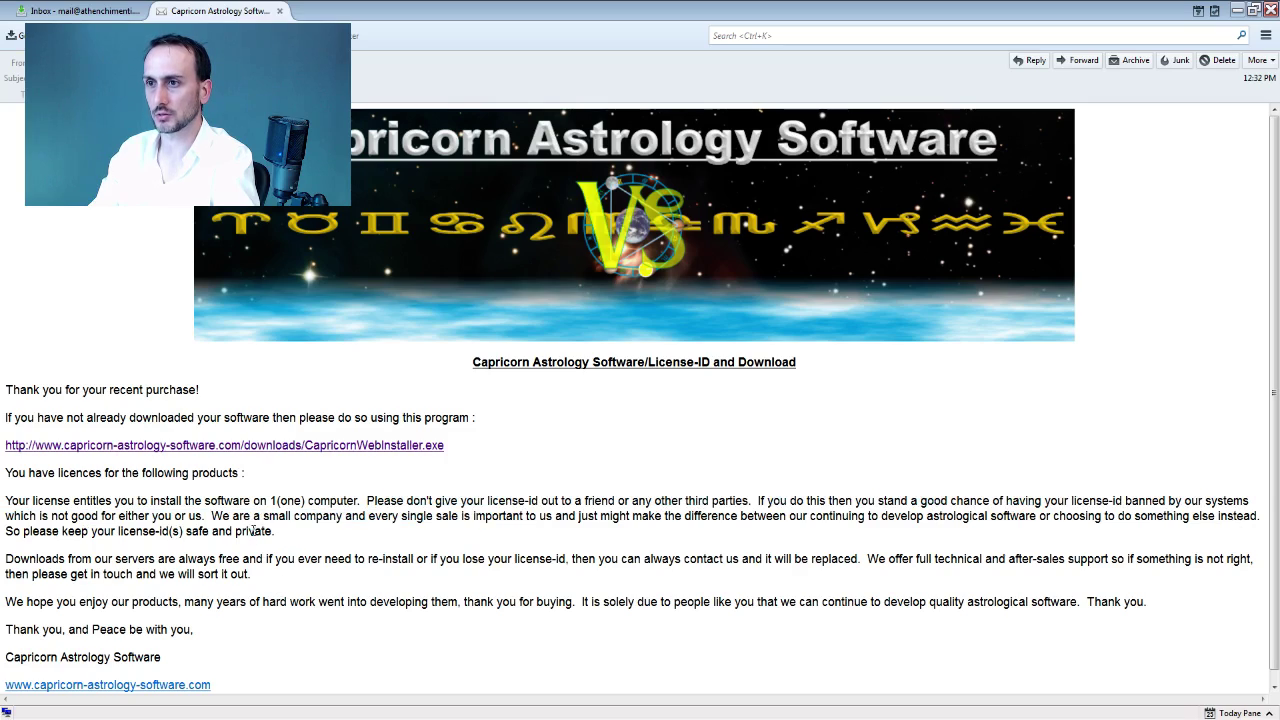
{"action": "left_click_drag", "start_coordinate": [260, 531], "coordinate": [222, 516]}
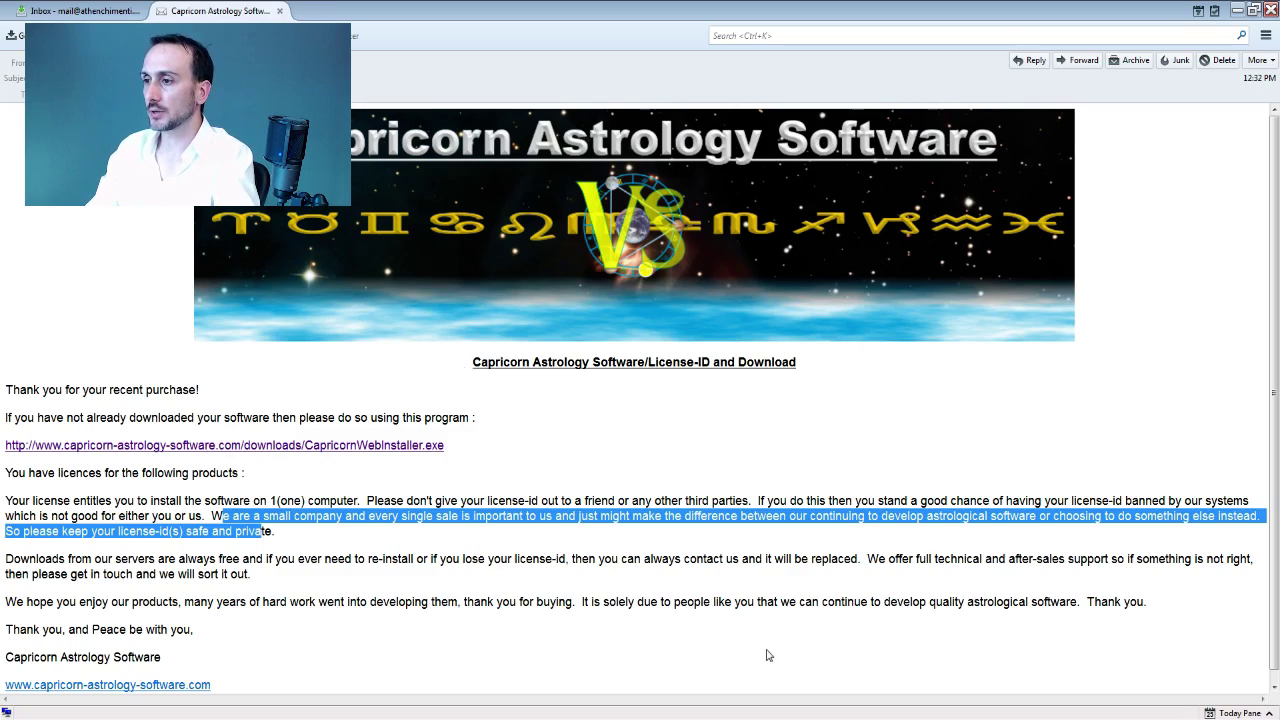
Restore the email window from full screen and widen it
{"action": "key", "text": "alt+Tab"}
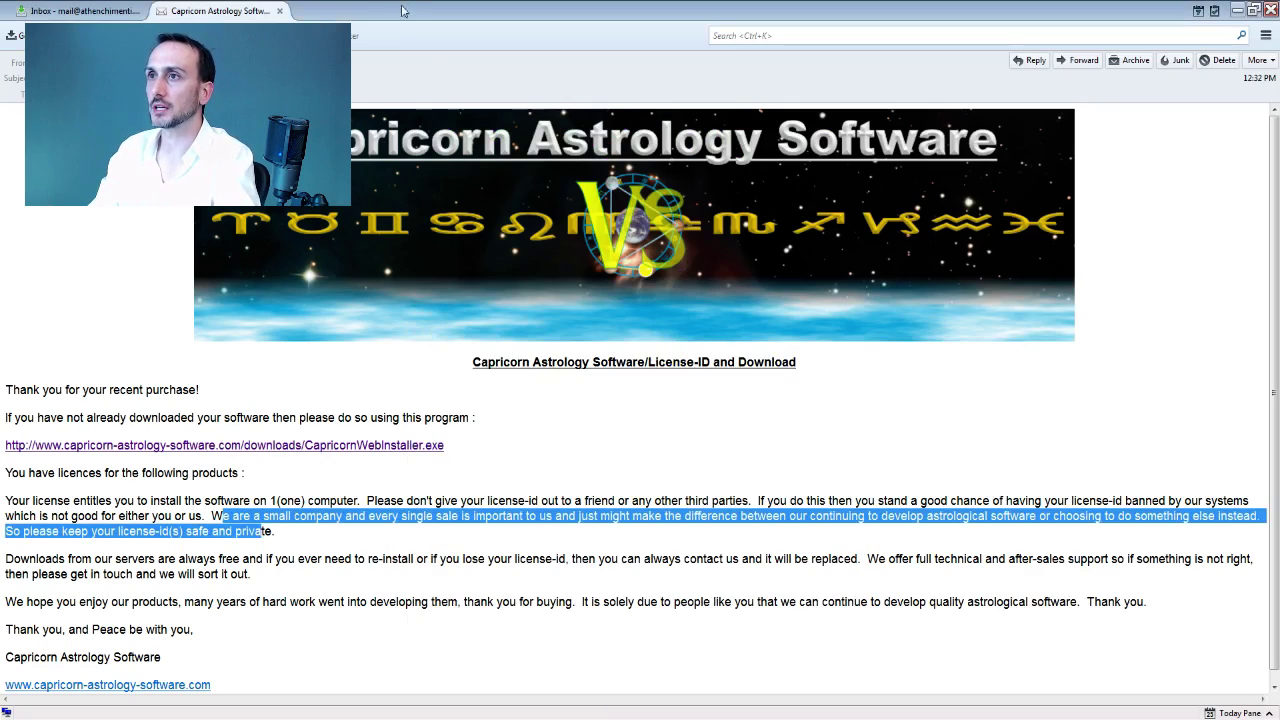
{"action": "left_click_drag", "start_coordinate": [383, 6], "coordinate": [1275, 218]}
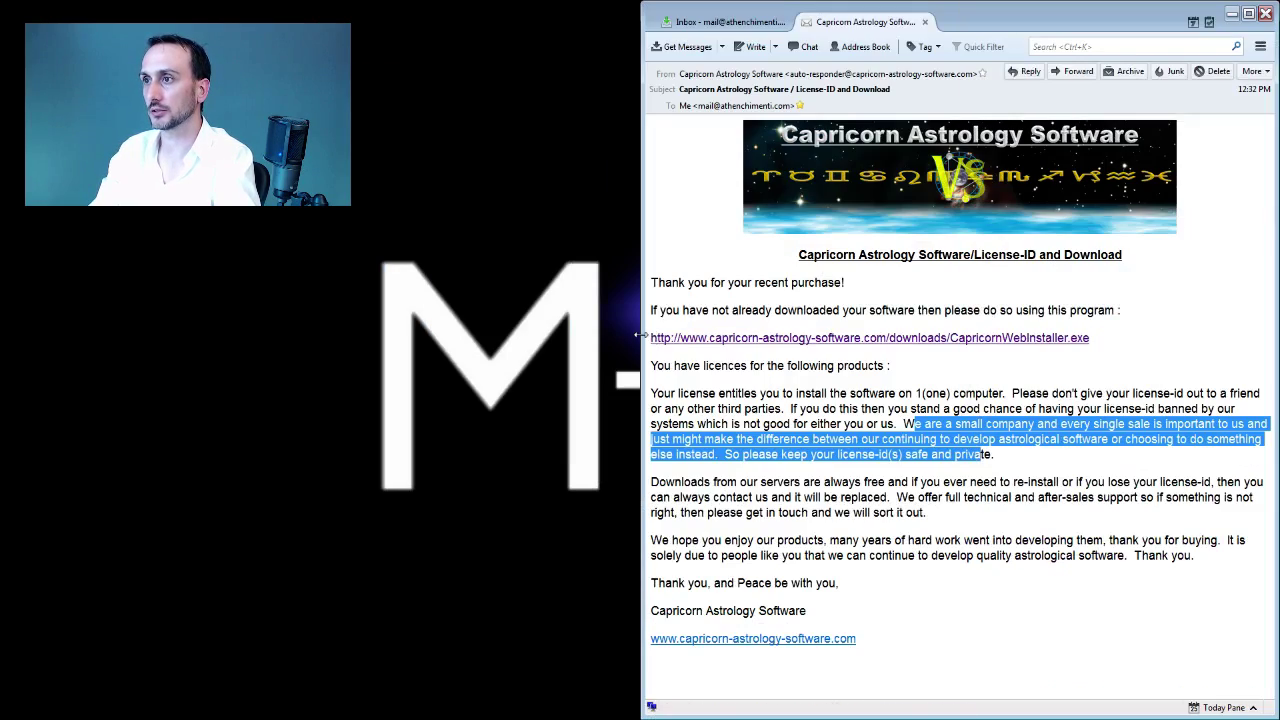
{"action": "left_click_drag", "start_coordinate": [639, 337], "coordinate": [404, 320]}
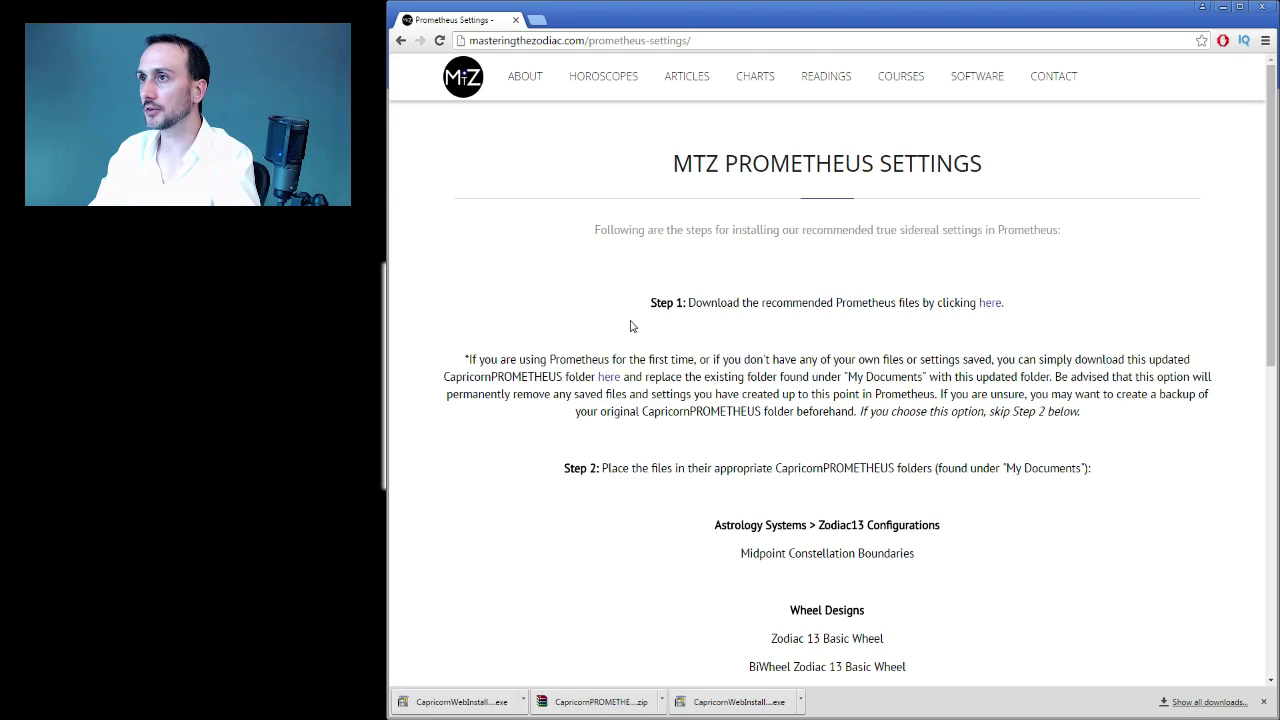
Switch to the browser and download the updated CapricornPROMETHEUS folder for first-time users from the MTZ Prometheus Settings page
{"action": "left_click", "coordinate": [572, 41]}
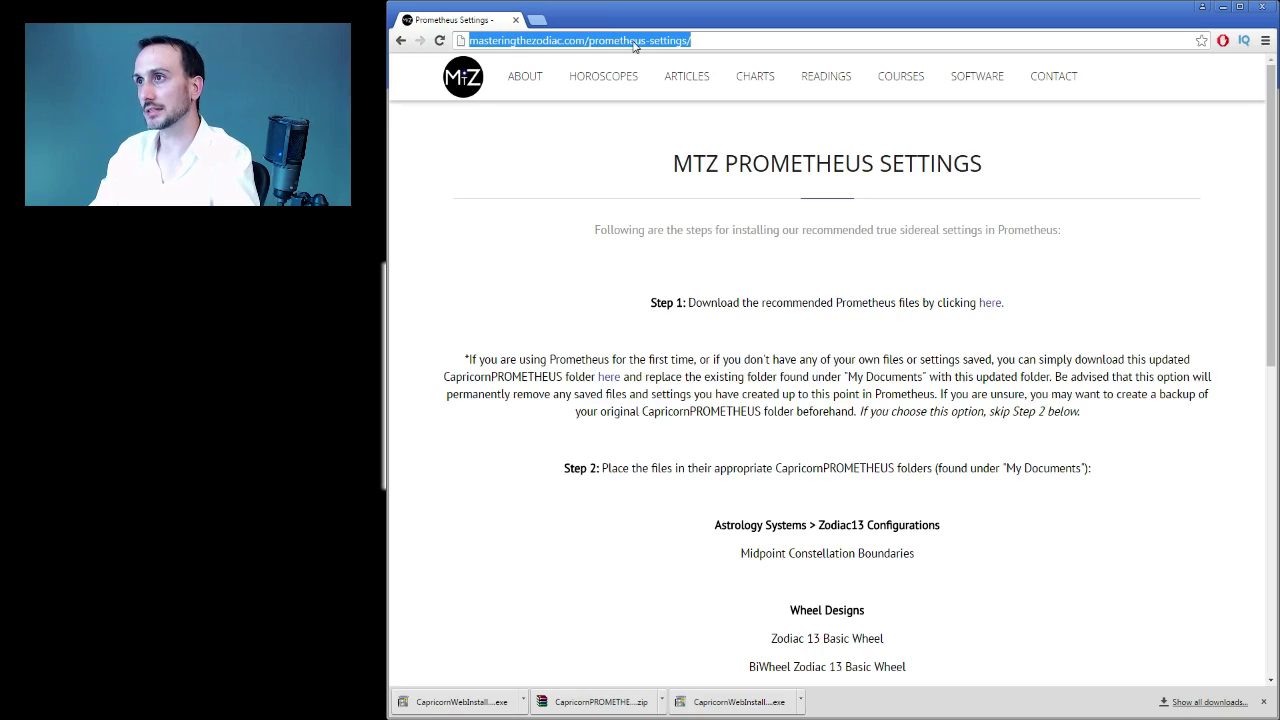
{"action": "left_click", "coordinate": [700, 43]}
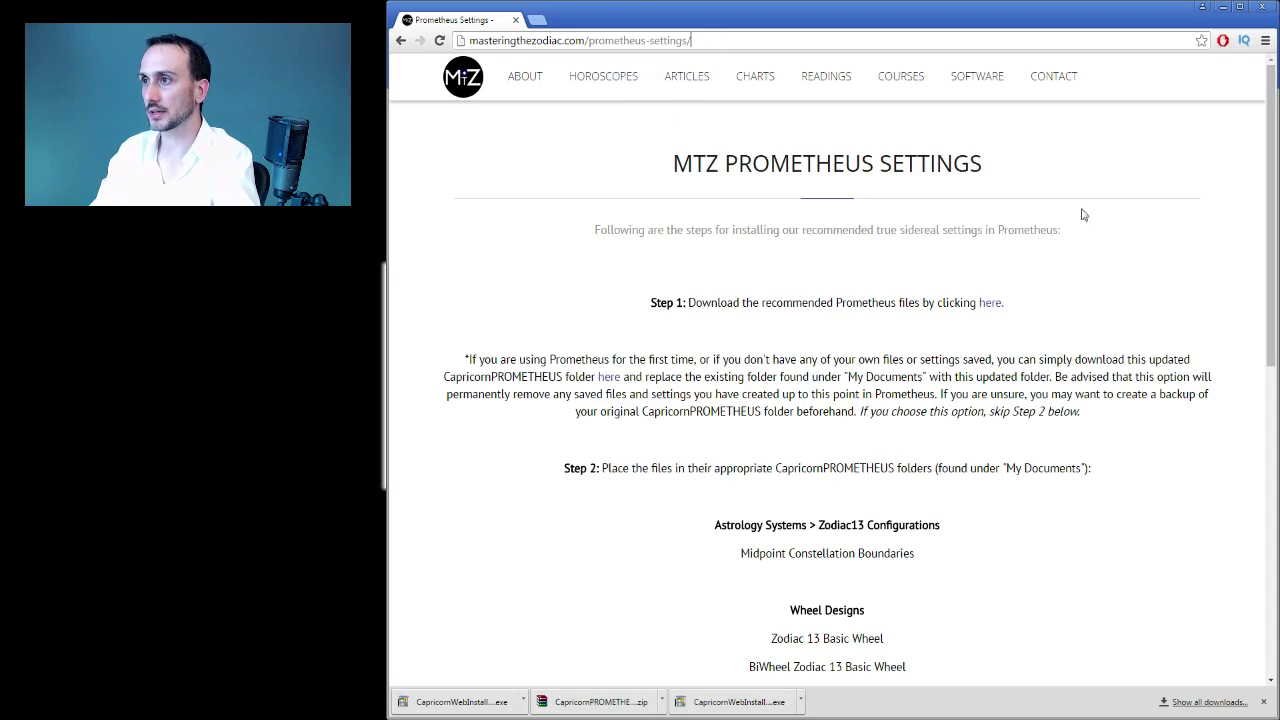
{"action": "scroll", "coordinate": [970, 372], "scroll_direction": "down", "scroll_amount": 5}
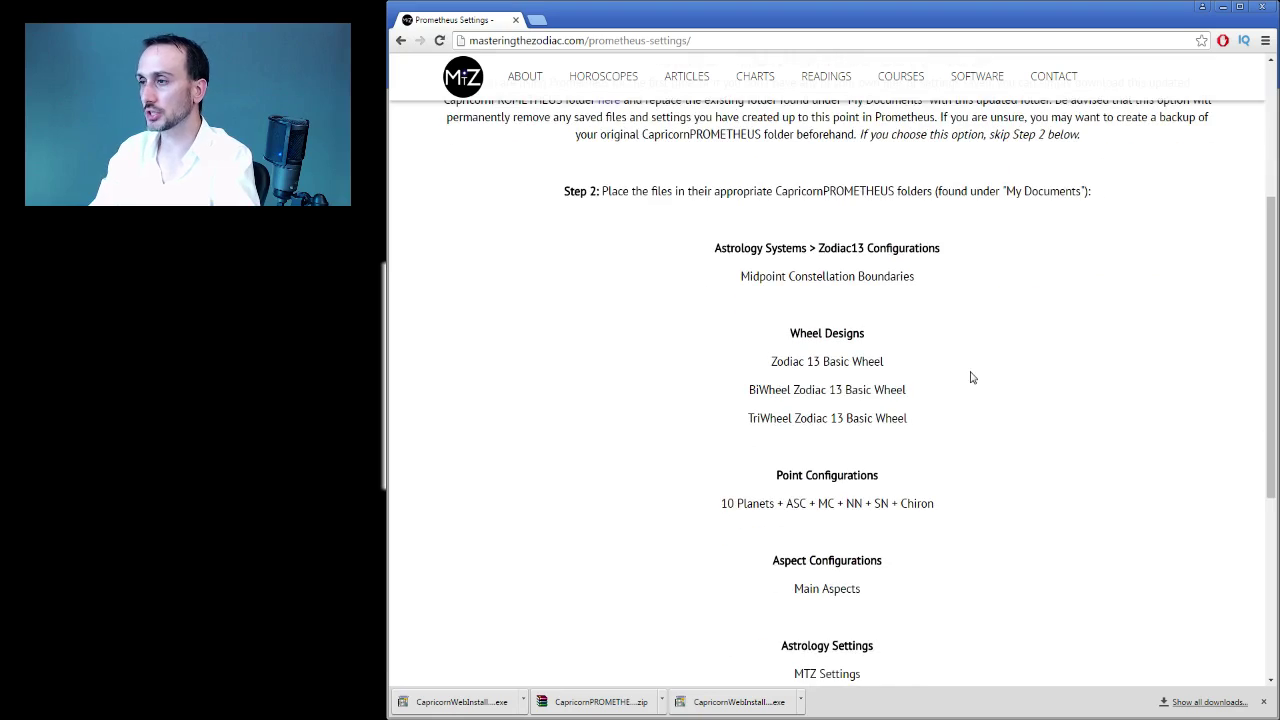
{"action": "scroll", "coordinate": [970, 375], "scroll_direction": "up", "scroll_amount": 3}
{"action": "scroll", "coordinate": [970, 377], "scroll_direction": "up", "scroll_amount": 2}
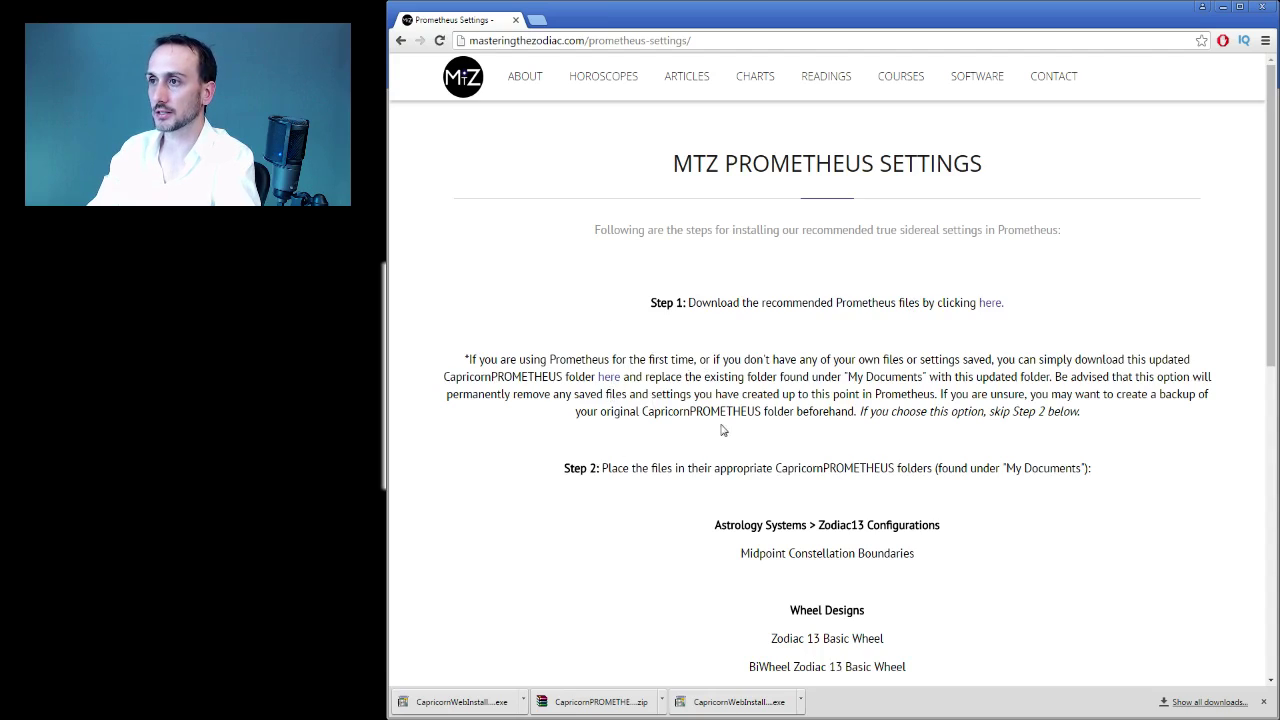
{"action": "left_click", "coordinate": [610, 380]}
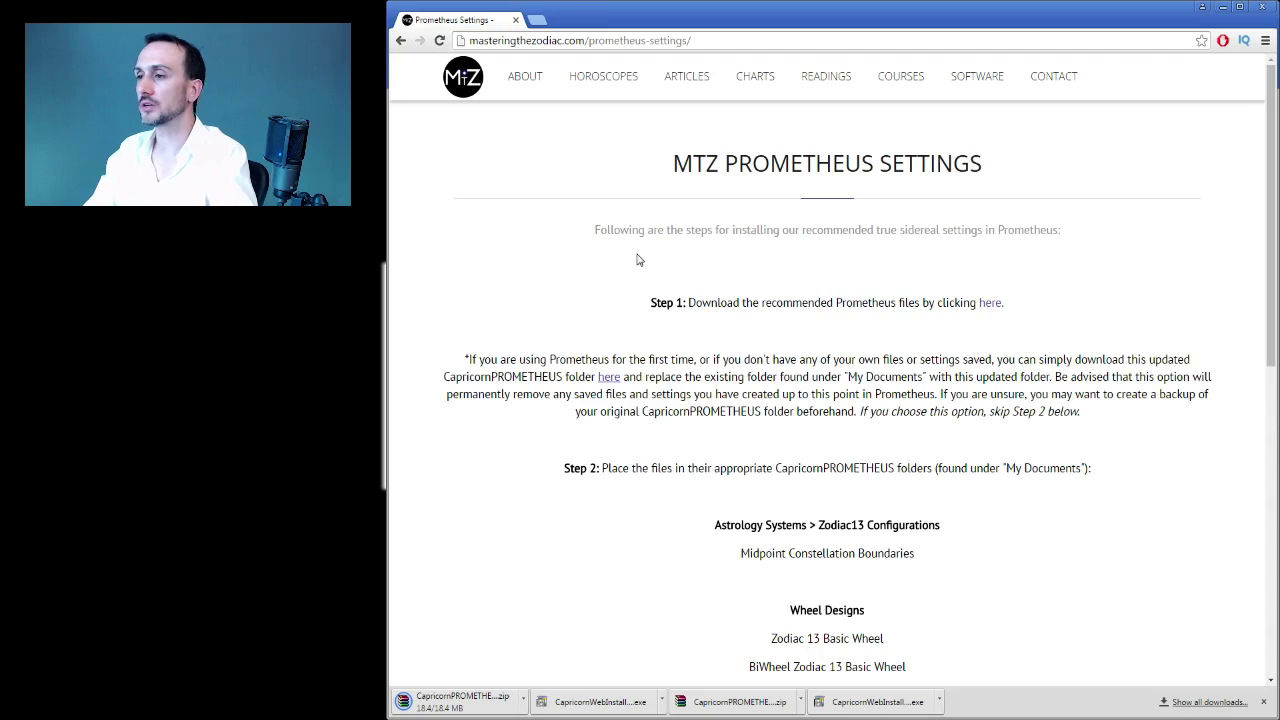
Examine the Step 2 list of zodiac, wheel, point, aspect and astrology settings files and their CapricornPROMETHEUS folders
{"action": "scroll", "coordinate": [637, 257], "scroll_direction": "down", "scroll_amount": 1}
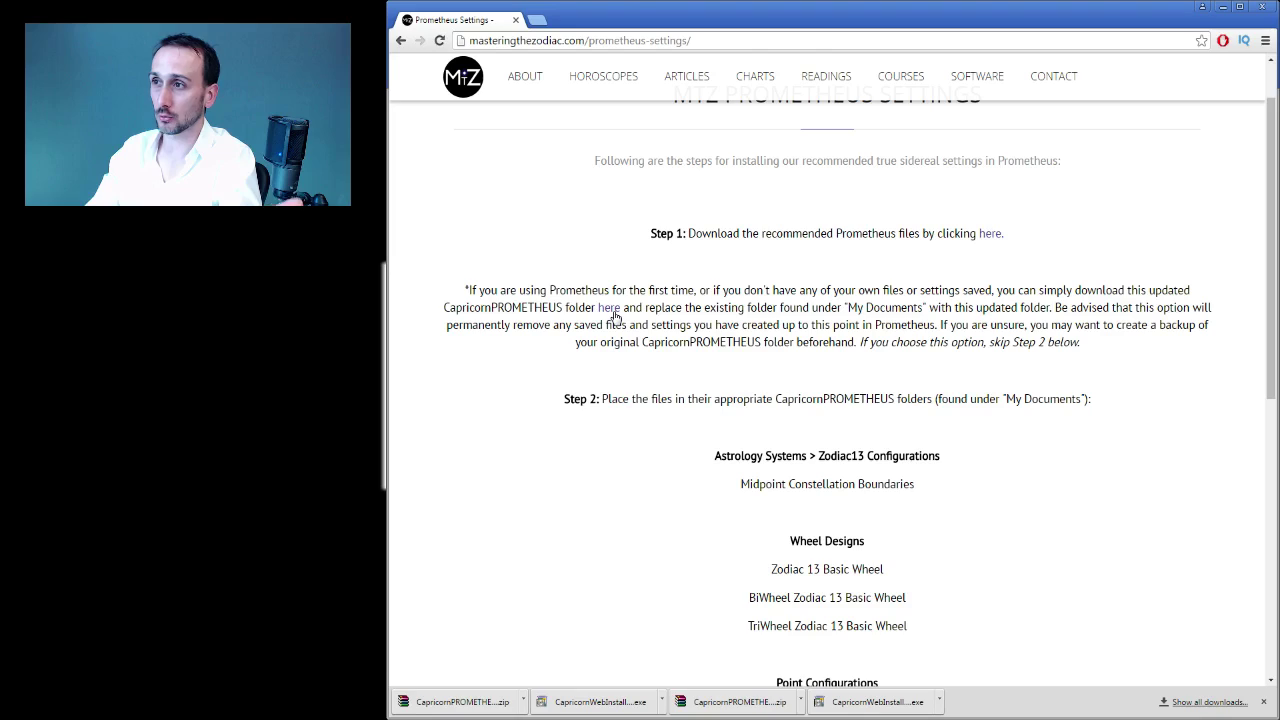
{"action": "scroll", "coordinate": [614, 316], "scroll_direction": "up", "scroll_amount": 1}
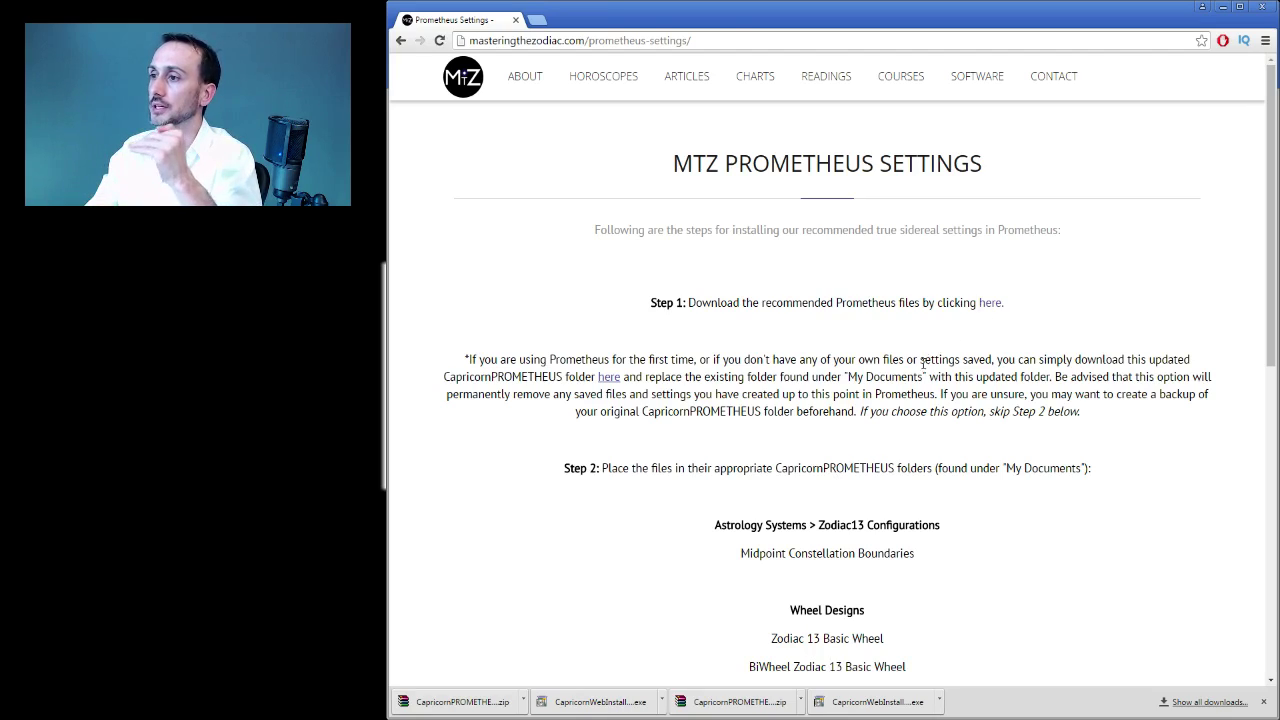
{"action": "scroll", "coordinate": [920, 370], "scroll_direction": "down", "scroll_amount": 2}
{"action": "left_click_drag", "start_coordinate": [884, 430], "coordinate": [723, 486]}
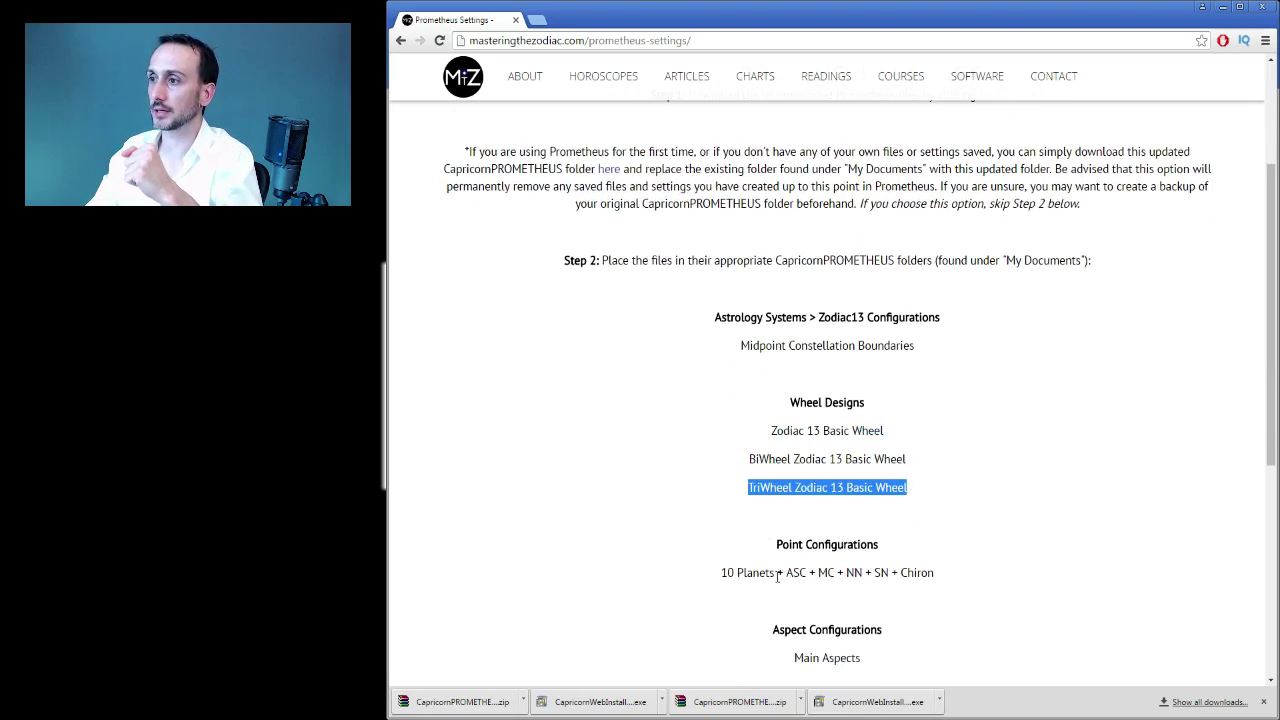
{"action": "left_click_drag", "start_coordinate": [777, 572], "coordinate": [909, 572]}
{"action": "scroll", "coordinate": [933, 531], "scroll_direction": "down", "scroll_amount": 1}
{"action": "left_click_drag", "start_coordinate": [810, 517], "coordinate": [883, 520]}
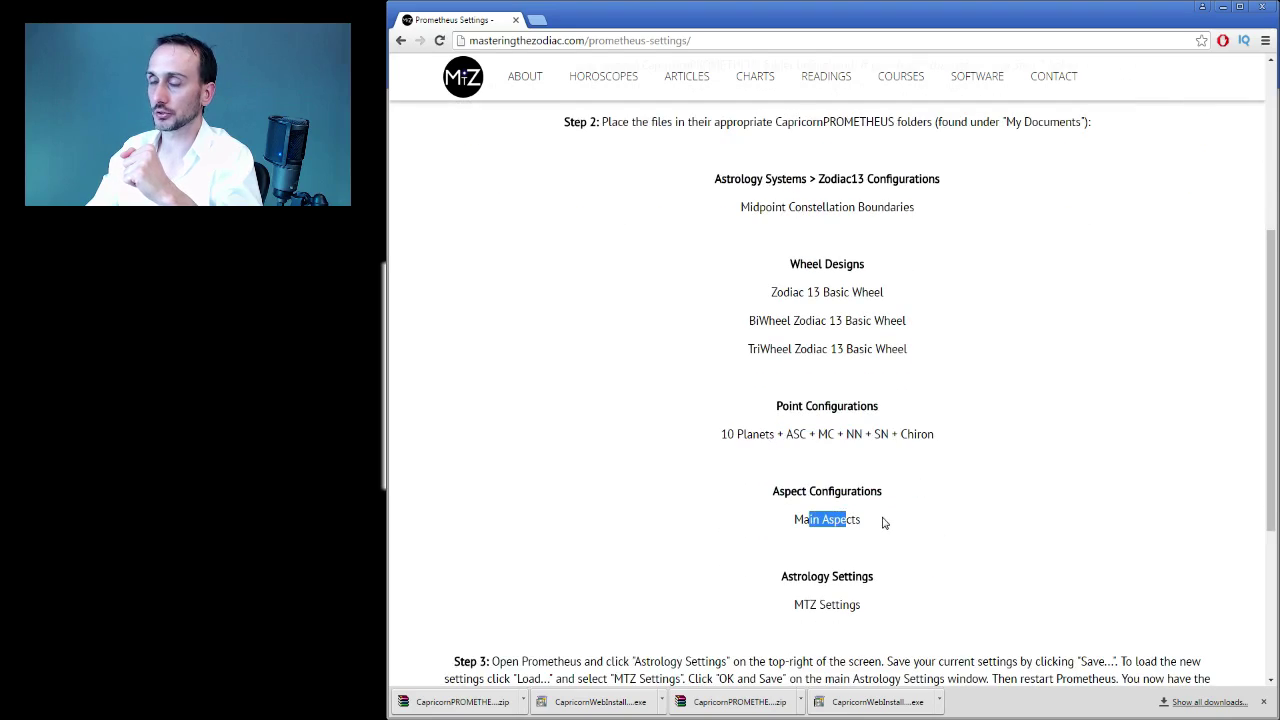
{"action": "scroll", "coordinate": [883, 520], "scroll_direction": "up", "scroll_amount": 2}
{"action": "scroll", "coordinate": [802, 398], "scroll_direction": "down", "scroll_amount": 1}
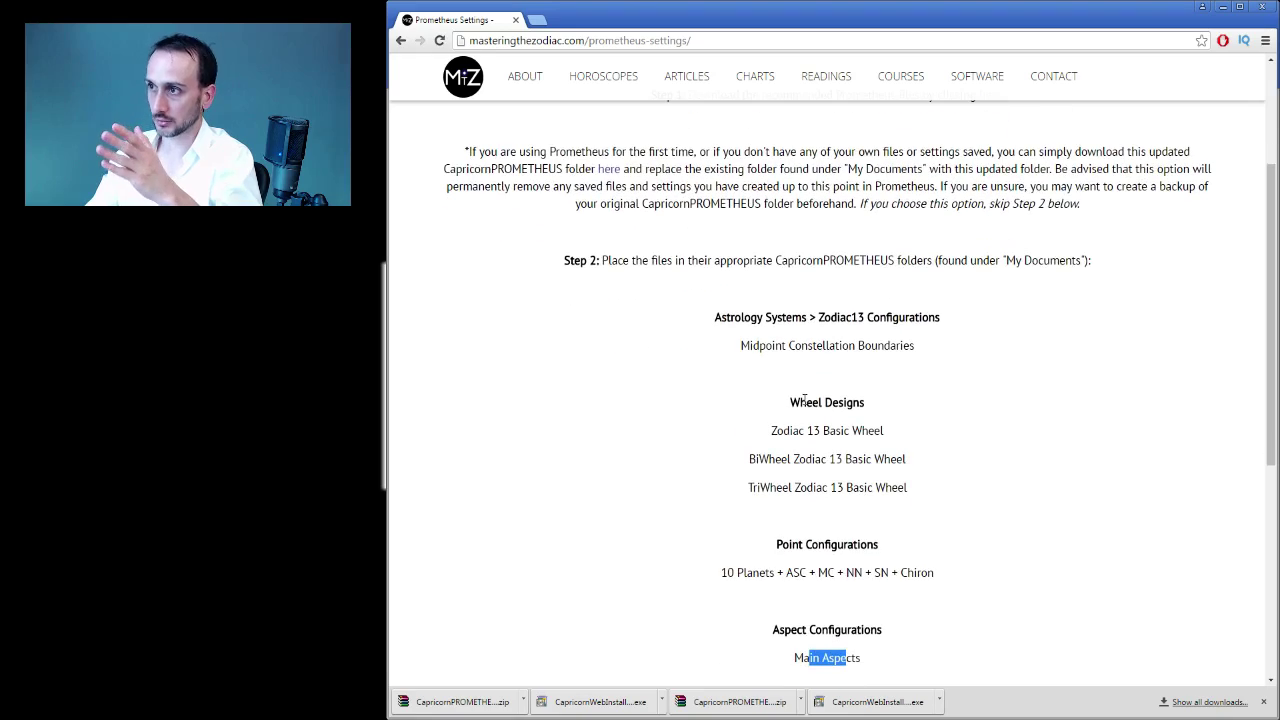
{"action": "left_click_drag", "start_coordinate": [776, 346], "coordinate": [880, 347]}
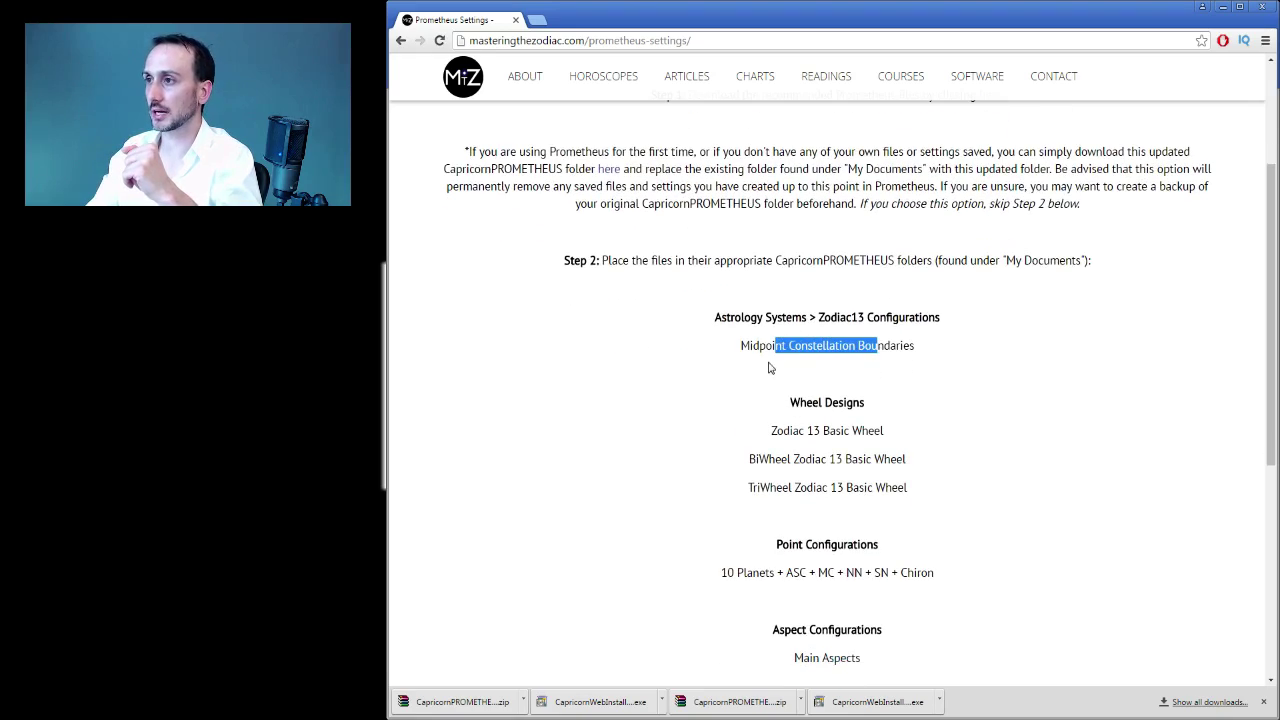
{"action": "left_click_drag", "start_coordinate": [740, 346], "coordinate": [914, 347]}
{"action": "left_click_drag", "start_coordinate": [884, 431], "coordinate": [751, 500]}
{"action": "left_click_drag", "start_coordinate": [782, 572], "coordinate": [940, 568]}
{"action": "scroll", "coordinate": [940, 568], "scroll_direction": "down", "scroll_amount": 1}
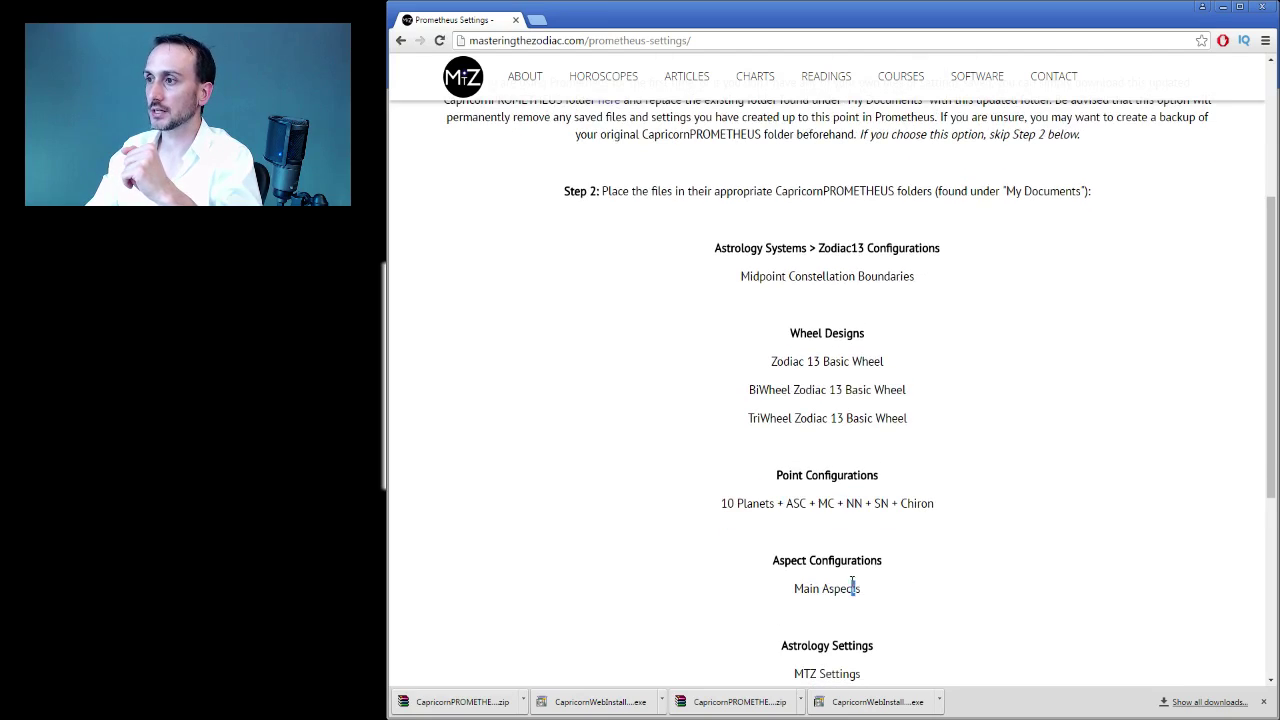
{"action": "mouse_move", "coordinate": [856, 587]}
{"action": "left_mouse_down"}
{"action": "mouse_move", "coordinate": [808, 588]}
{"action": "mouse_move", "coordinate": [857, 605]}
{"action": "left_mouse_up"}
{"action": "scroll", "coordinate": [772, 618], "scroll_direction": "down", "scroll_amount": 1}
{"action": "scroll", "coordinate": [903, 597], "scroll_direction": "up", "scroll_amount": 3}
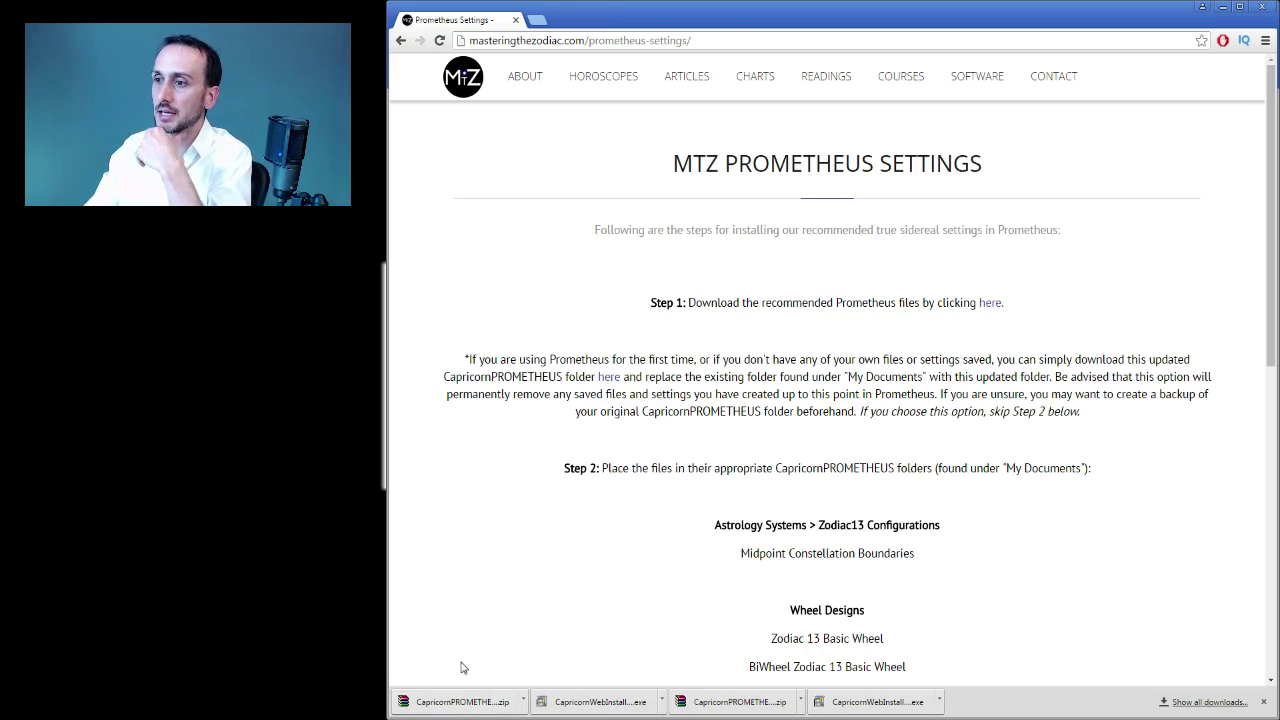
Show the downloaded CapricornPROMETHEUS zip in the Downloads folder and select the archive without a number suffix
{"action": "right_click", "coordinate": [460, 707]}
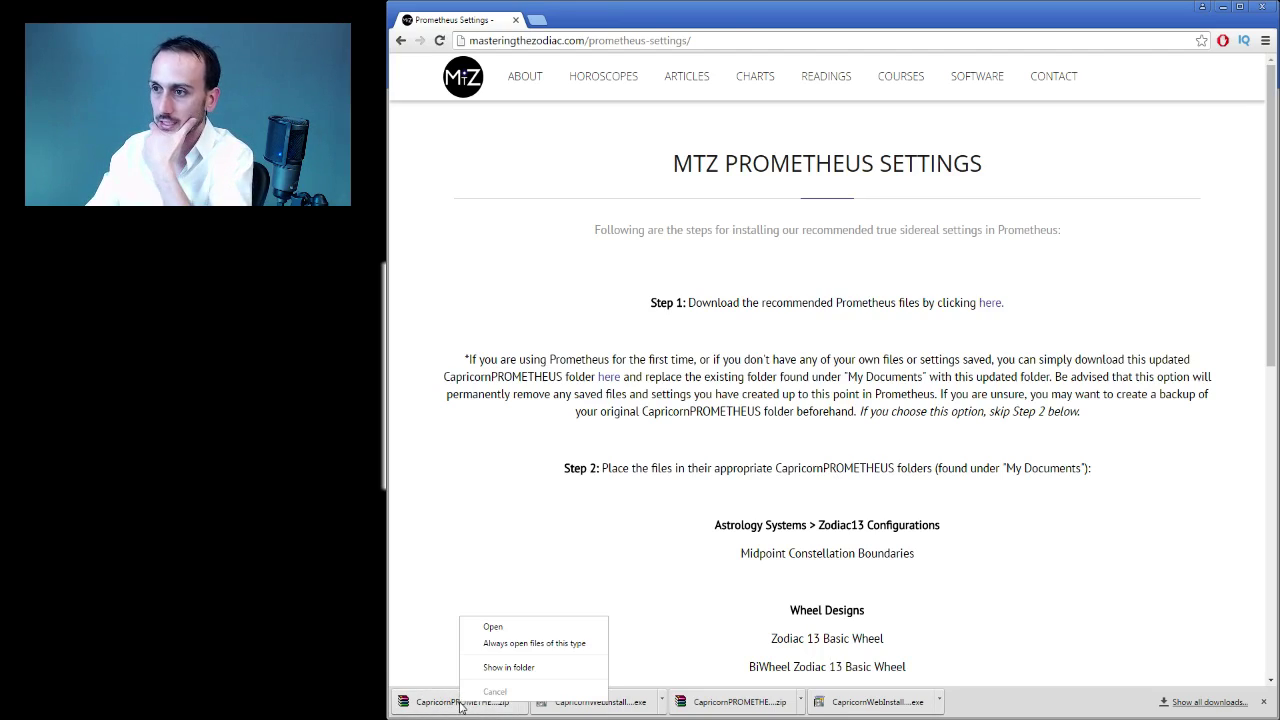
{"action": "left_click", "coordinate": [503, 668]}
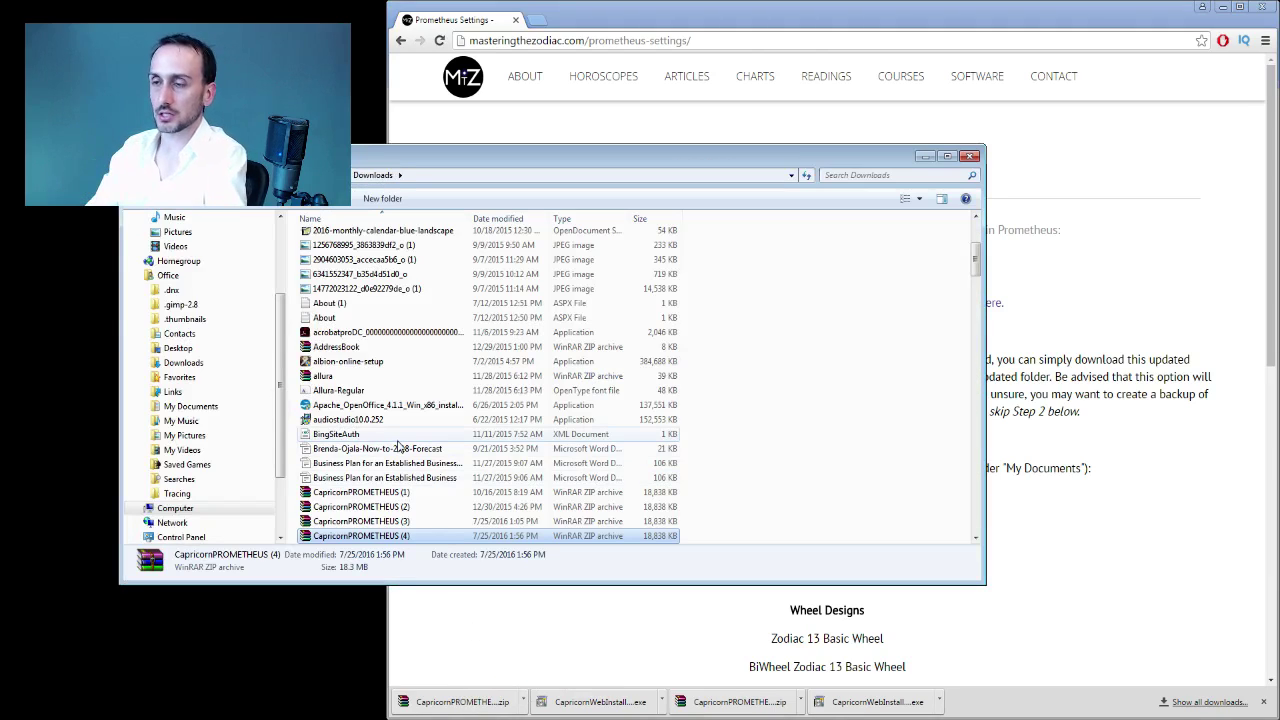
{"action": "left_click", "coordinate": [397, 493]}
{"action": "scroll", "coordinate": [398, 500], "scroll_direction": "down", "scroll_amount": 1}
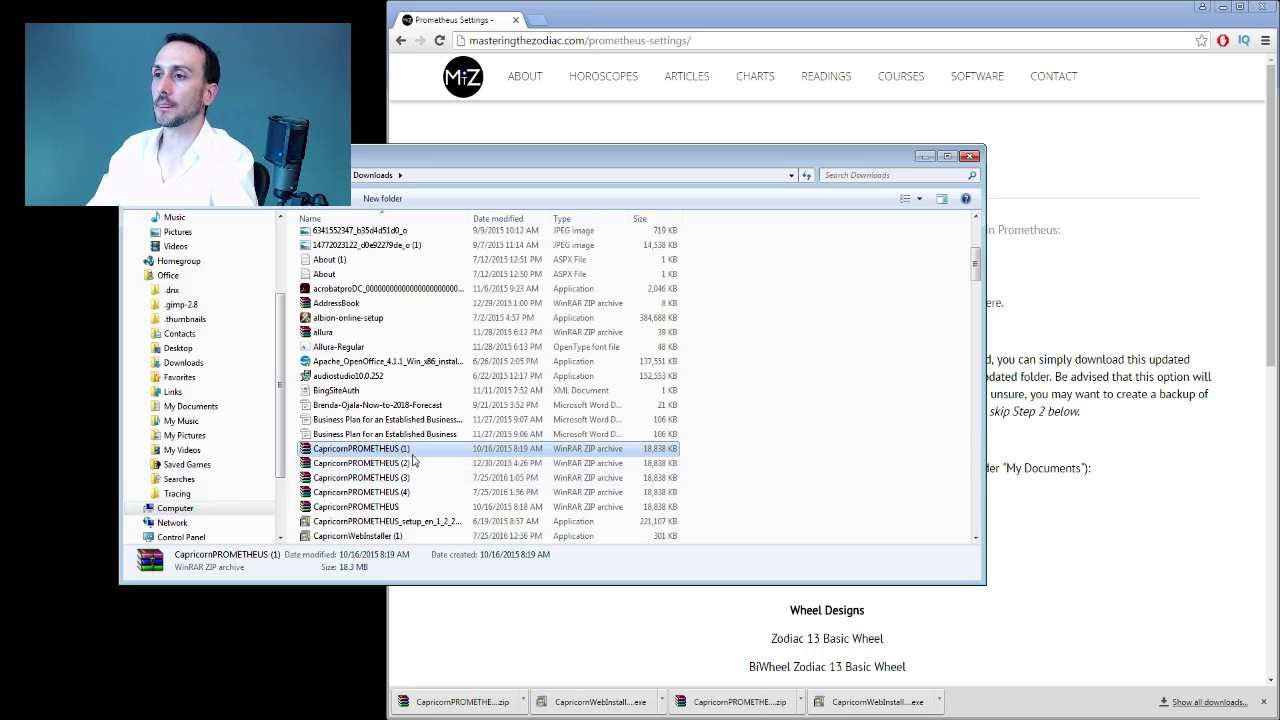
{"action": "key", "text": "Down"}
{"action": "key", "text": "Down"}
{"action": "key", "text": "Down"}
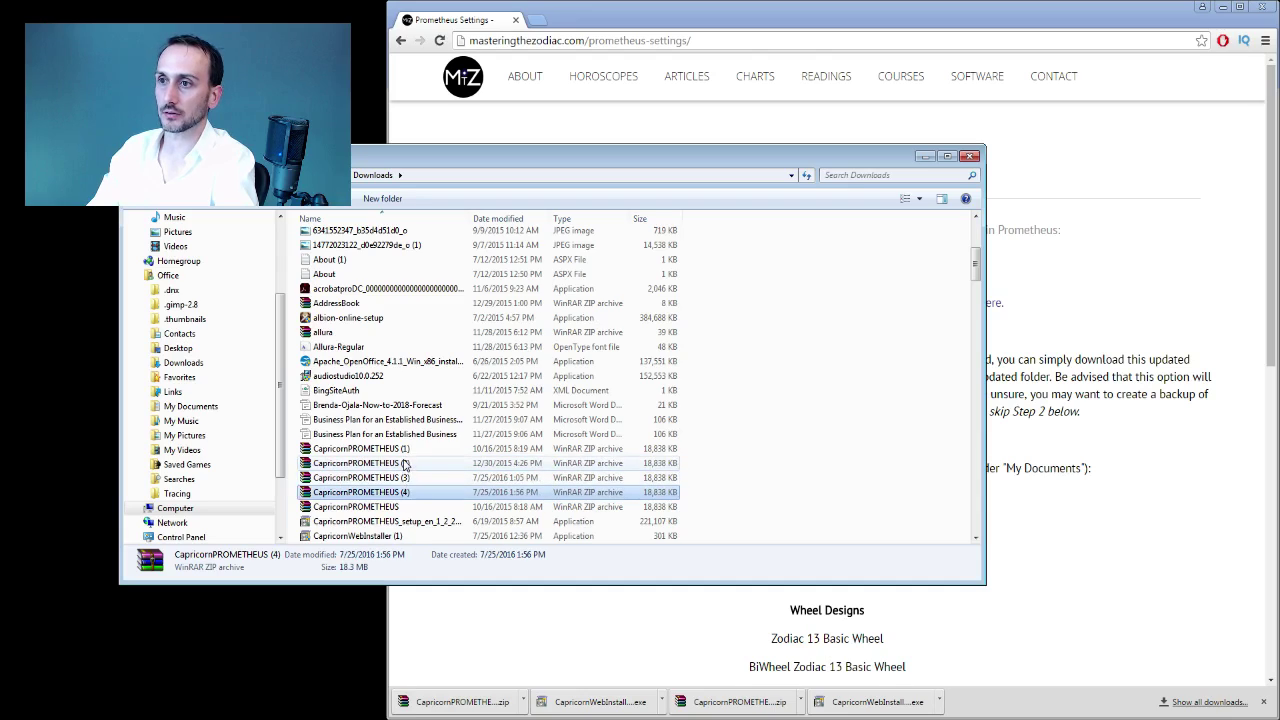
{"action": "key", "text": "Down"}
{"action": "scroll", "coordinate": [490, 483], "scroll_direction": "down", "scroll_amount": 2}
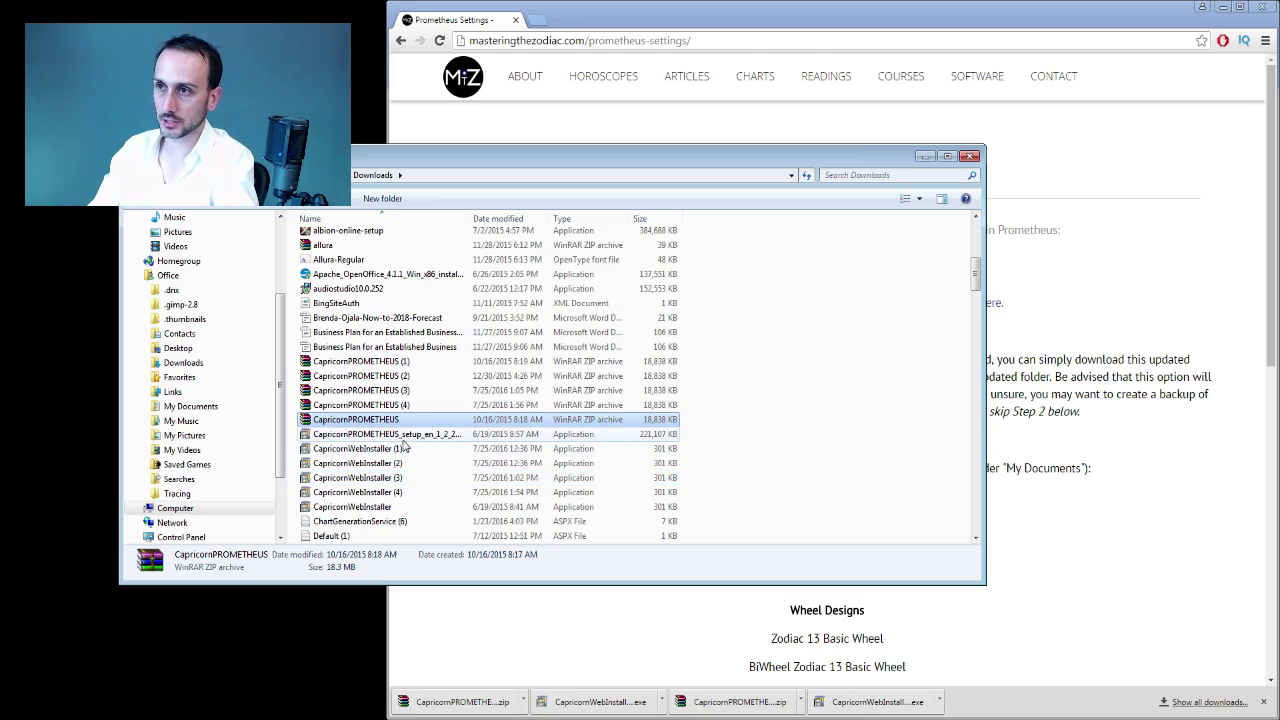
Open the CapricornPROMETHEUS archive in WinRAR, look at the folder it contains, and close the archive
{"action": "right_click", "coordinate": [373, 424]}
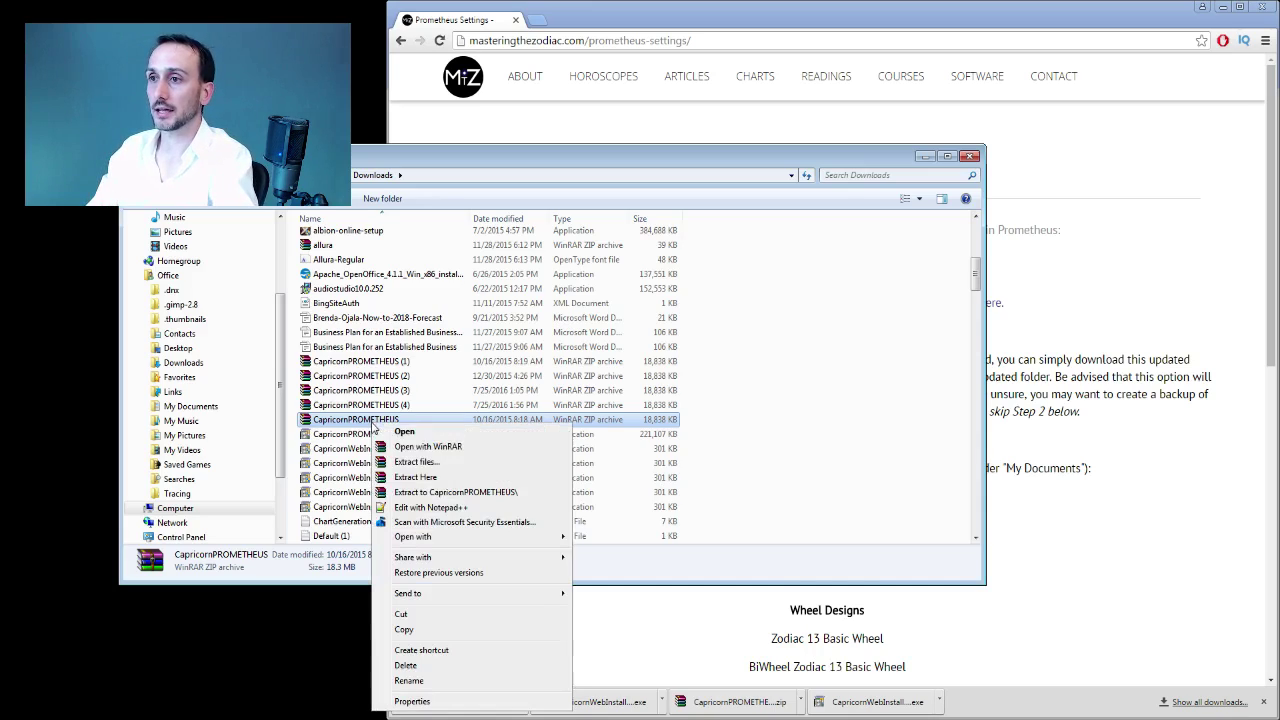
{"action": "left_click", "coordinate": [390, 432]}
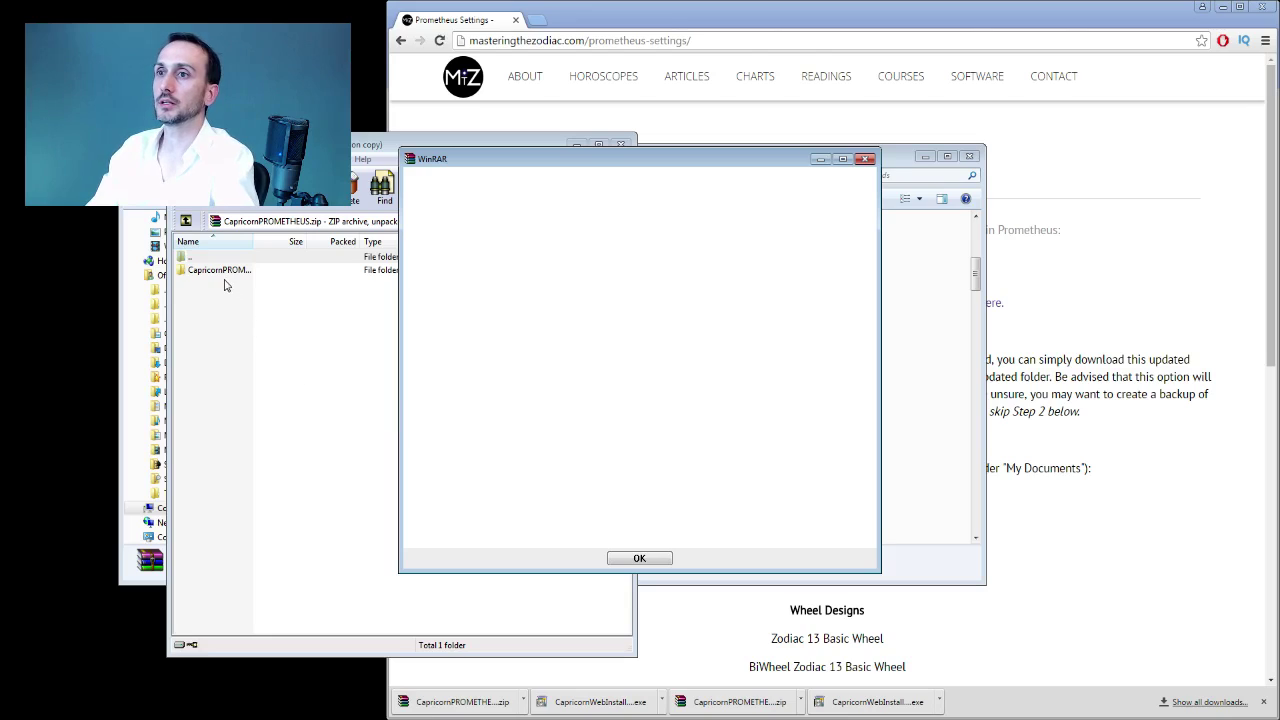
{"action": "left_click", "coordinate": [865, 159]}
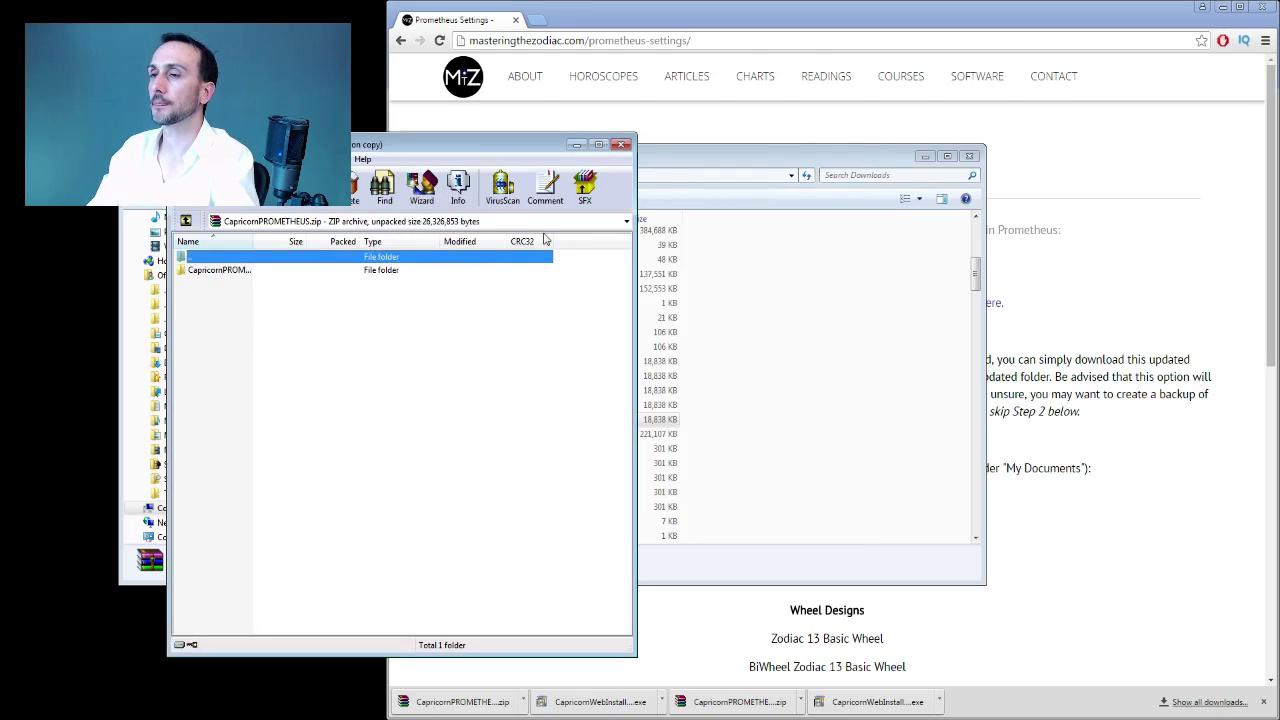
{"action": "left_click", "coordinate": [206, 272]}
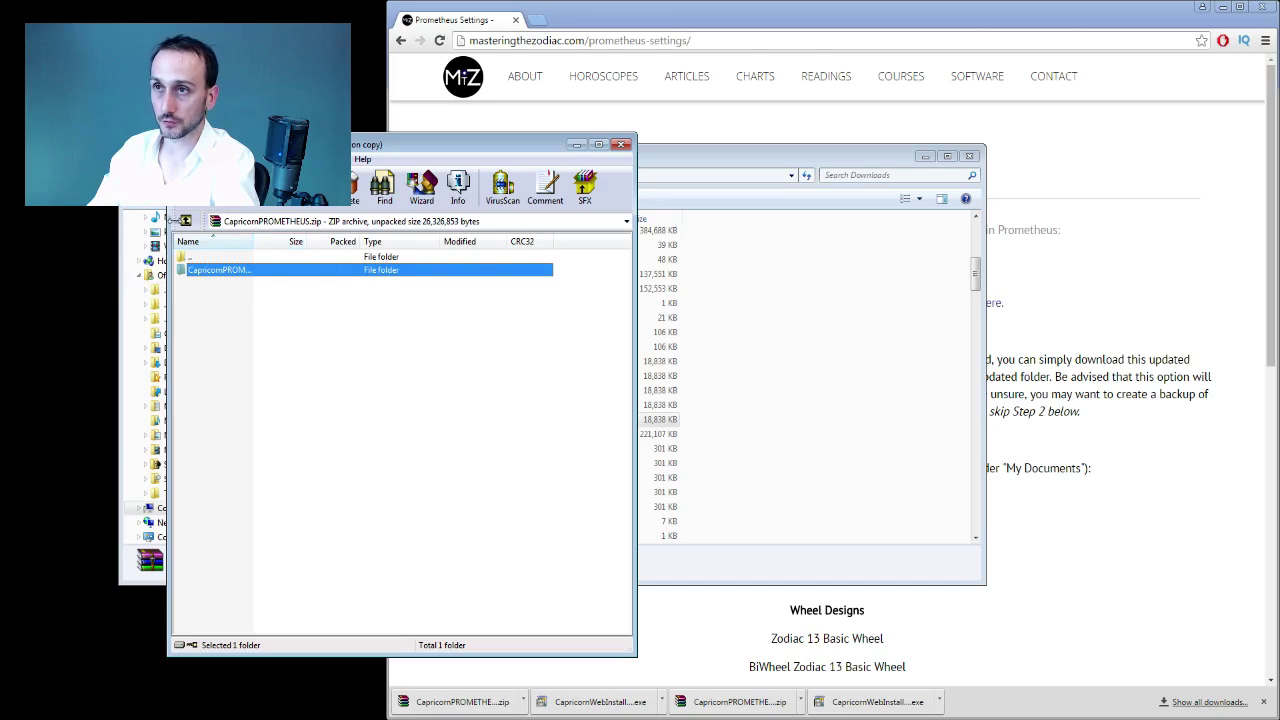
{"action": "left_click", "coordinate": [629, 147]}
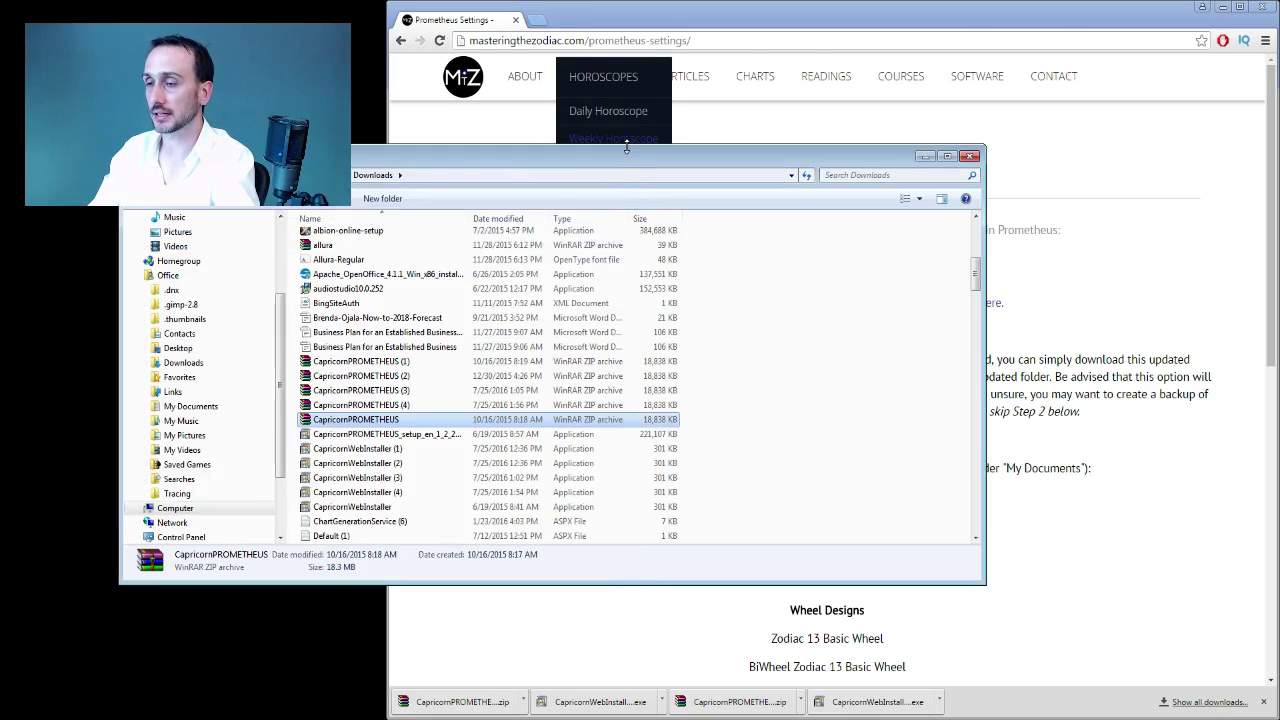
Extract the CapricornPROMETHEUS archive into the Downloads folder and select the extracted CapricornPROMETHEUS folder
{"action": "right_click", "coordinate": [336, 424]}
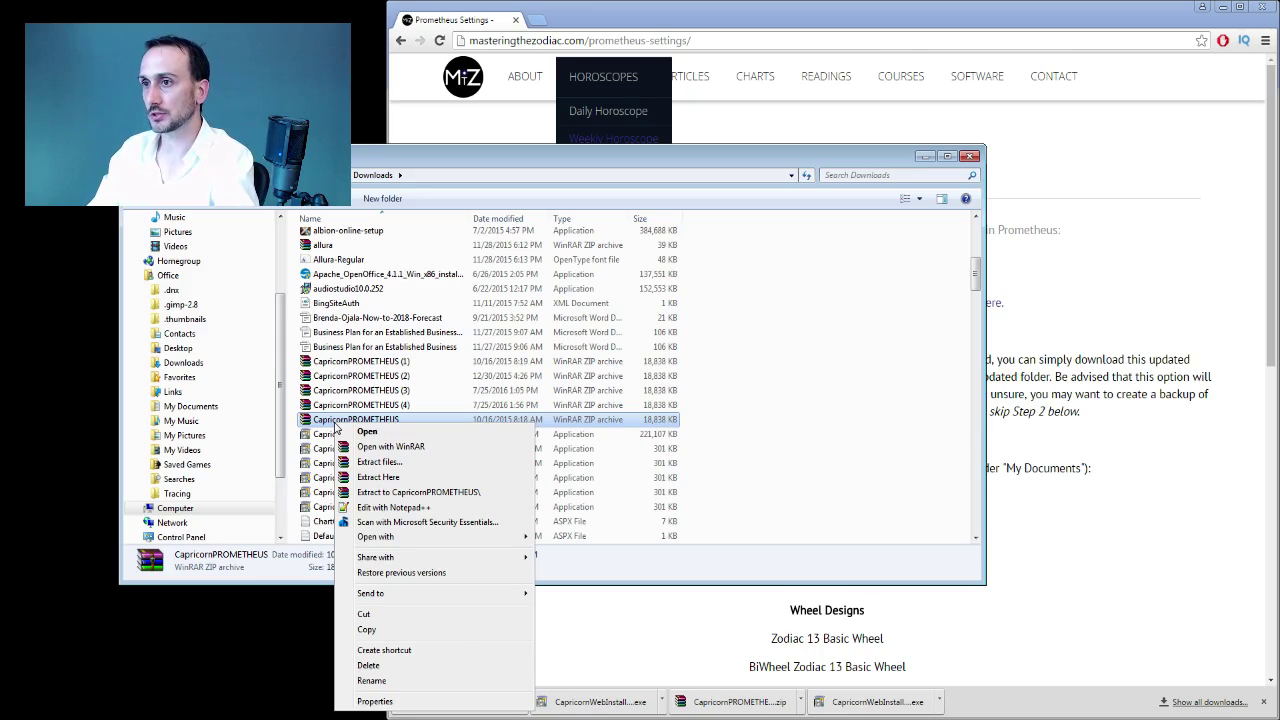
{"action": "right_click", "coordinate": [326, 427]}
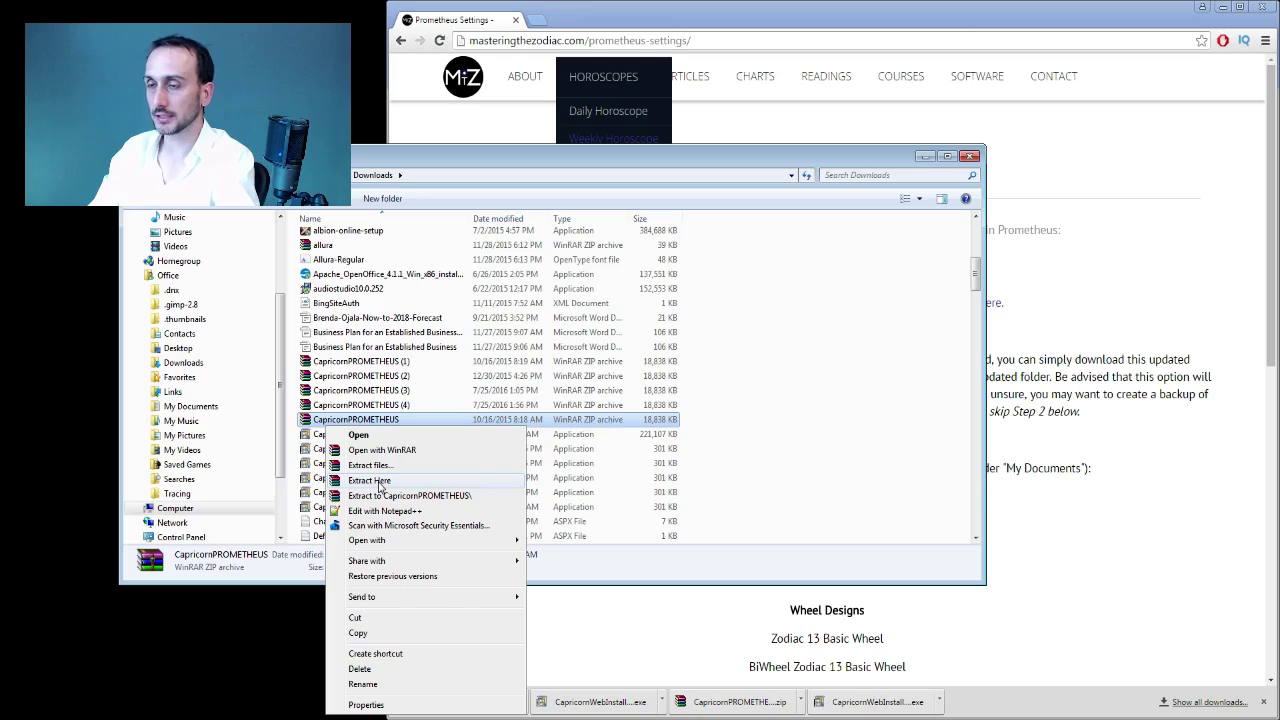
{"action": "left_click", "coordinate": [380, 484]}
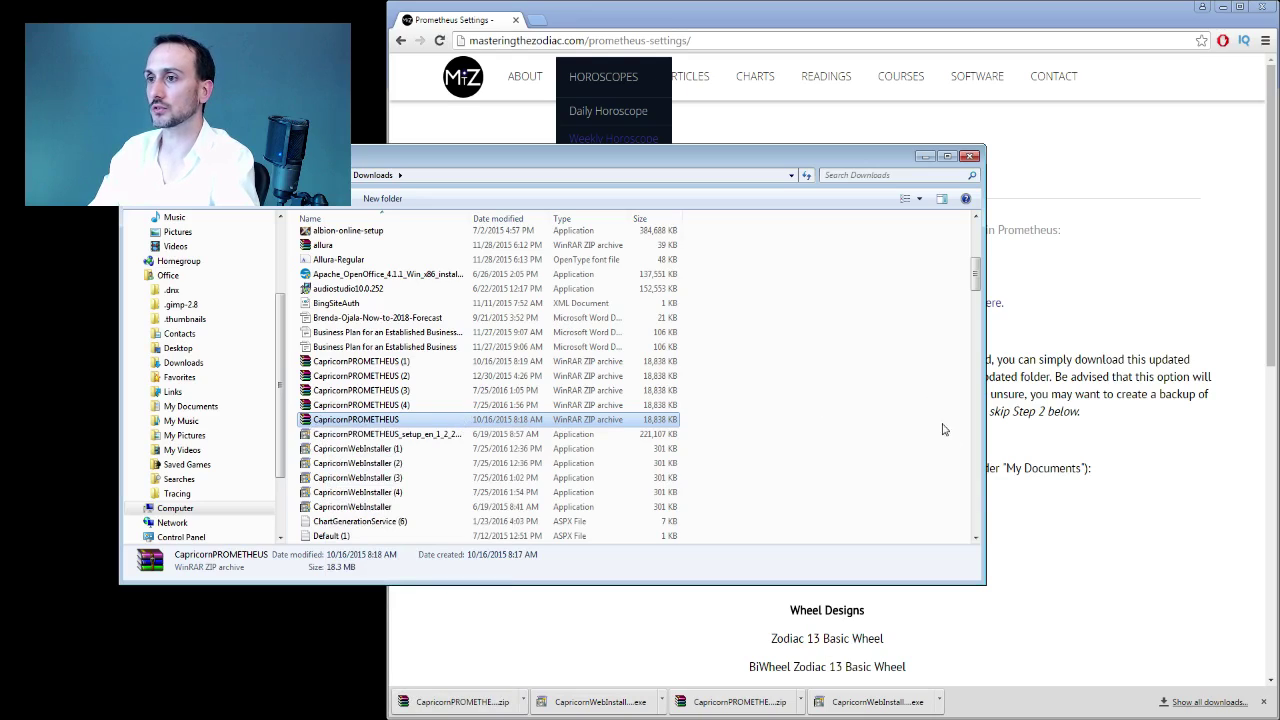
{"action": "left_click", "coordinate": [972, 238]}
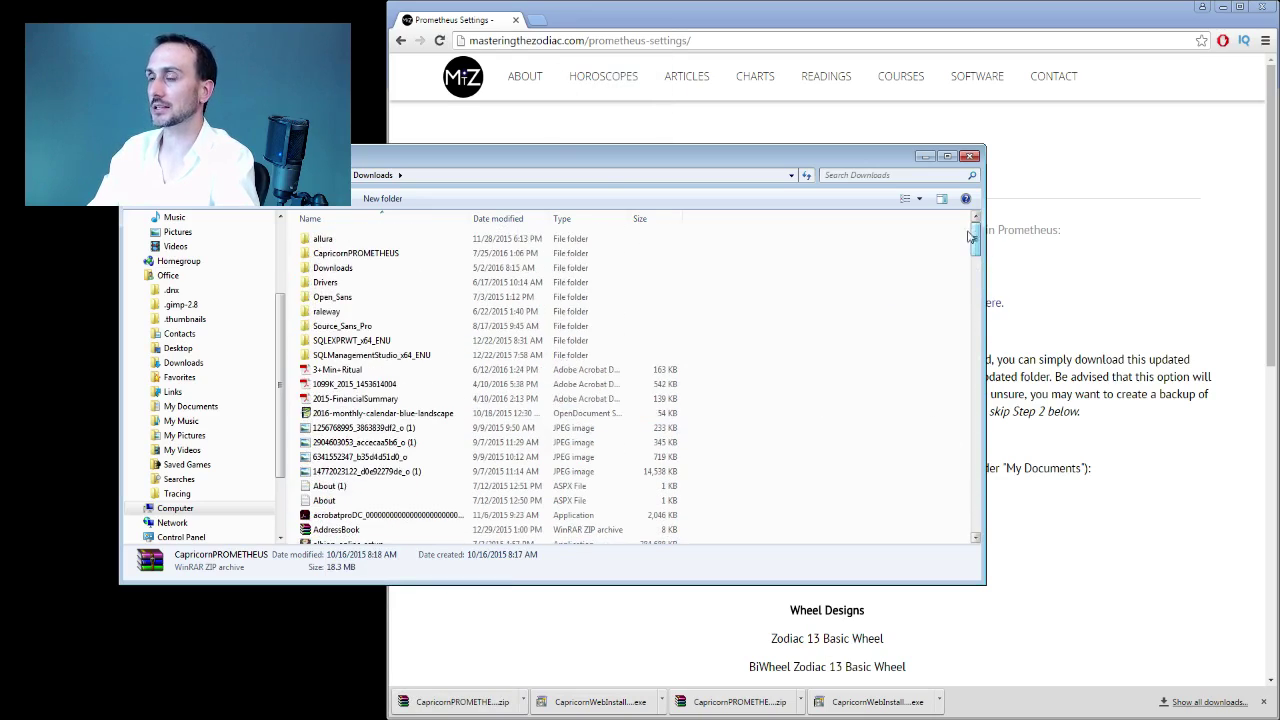
{"action": "left_click", "coordinate": [376, 256]}
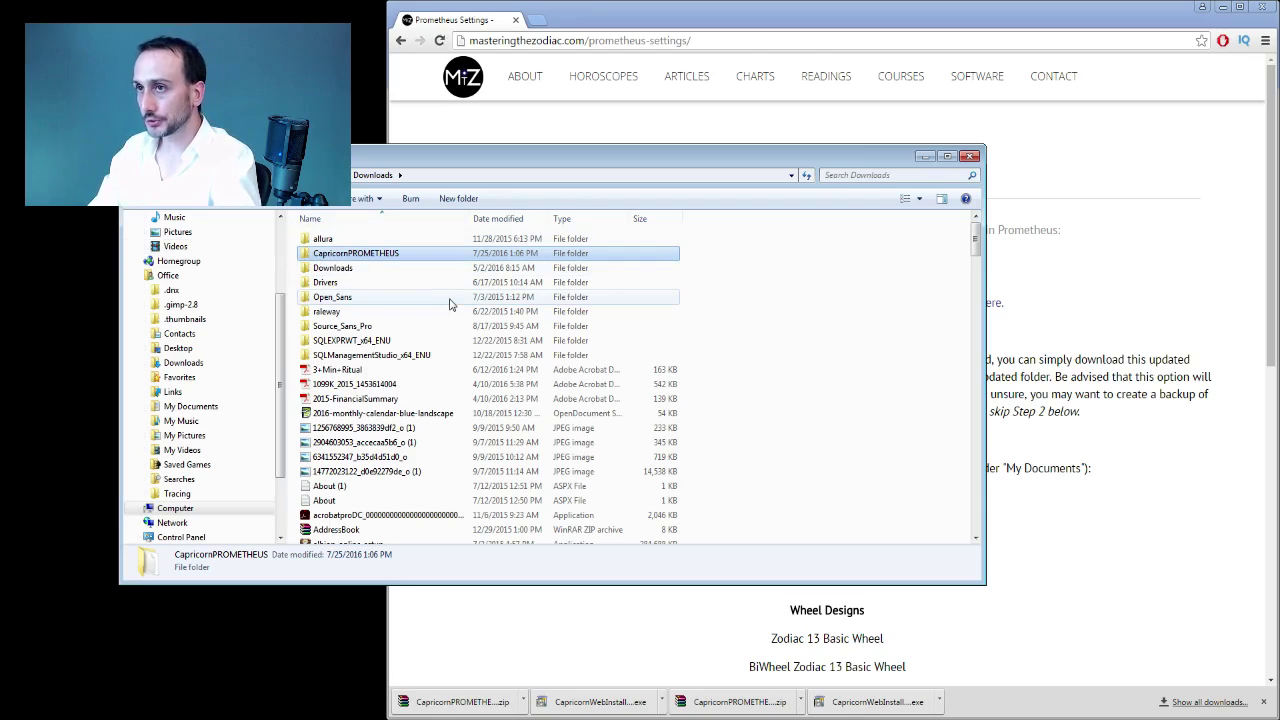
{"action": "right_click", "coordinate": [389, 254]}
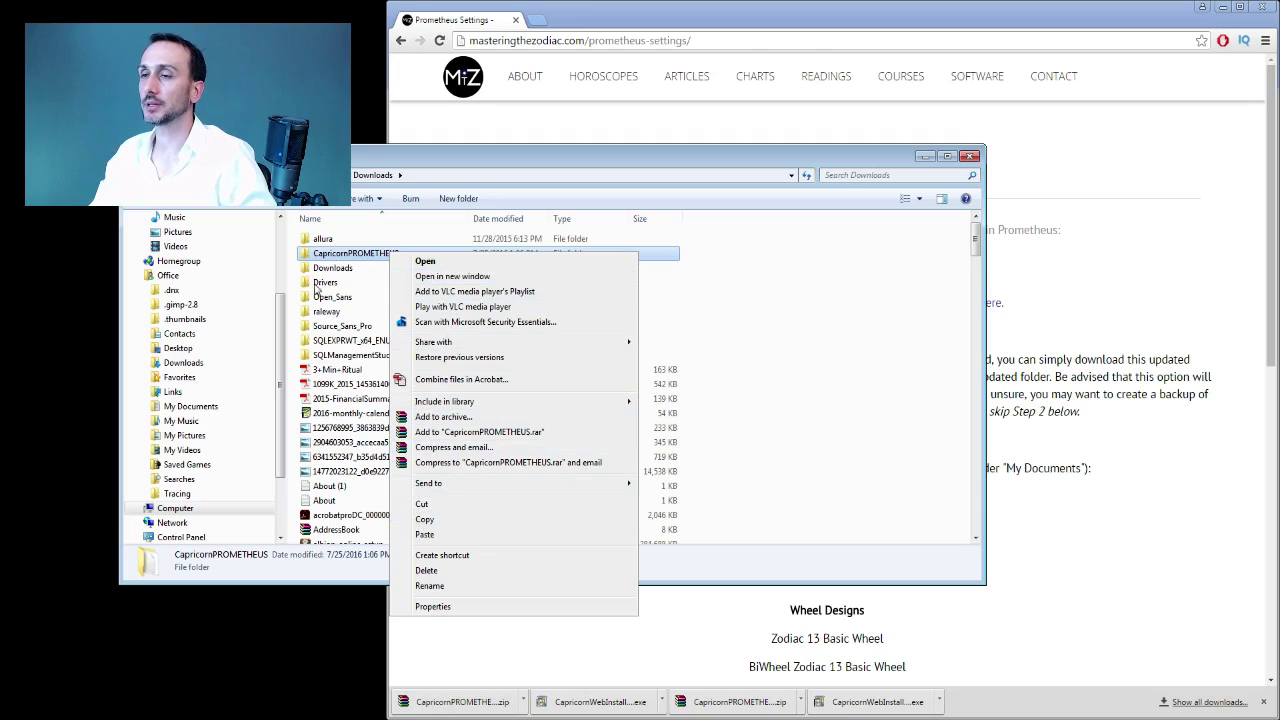
{"action": "left_click", "coordinate": [315, 262]}
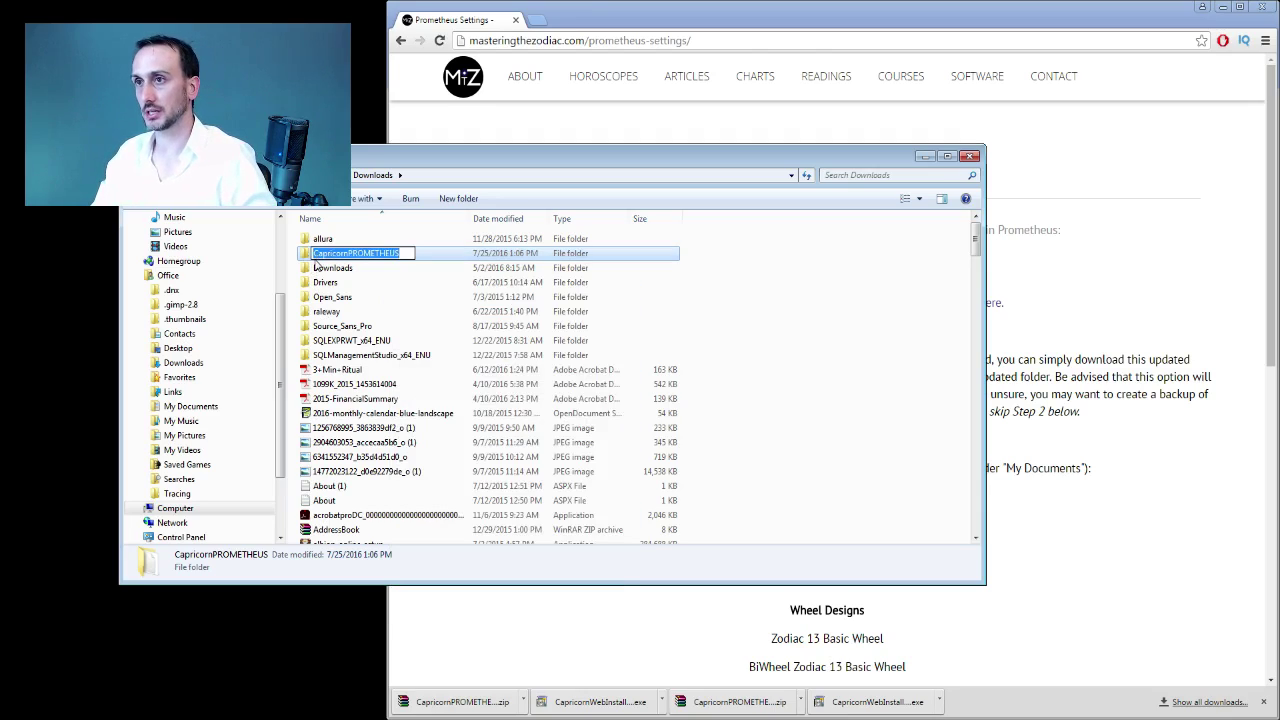
{"action": "left_click", "coordinate": [316, 265]}
{"action": "left_click", "coordinate": [327, 256]}
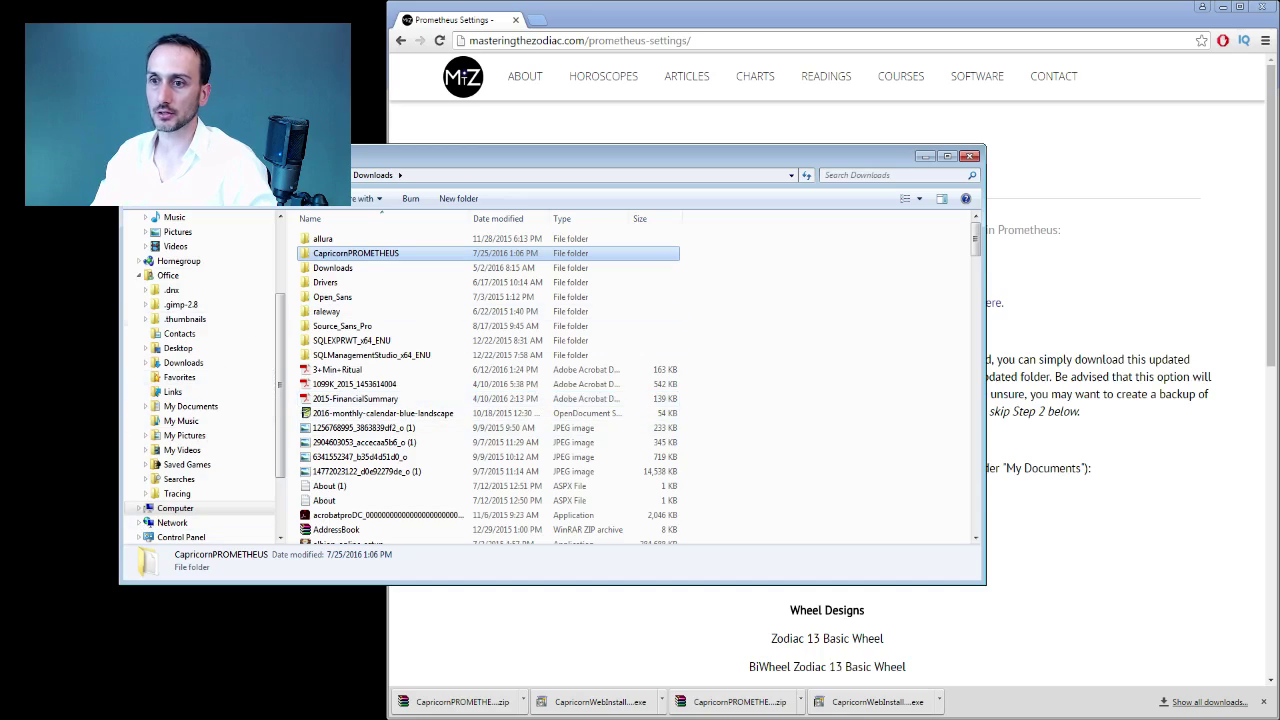
{"action": "key", "text": "super"}
{"action": "left_click", "coordinate": [388, 165]}
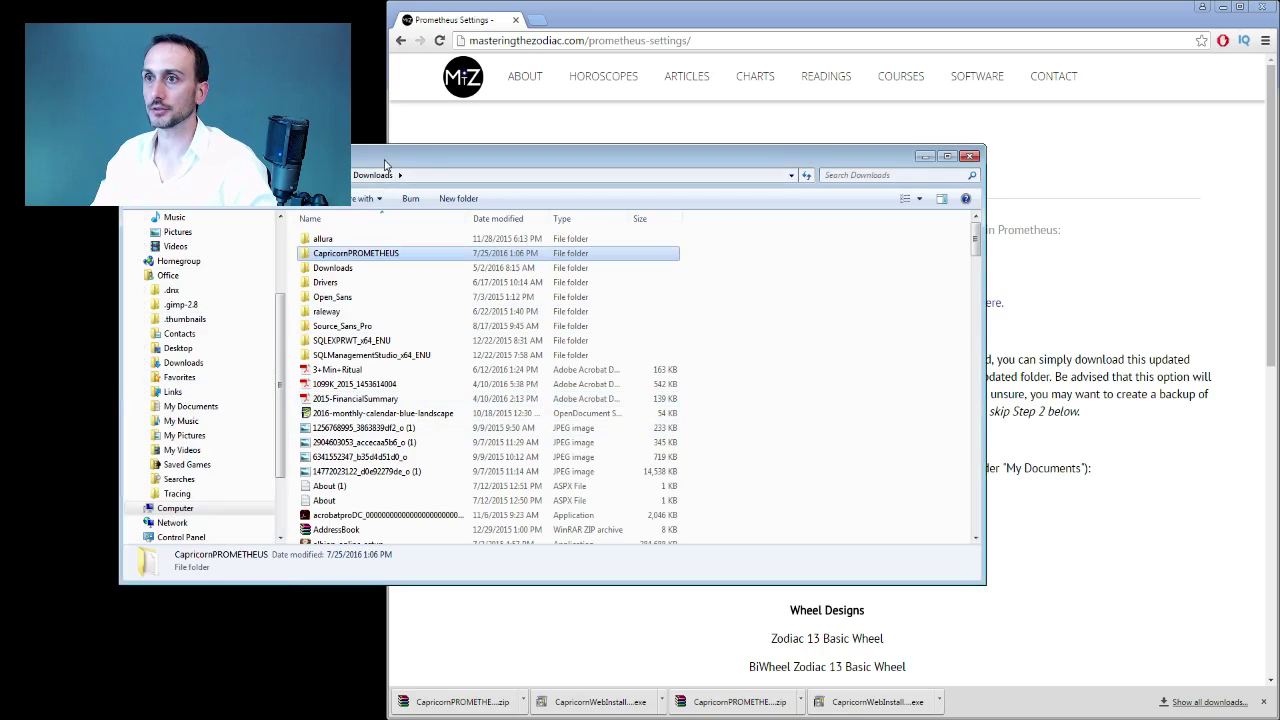
Find the existing CapricornPROMETHEUS folder in My Documents, show where the updated folder is pasted to replace it, and close the window
{"action": "left_click", "coordinate": [190, 406]}
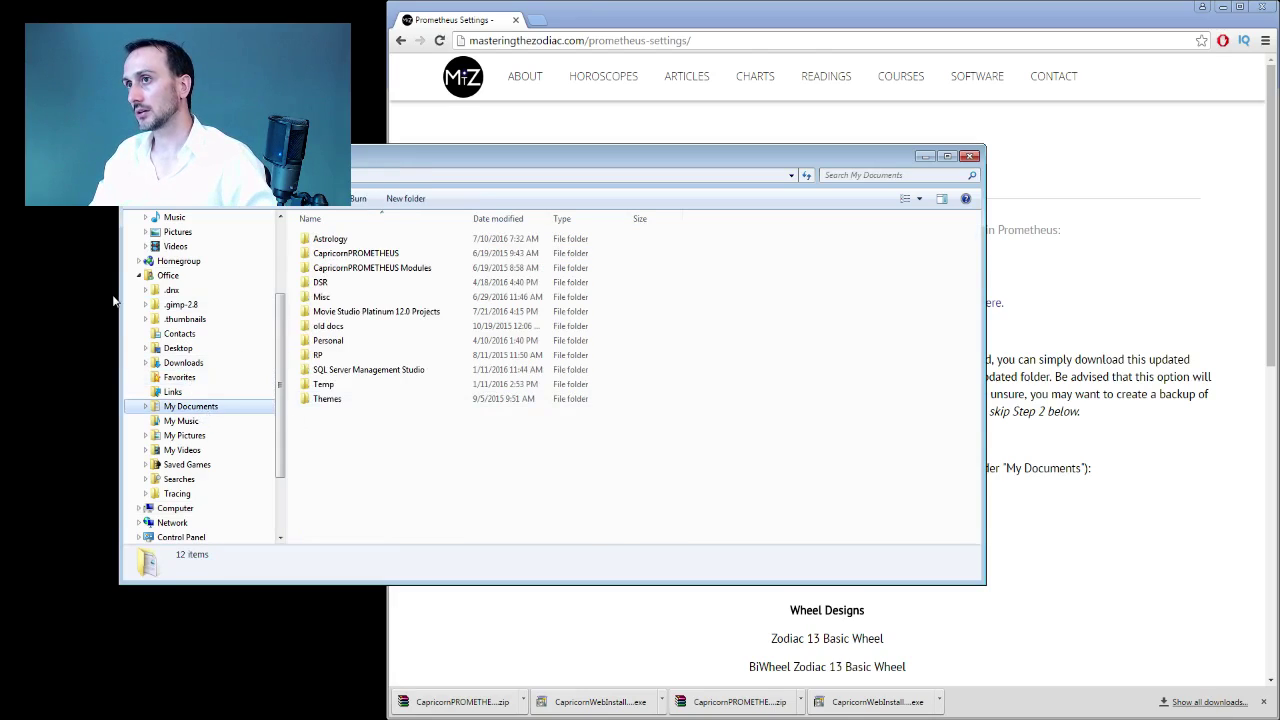
{"action": "left_click", "coordinate": [354, 256]}
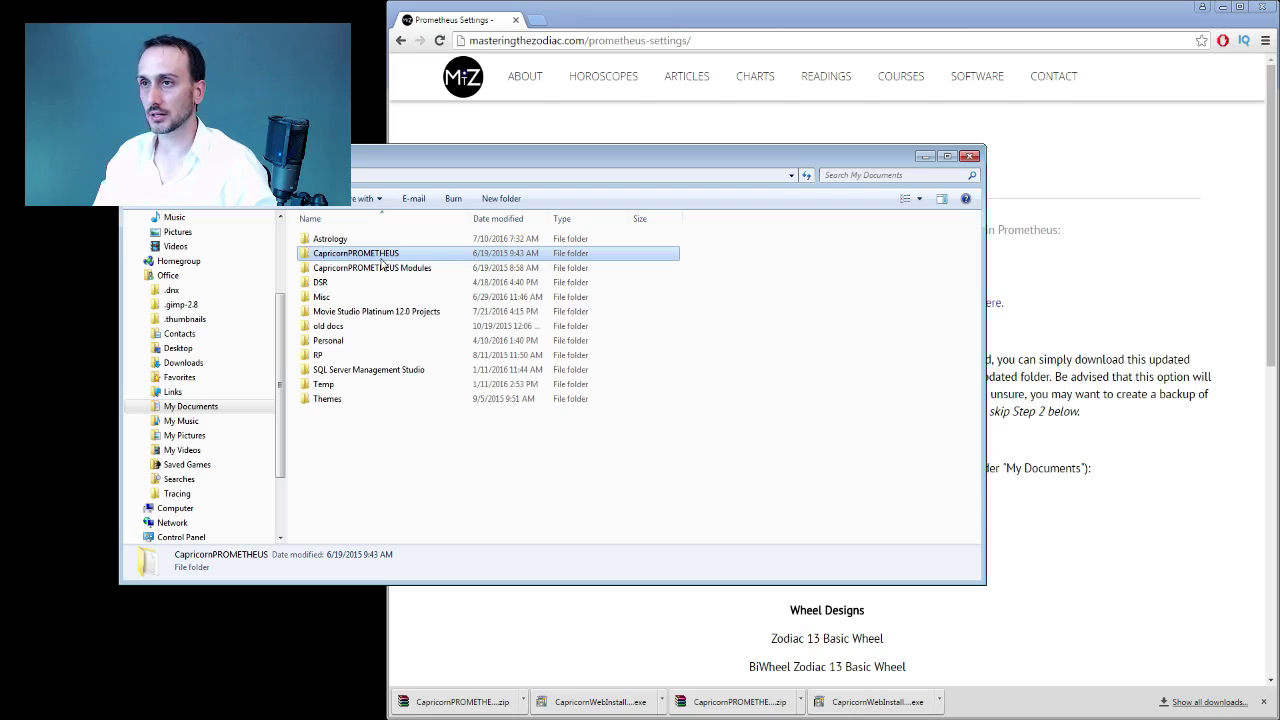
{"action": "left_click", "coordinate": [373, 270]}
{"action": "left_click", "coordinate": [367, 257]}
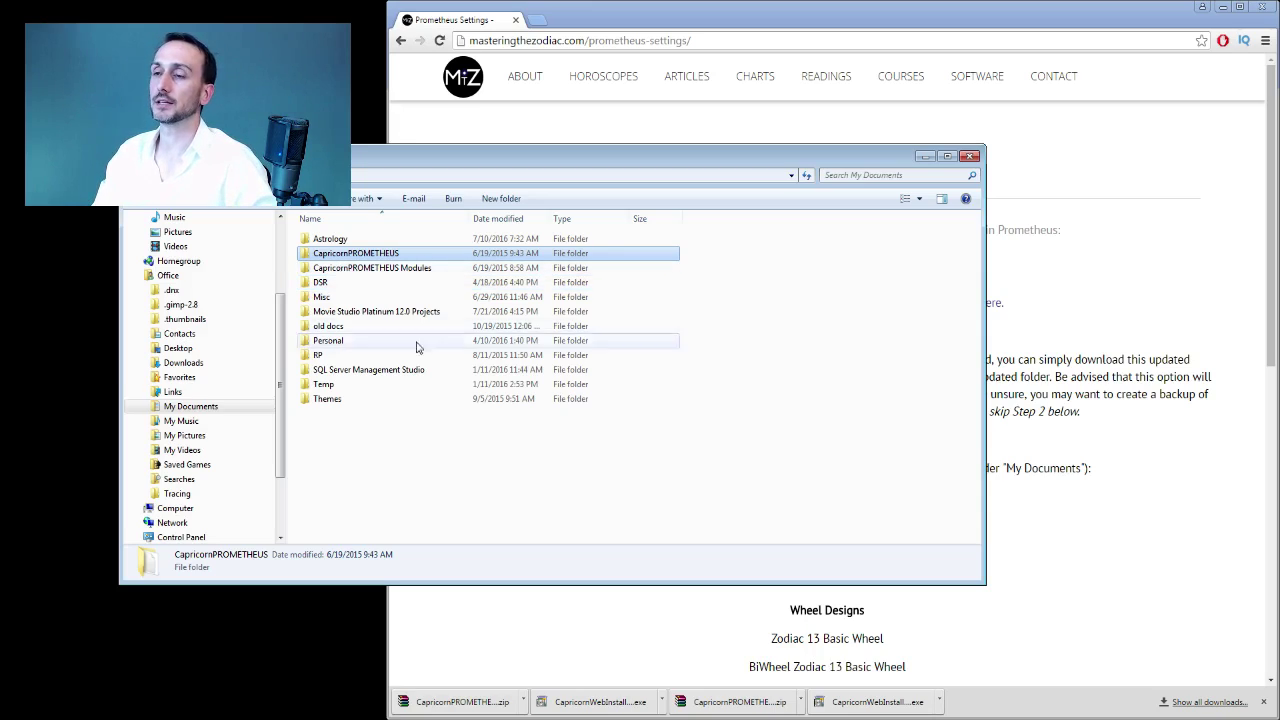
{"action": "right_click", "coordinate": [398, 477]}
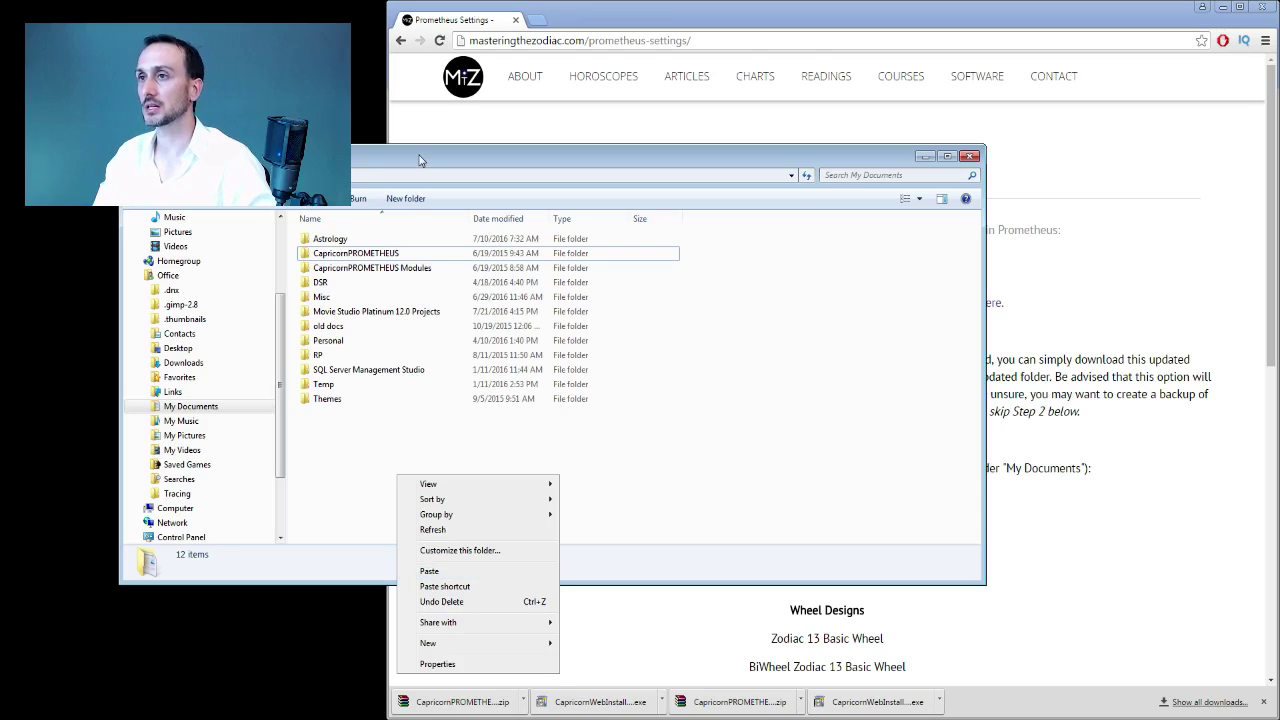
{"action": "left_click", "coordinate": [429, 574]}
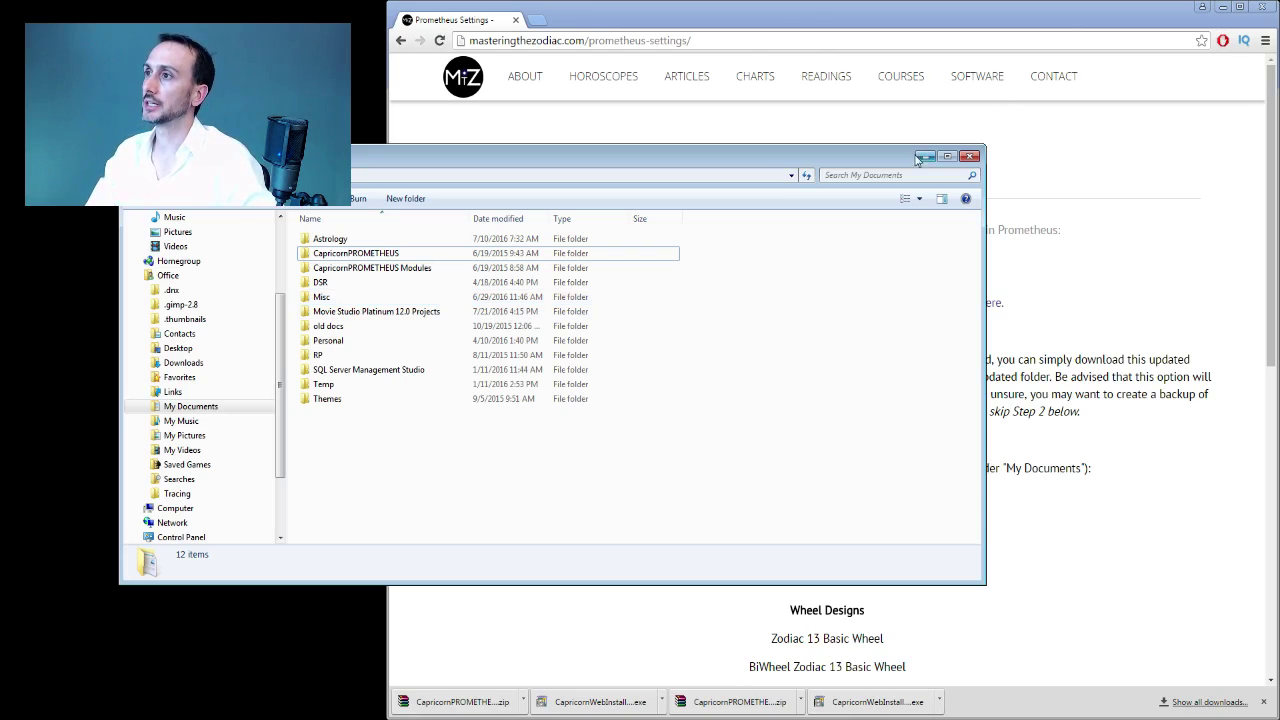
{"action": "left_click", "coordinate": [969, 156]}
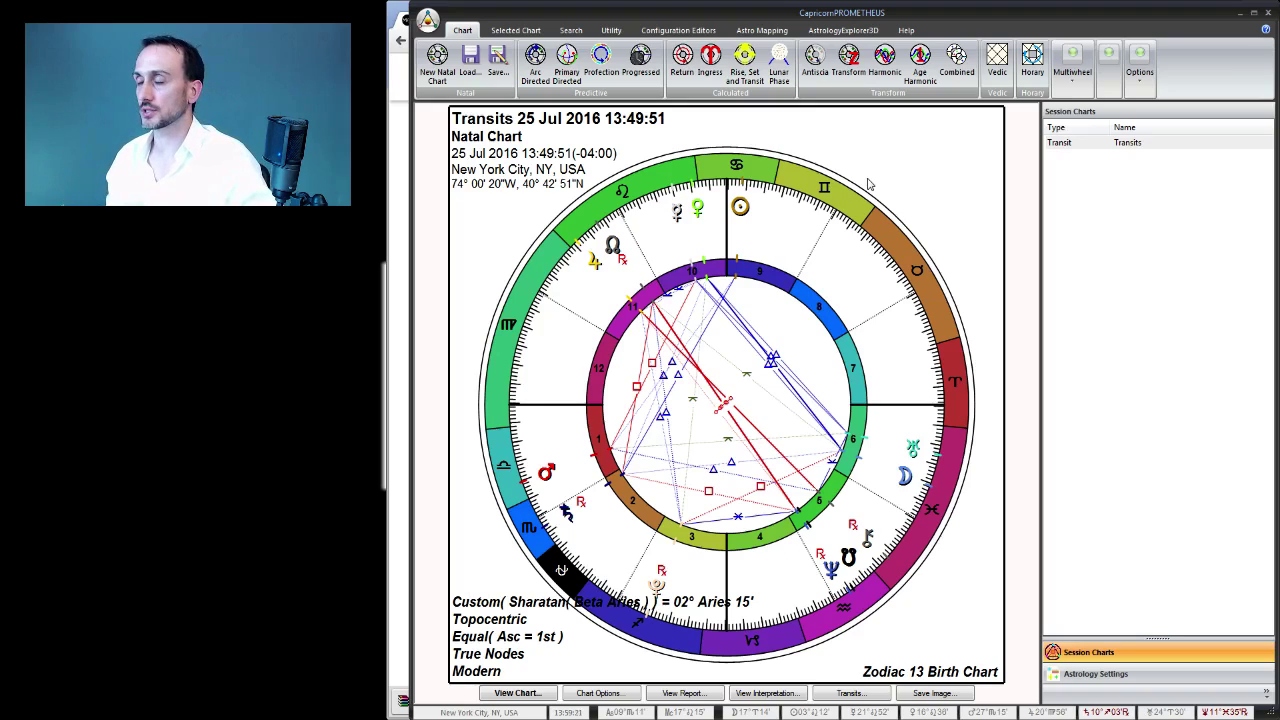
Close CapricornPROMETHEUS and launch it again so it restarts
{"action": "left_click", "coordinate": [1263, 12]}
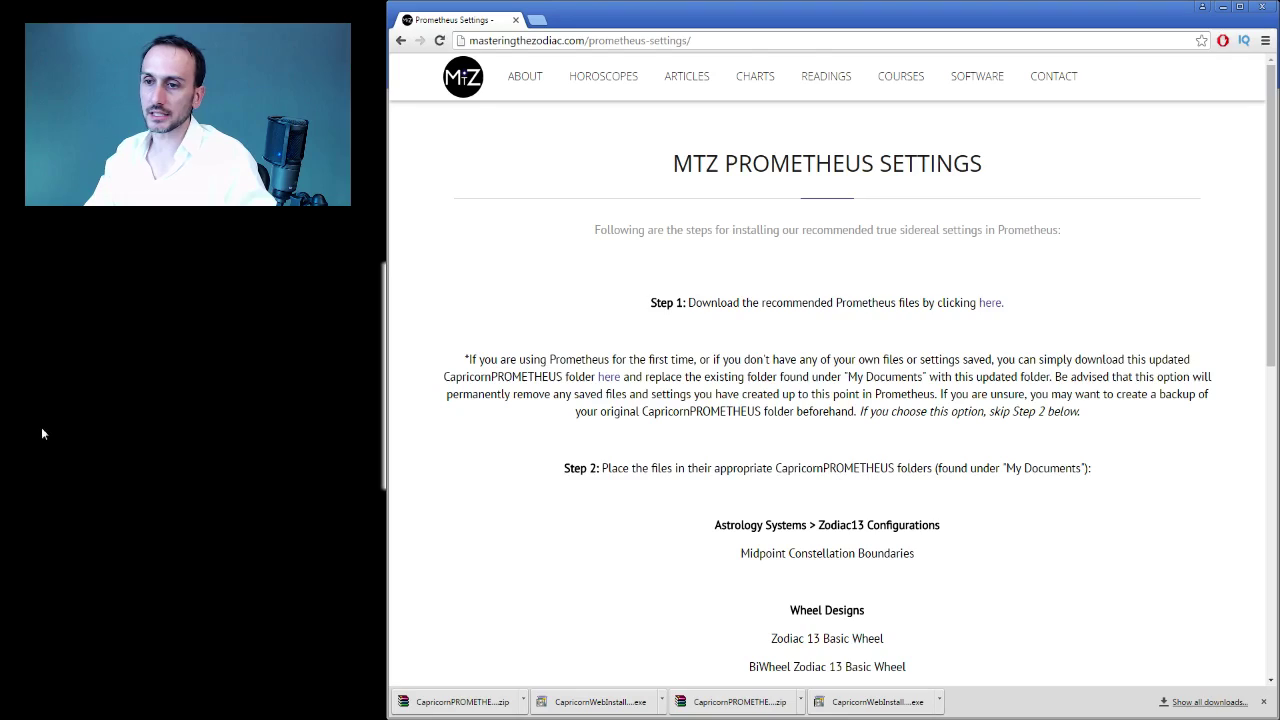
{"action": "key", "text": "super"}
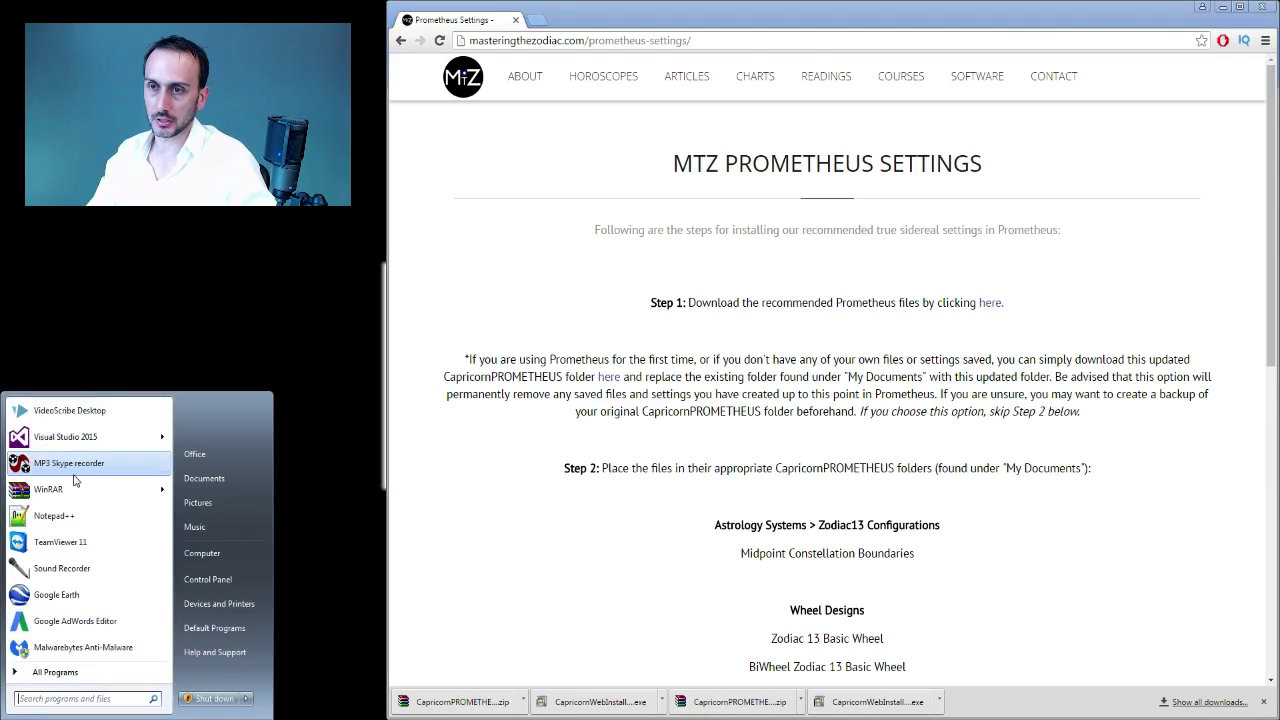
{"action": "key", "text": "super"}
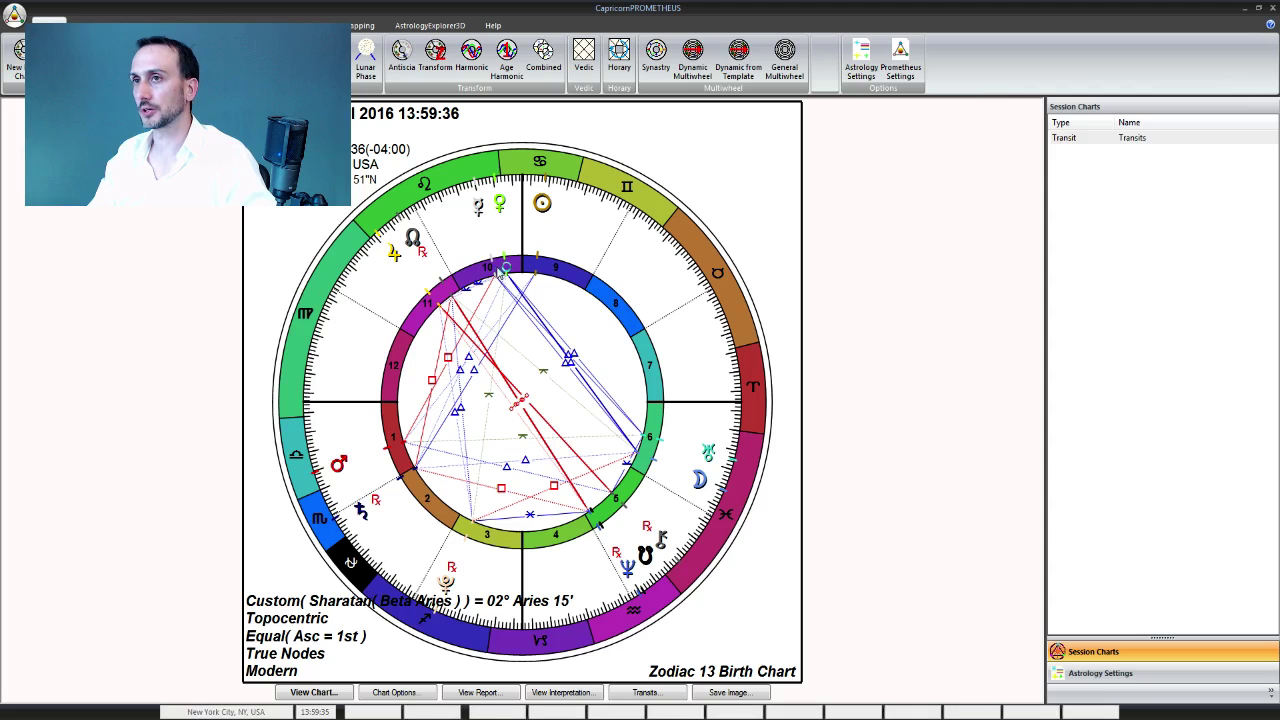
Move the restarted CapricornPROMETHEUS window beside the webcam area and resize it so the full chart and session charts fit
{"action": "left_click_drag", "start_coordinate": [610, 8], "coordinate": [827, 24]}
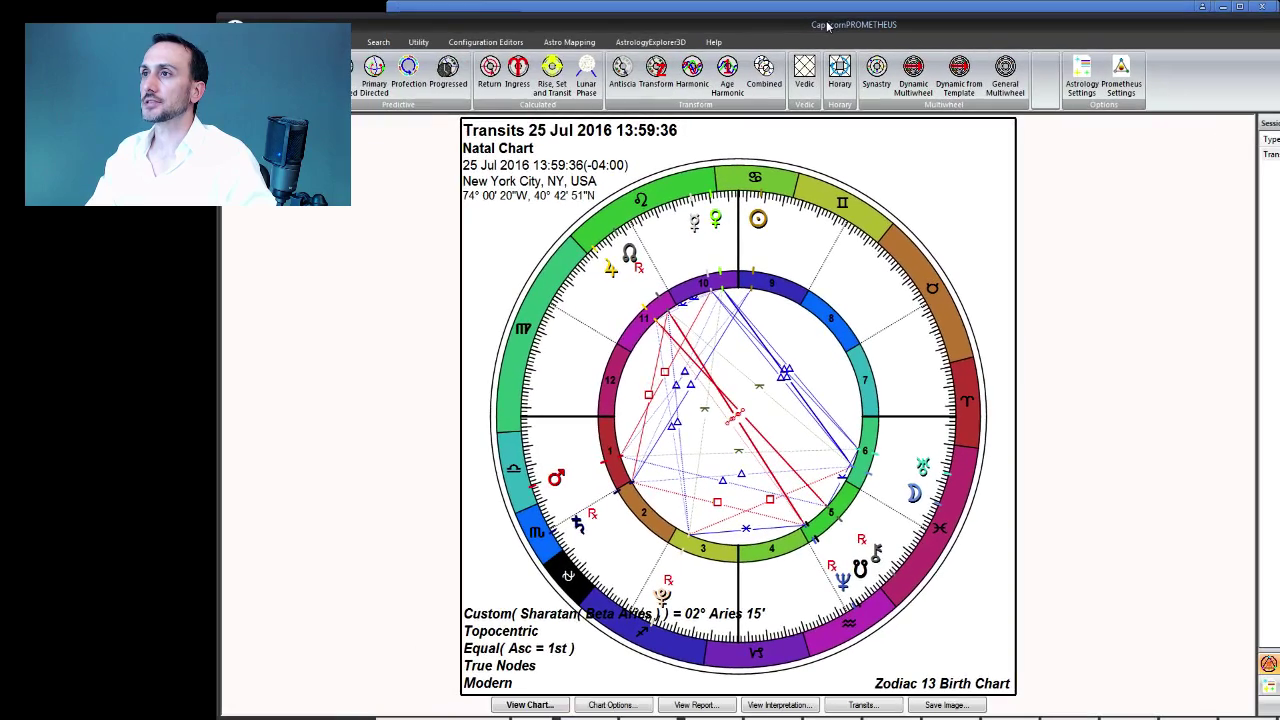
{"action": "left_click_drag", "start_coordinate": [346, 23], "coordinate": [470, 12]}
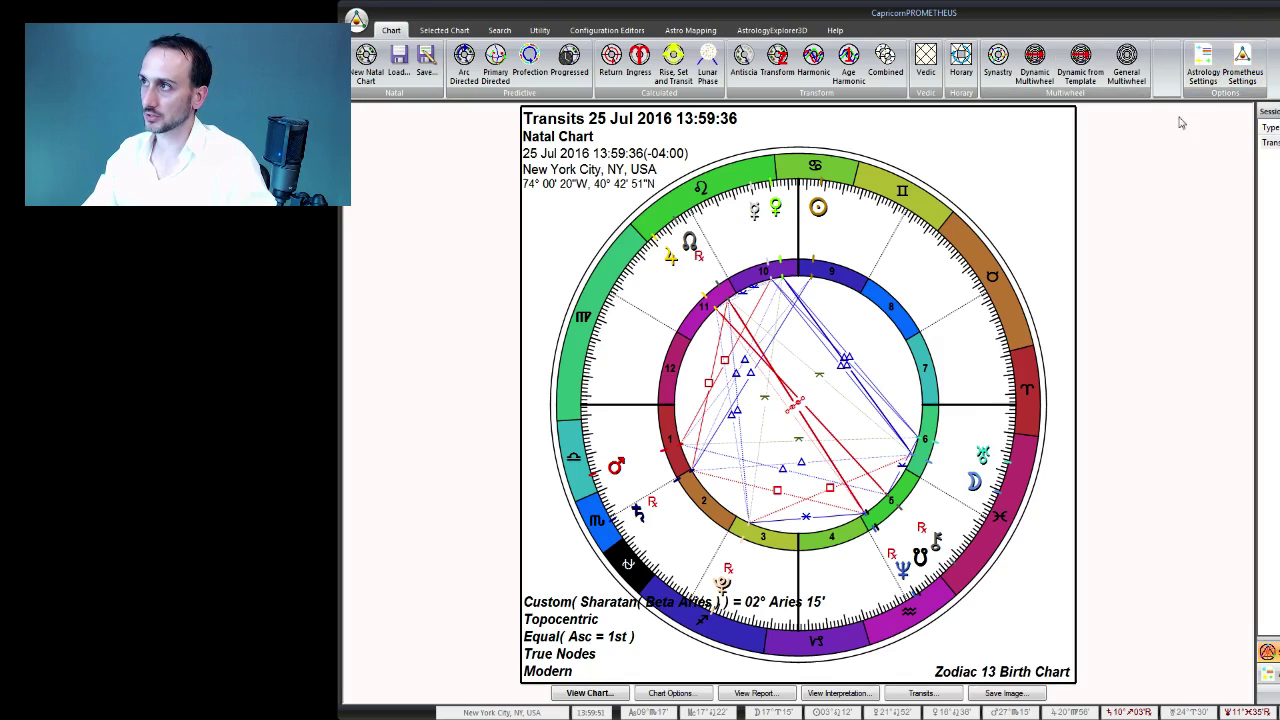
{"action": "left_click_drag", "start_coordinate": [1029, 14], "coordinate": [1279, 19]}
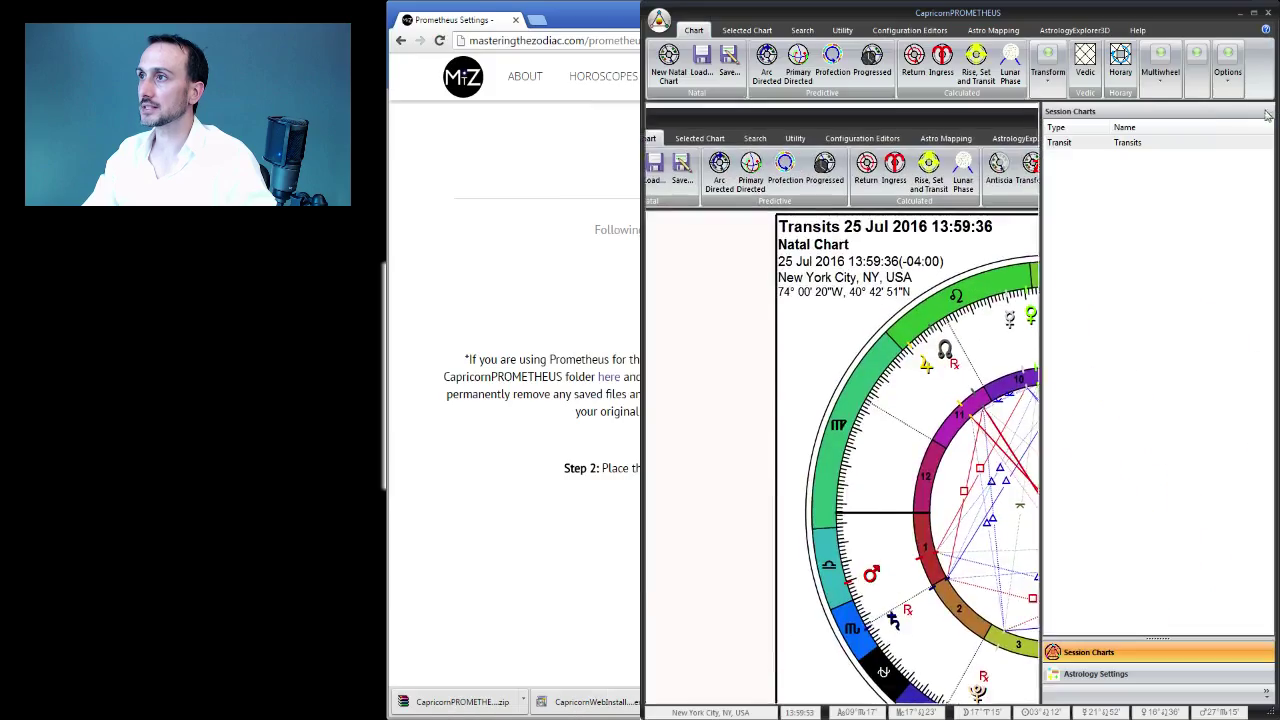
{"action": "left_click_drag", "start_coordinate": [643, 175], "coordinate": [409, 175]}
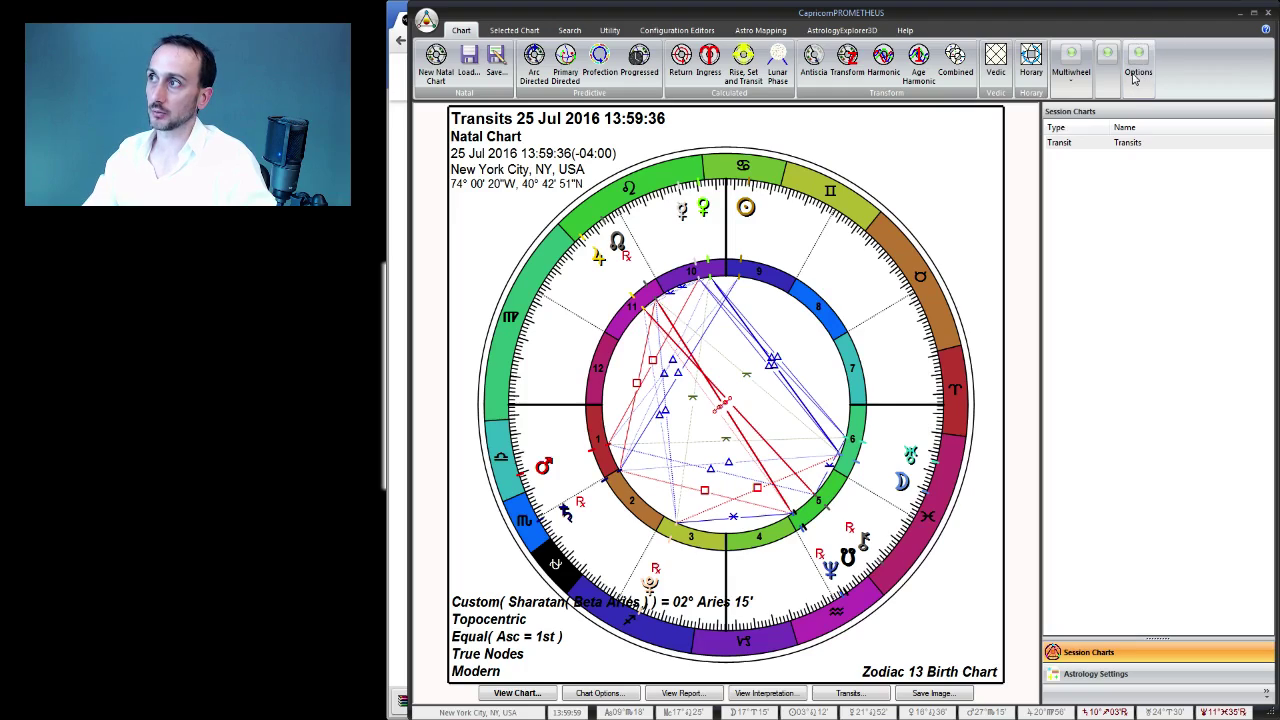
{"action": "left_click", "coordinate": [1139, 75]}
{"action": "left_click", "coordinate": [1142, 75]}
{"action": "left_click", "coordinate": [1142, 75]}
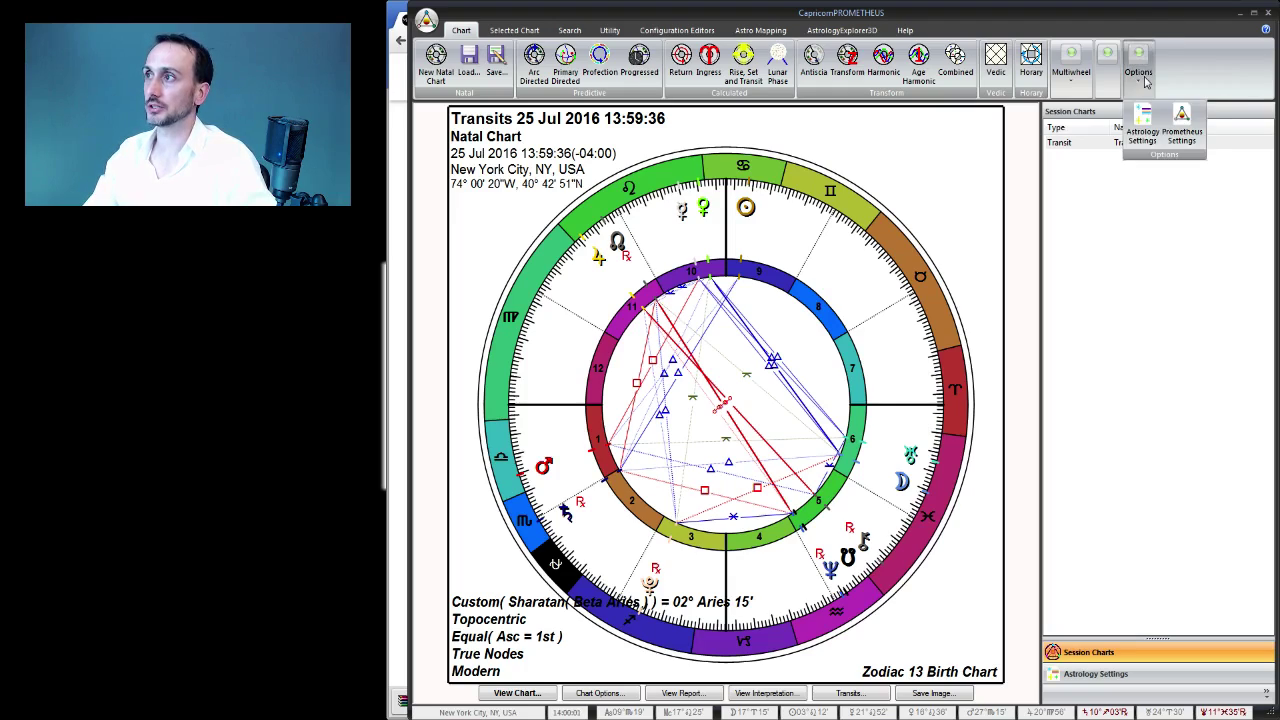
{"action": "left_click", "coordinate": [1183, 135]}
{"action": "left_click", "coordinate": [950, 167]}
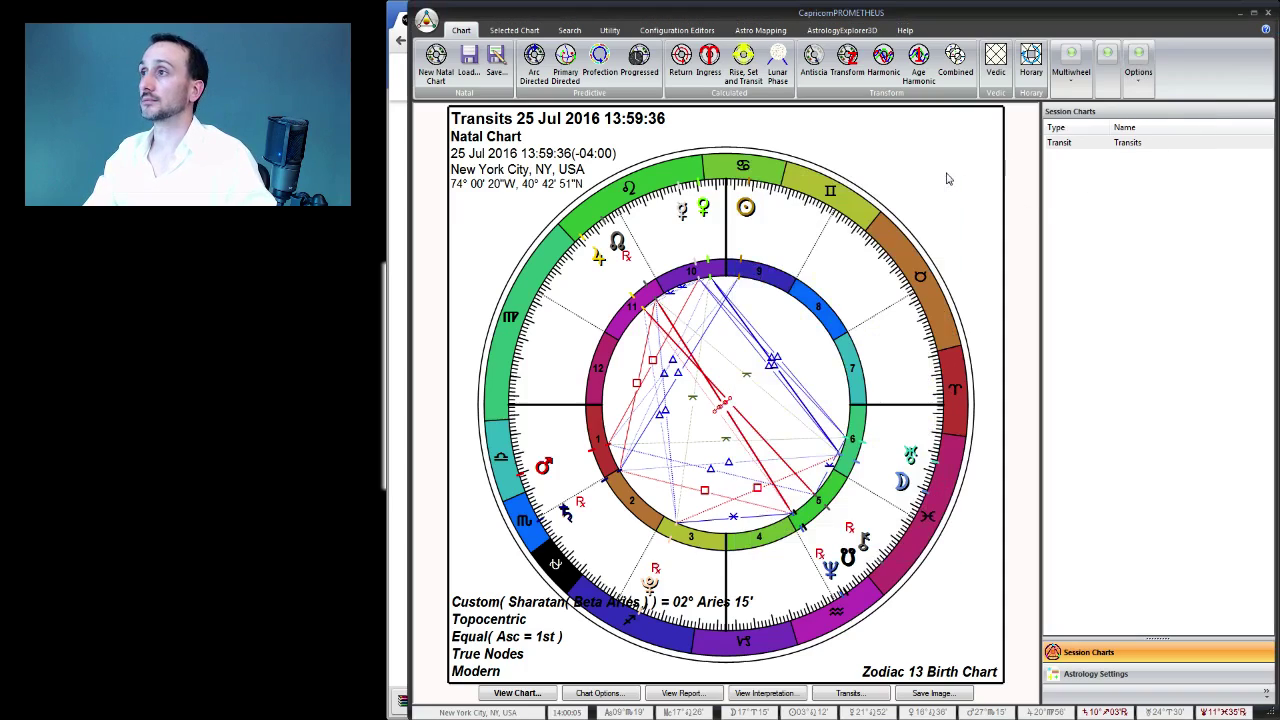
Open the Astrology Settings dialog and move it clear over the chart
{"action": "left_click", "coordinate": [1138, 72]}
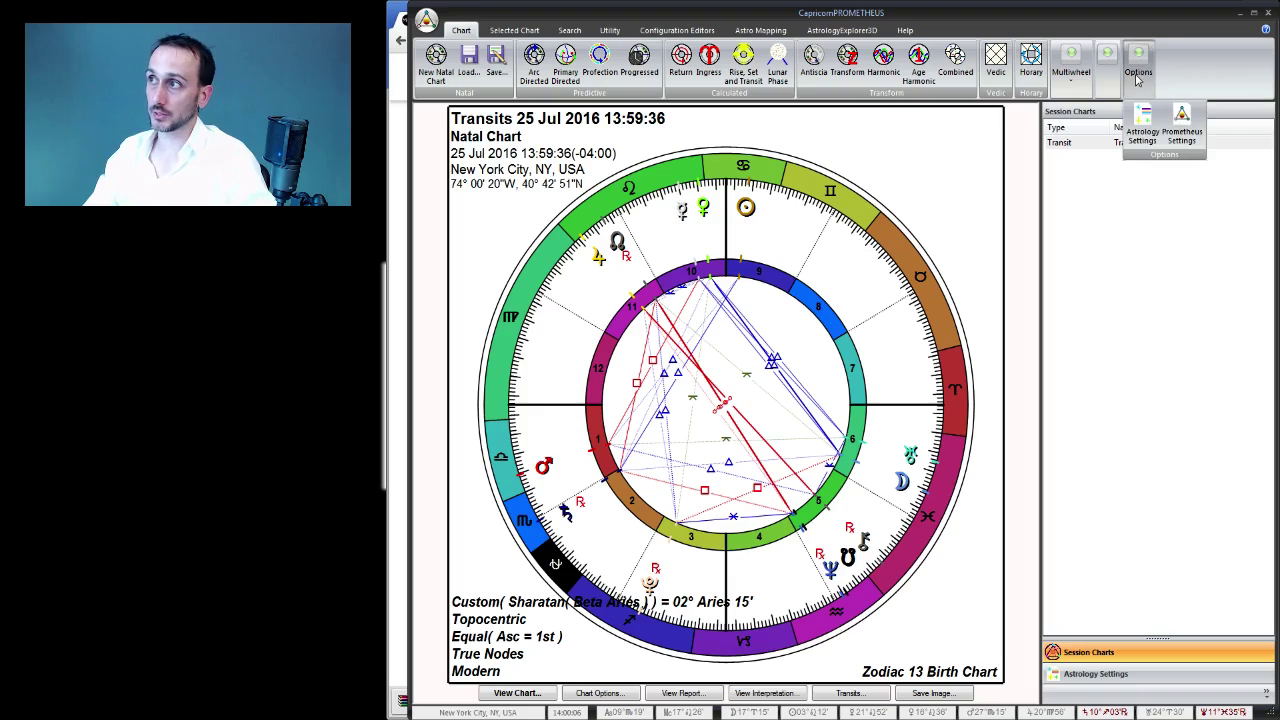
{"action": "left_click", "coordinate": [1148, 135]}
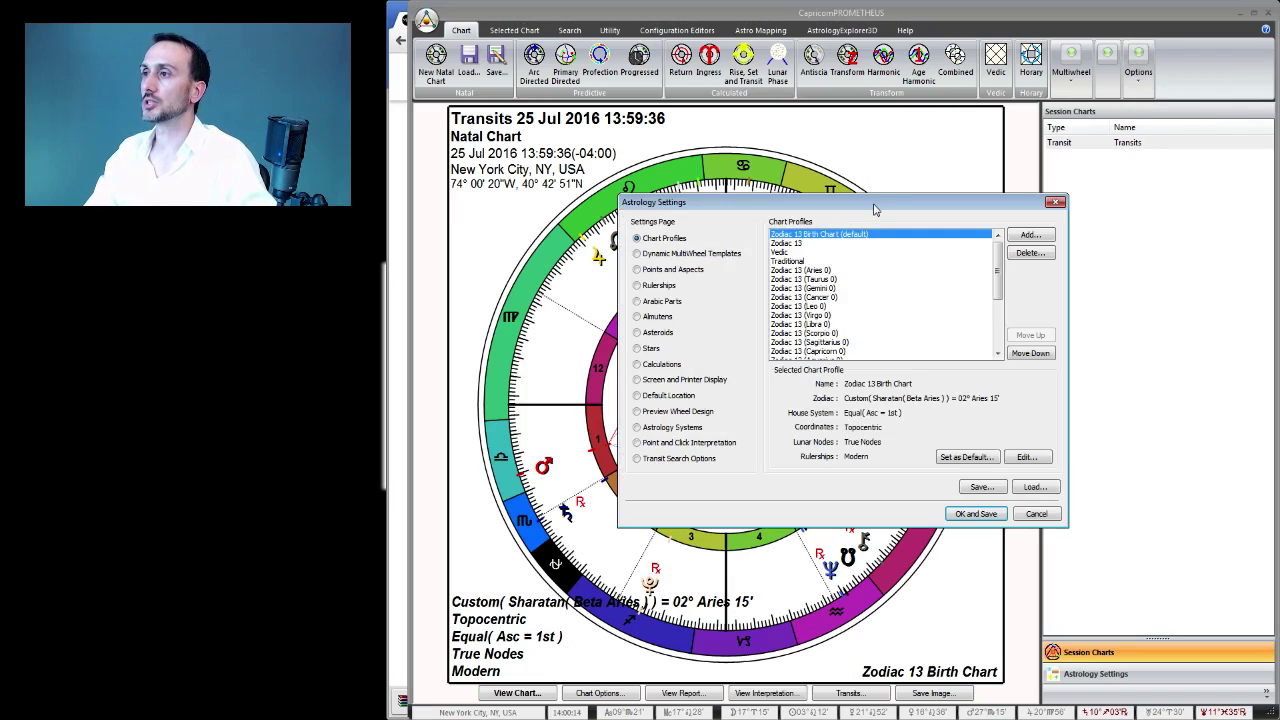
{"action": "left_click_drag", "start_coordinate": [874, 205], "coordinate": [770, 162]}
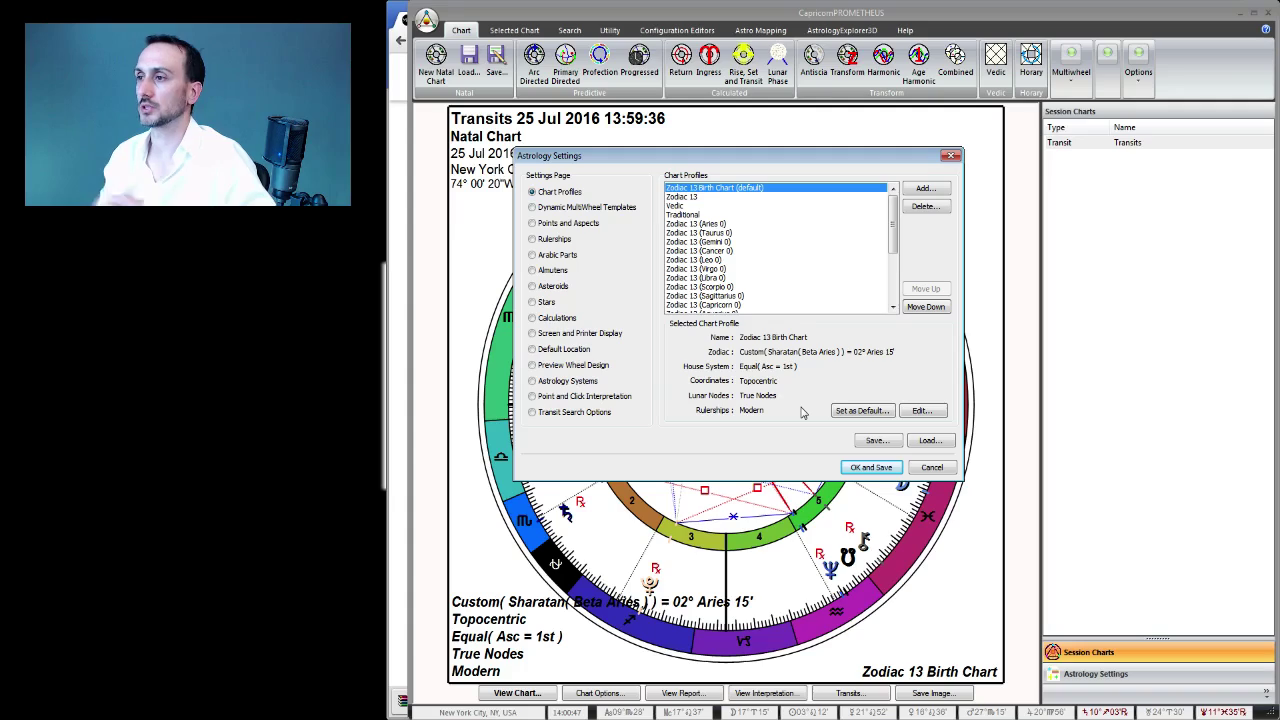
Show the MTZ Settings file among the loadable astrology settings and cancel without loading it
{"action": "left_click", "coordinate": [927, 447]}
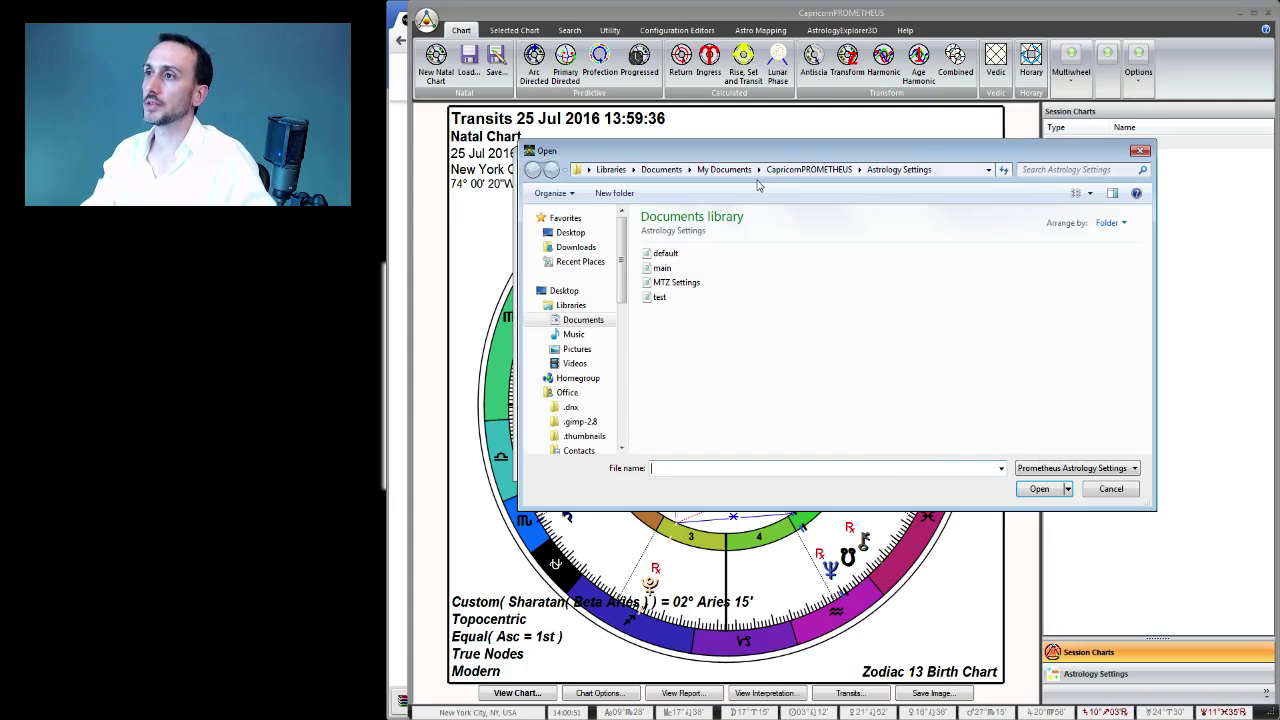
{"action": "left_click_drag", "start_coordinate": [767, 155], "coordinate": [636, 232]}
{"action": "left_click_drag", "start_coordinate": [635, 232], "coordinate": [690, 203]}
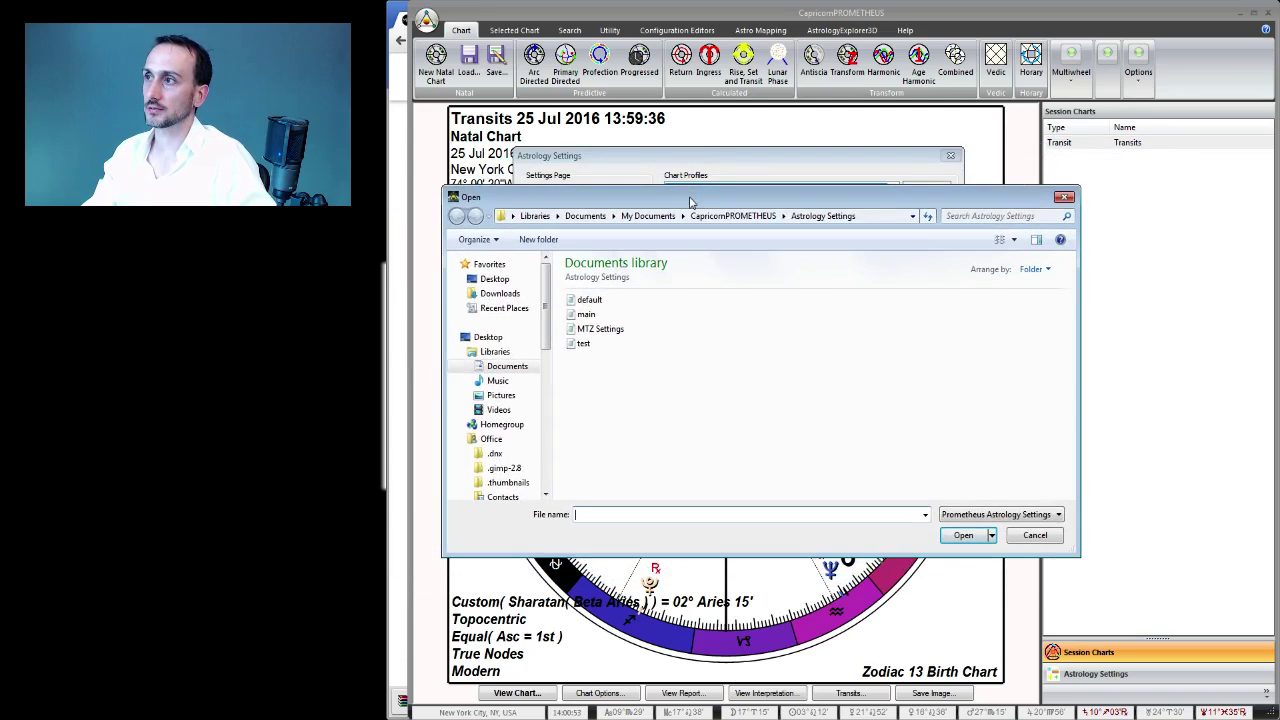
{"action": "left_click", "coordinate": [1064, 197]}
{"action": "left_click", "coordinate": [930, 440]}
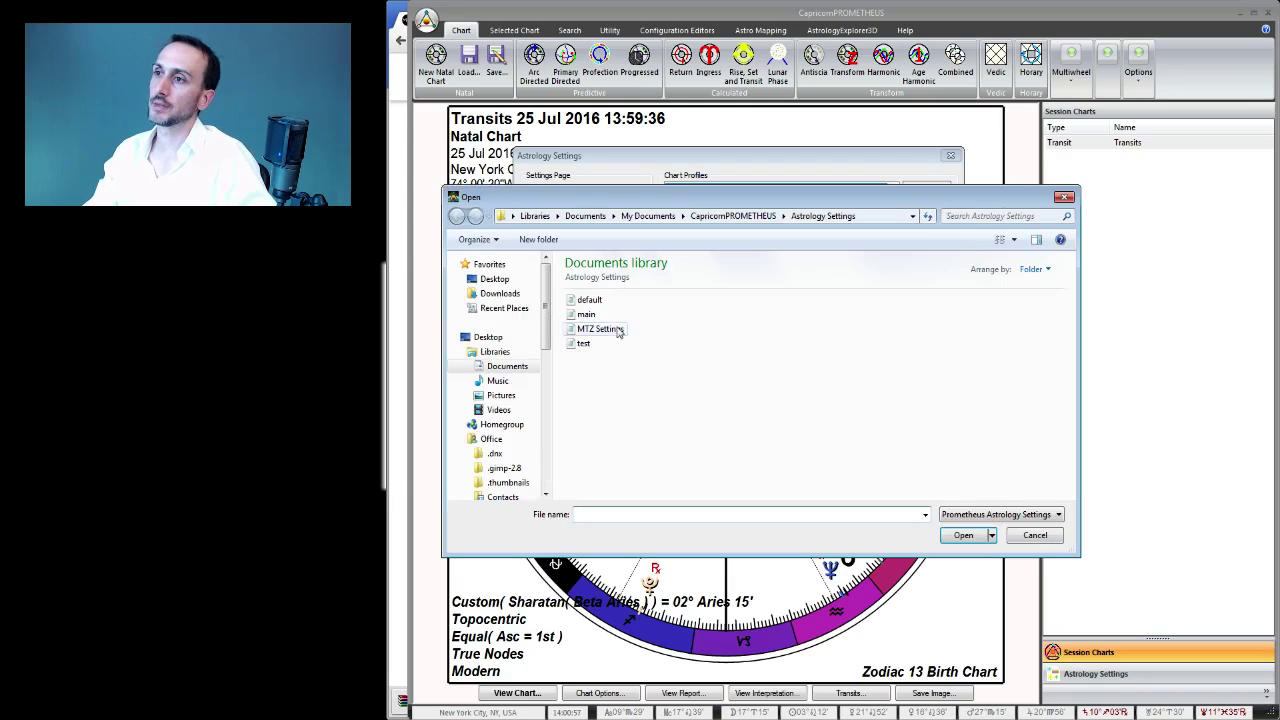
{"action": "left_click", "coordinate": [600, 329]}
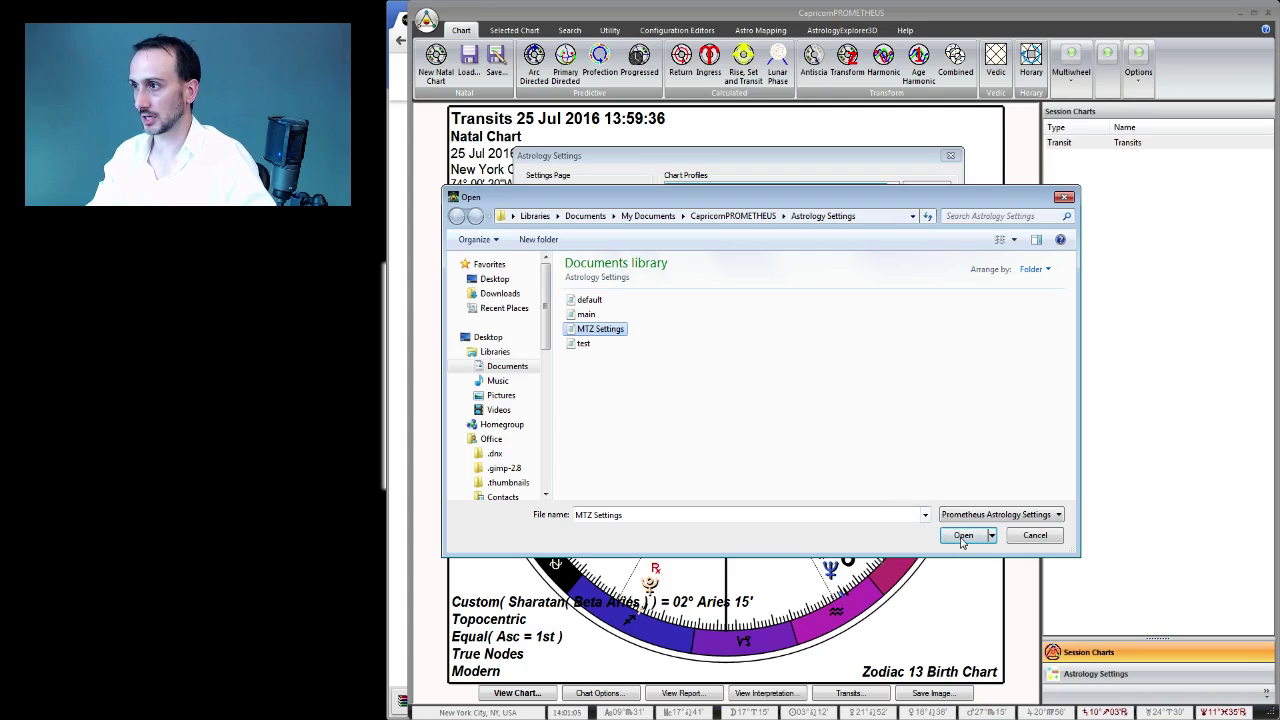
{"action": "left_click", "coordinate": [1045, 537]}
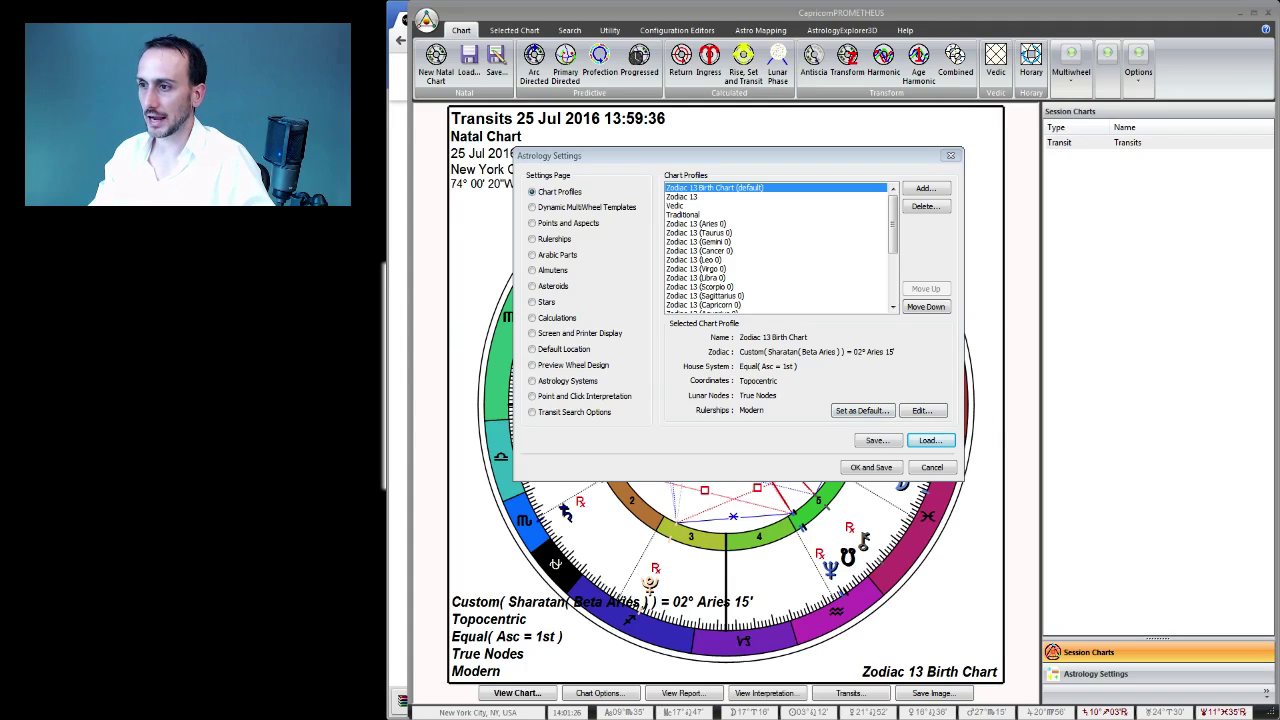
Switch to the browser to check the MTZ Settings entry and Step 3 instructions, and return to the Astrology Settings in CapricornPROMETHEUS
{"action": "key", "text": "alt+Tab"}
{"action": "scroll", "coordinate": [630, 591], "scroll_direction": "down", "scroll_amount": 6}
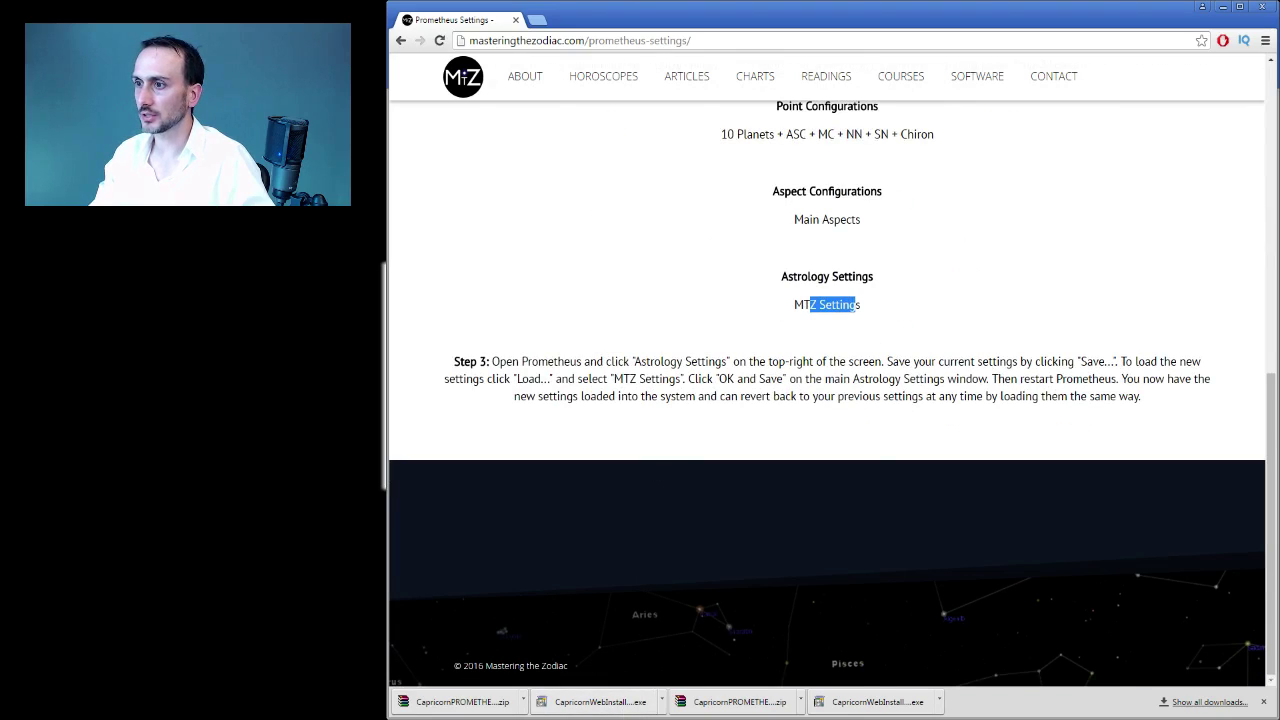
{"action": "key", "text": "alt+Tab"}
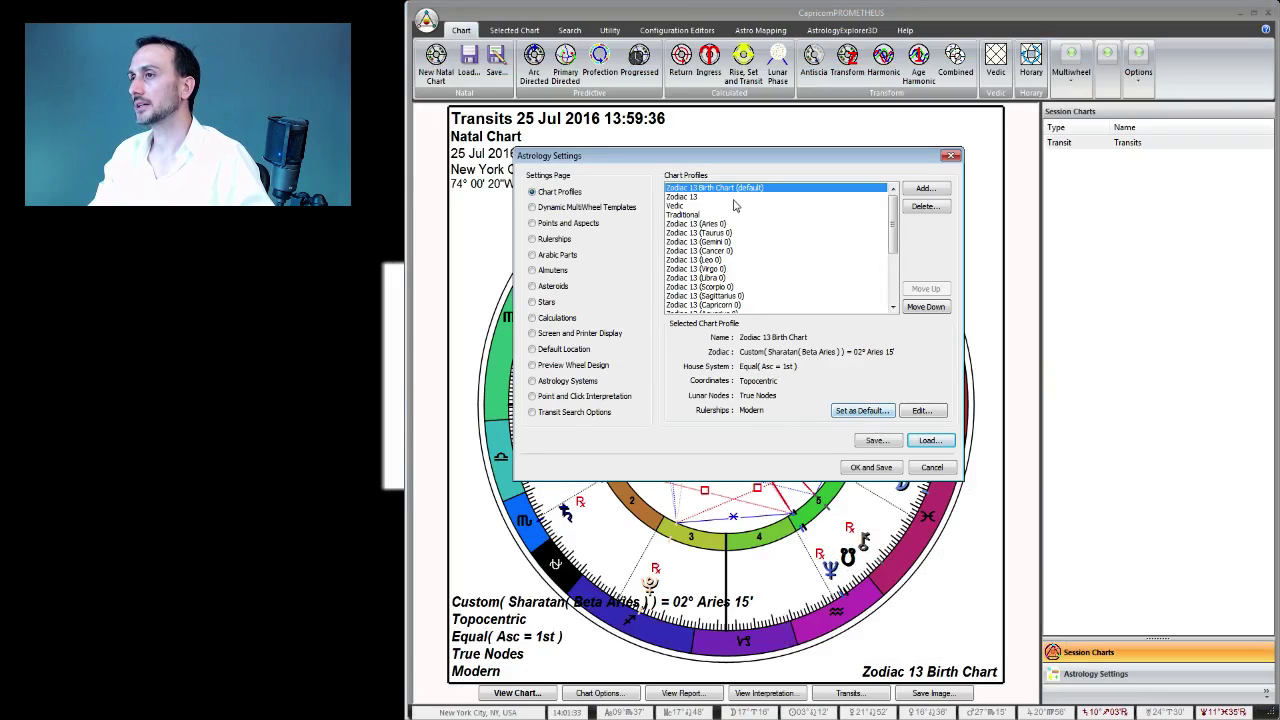
Compare the Zodiac 13 and Zodiac 13 Birth Chart profiles, then save the Astrology Settings with Zodiac 13 Birth Chart as the selected profile
{"action": "left_click", "coordinate": [711, 199]}
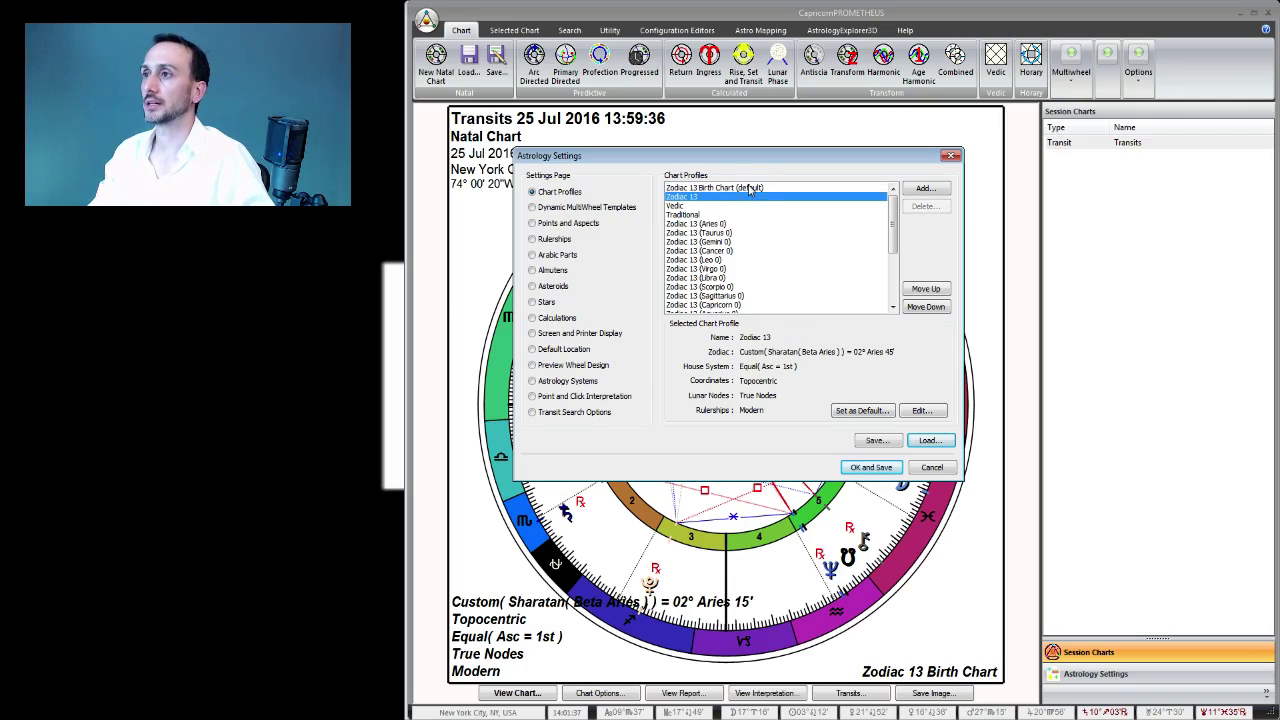
{"action": "left_click", "coordinate": [750, 188]}
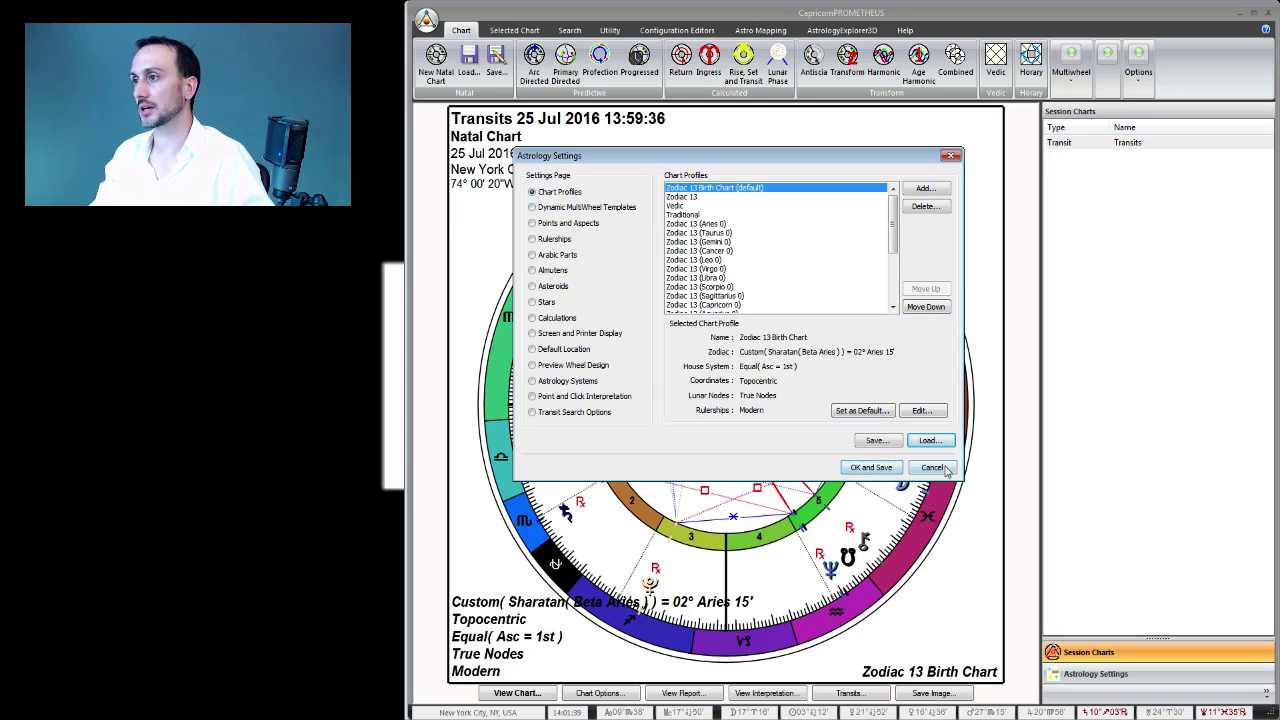
{"action": "left_click", "coordinate": [871, 467]}
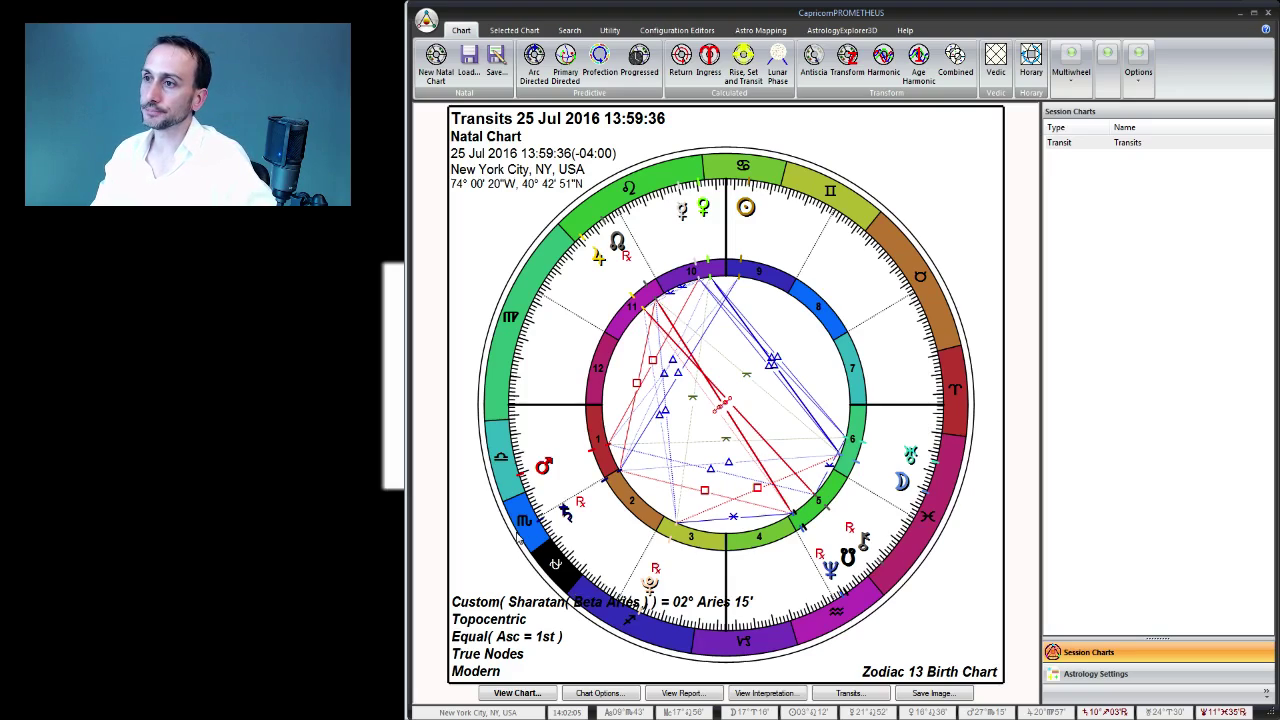
Apply the Zodiac 13 profile to the Transits chart, then switch the chart to the Vedic profile
{"action": "right_click", "coordinate": [845, 146]}
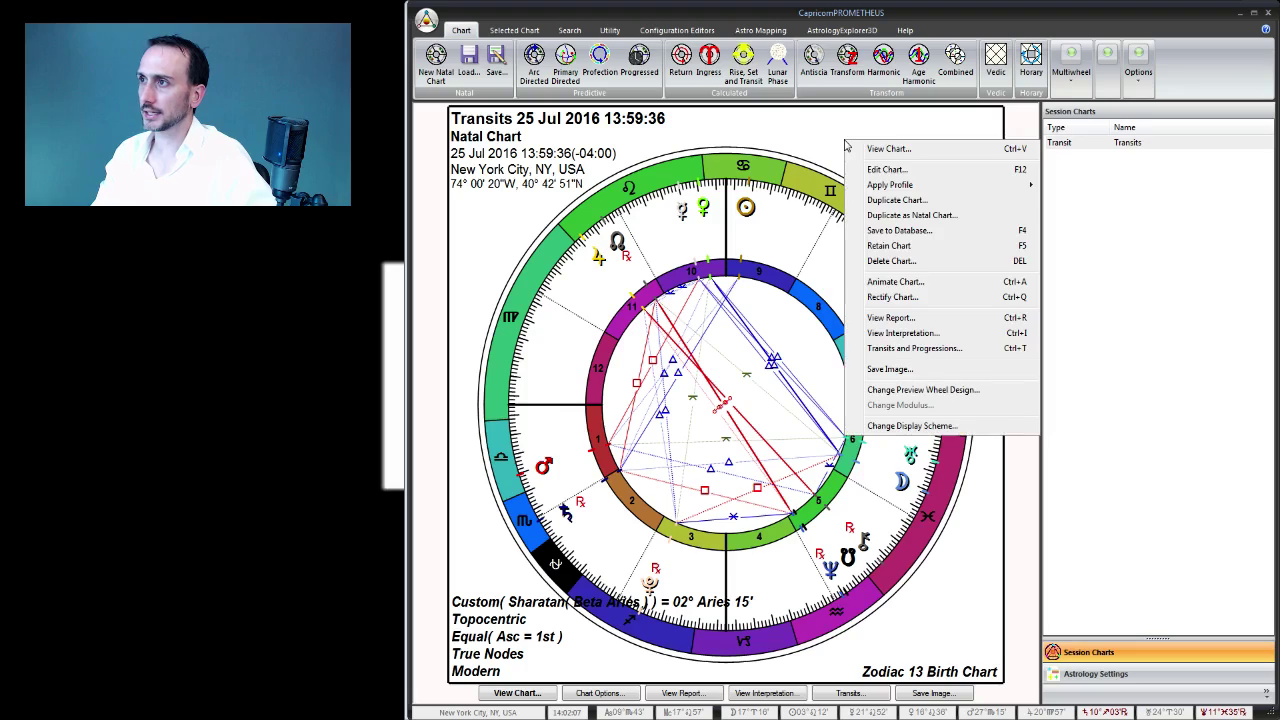
{"action": "mouse_move", "coordinate": [934, 187]}
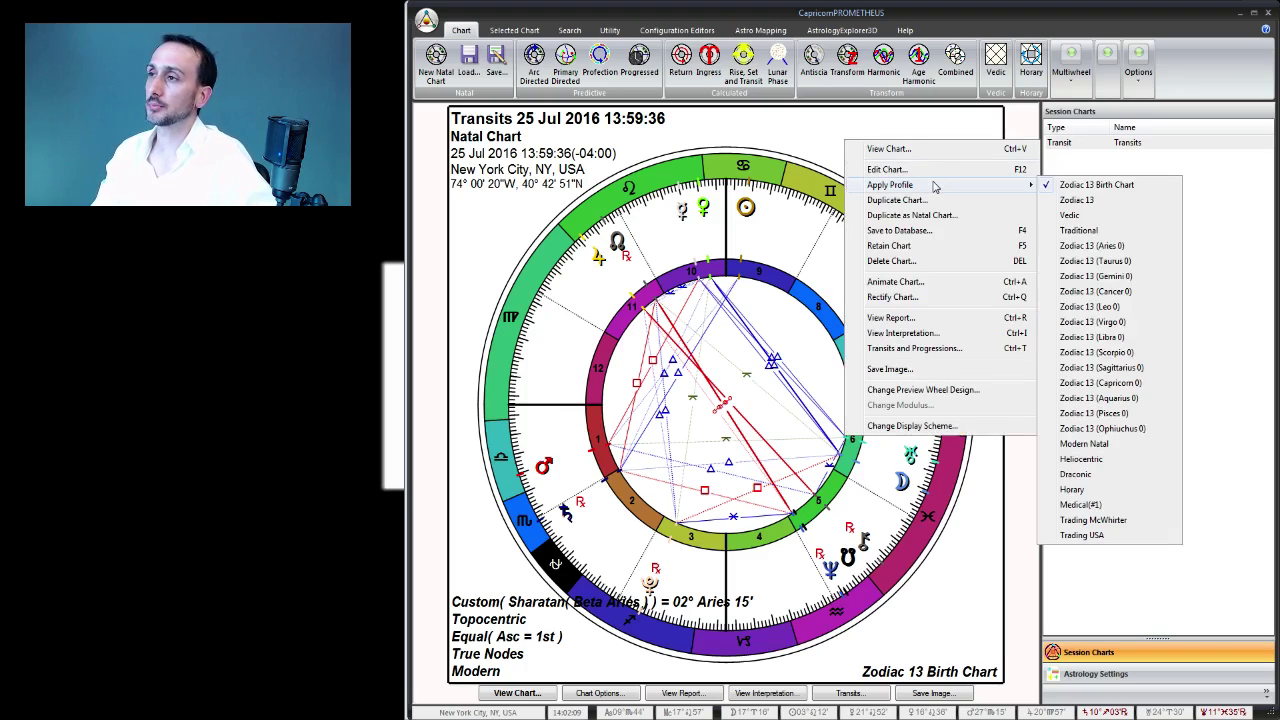
{"action": "left_click", "coordinate": [1102, 203]}
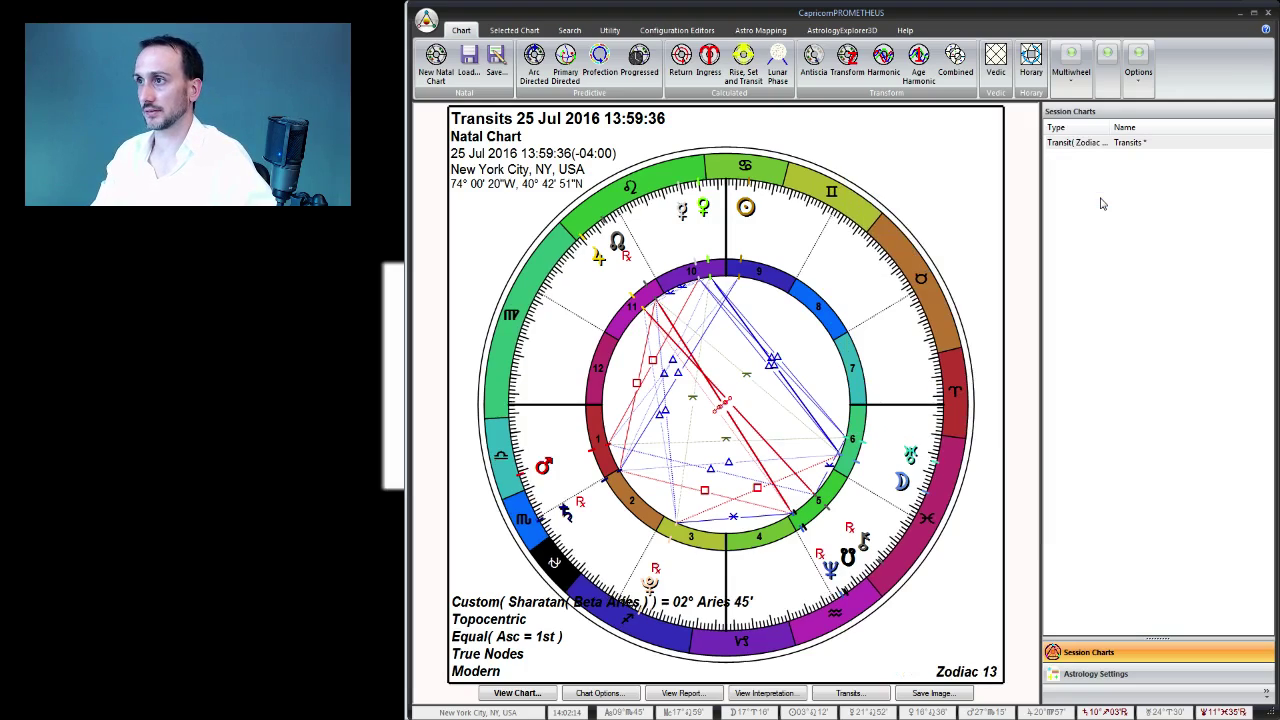
{"action": "right_click", "coordinate": [800, 131]}
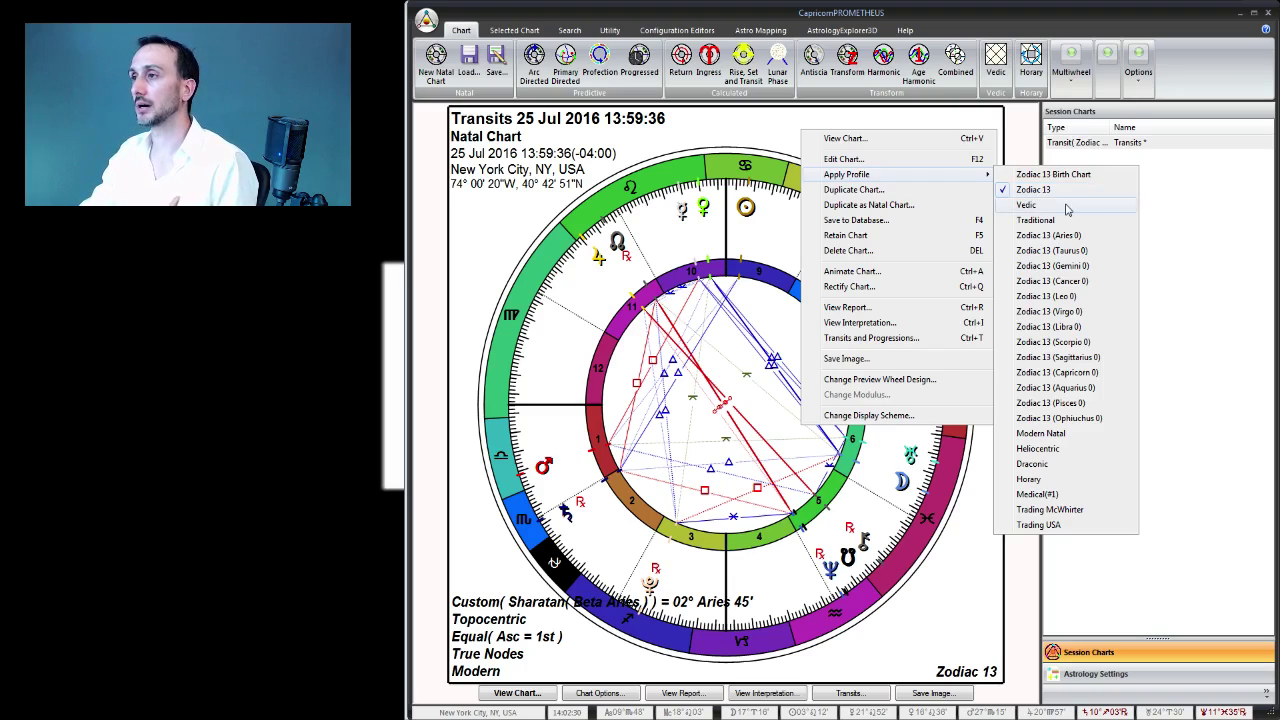
{"action": "left_click", "coordinate": [1066, 207]}
Apply the Traditional profile to the Transits chart
{"action": "right_click", "coordinate": [829, 167]}
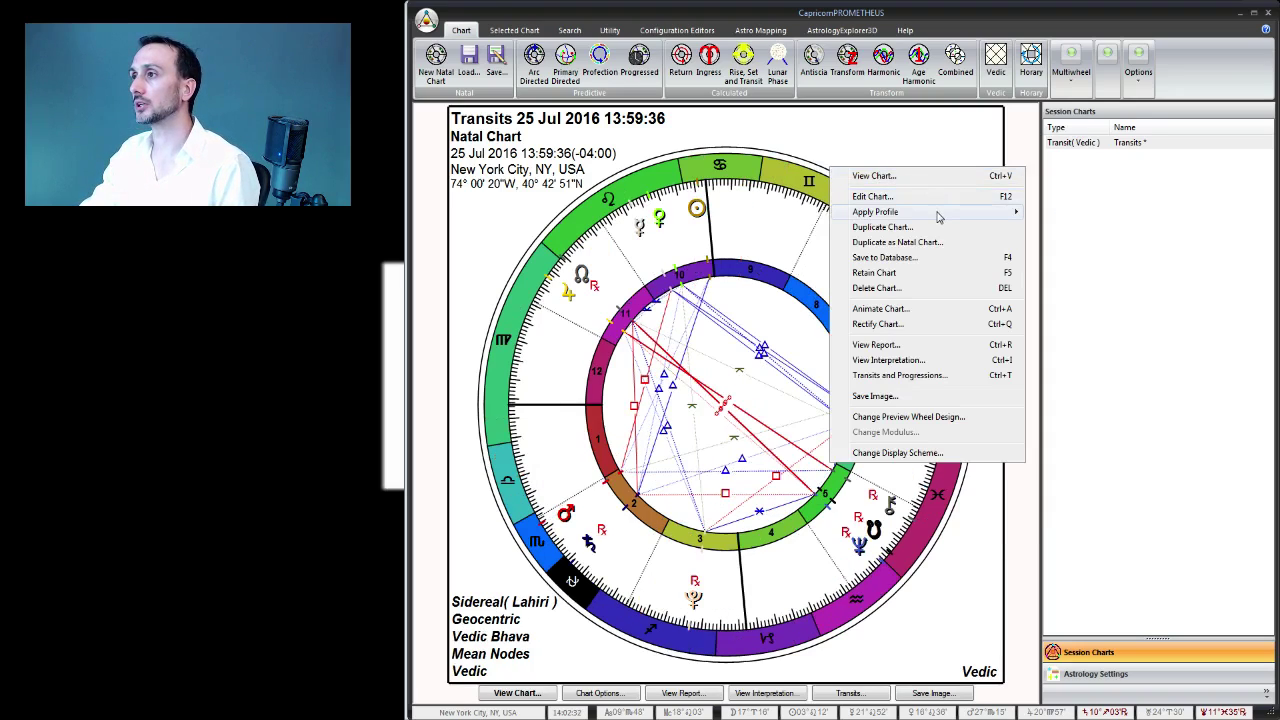
{"action": "mouse_move", "coordinate": [966, 216]}
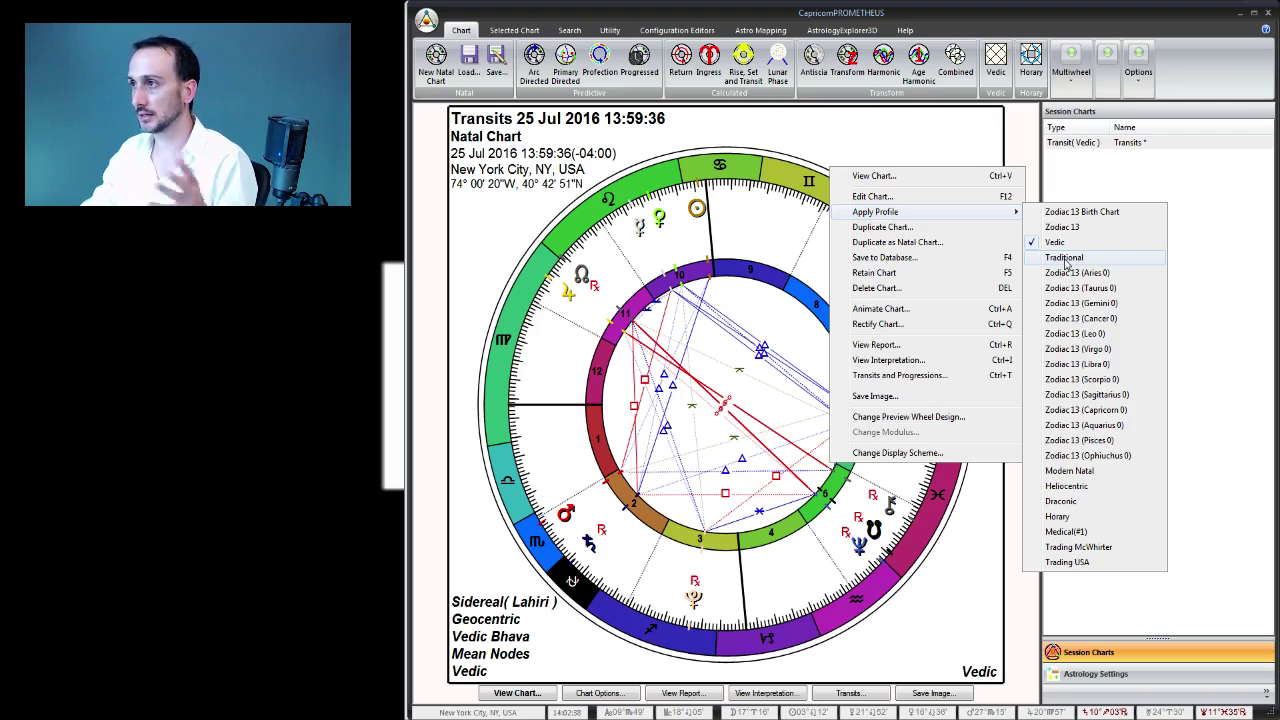
{"action": "left_click", "coordinate": [1065, 258]}
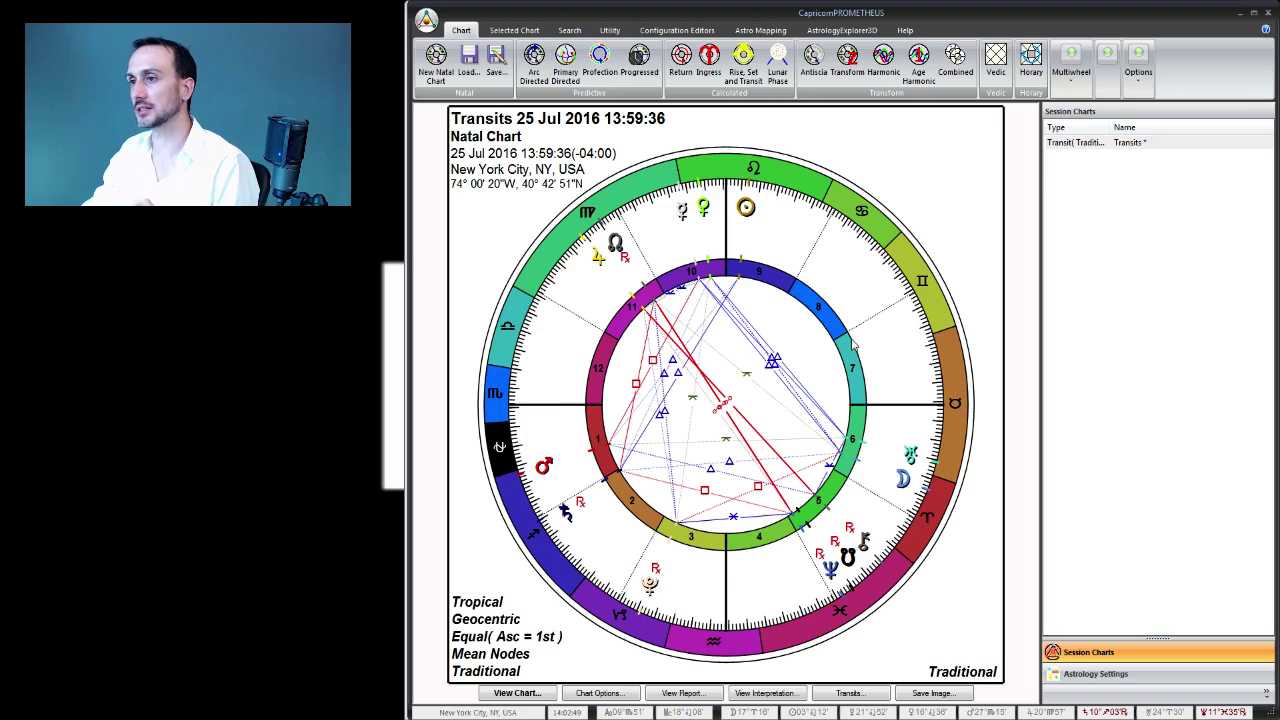
{"action": "right_click", "coordinate": [905, 193]}
{"action": "mouse_move", "coordinate": [1011, 235]}
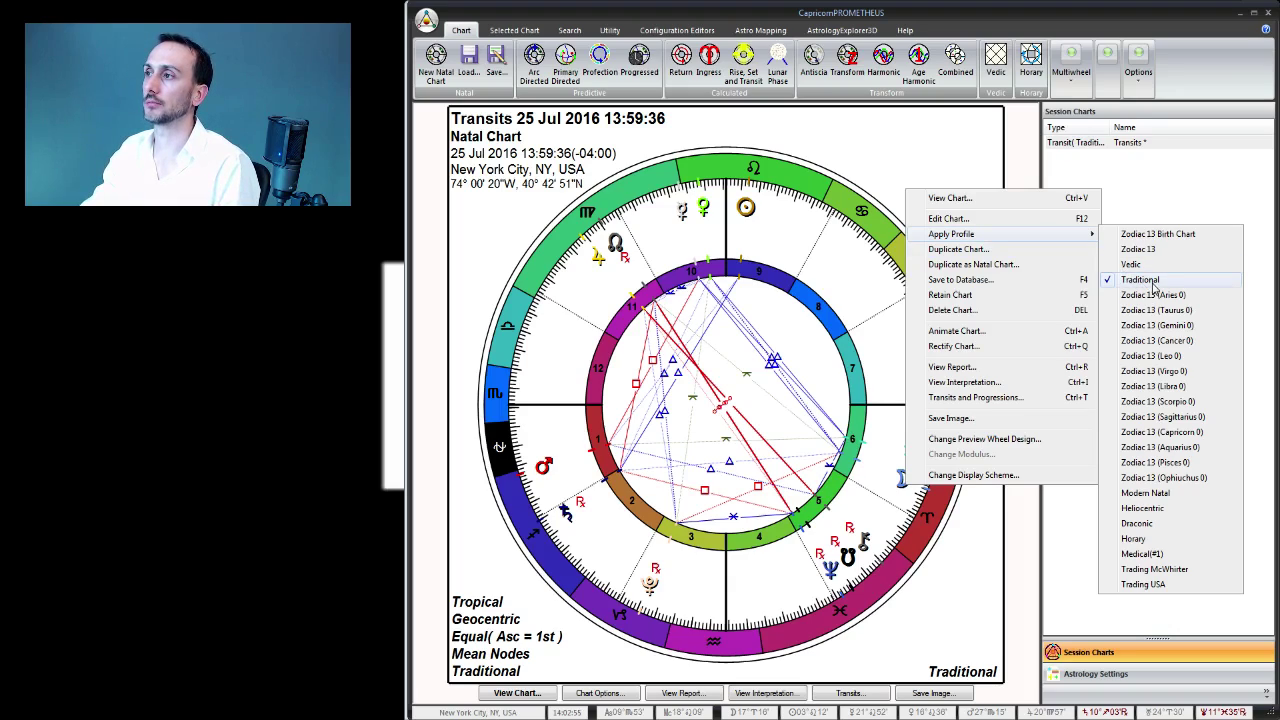
{"action": "left_click", "coordinate": [1150, 280]}
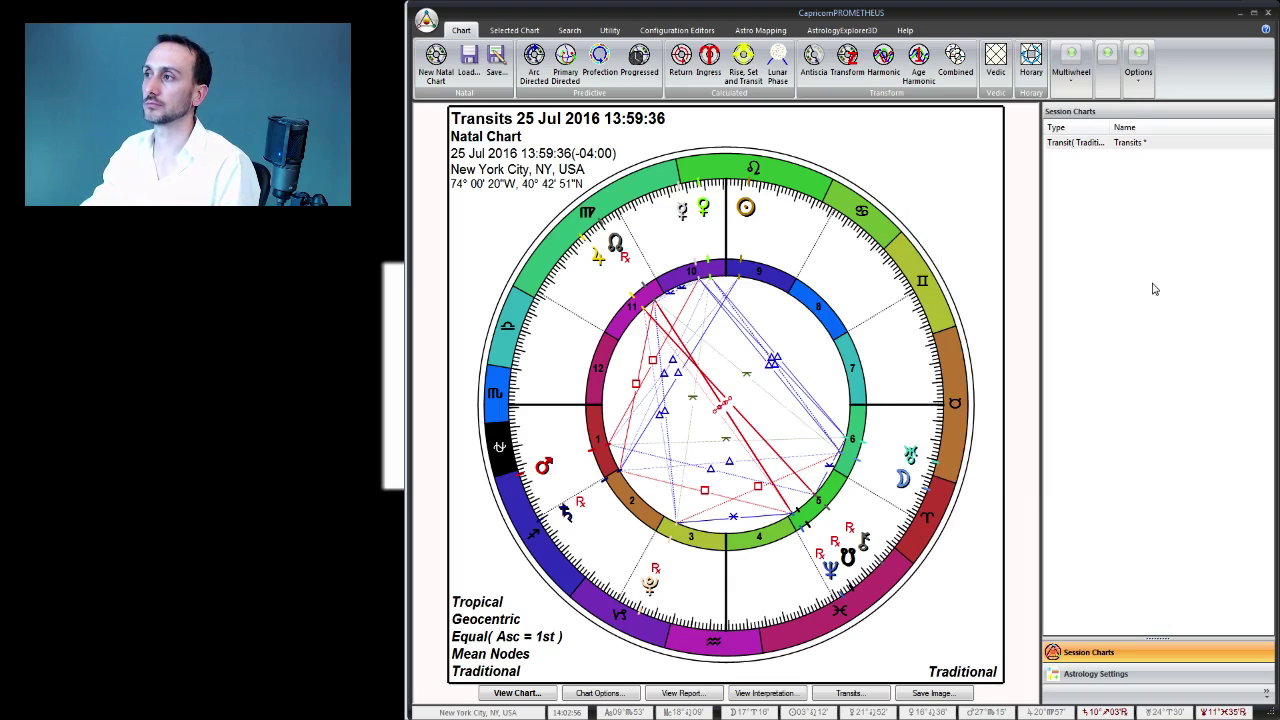
Read the point interpretation for the Sun in the Traditional chart and close it
{"action": "right_click", "coordinate": [942, 207]}
{"action": "mouse_move", "coordinate": [1062, 251]}
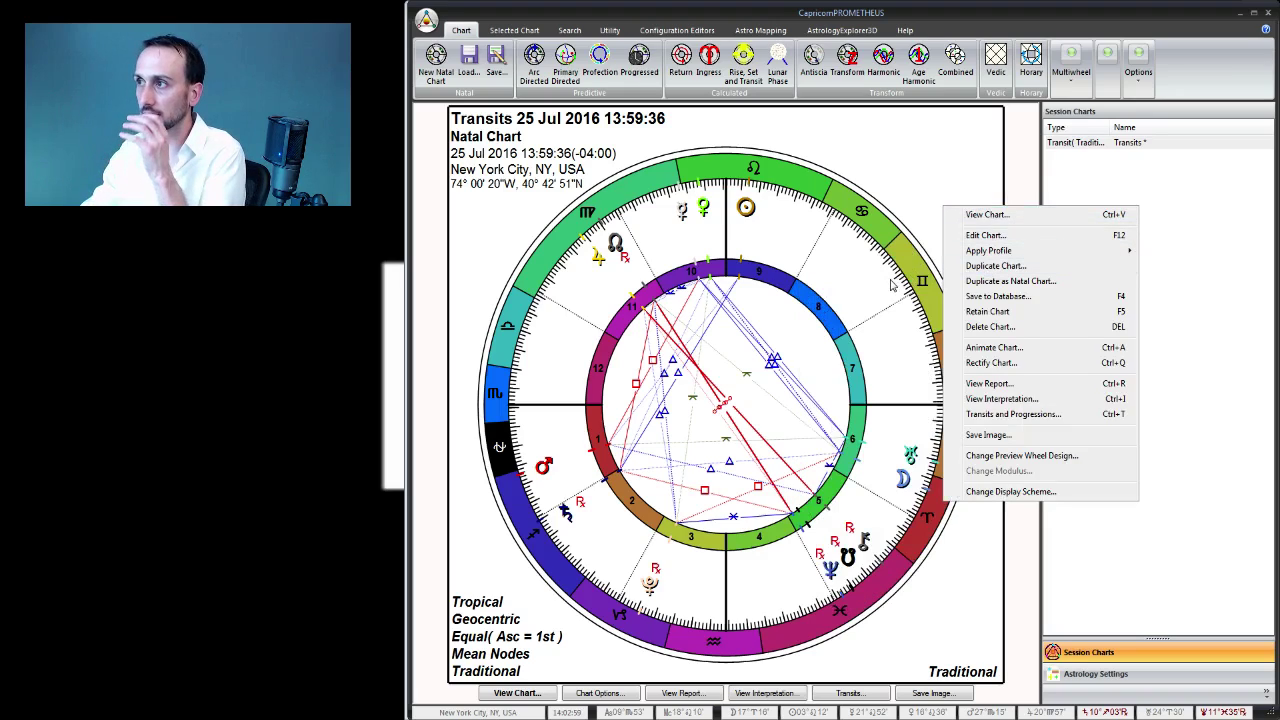
{"action": "left_click", "coordinate": [746, 208]}
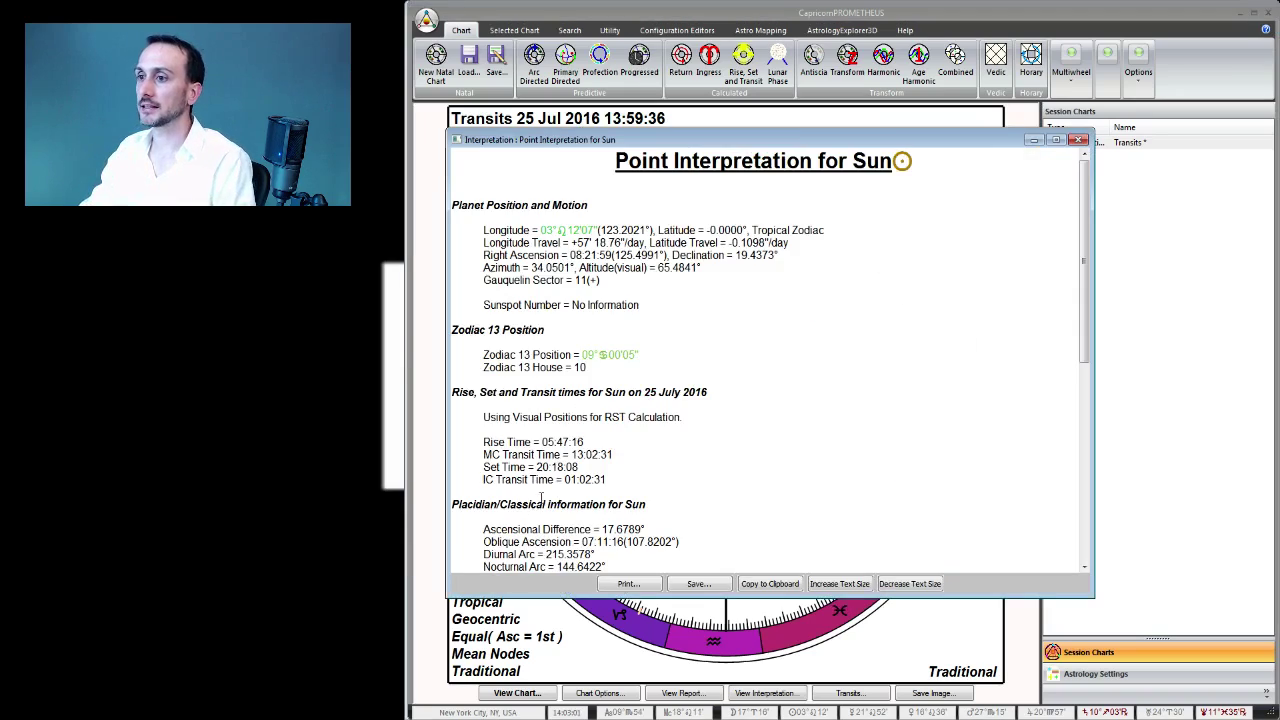
{"action": "left_click", "coordinate": [1082, 140]}
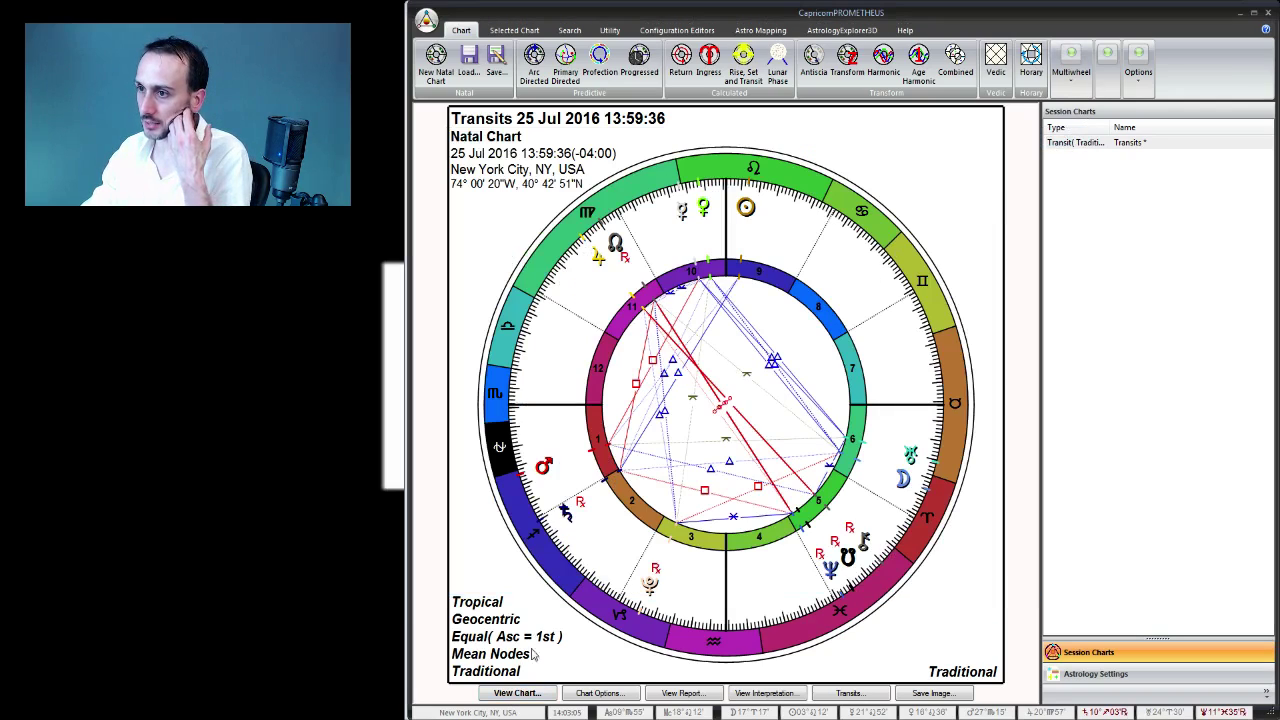
Show the page designs available for viewing the Transits chart, browsing through the Zodiac 13 group and back to the Basic group
{"action": "left_click", "coordinate": [527, 698]}
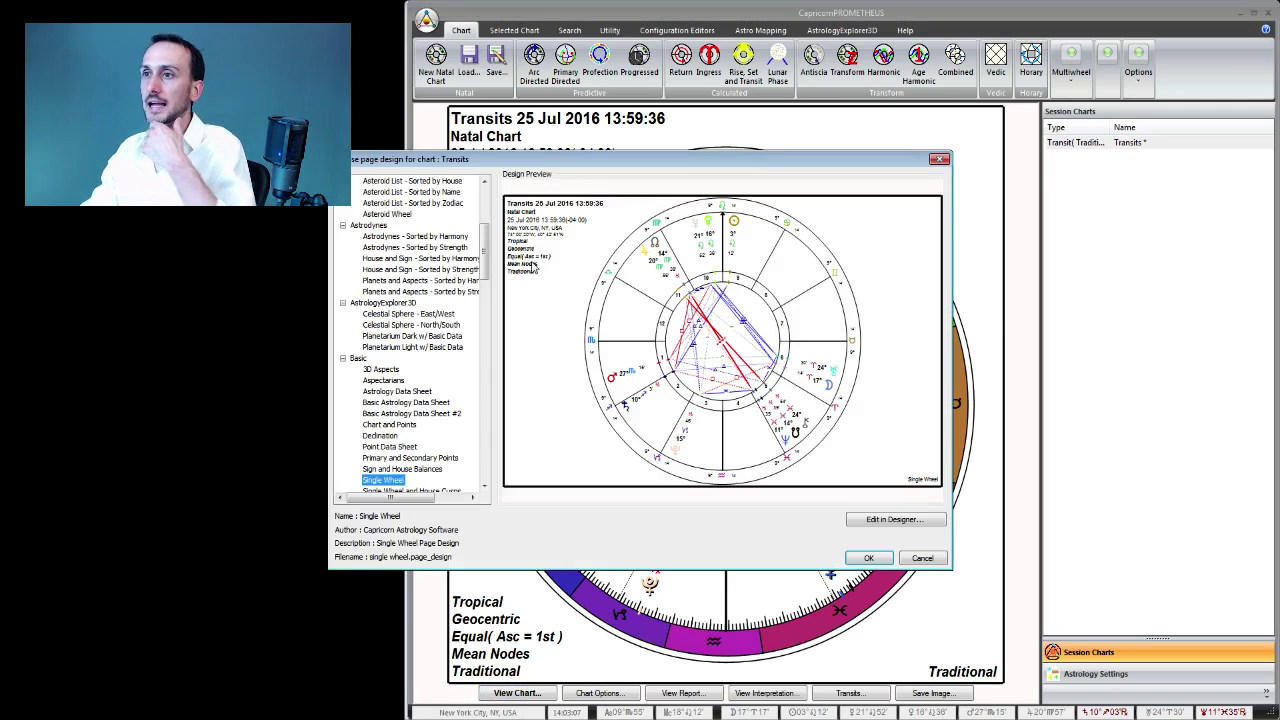
{"action": "mouse_move", "coordinate": [487, 254]}
{"action": "left_mouse_down"}
{"action": "mouse_move", "coordinate": [480, 460]}
{"action": "mouse_move", "coordinate": [502, 272]}
{"action": "left_mouse_up"}
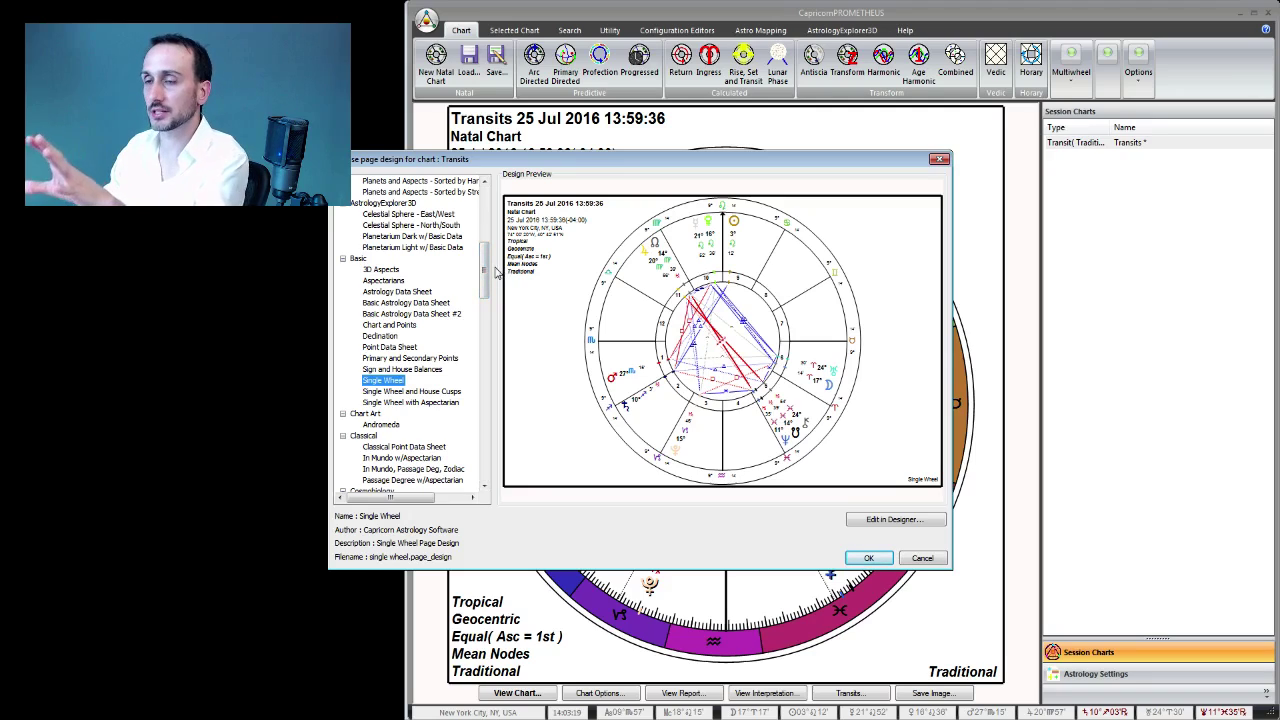
{"action": "left_click_drag", "start_coordinate": [484, 270], "coordinate": [485, 452]}
{"action": "scroll", "coordinate": [405, 360], "scroll_direction": "up", "scroll_amount": 5}
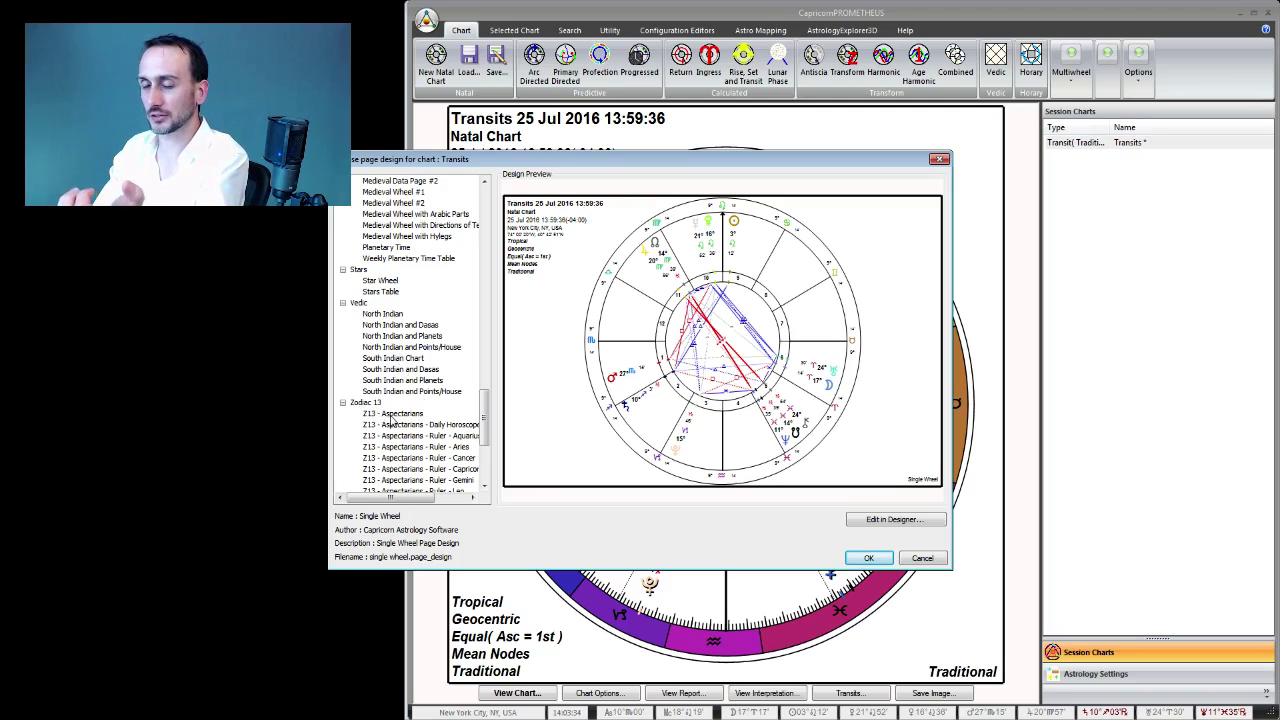
{"action": "scroll", "coordinate": [484, 424], "scroll_direction": "down", "scroll_amount": 5}
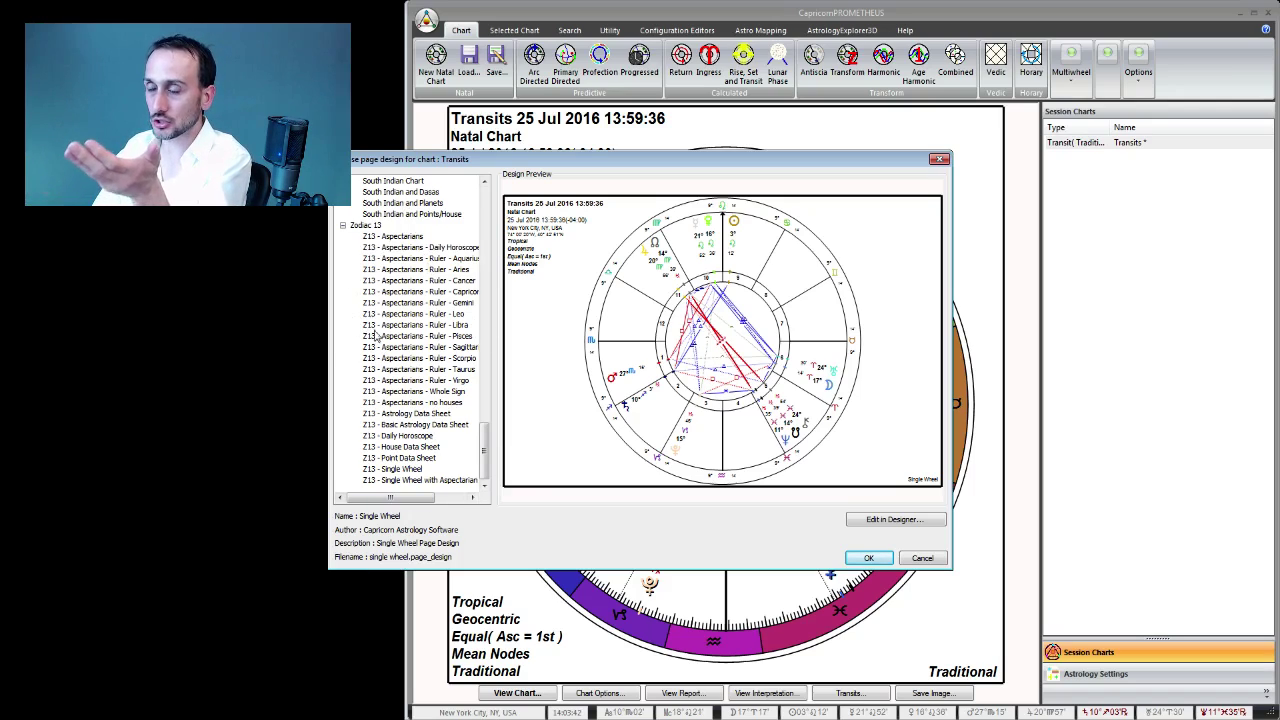
{"action": "left_click_drag", "start_coordinate": [483, 468], "coordinate": [498, 290]}
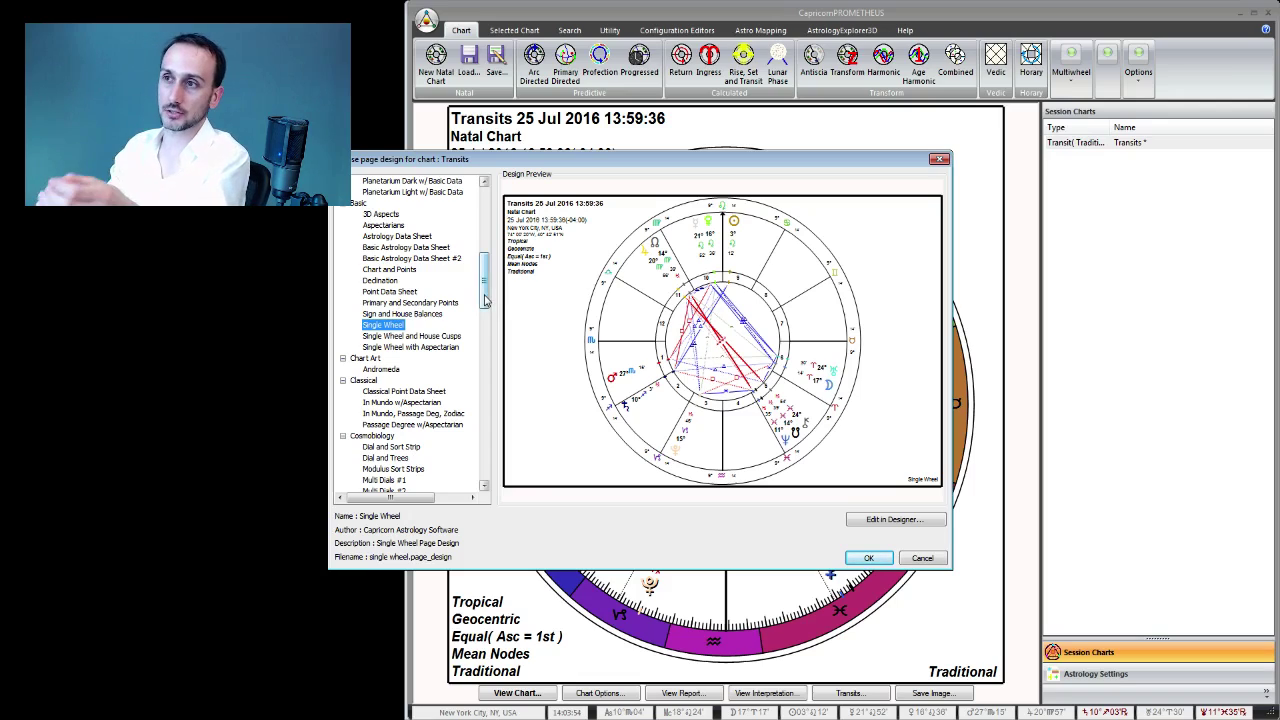
Preview the Basic page designs one by one, from 3D Aspects and Astrology Data Sheet to Sign and House Balances
{"action": "left_click", "coordinate": [370, 213]}
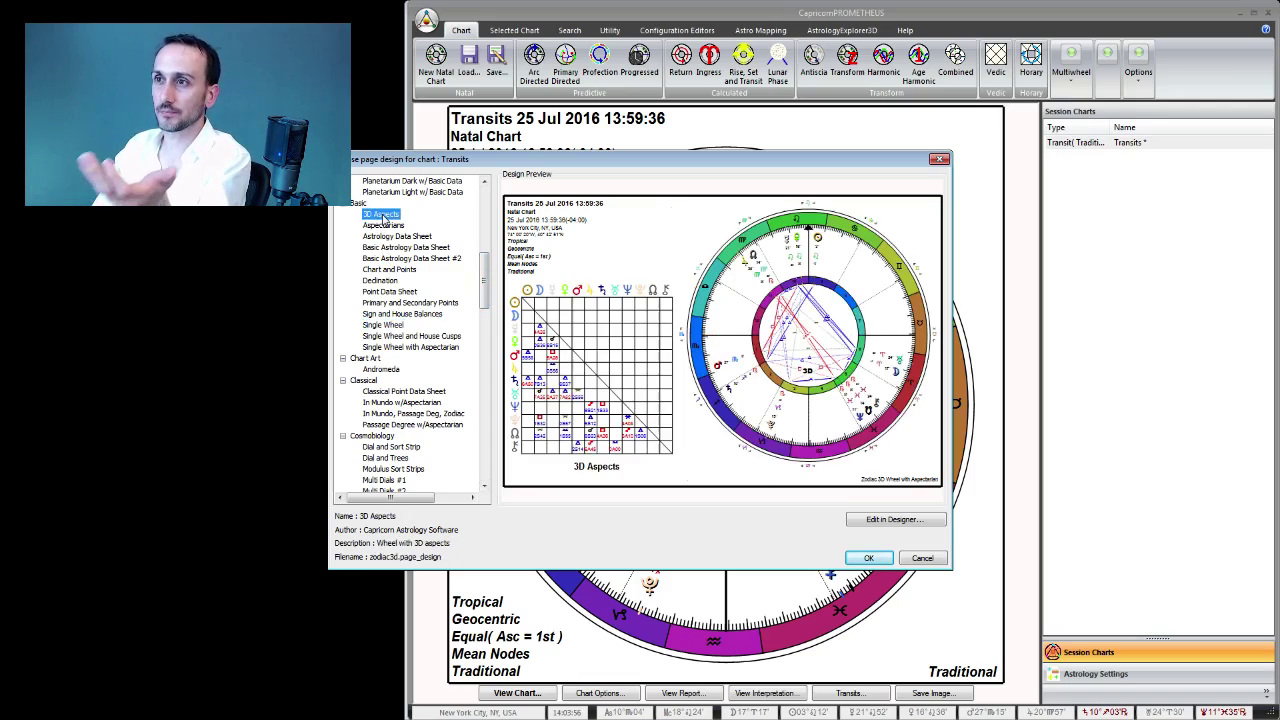
{"action": "scroll", "coordinate": [497, 292], "scroll_direction": "up", "scroll_amount": 2}
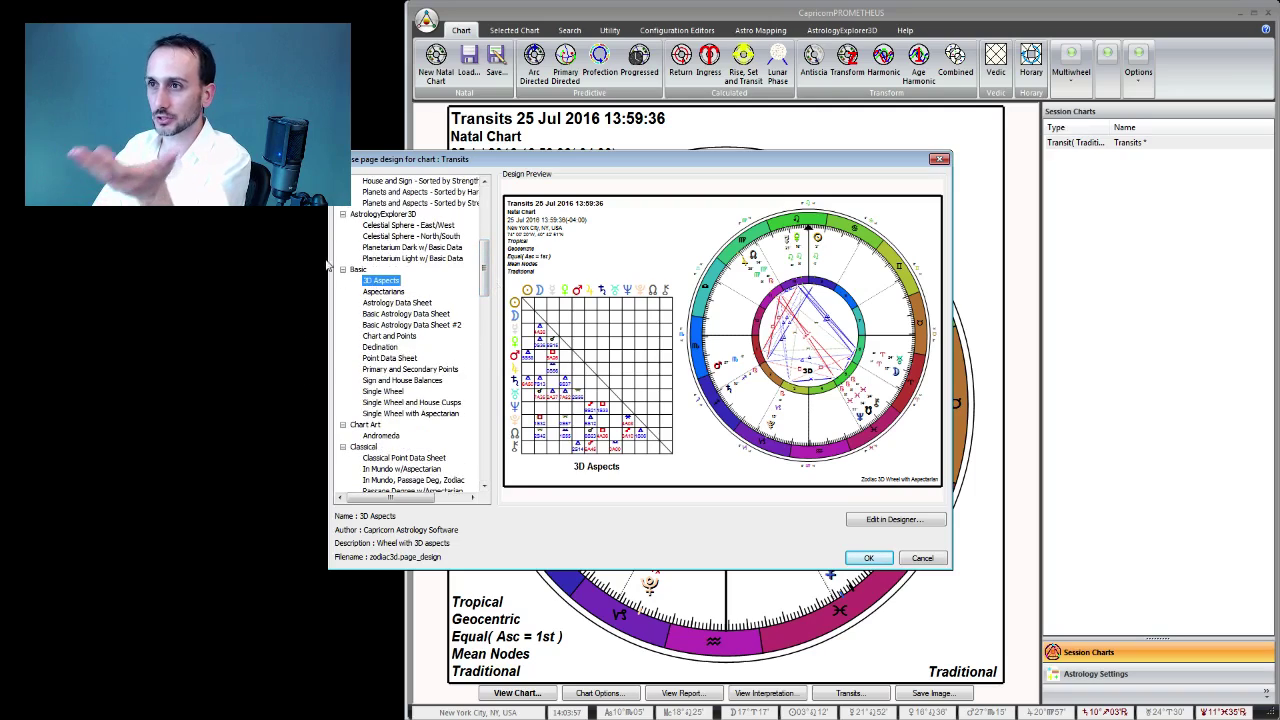
{"action": "left_click", "coordinate": [396, 302]}
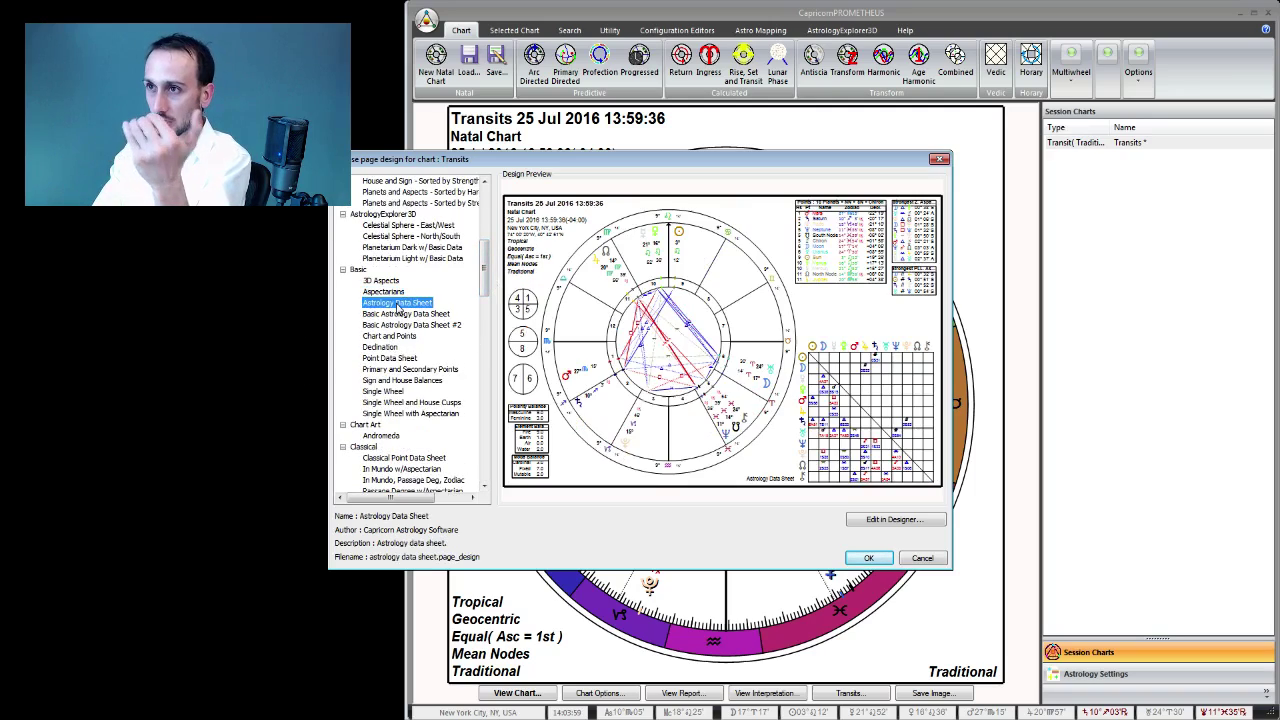
{"action": "left_click", "coordinate": [400, 314]}
{"action": "left_click", "coordinate": [403, 325]}
{"action": "left_click", "coordinate": [403, 337]}
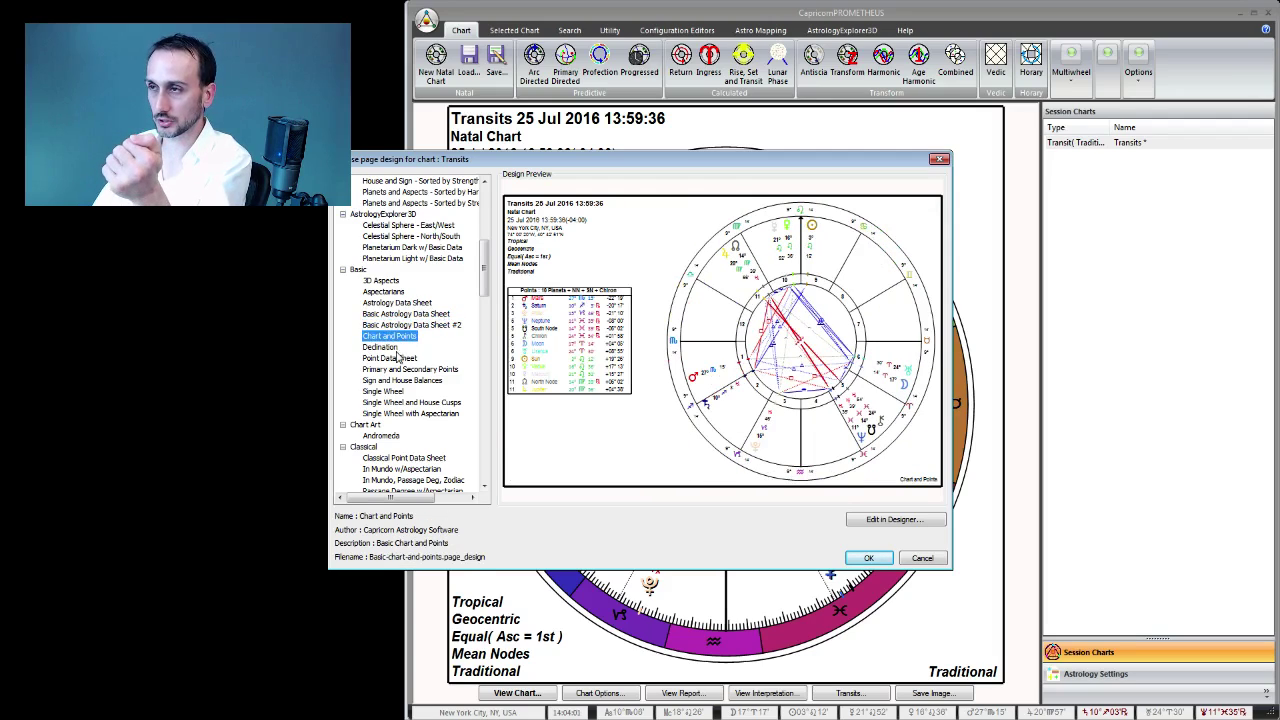
{"action": "left_click", "coordinate": [400, 358]}
{"action": "left_click", "coordinate": [397, 370]}
{"action": "left_click", "coordinate": [396, 381]}
View the Traditional chart in the Single Wheel page design, reposition its window over the main chart and close it
{"action": "left_click", "coordinate": [396, 391]}
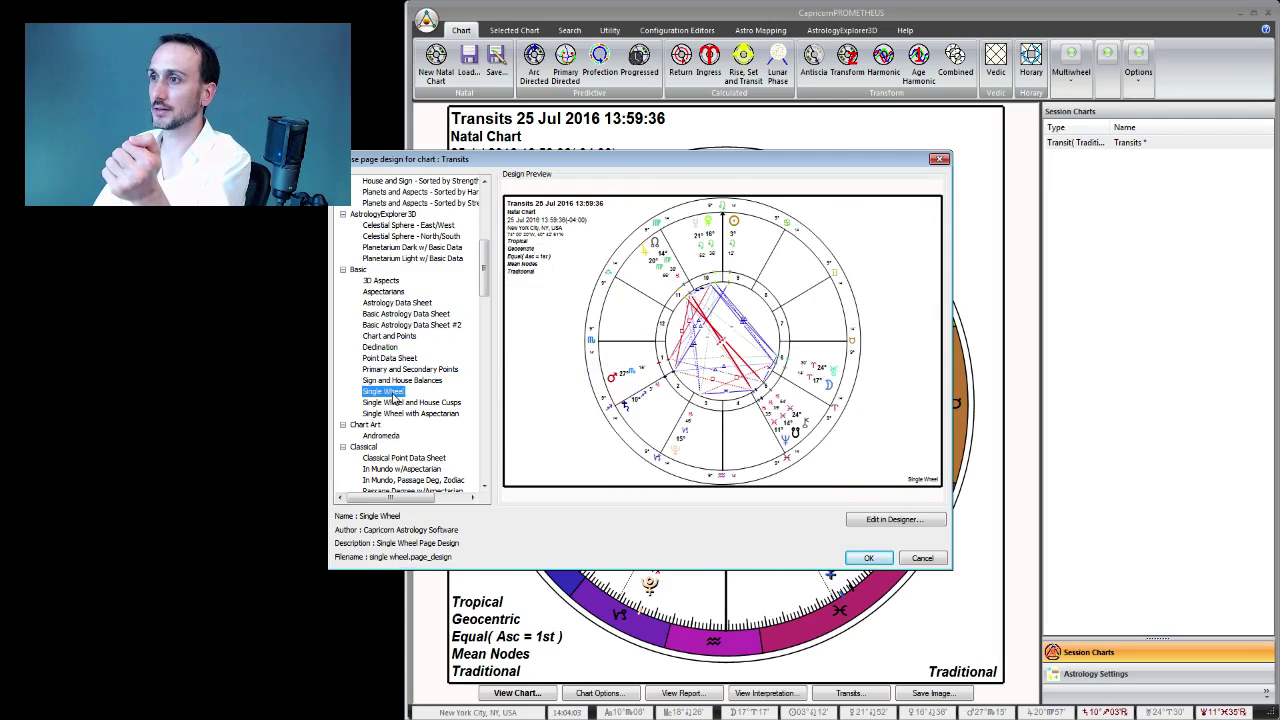
{"action": "left_click", "coordinate": [878, 560]}
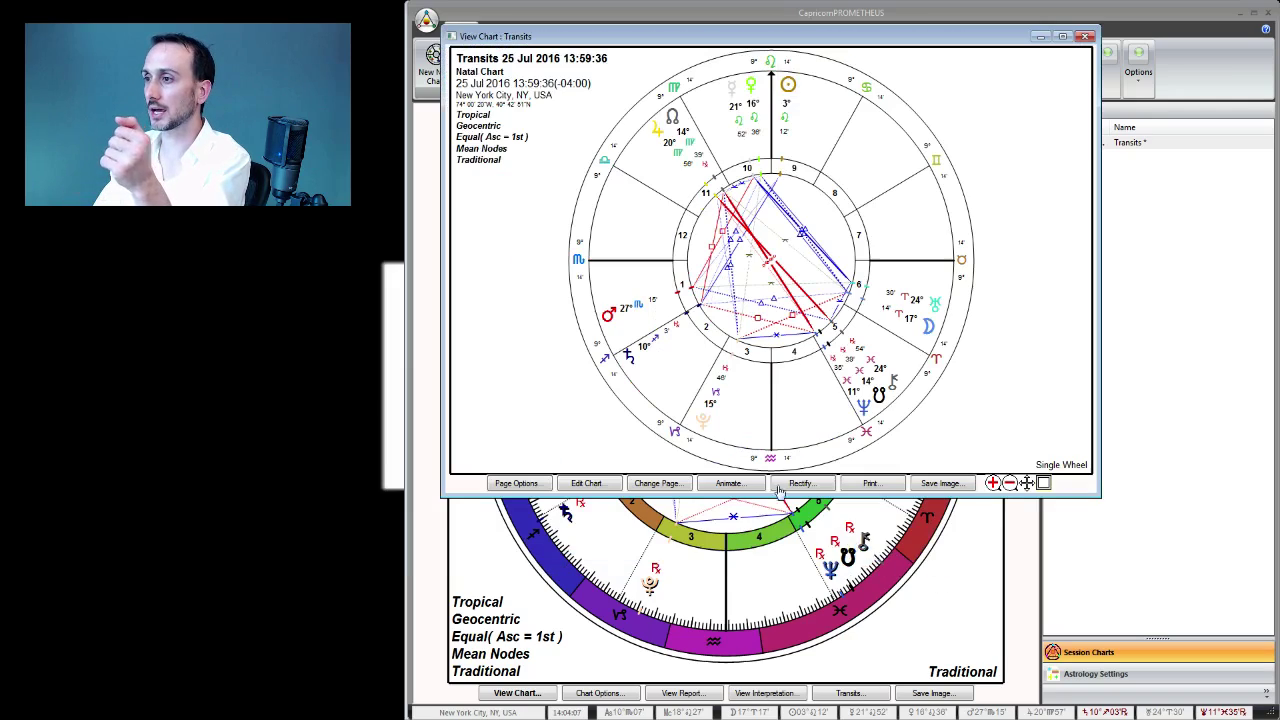
{"action": "left_click_drag", "start_coordinate": [655, 47], "coordinate": [575, 112]}
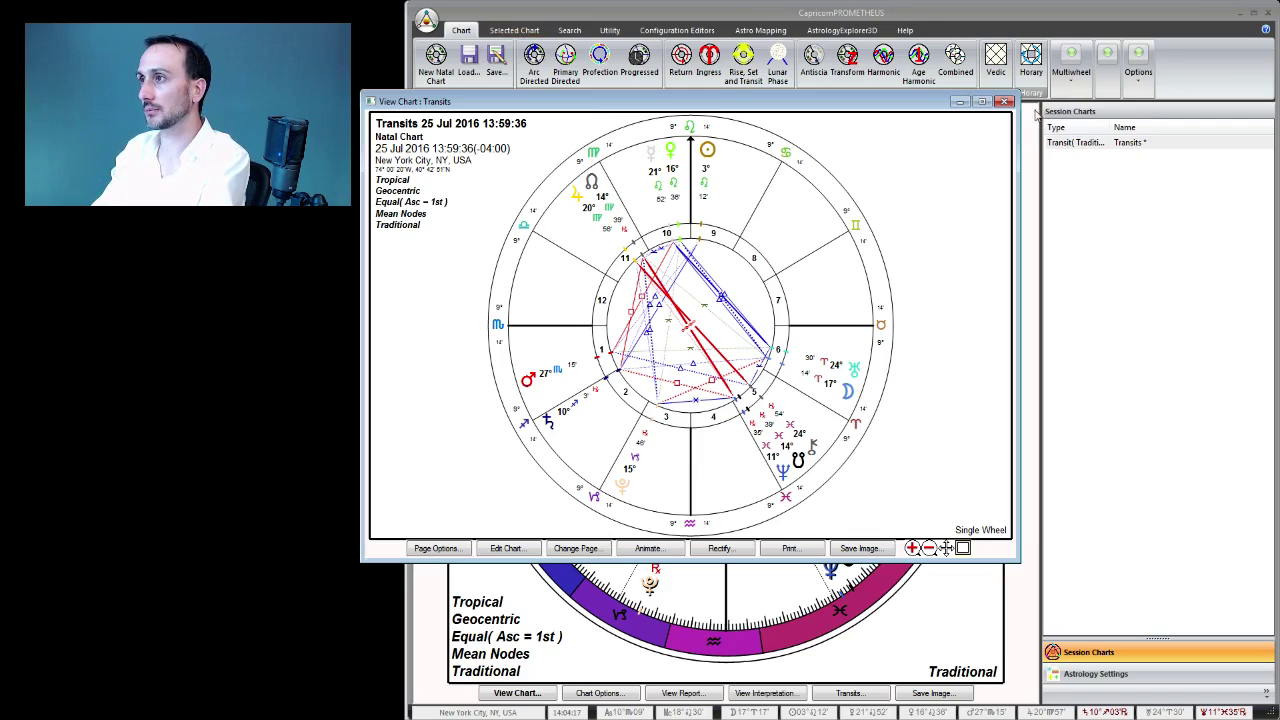
{"action": "left_click", "coordinate": [1005, 101]}
Apply the Vedic profile to the Transits chart in place of Traditional
{"action": "right_click", "coordinate": [872, 177]}
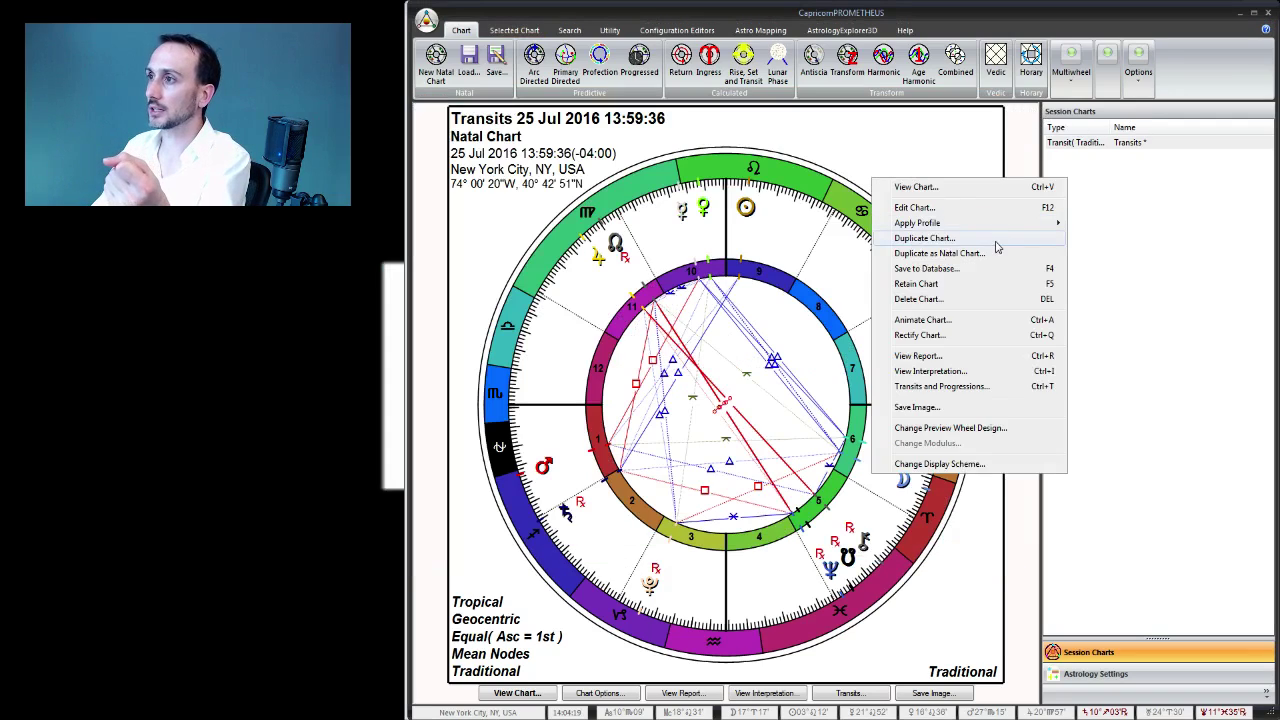
{"action": "mouse_move", "coordinate": [998, 224]}
{"action": "left_click", "coordinate": [1100, 254]}
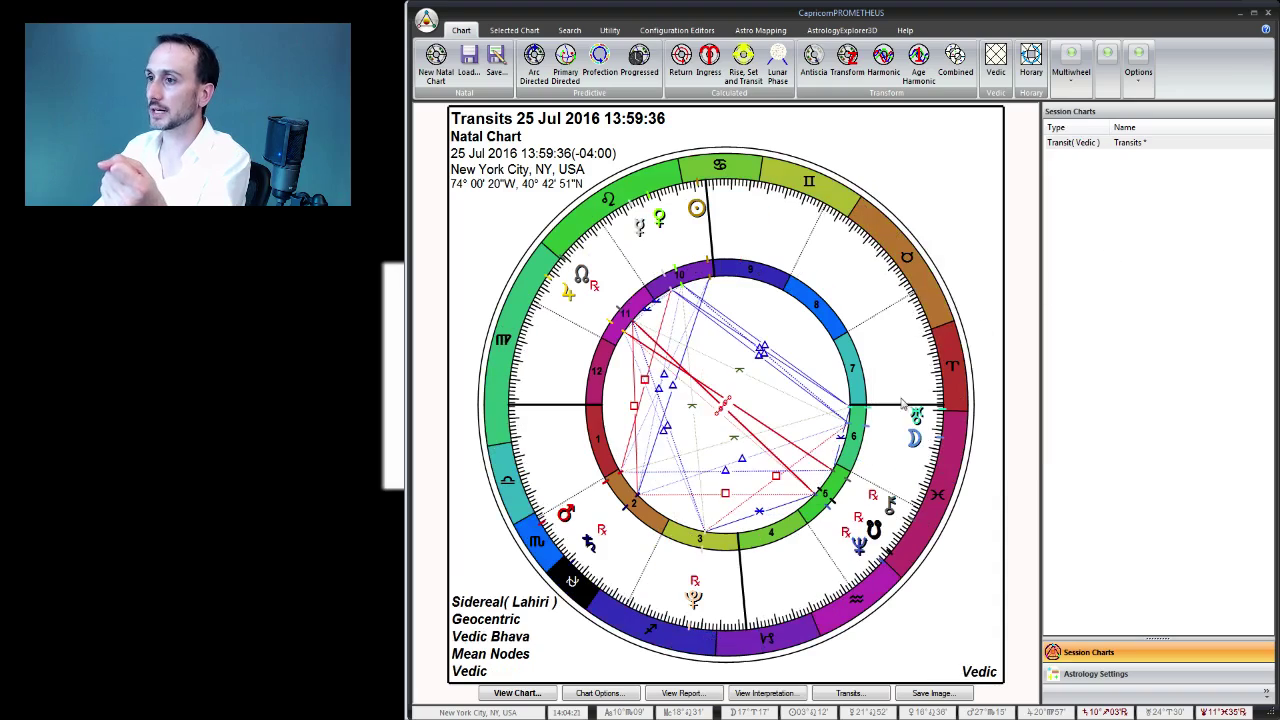
Show the page designs for the Vedic chart and preview North Indian and Dasas in the Vedic group
{"action": "left_click", "coordinate": [524, 695]}
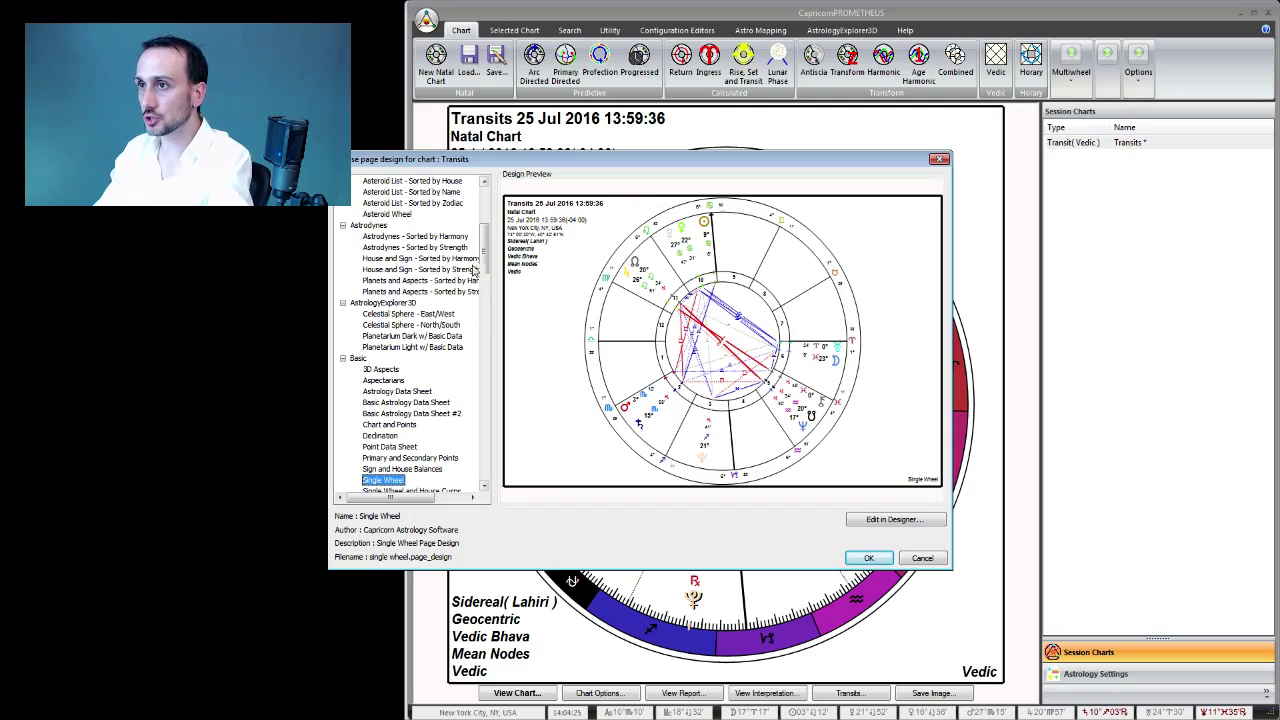
{"action": "left_click_drag", "start_coordinate": [484, 270], "coordinate": [502, 403]}
{"action": "left_click", "coordinate": [391, 372]}
{"action": "left_click", "coordinate": [393, 381]}
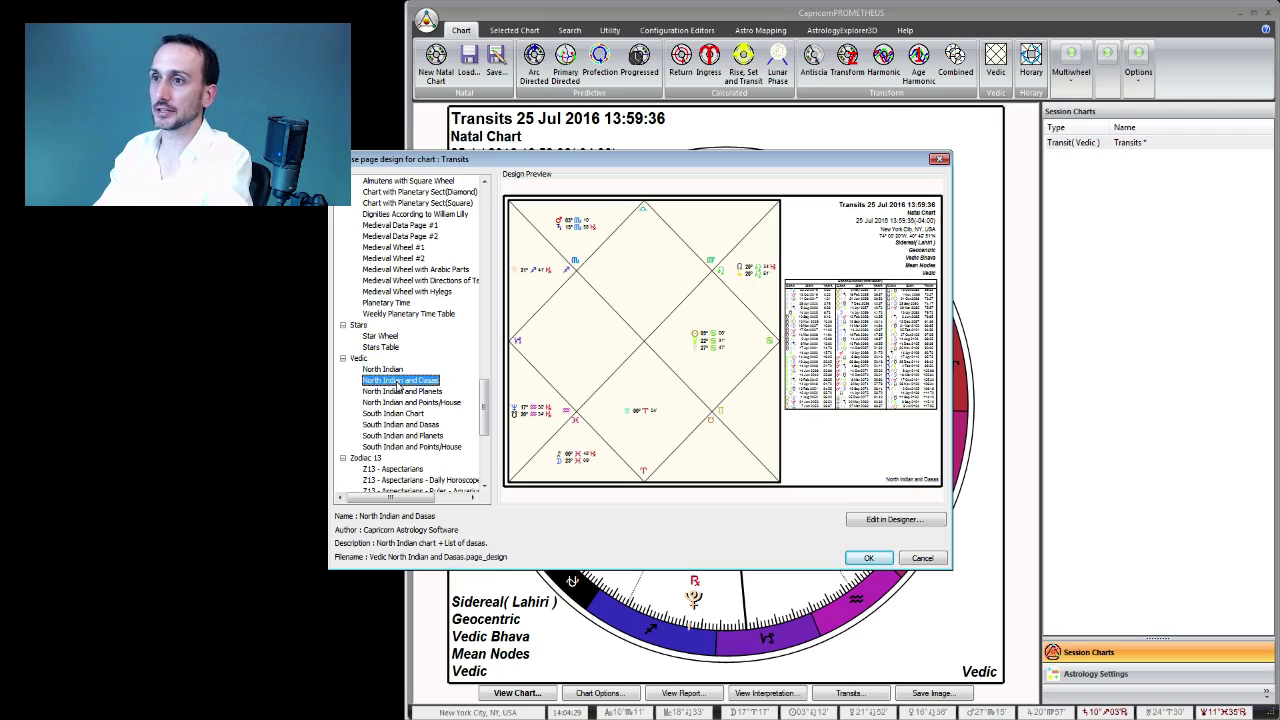
View the chart in the North Indian page design, move its window lower over the main chart and close it
{"action": "left_click", "coordinate": [386, 370]}
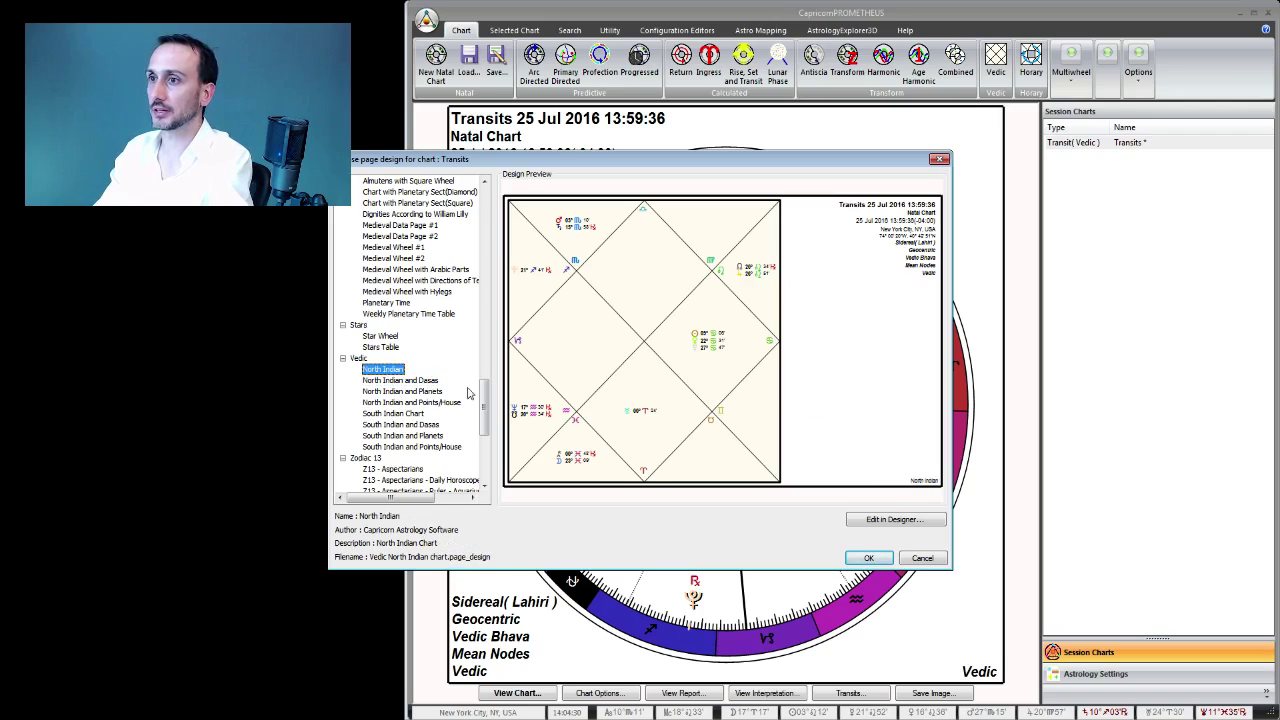
{"action": "left_click", "coordinate": [866, 559]}
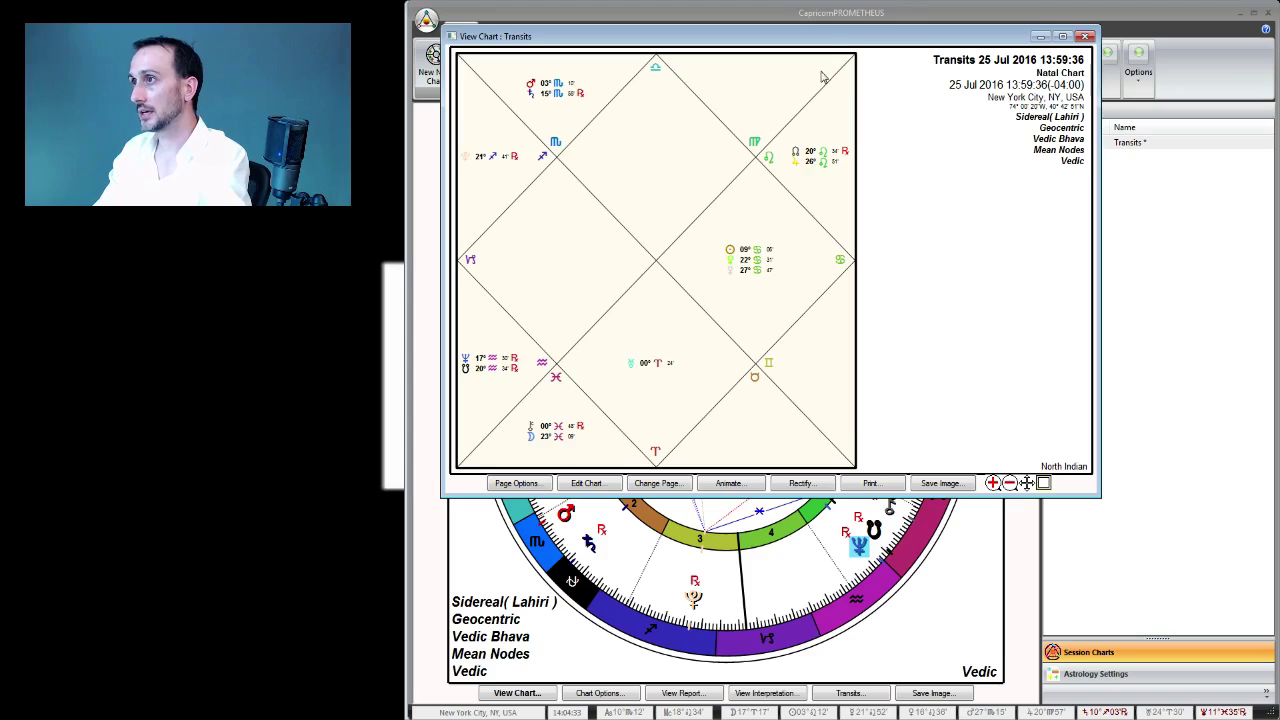
{"action": "left_click_drag", "start_coordinate": [831, 41], "coordinate": [779, 146]}
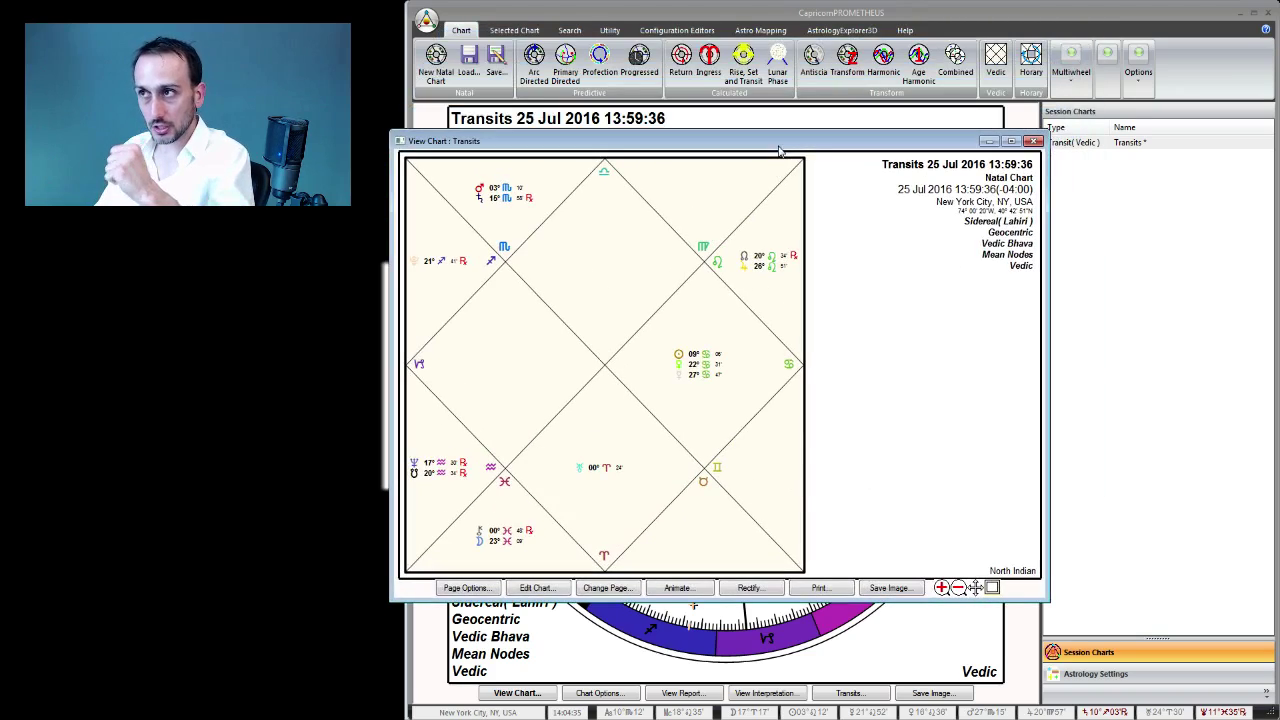
{"action": "left_click", "coordinate": [1034, 141]}
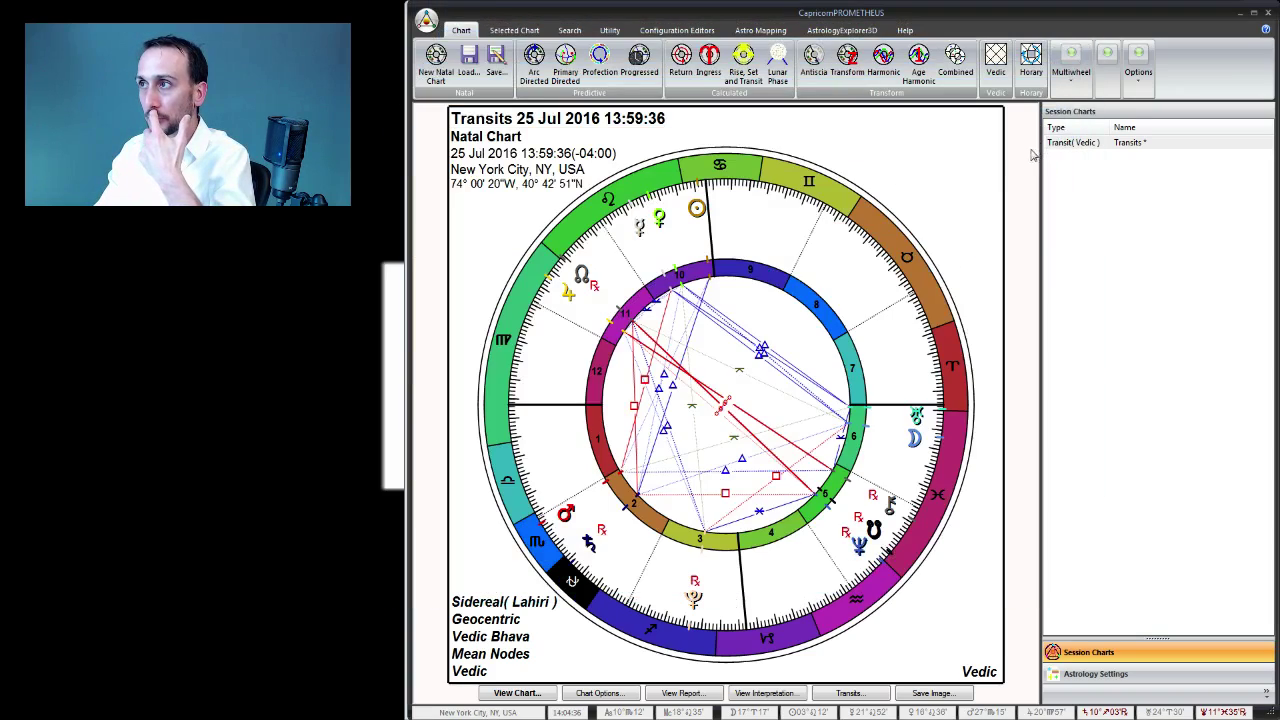
Apply the Zodiac 13 profile to the Transits chart in place of Vedic
{"action": "right_click", "coordinate": [895, 172]}
{"action": "mouse_move", "coordinate": [979, 211]}
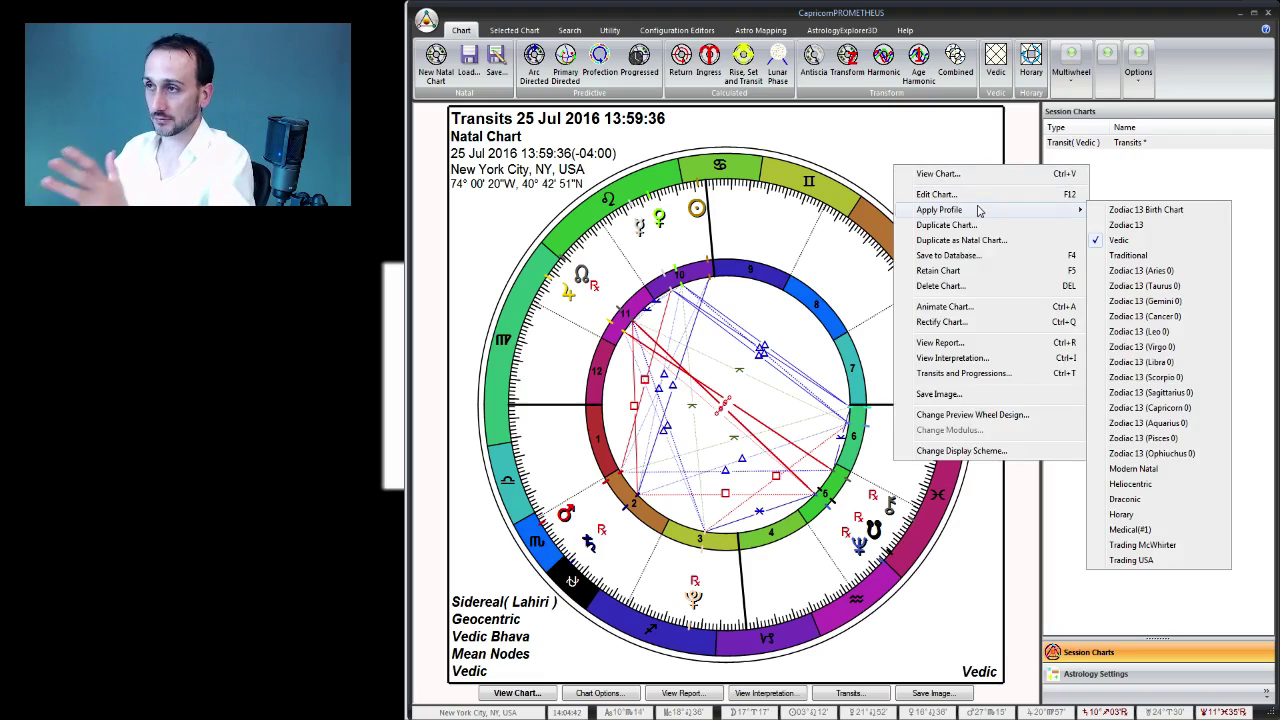
{"action": "left_click", "coordinate": [1137, 228]}
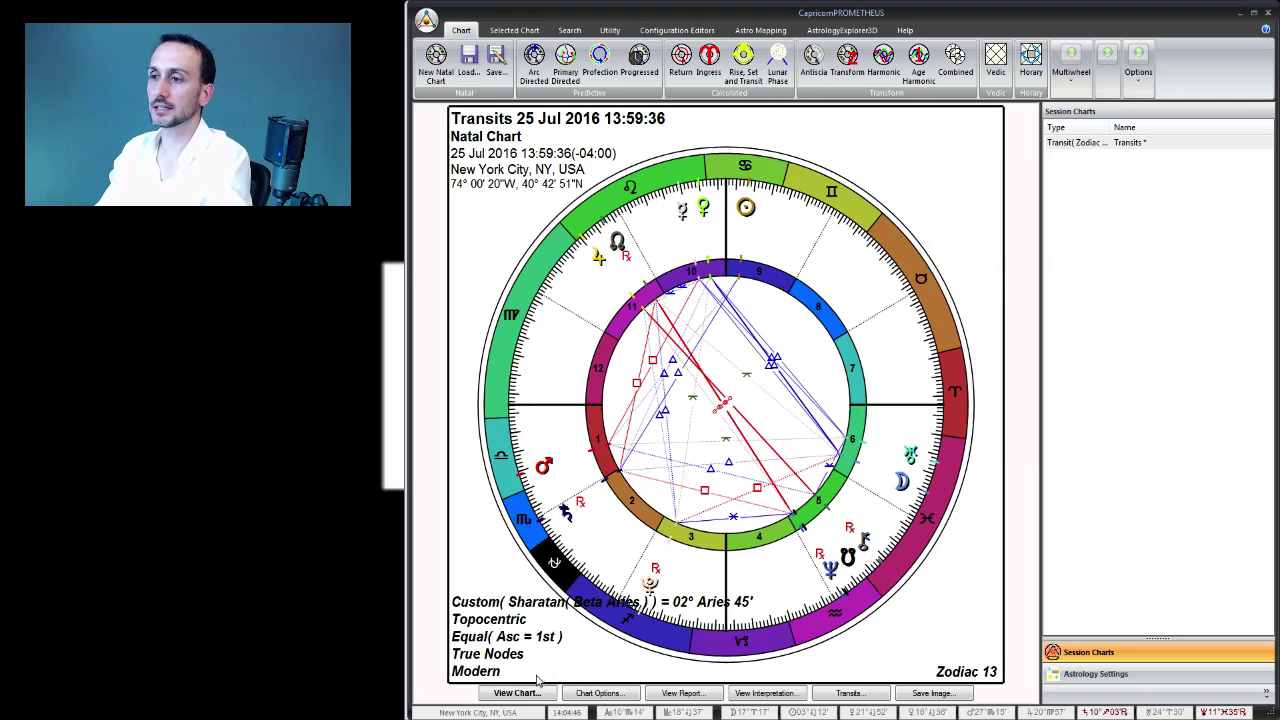
View the chart in the Z13 - Aspectarians page design, reposition its window over the main chart and close it
{"action": "left_click", "coordinate": [532, 694]}
{"action": "left_click_drag", "start_coordinate": [484, 270], "coordinate": [482, 488]}
{"action": "left_click", "coordinate": [376, 237]}
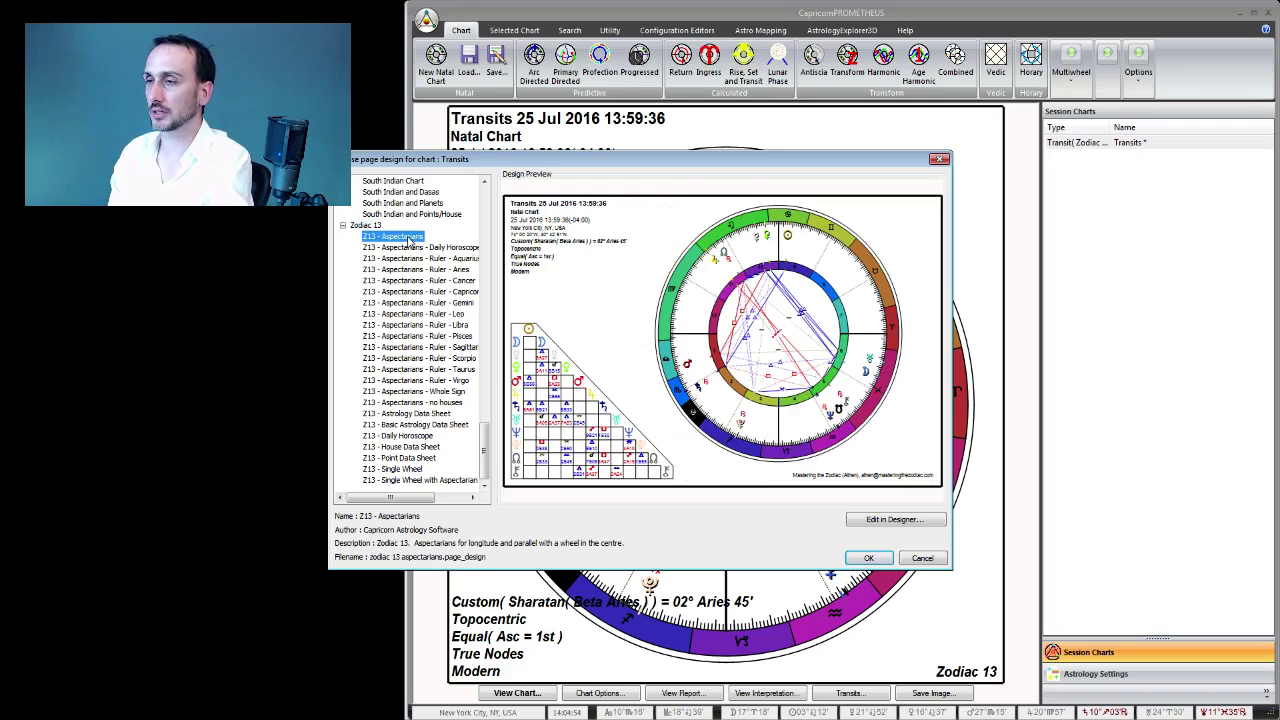
{"action": "left_click", "coordinate": [868, 558]}
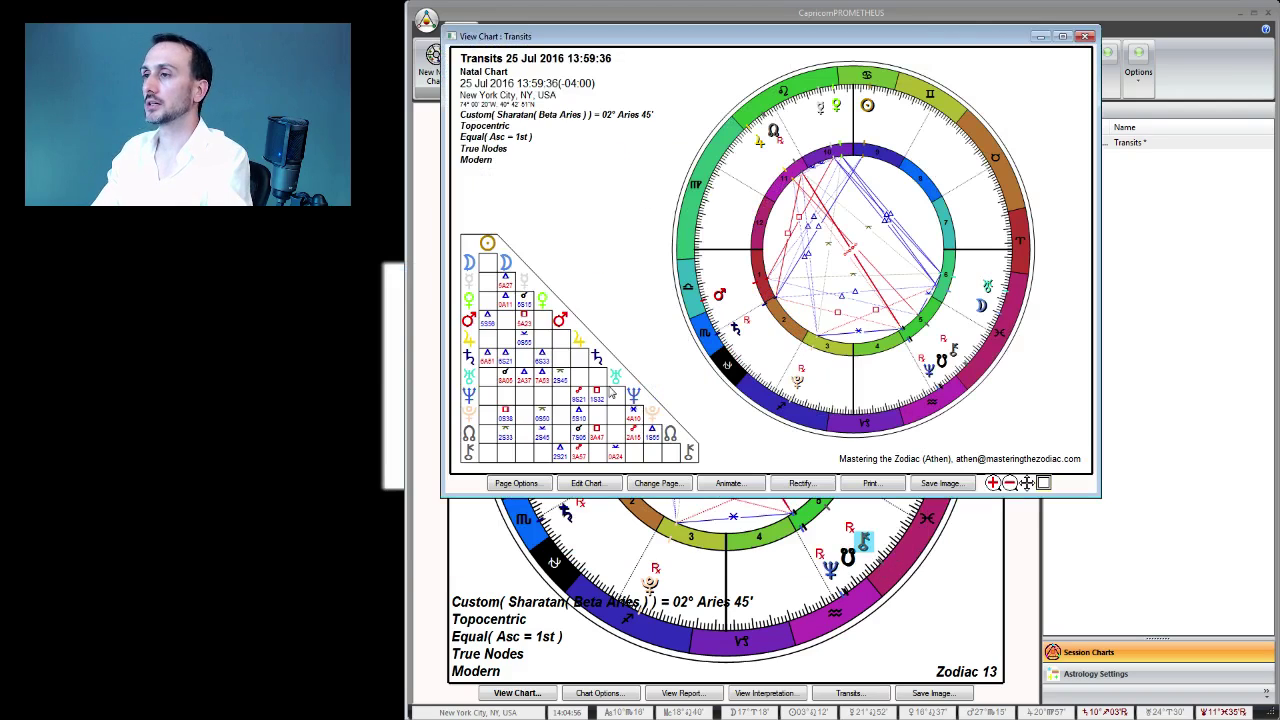
{"action": "left_click_drag", "start_coordinate": [739, 42], "coordinate": [632, 148]}
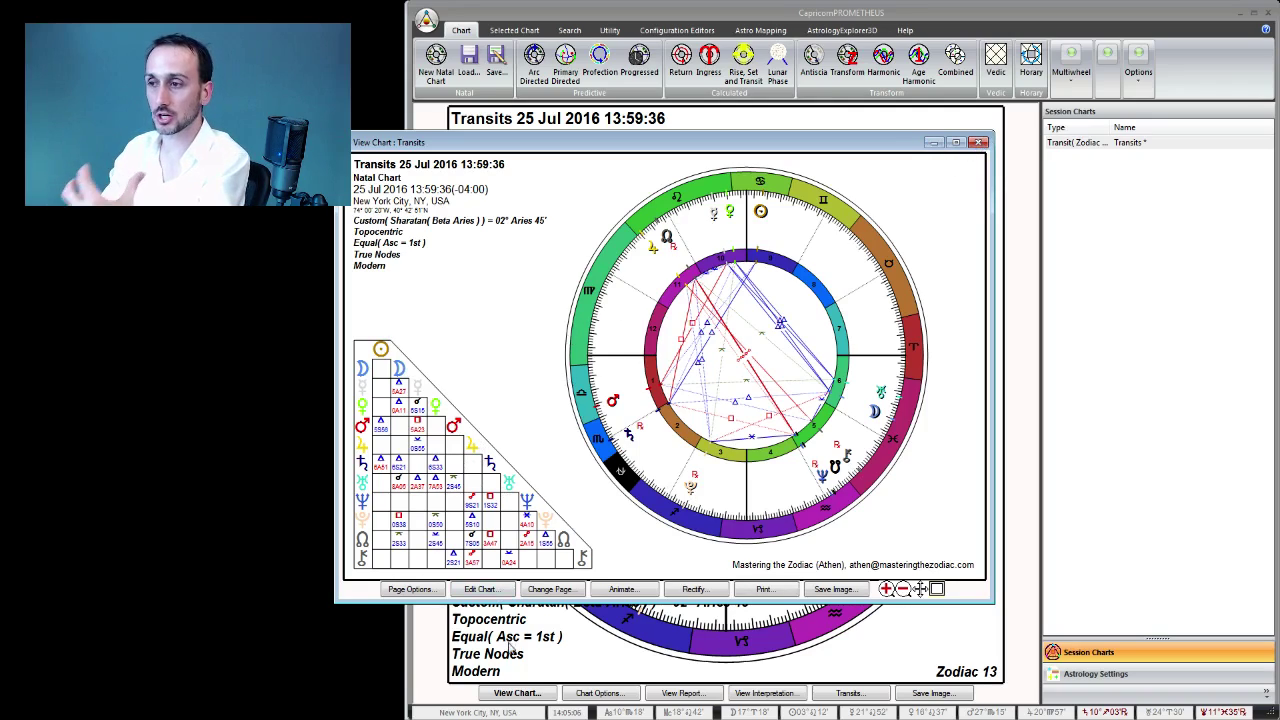
{"action": "left_click", "coordinate": [978, 145]}
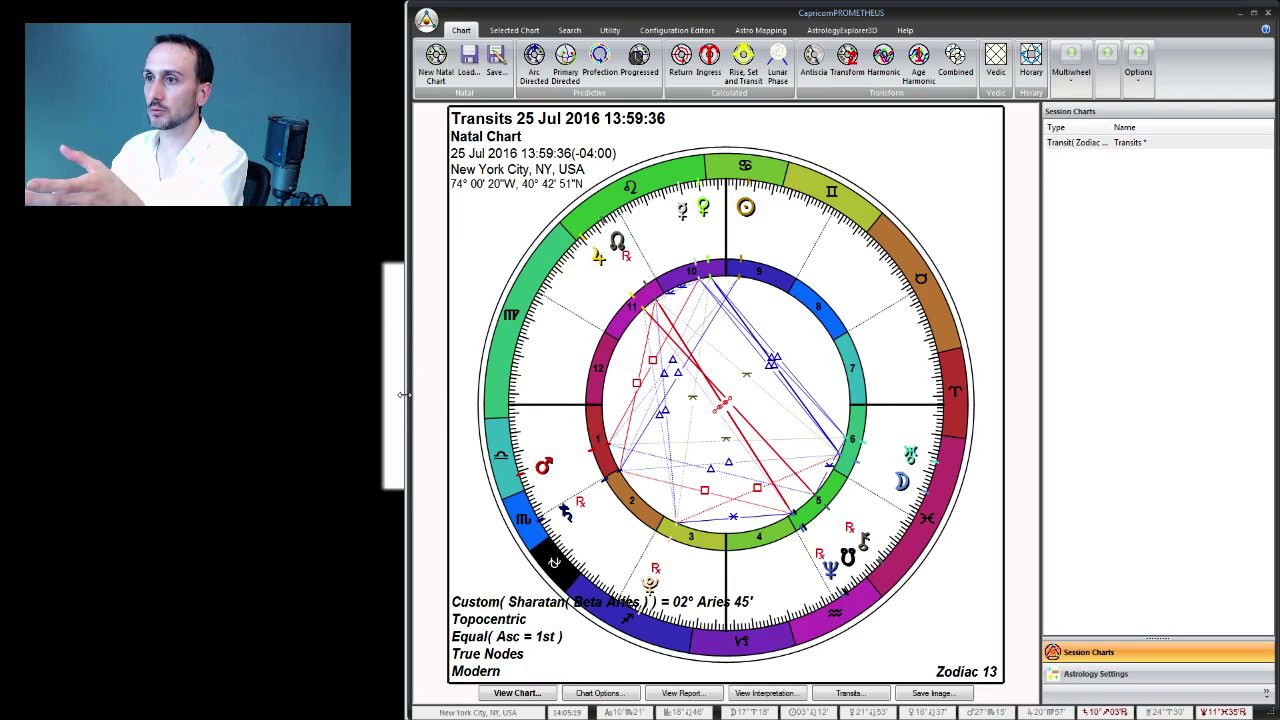
Widen the main program window slightly so the Multiwheel commands fit
{"action": "left_click_drag", "start_coordinate": [405, 395], "coordinate": [391, 395]}
{"action": "key", "text": "alt+Tab"}
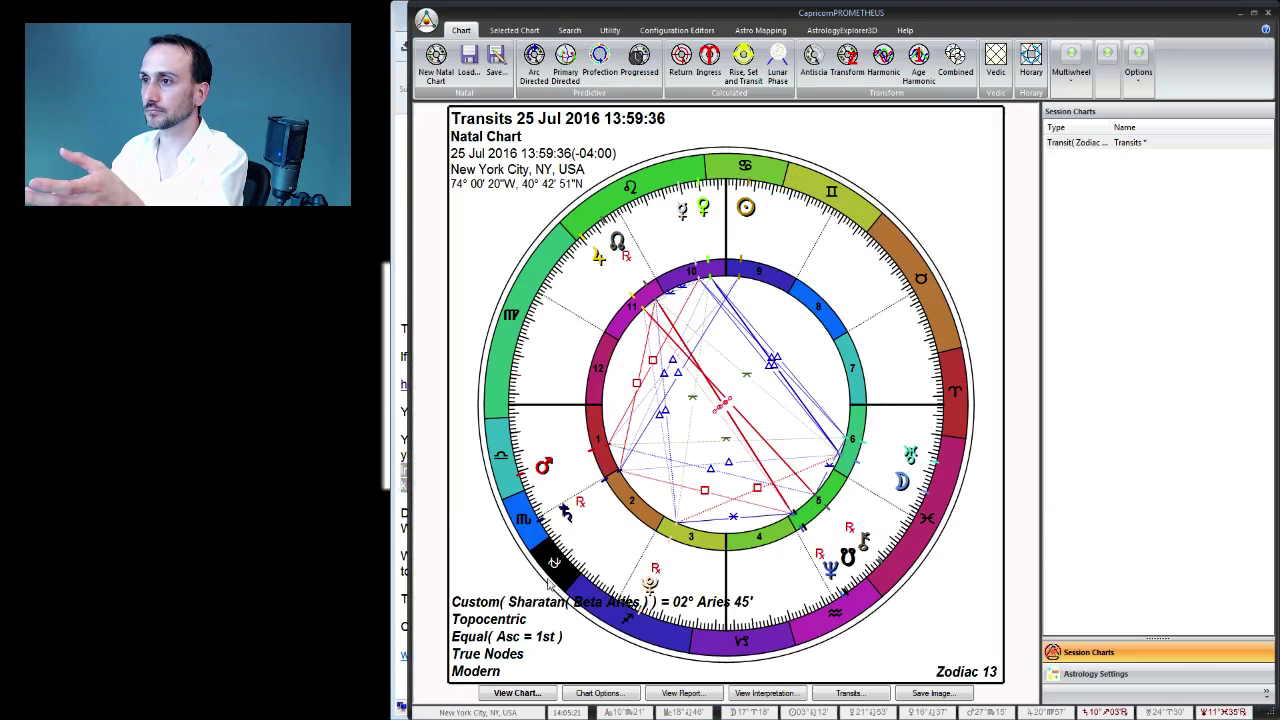
{"action": "left_click_drag", "start_coordinate": [404, 481], "coordinate": [390, 481]}
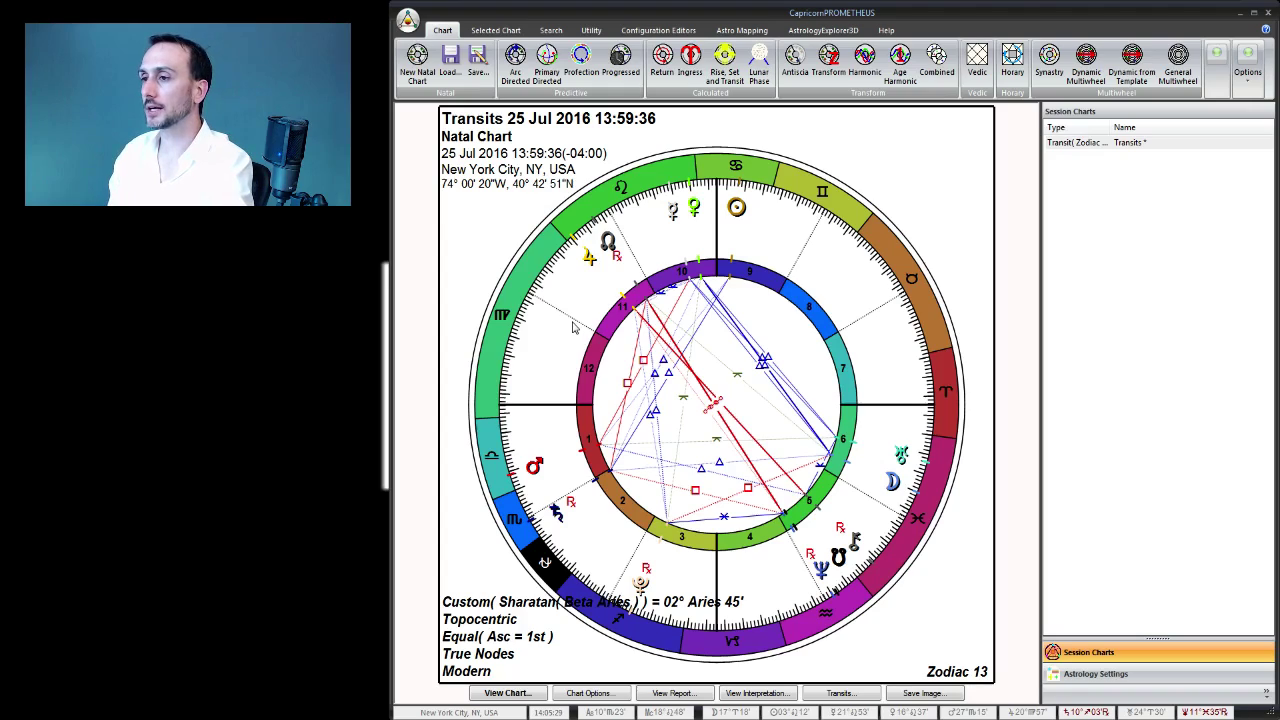
Reapply the Zodiac 13 profile to the Transits chart
{"action": "right_click", "coordinate": [872, 176]}
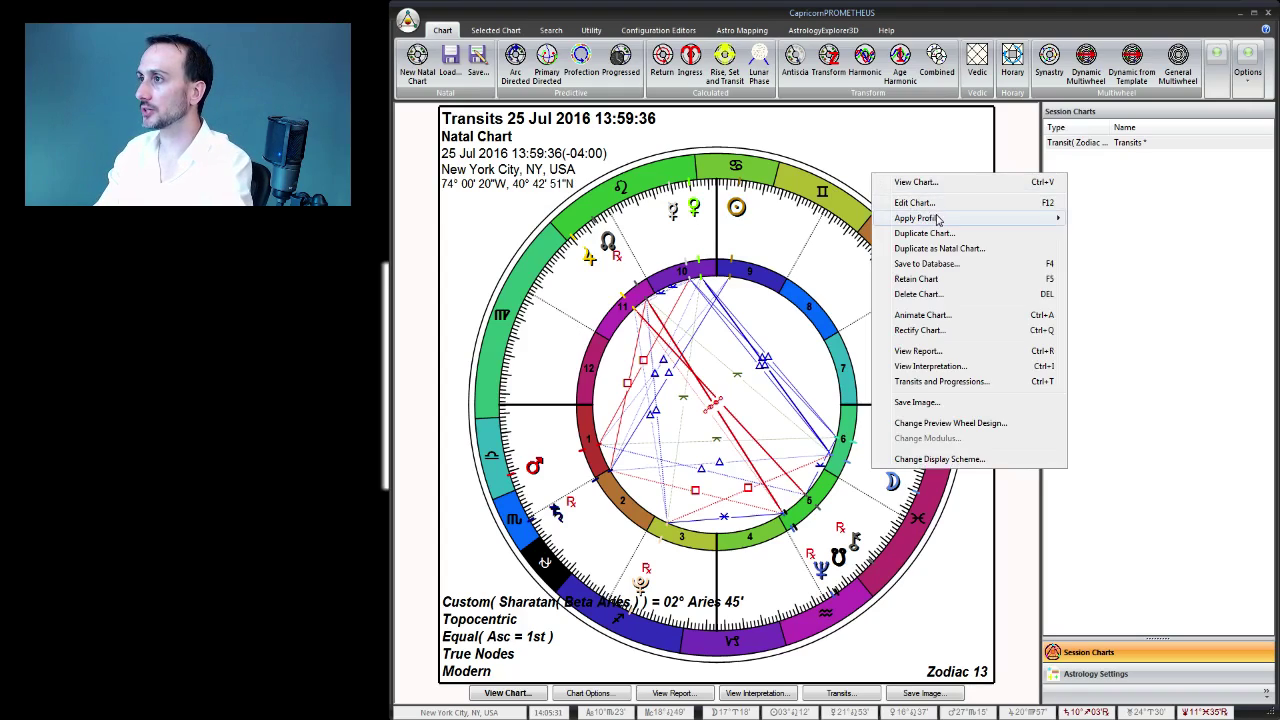
{"action": "mouse_move", "coordinate": [938, 220]}
{"action": "left_click", "coordinate": [1092, 237]}
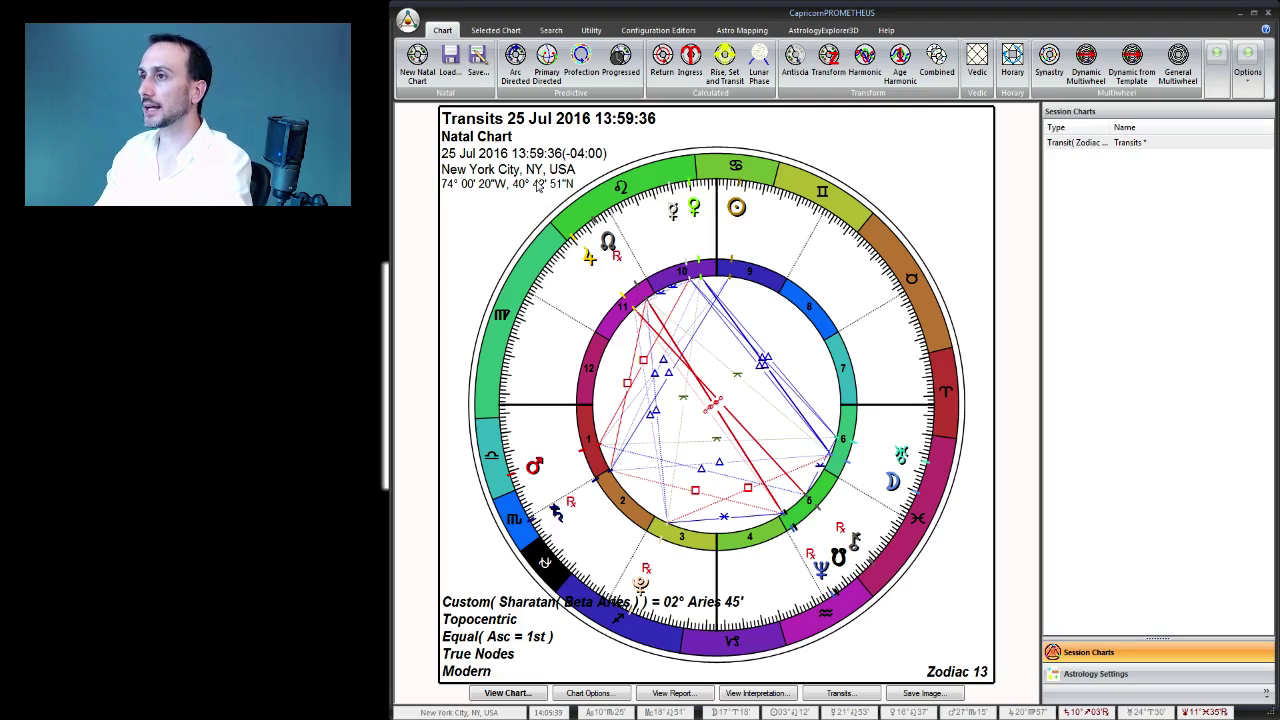
Start a new natal chart and enter the person's full name as the native name
{"action": "left_click", "coordinate": [432, 80]}
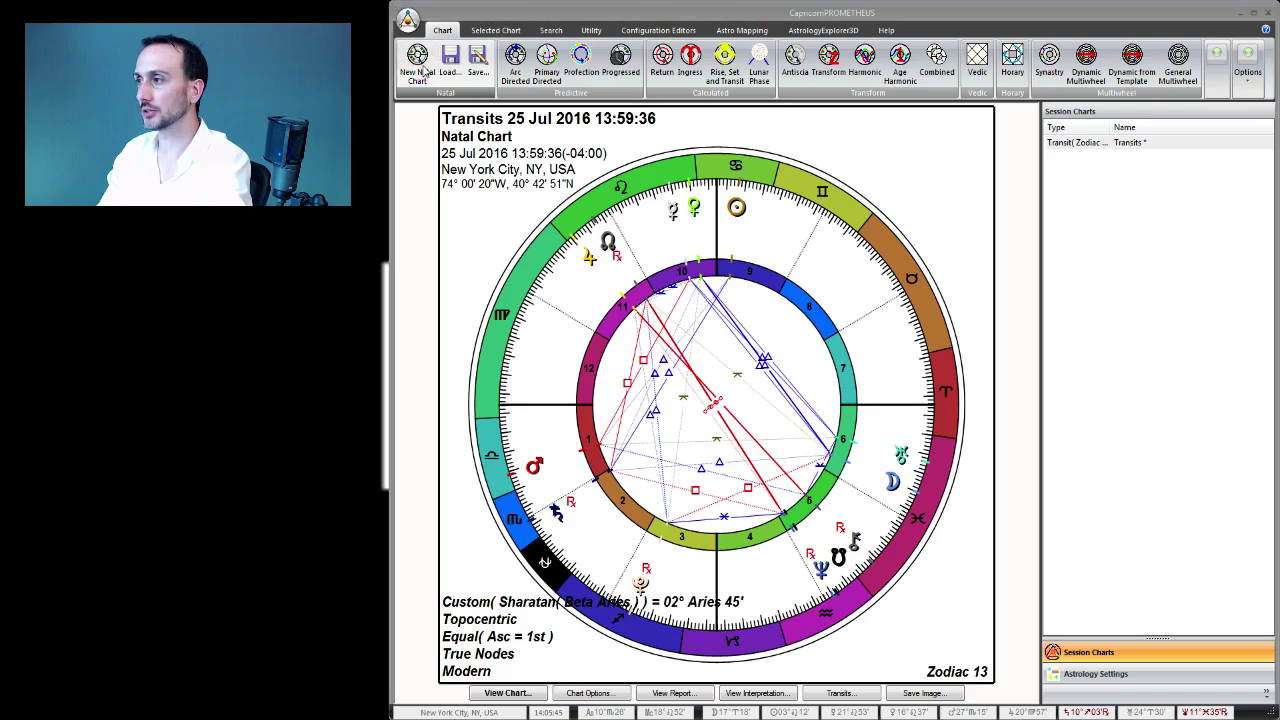
{"action": "left_click_drag", "start_coordinate": [568, 164], "coordinate": [602, 160]}
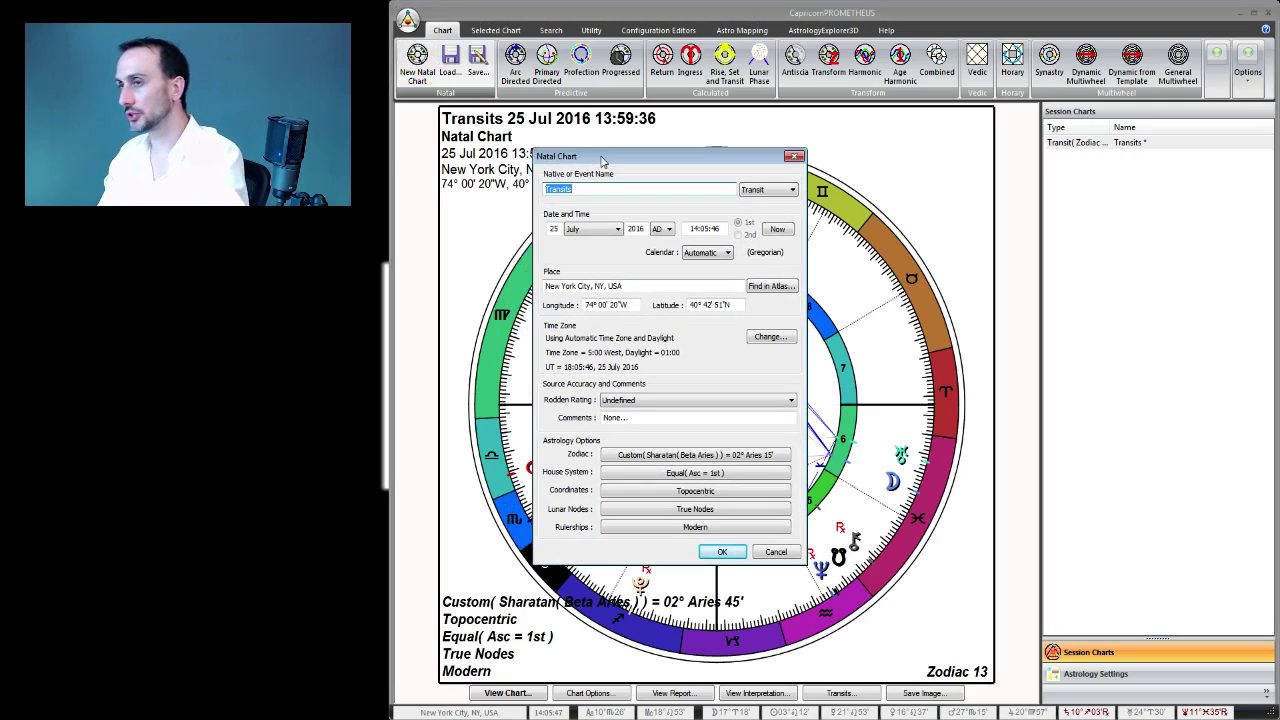
{"action": "type", "text": "Joe"}
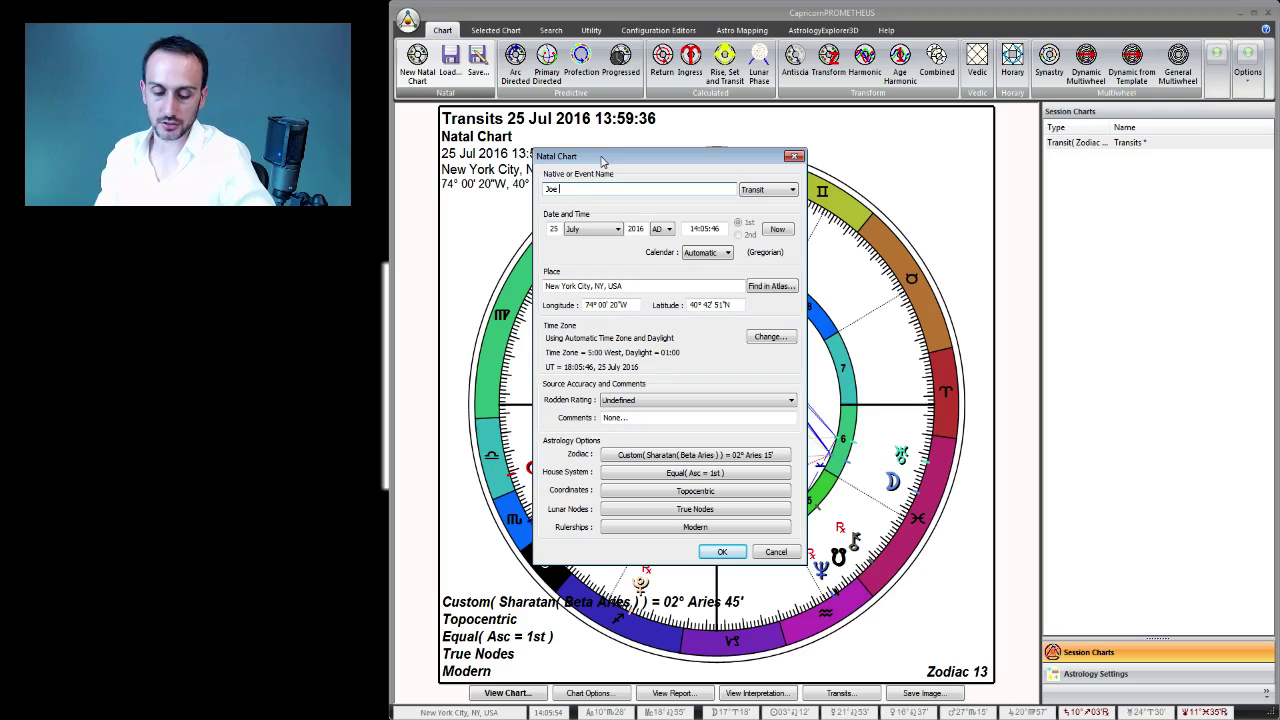
{"action": "type", "text": " Doe"}
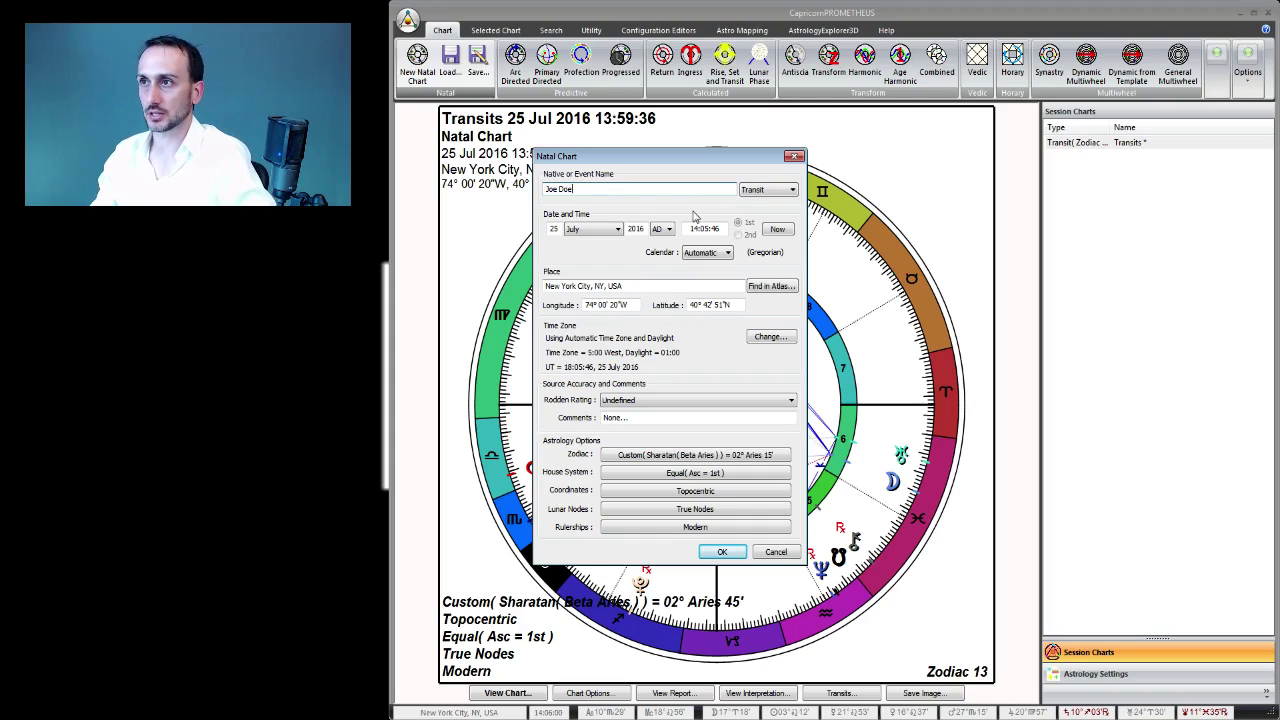
Try Female Natal and Transit as the new chart's type, and settle on Male Natal
{"action": "left_click", "coordinate": [792, 192]}
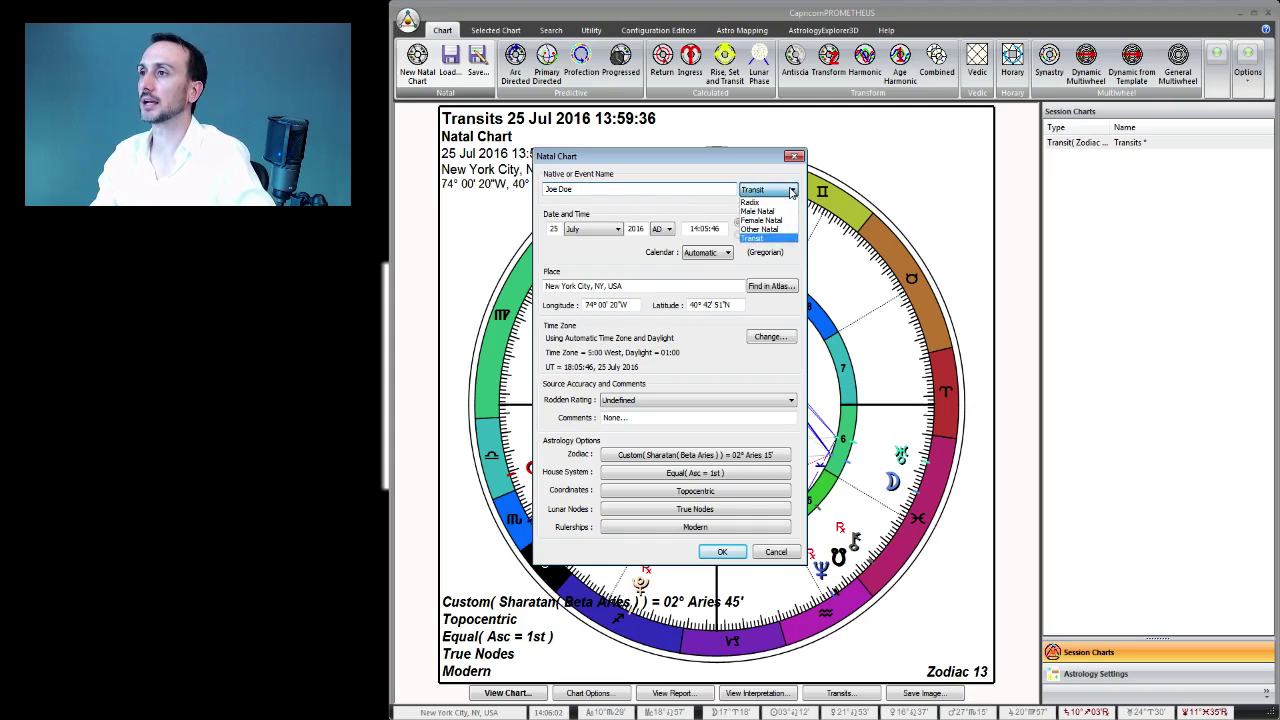
{"action": "left_click", "coordinate": [792, 192]}
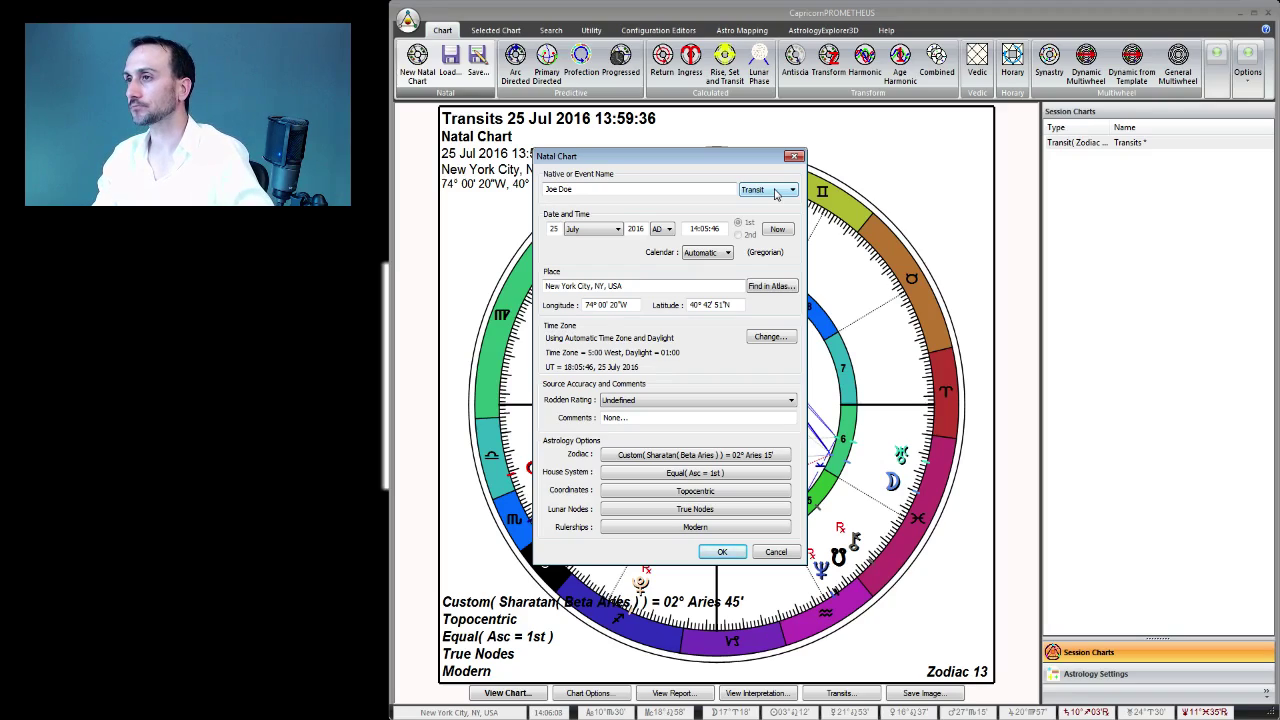
{"action": "left_click", "coordinate": [775, 193]}
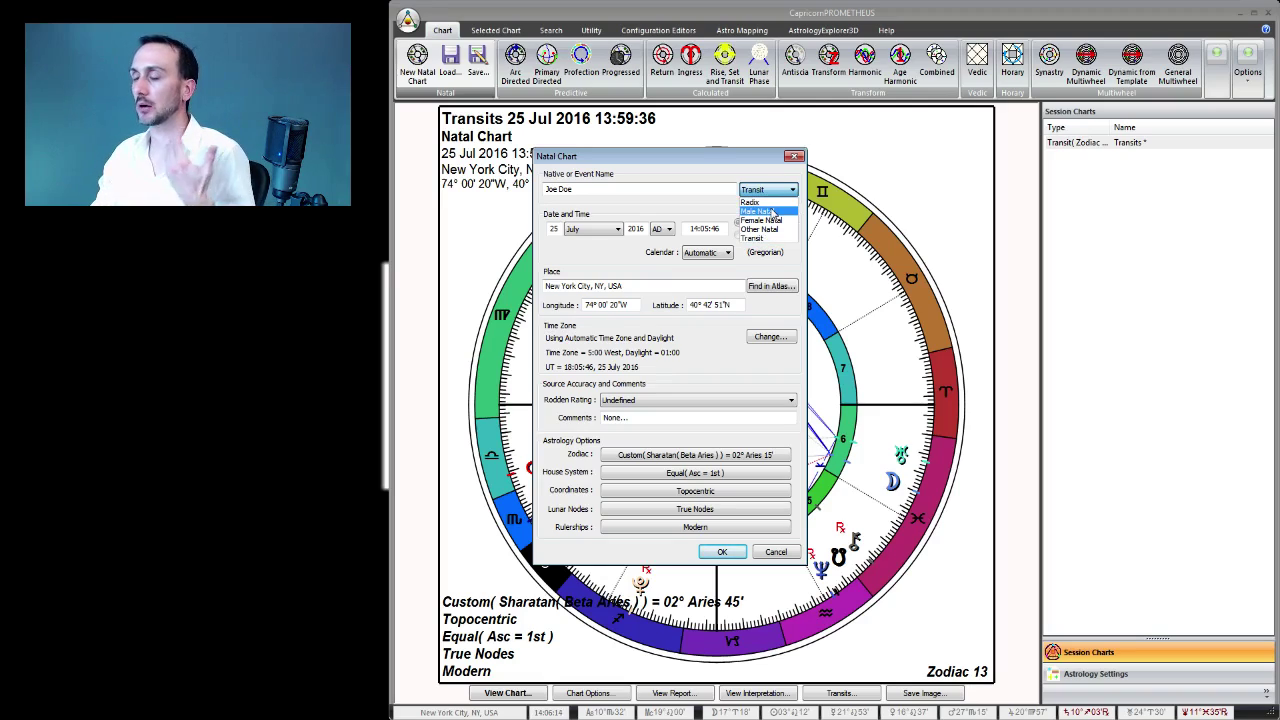
{"action": "left_click", "coordinate": [773, 211]}
{"action": "left_click", "coordinate": [779, 191]}
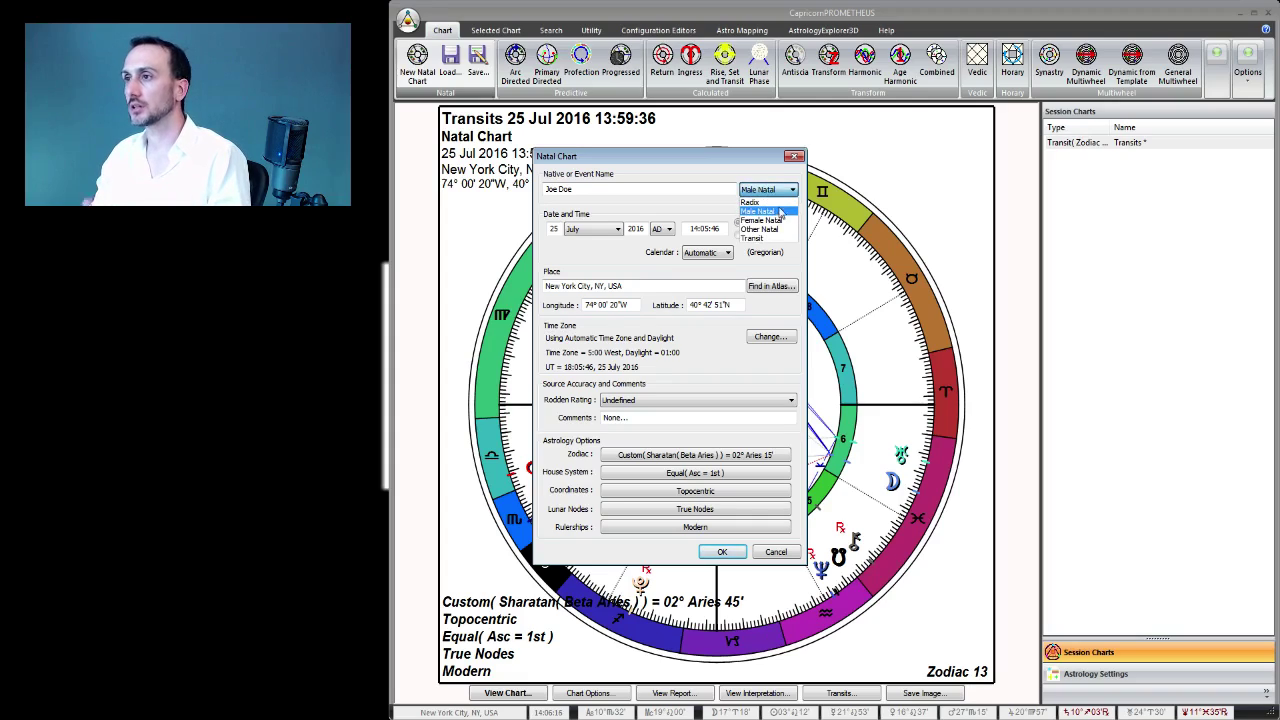
{"action": "left_click", "coordinate": [786, 221]}
{"action": "left_click", "coordinate": [783, 190]}
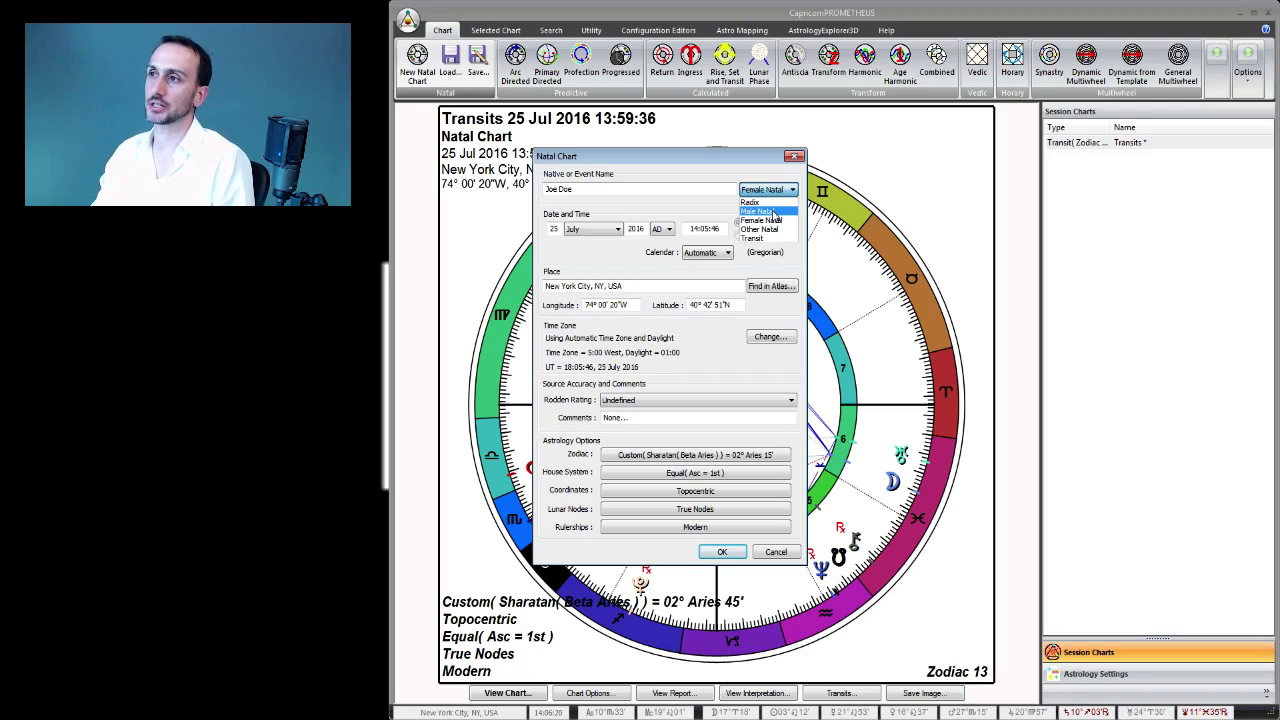
{"action": "left_click", "coordinate": [773, 212]}
{"action": "left_click", "coordinate": [779, 191]}
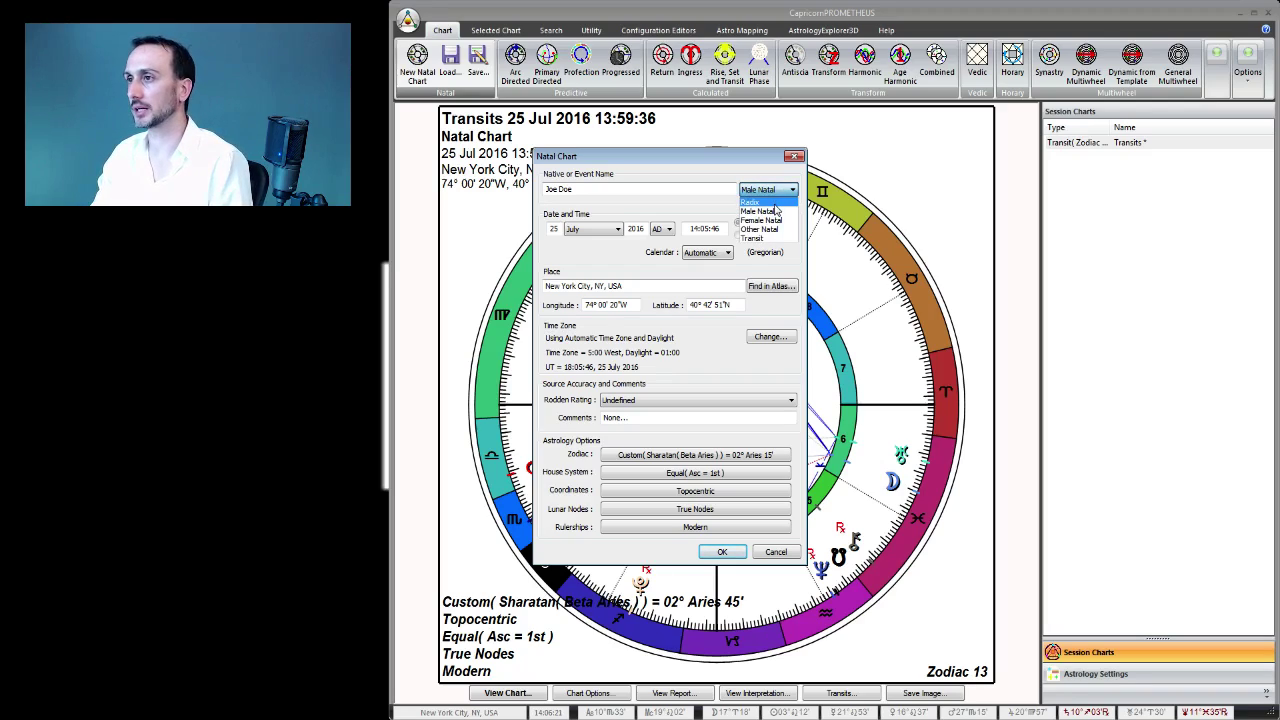
{"action": "left_click", "coordinate": [762, 238]}
{"action": "left_click", "coordinate": [772, 191]}
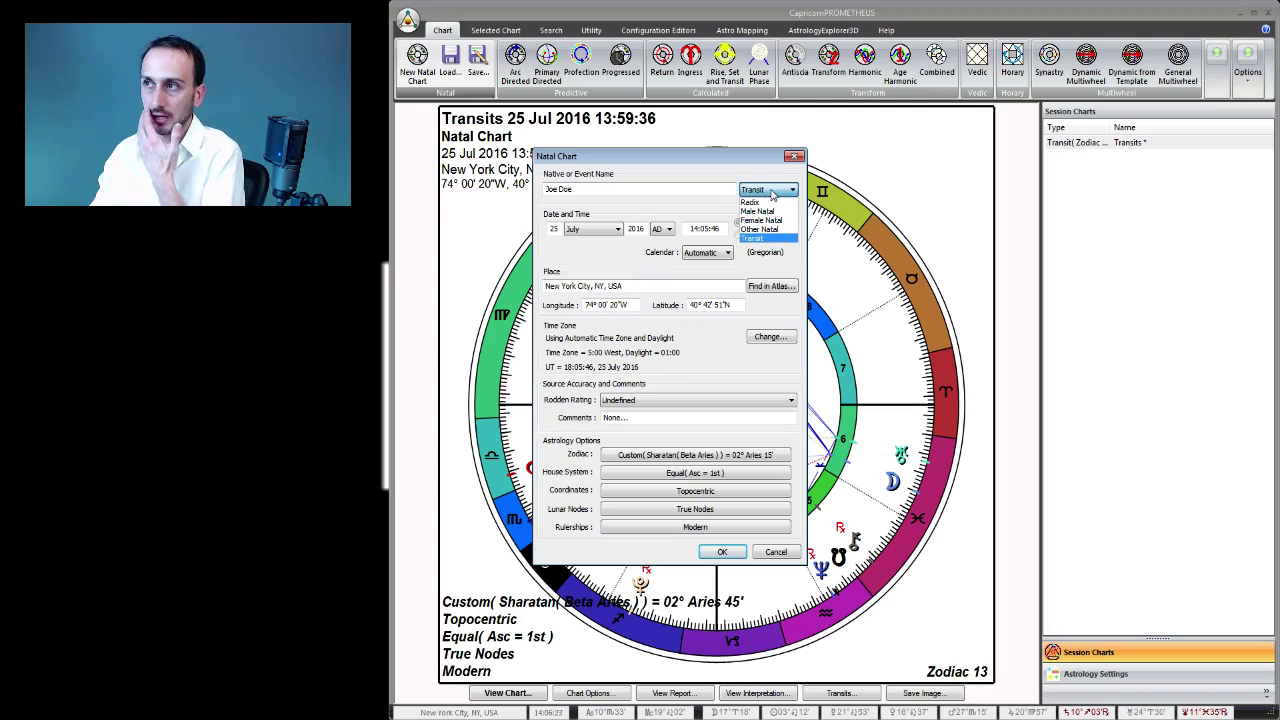
{"action": "left_click", "coordinate": [770, 212]}
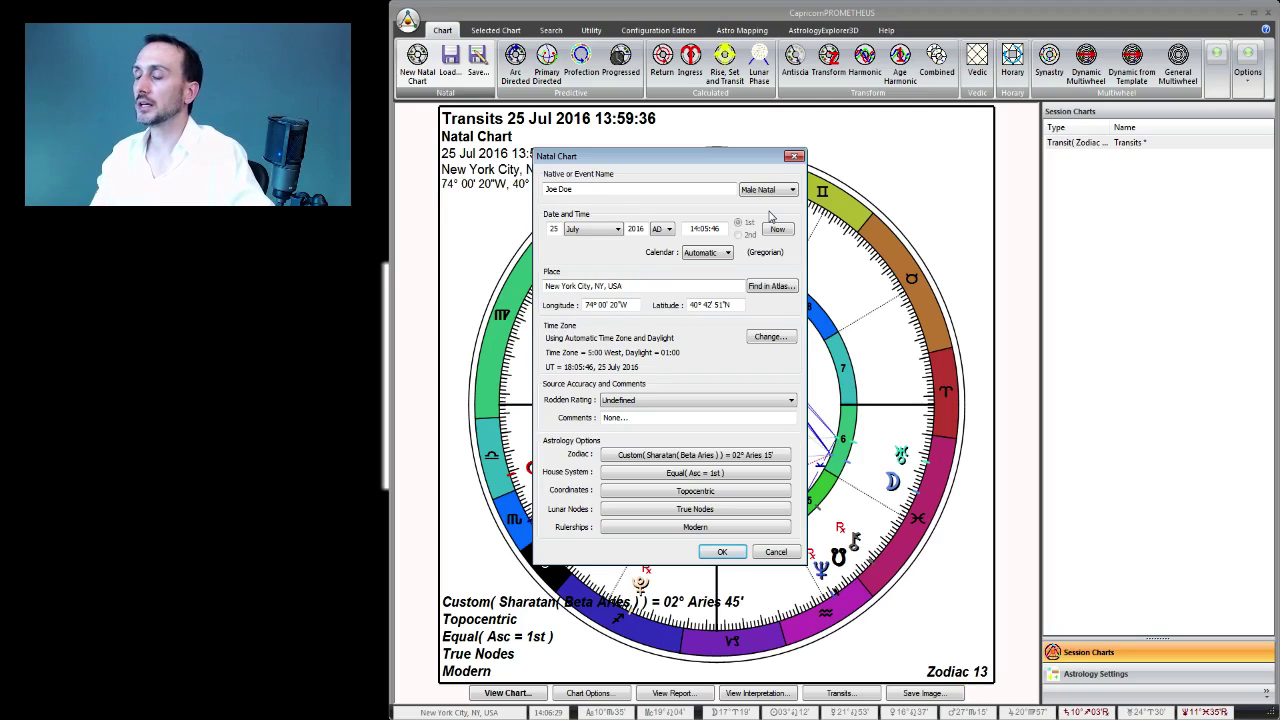
Enter the person's day, month and year of birth in the natal chart data
{"action": "left_click_drag", "start_coordinate": [638, 158], "coordinate": [645, 150]}
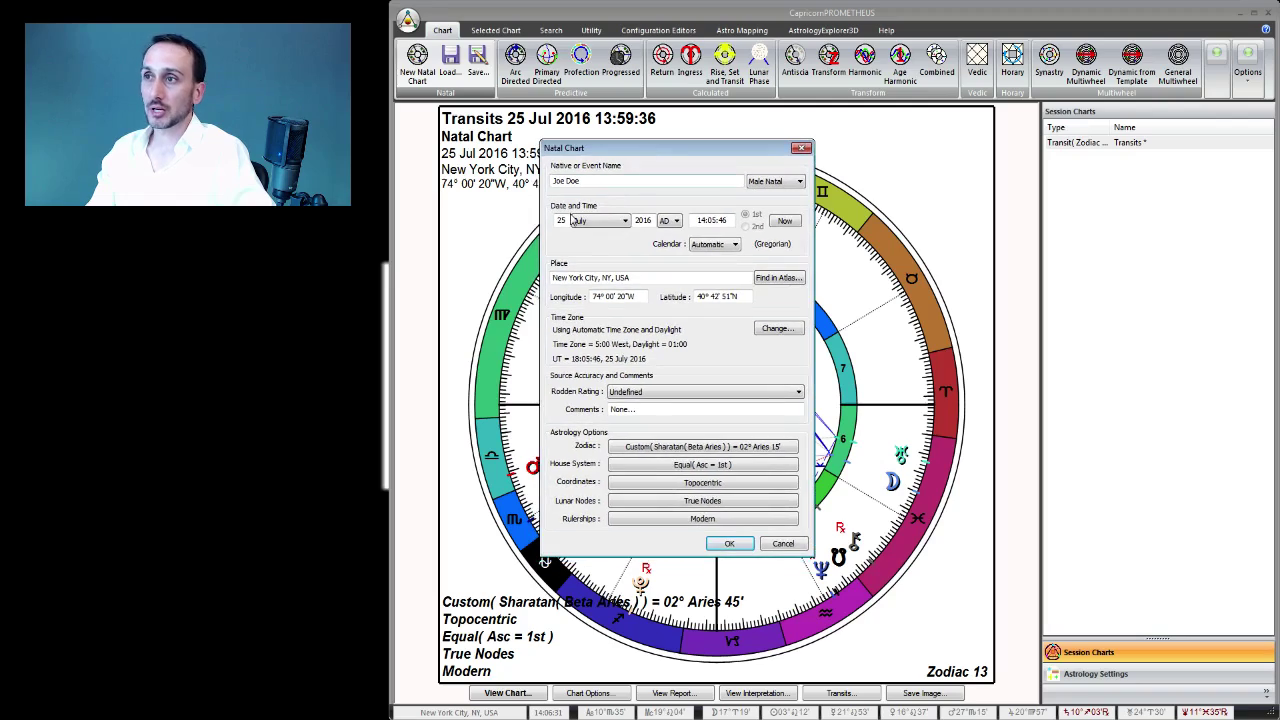
{"action": "left_click", "coordinate": [561, 220]}
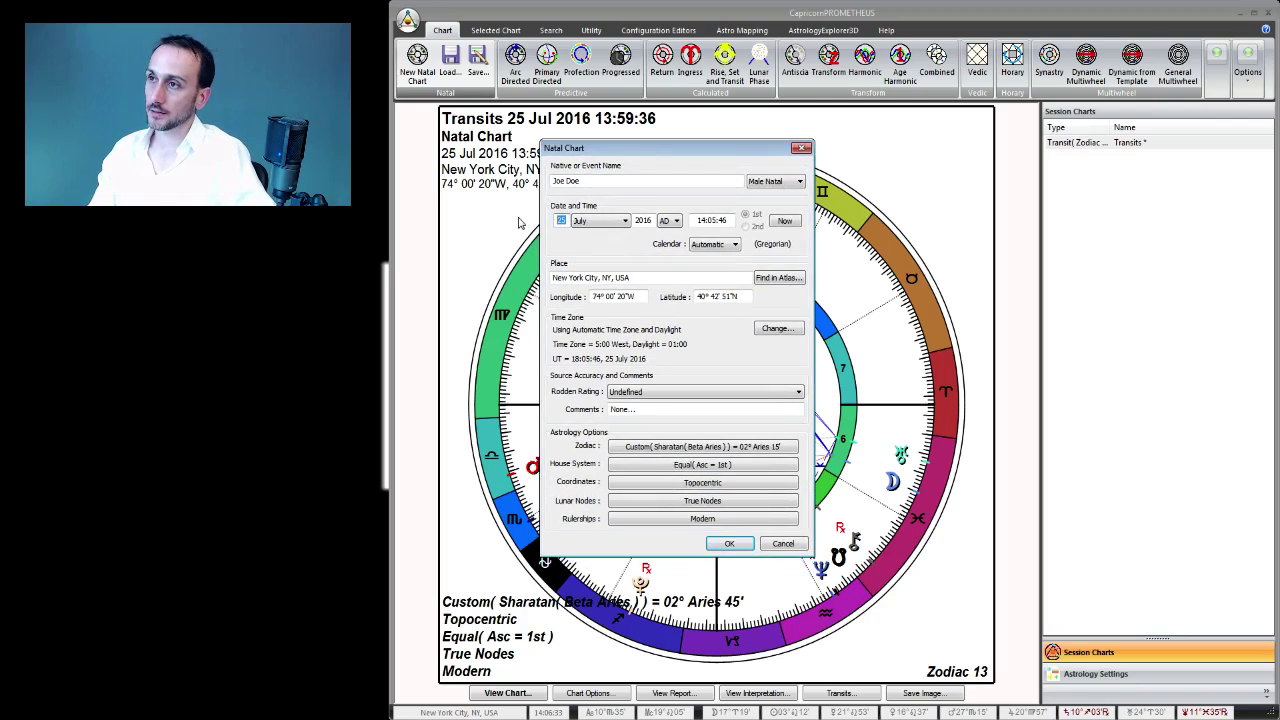
{"action": "type", "text": "14"}
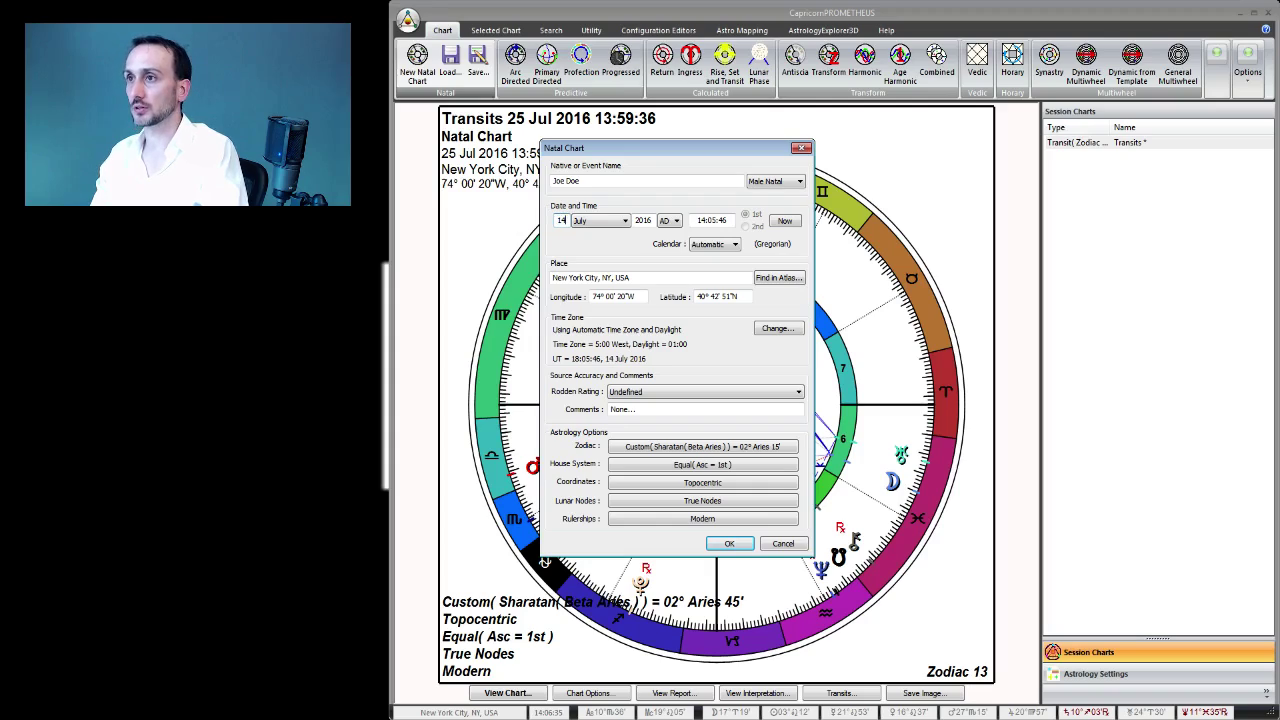
{"action": "left_click", "coordinate": [600, 220]}
{"action": "left_click", "coordinate": [597, 250]}
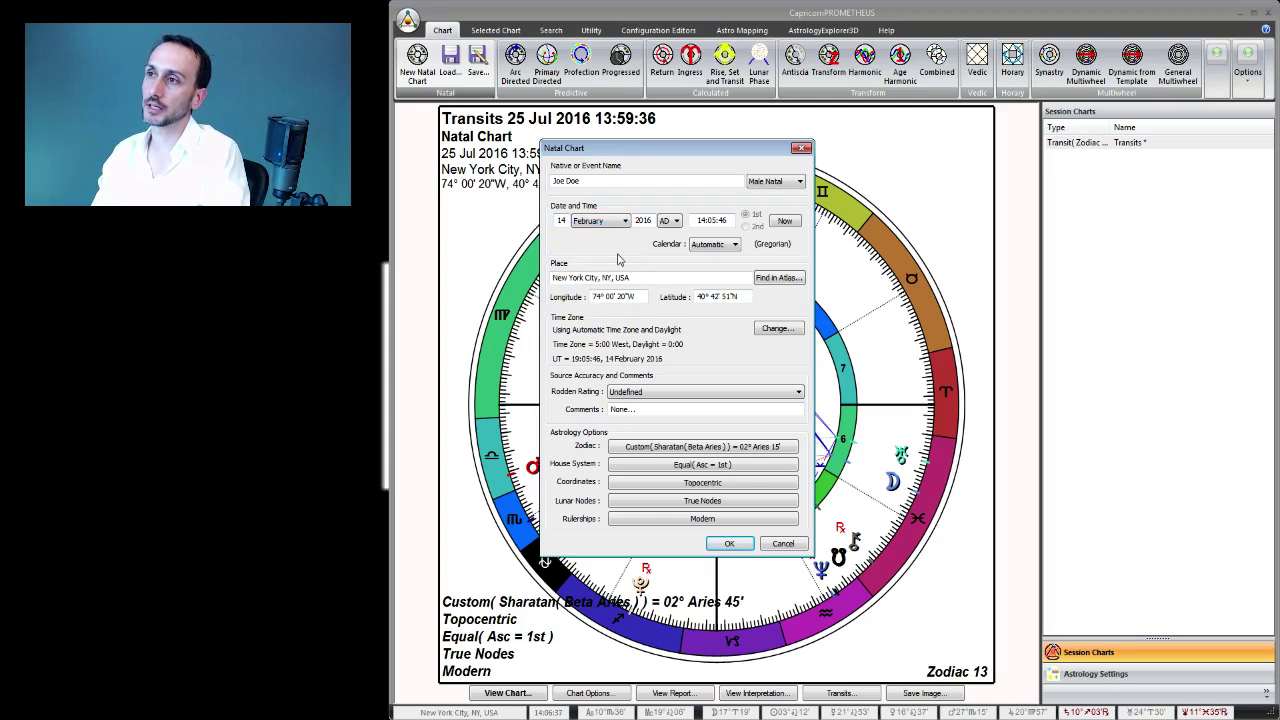
{"action": "double_click", "coordinate": [652, 222]}
{"action": "type", "text": "19"}
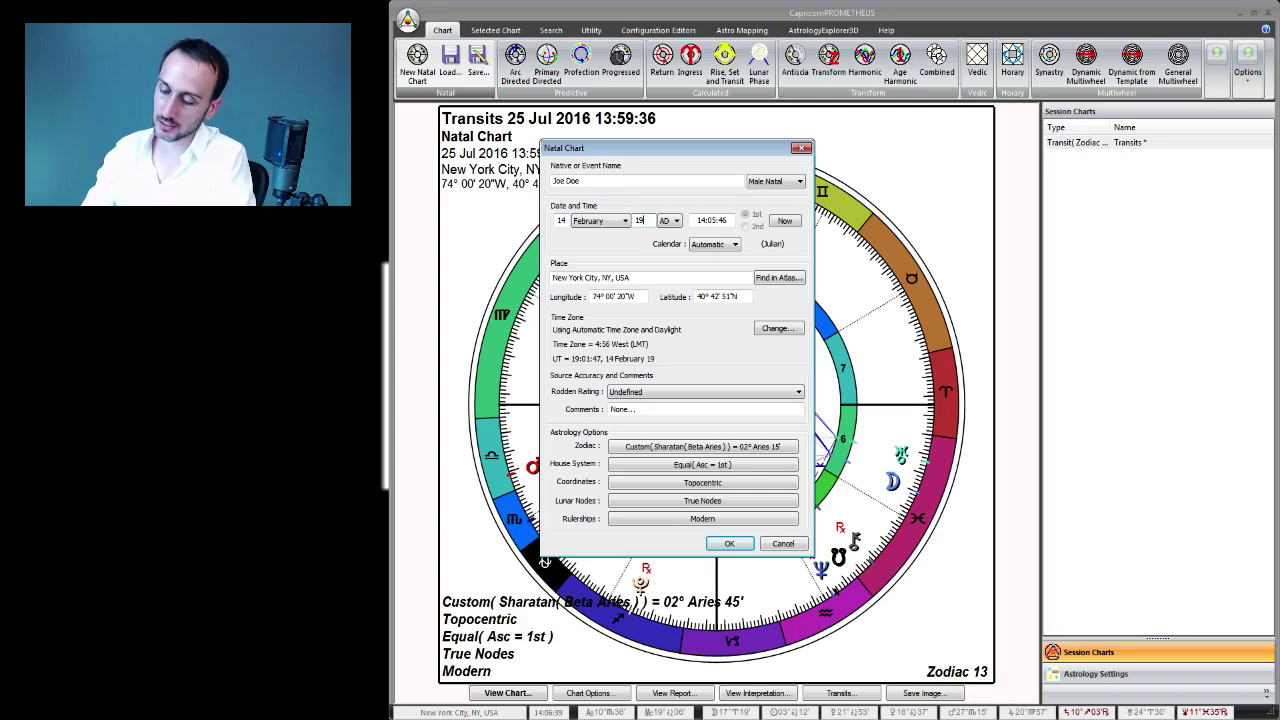
{"action": "type", "text": "65"}
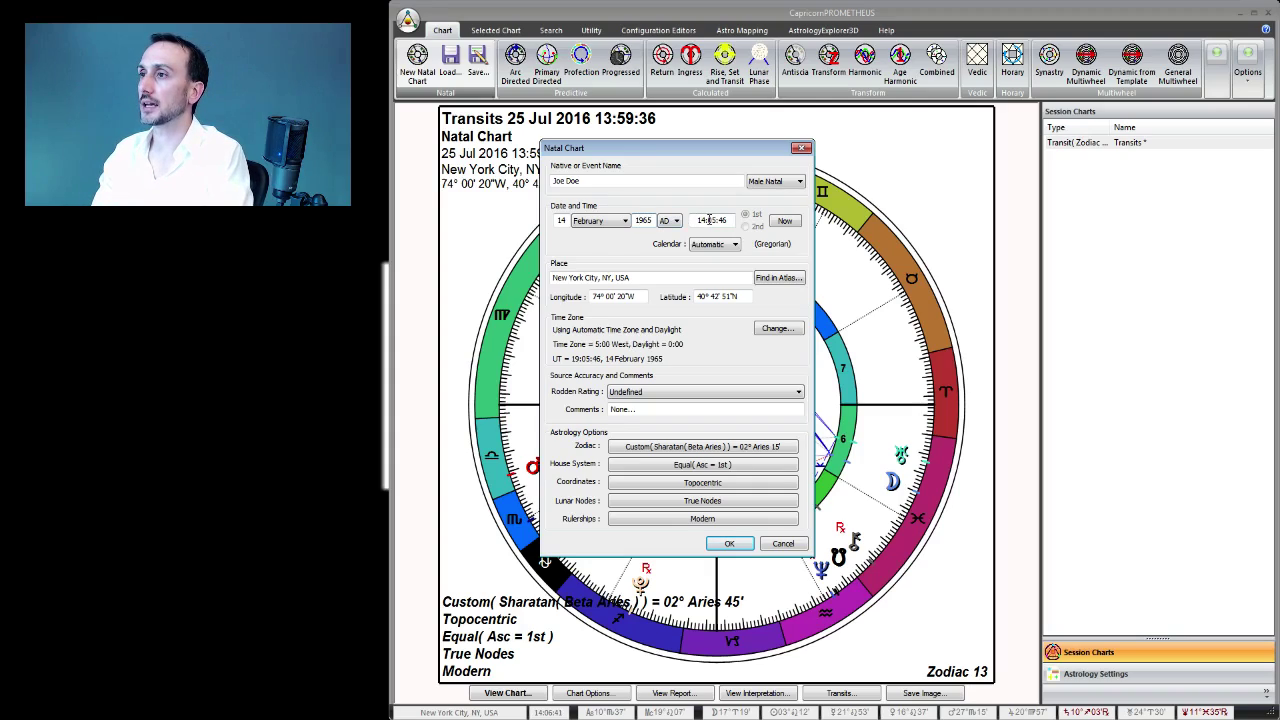
Set the birth time to 16:25:00
{"action": "left_click", "coordinate": [705, 219]}
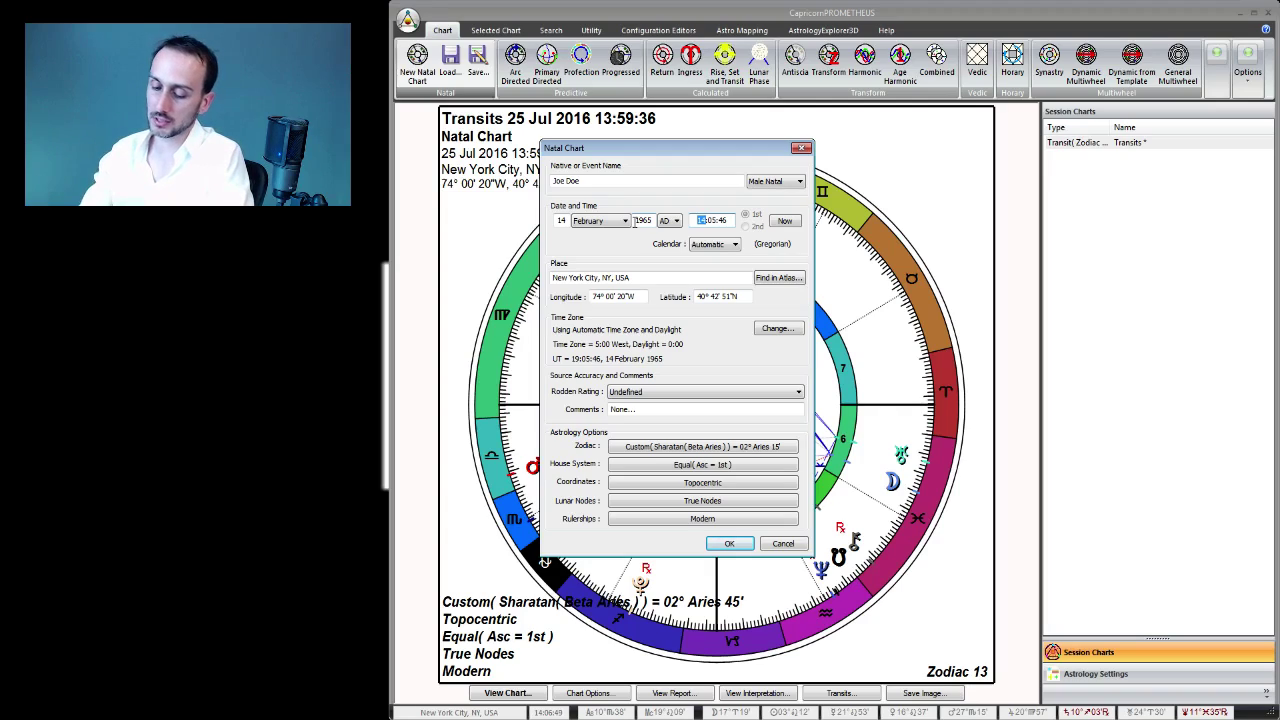
{"action": "type", "text": "16:"}
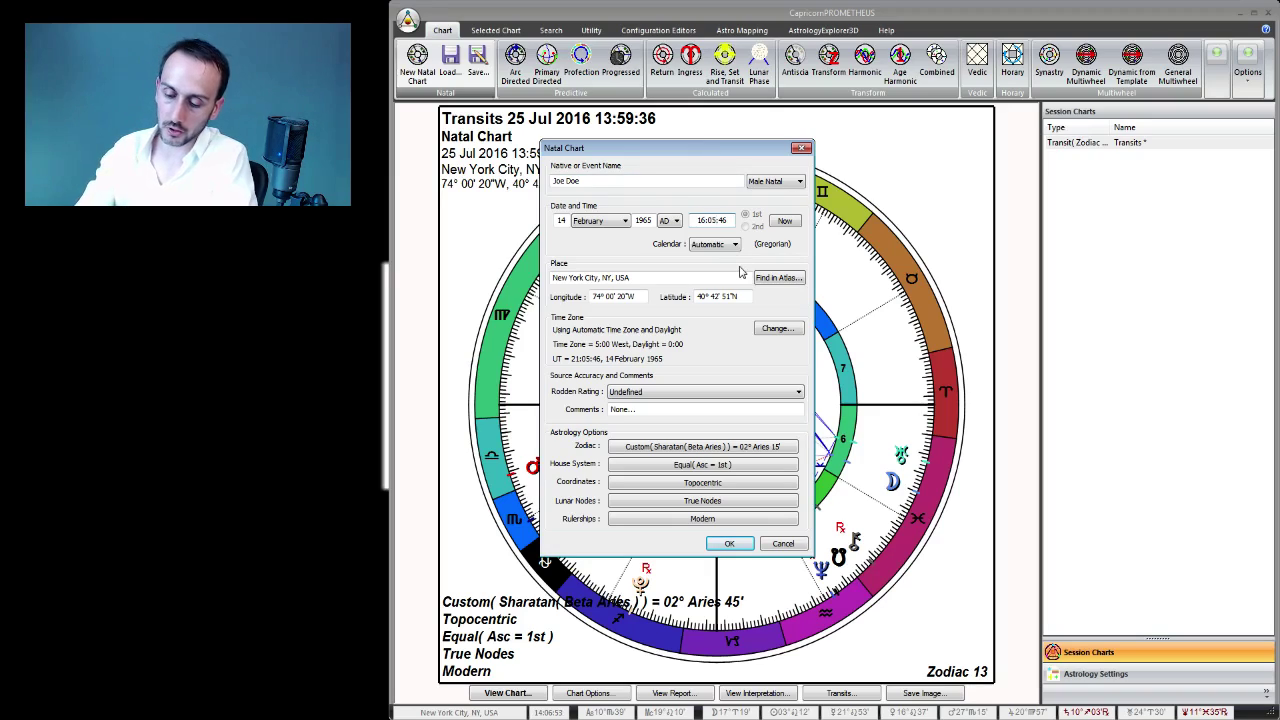
{"action": "type", "text": "25"}
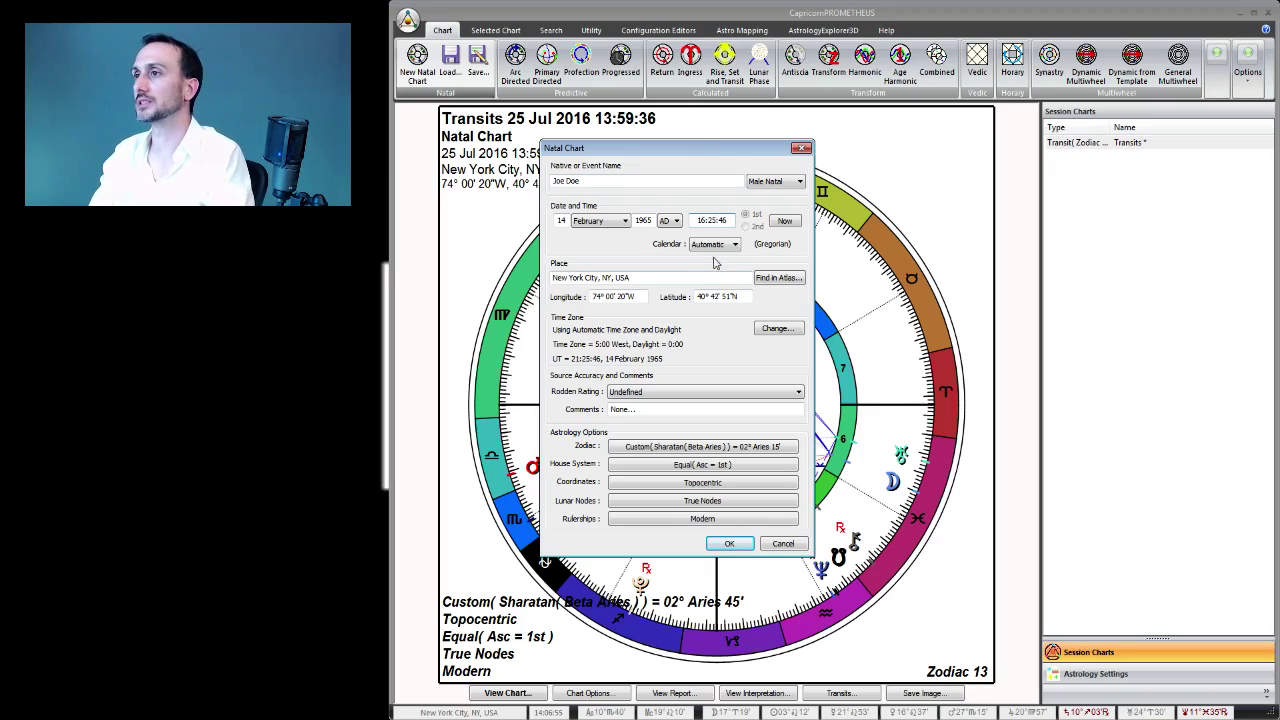
{"action": "left_click", "coordinate": [722, 220]}
{"action": "type", "text": "00"}
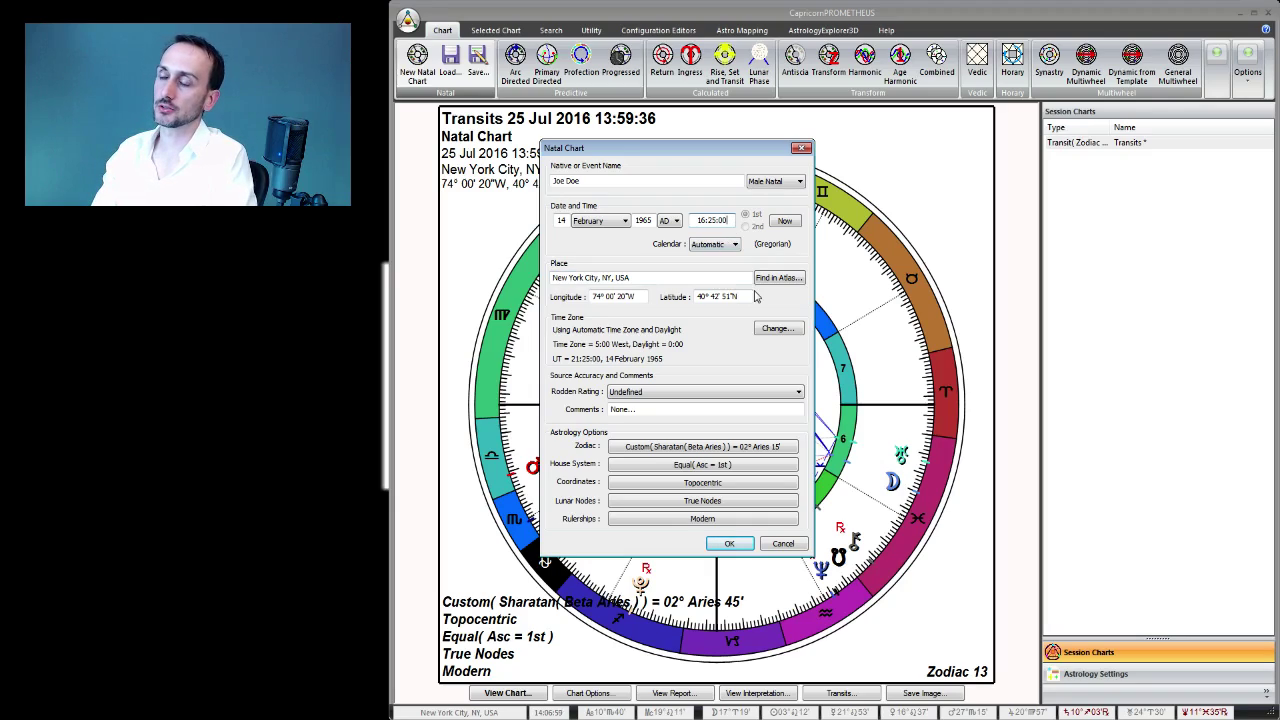
Search the Global Atlas for the birth place "los angel"
{"action": "left_click", "coordinate": [710, 277]}
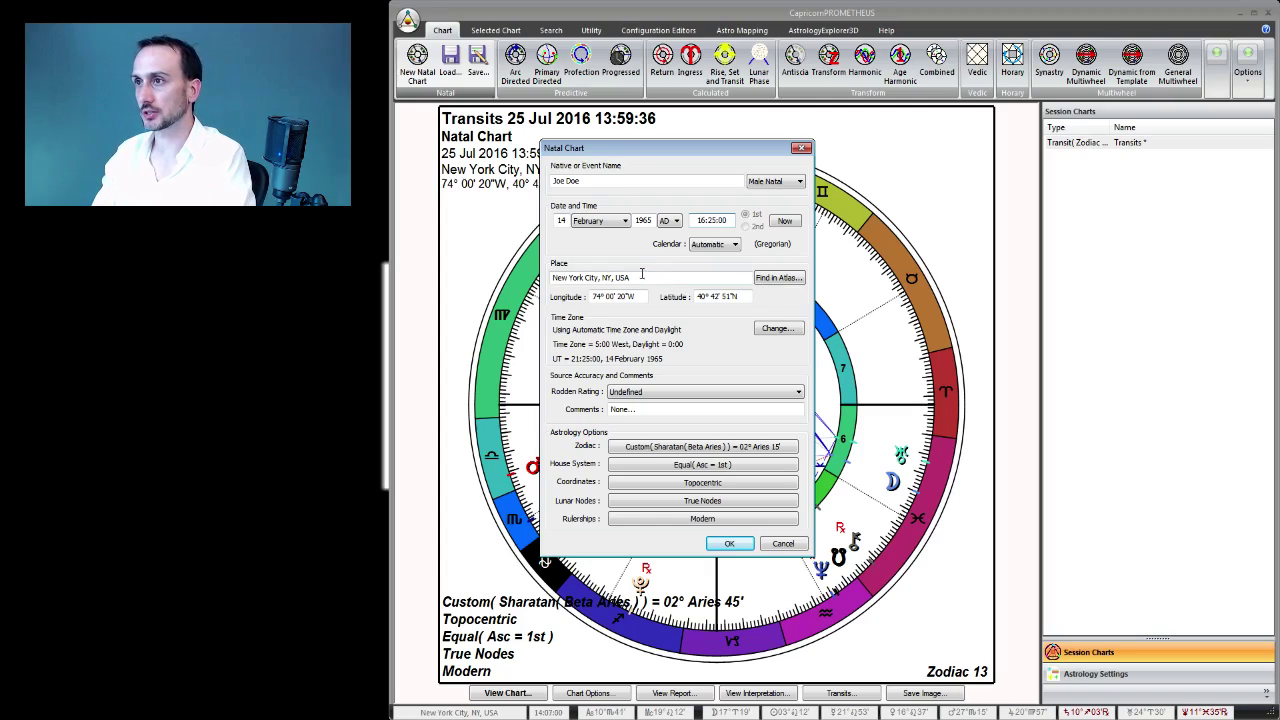
{"action": "left_click", "coordinate": [781, 279]}
{"action": "left_click_drag", "start_coordinate": [646, 146], "coordinate": [686, 209]}
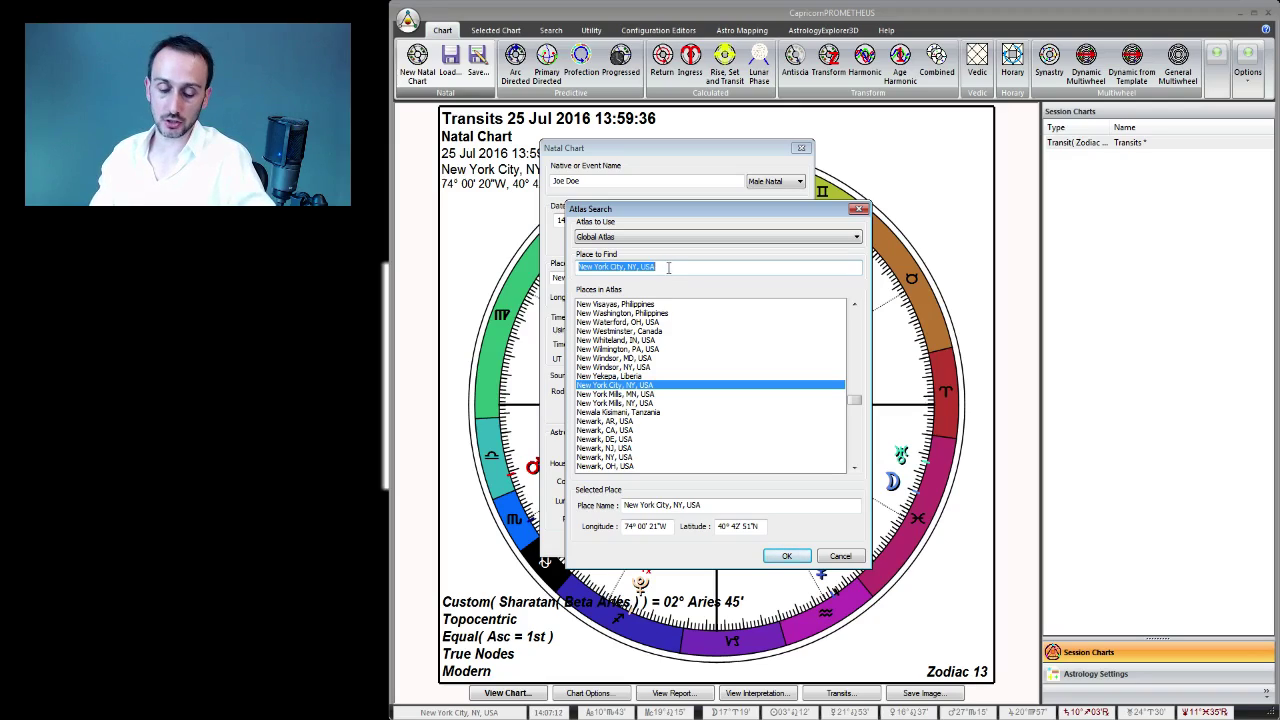
{"action": "type", "text": "los angel"}
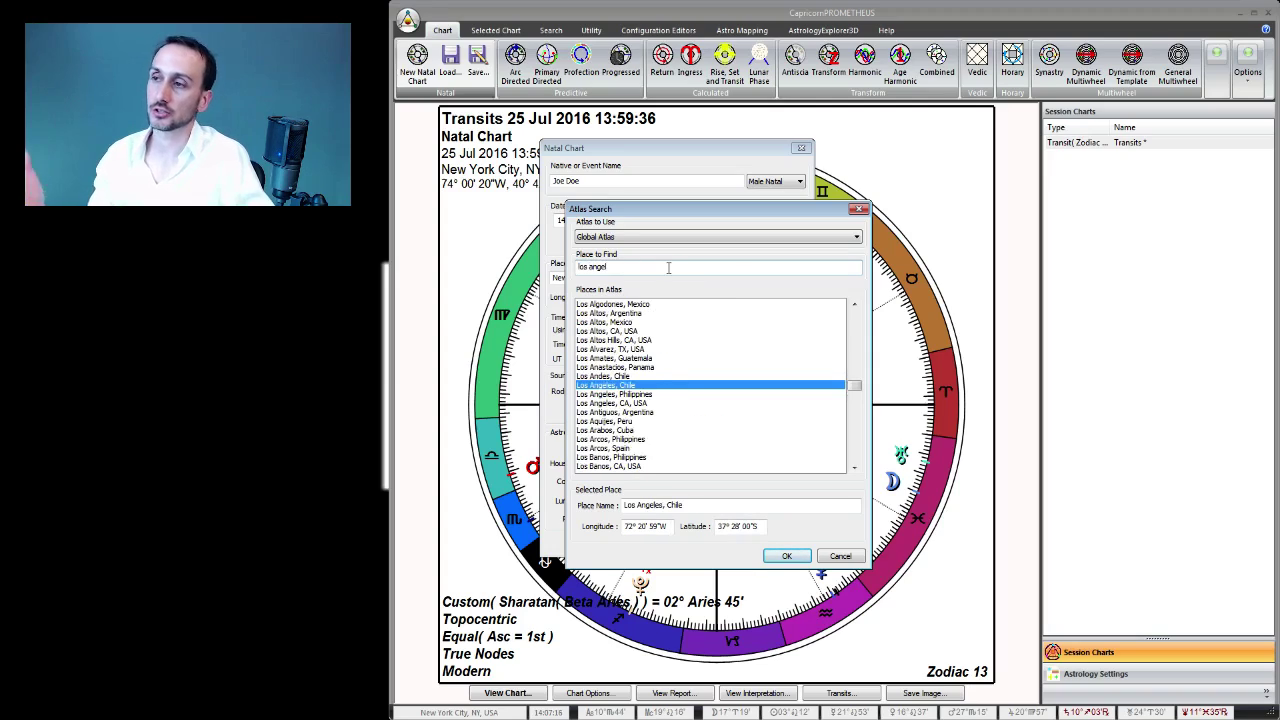
Compare the Los Angeles entries in Chile, the Philippines and the USA, and set the birth place to Los Angeles, CA, USA
{"action": "left_click", "coordinate": [626, 404]}
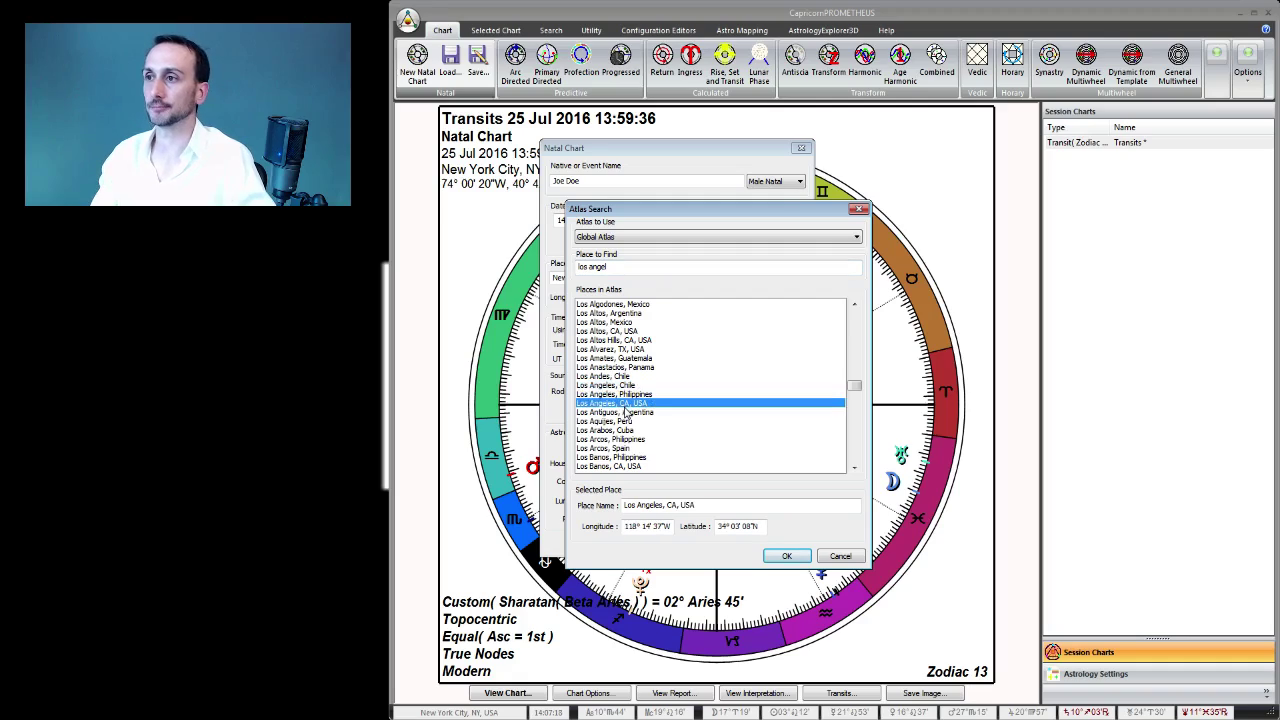
{"action": "left_click", "coordinate": [635, 395]}
{"action": "left_click", "coordinate": [636, 404]}
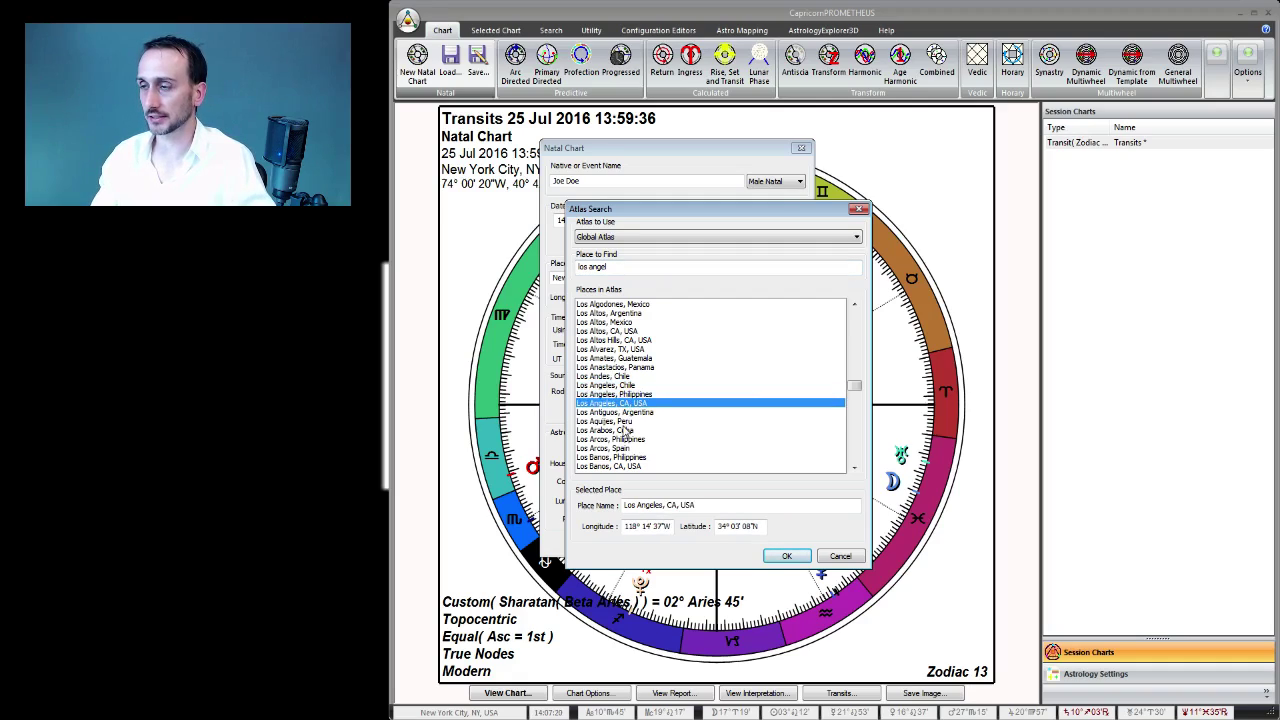
{"action": "left_click", "coordinate": [635, 395]}
{"action": "left_click", "coordinate": [635, 386]}
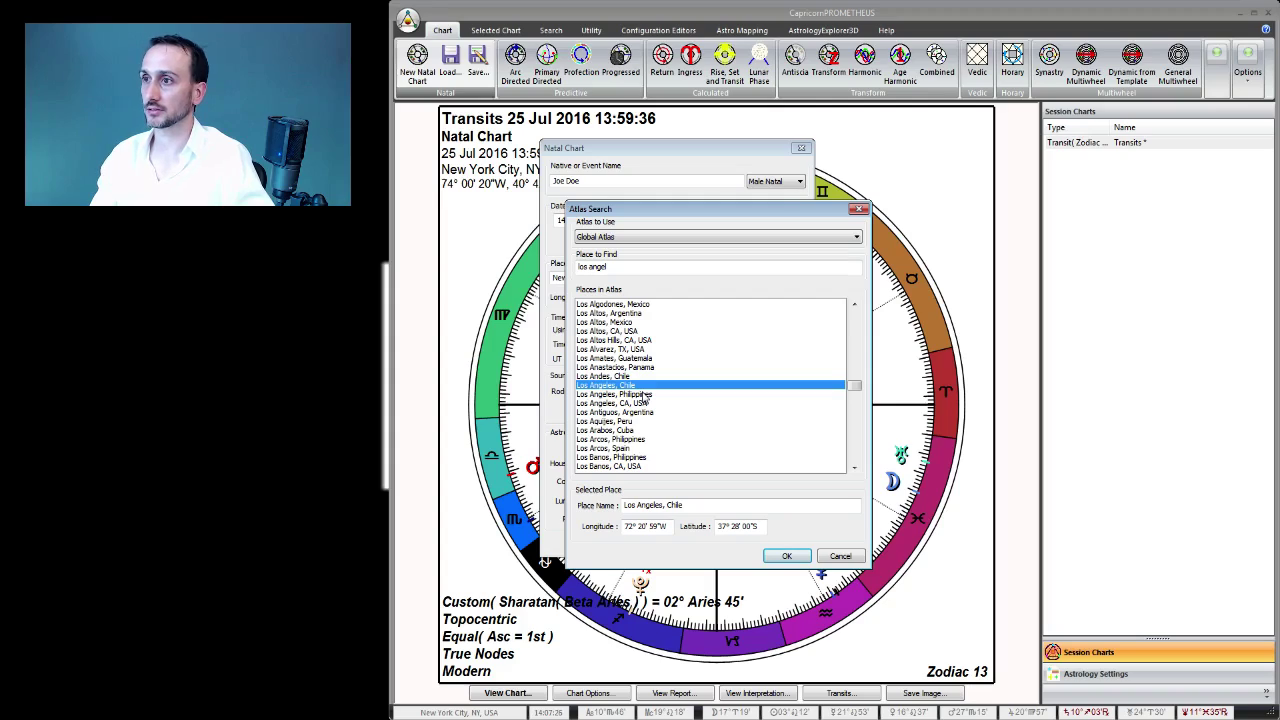
{"action": "left_click", "coordinate": [644, 395]}
{"action": "left_click", "coordinate": [650, 403]}
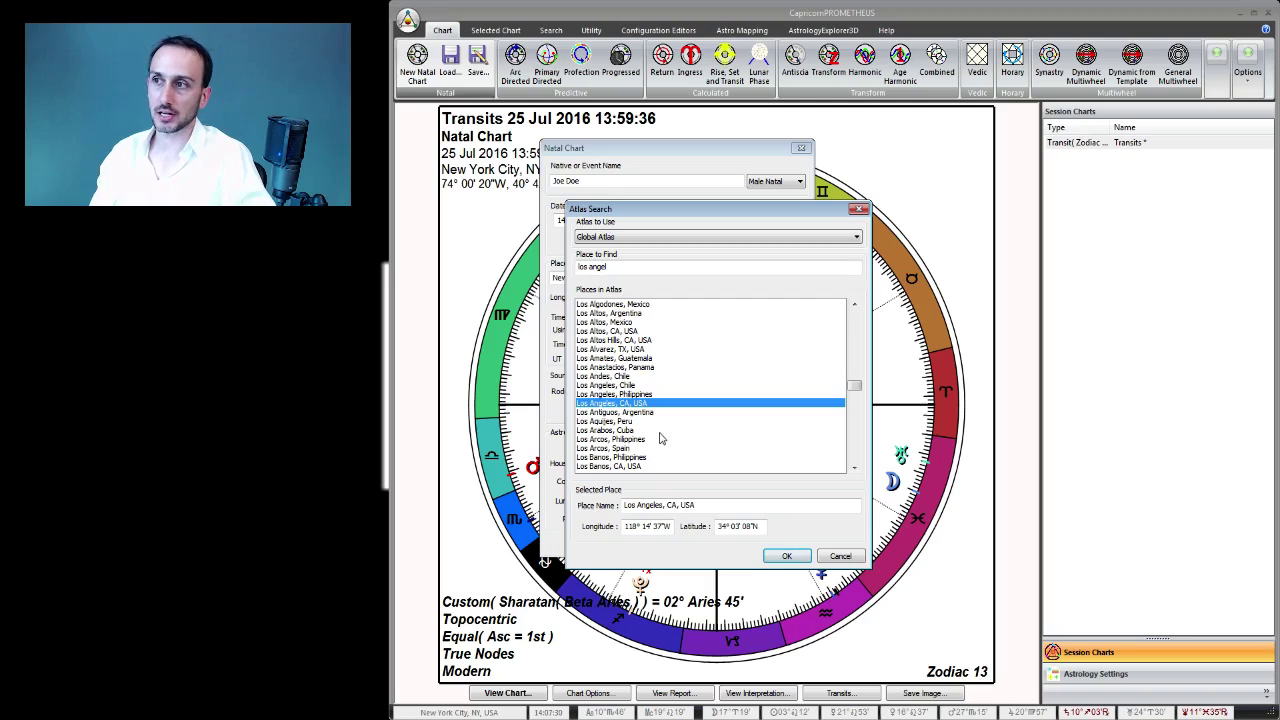
{"action": "left_click", "coordinate": [787, 556]}
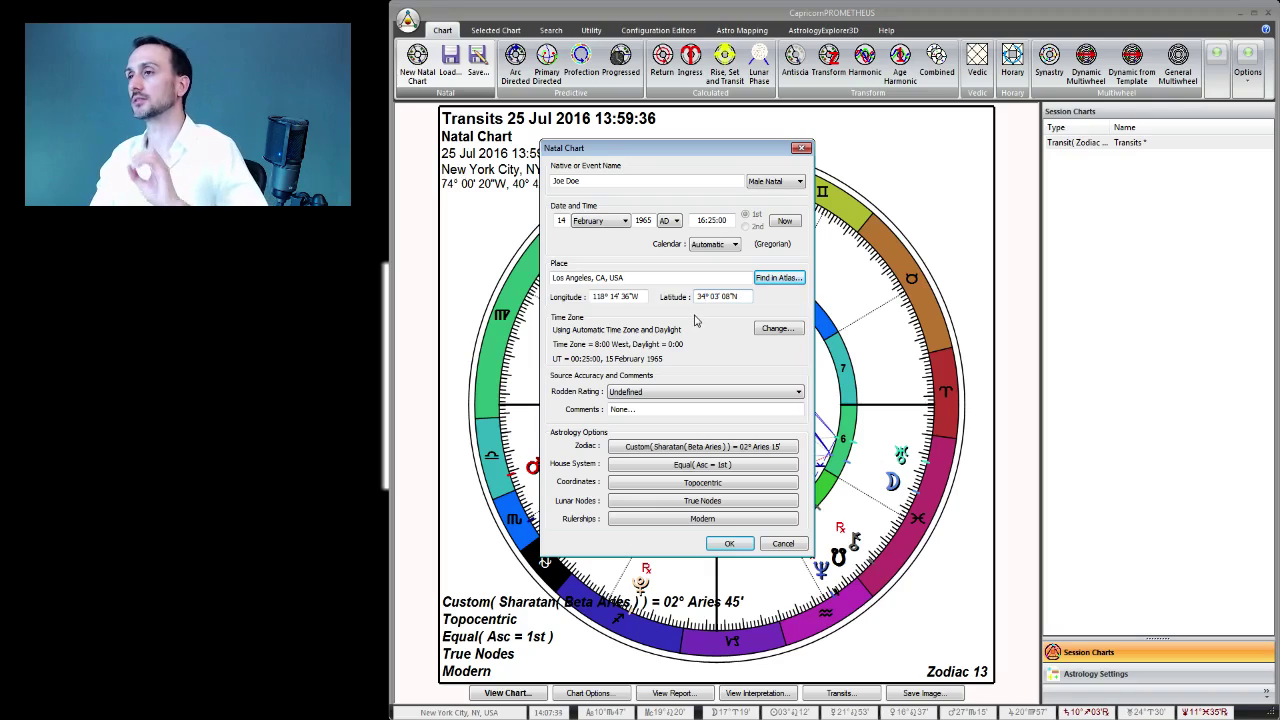
Switch to the browser, search for "irvine ca" and open the Wikipedia article on Irvine, California to read the city's coordinates
{"action": "left_click", "coordinate": [615, 297]}
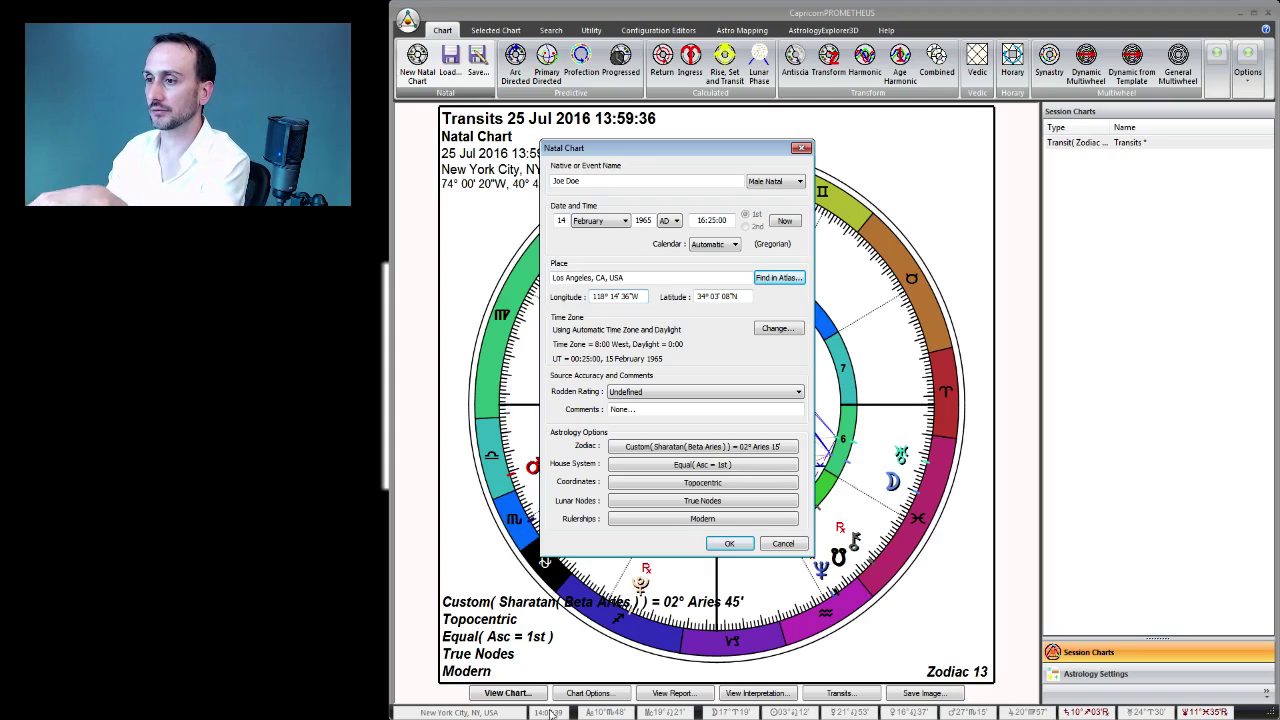
{"action": "key", "text": "alt+Tab"}
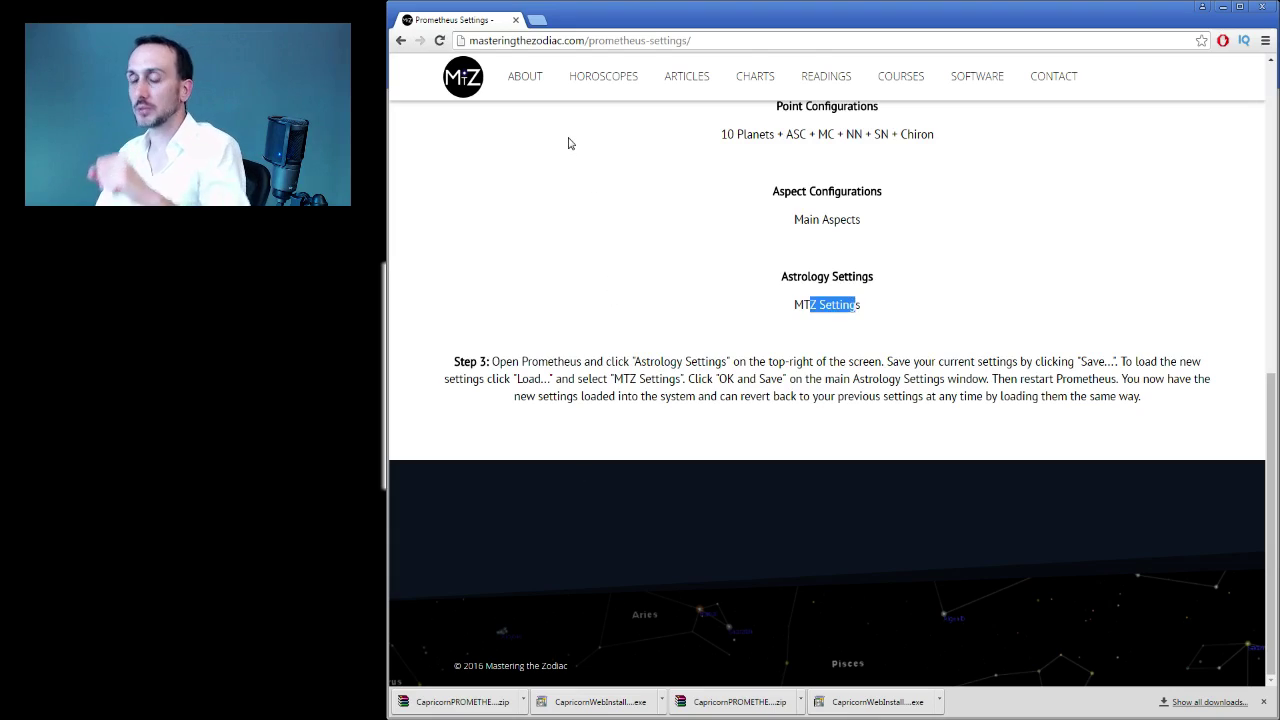
{"action": "key", "text": "ctrl+t"}
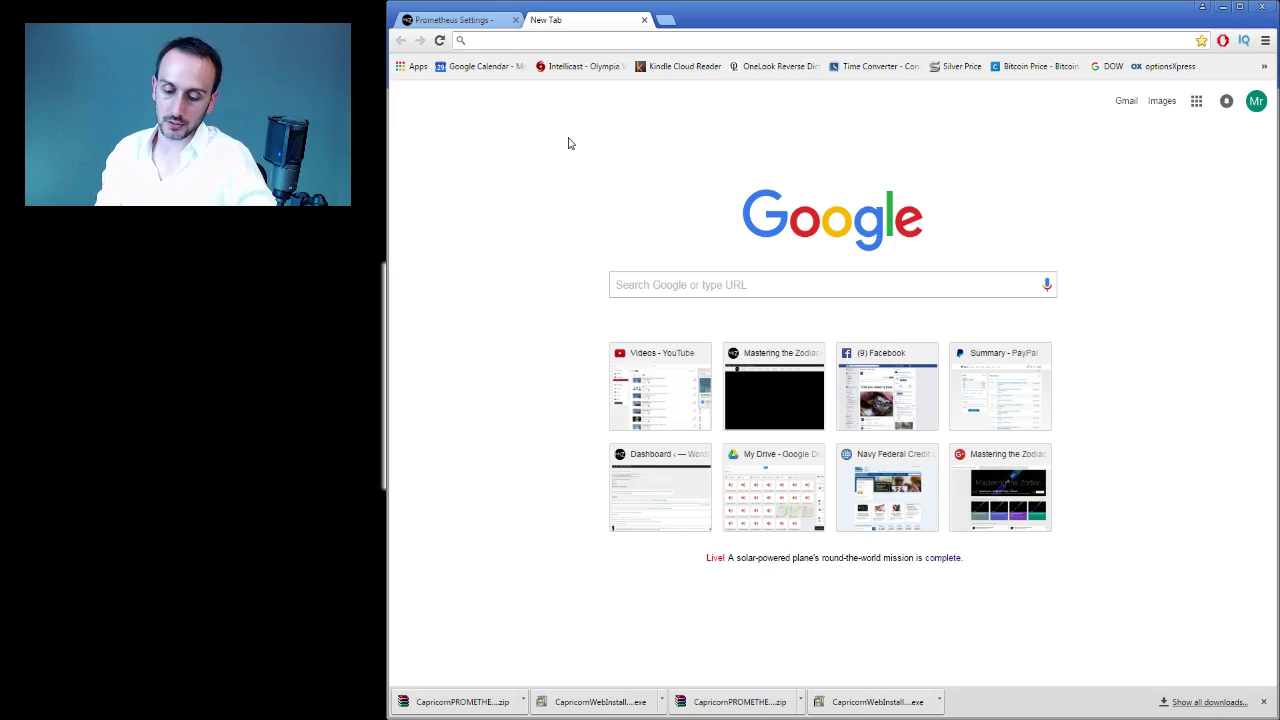
{"action": "type", "text": "irvine"}
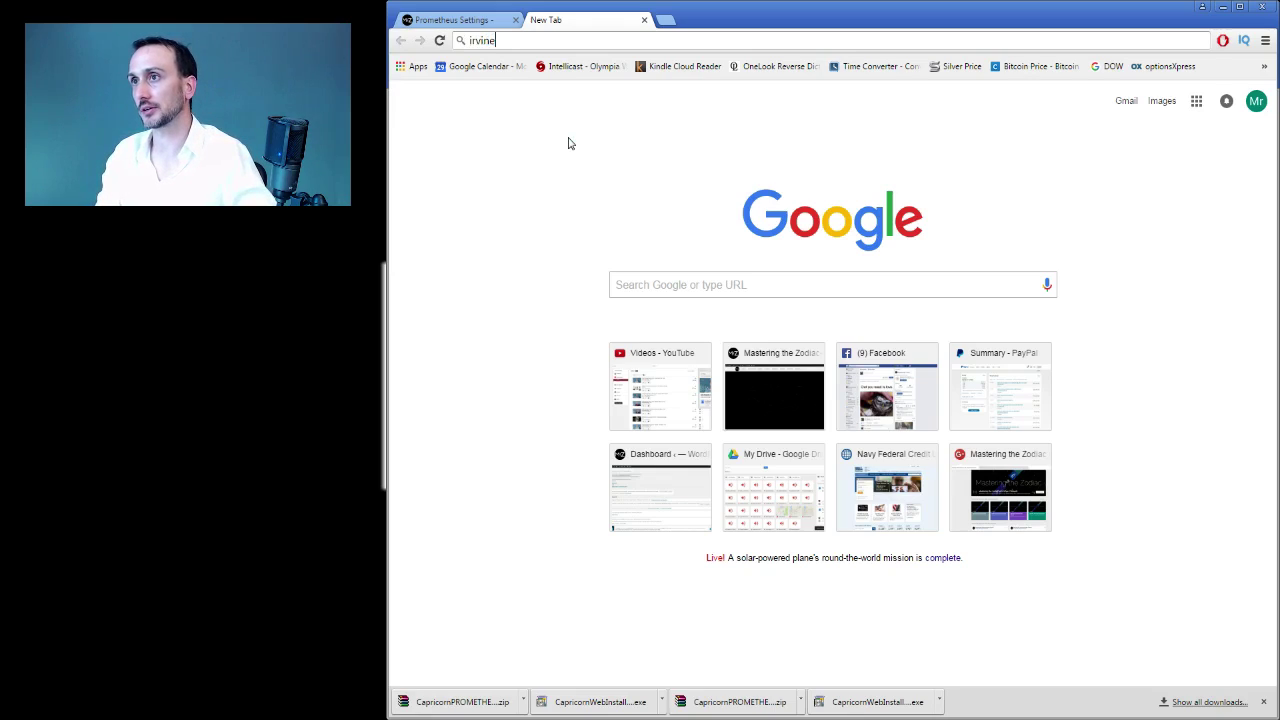
{"action": "key", "text": "Return"}
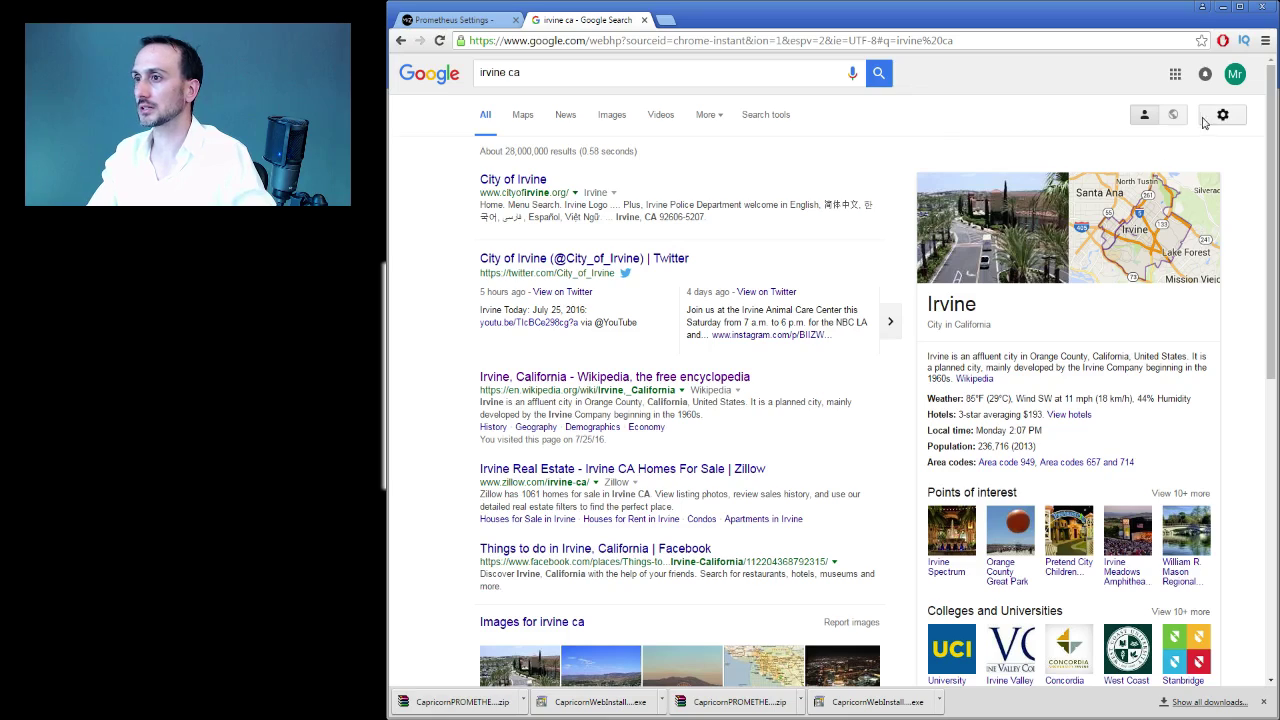
{"action": "left_click", "coordinate": [660, 377]}
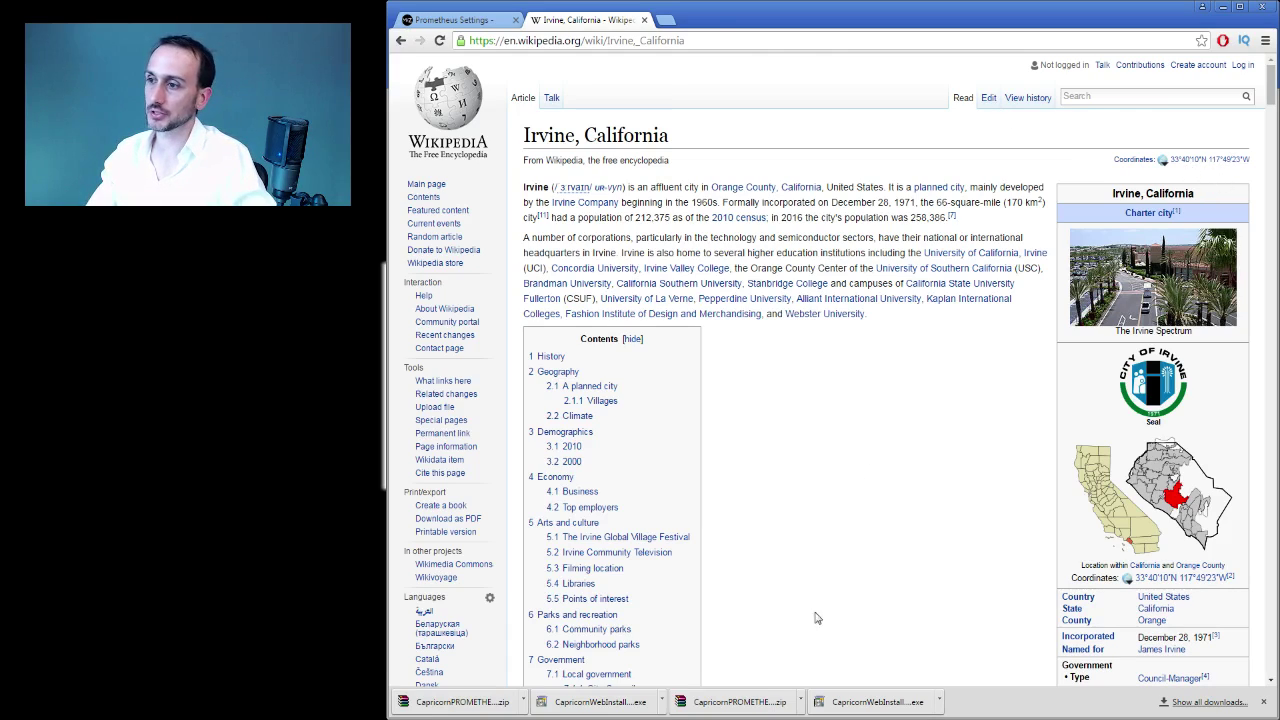
{"action": "key", "text": "alt+Tab"}
Try Irvine as the city in the natal chart's place name, and restore Los Angeles
{"action": "left_click", "coordinate": [600, 297]}
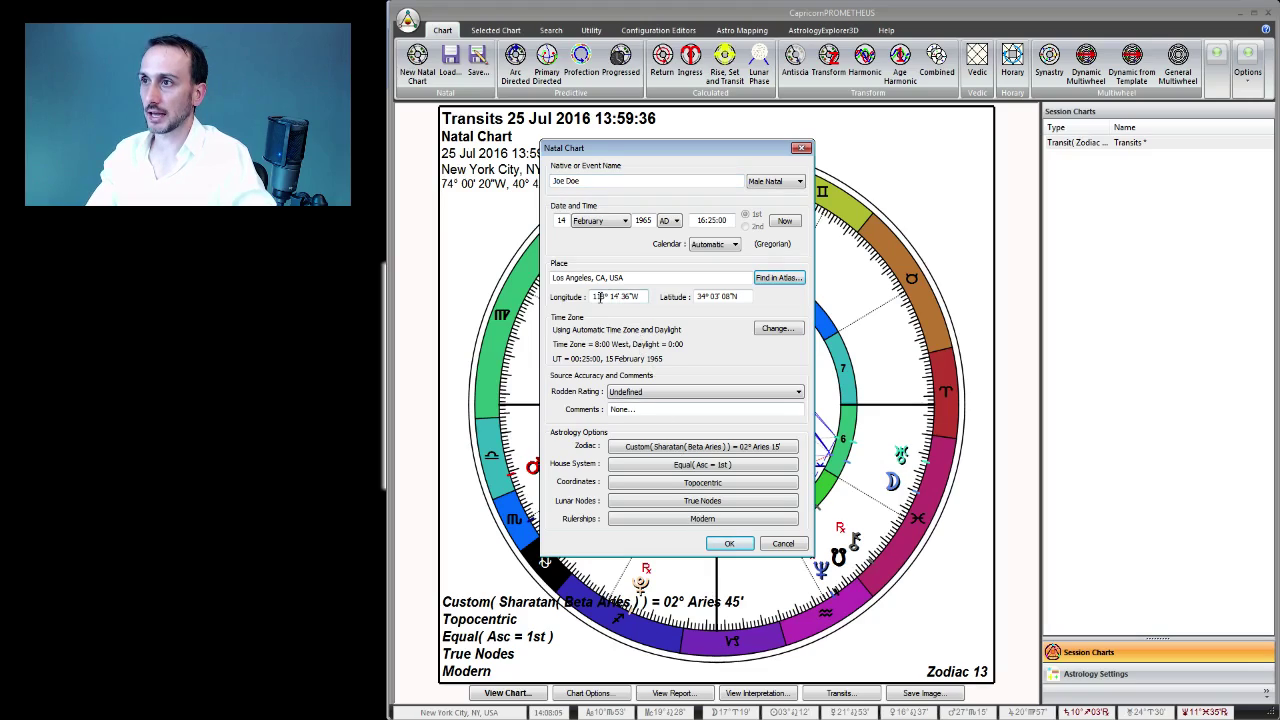
{"action": "left_click", "coordinate": [707, 299]}
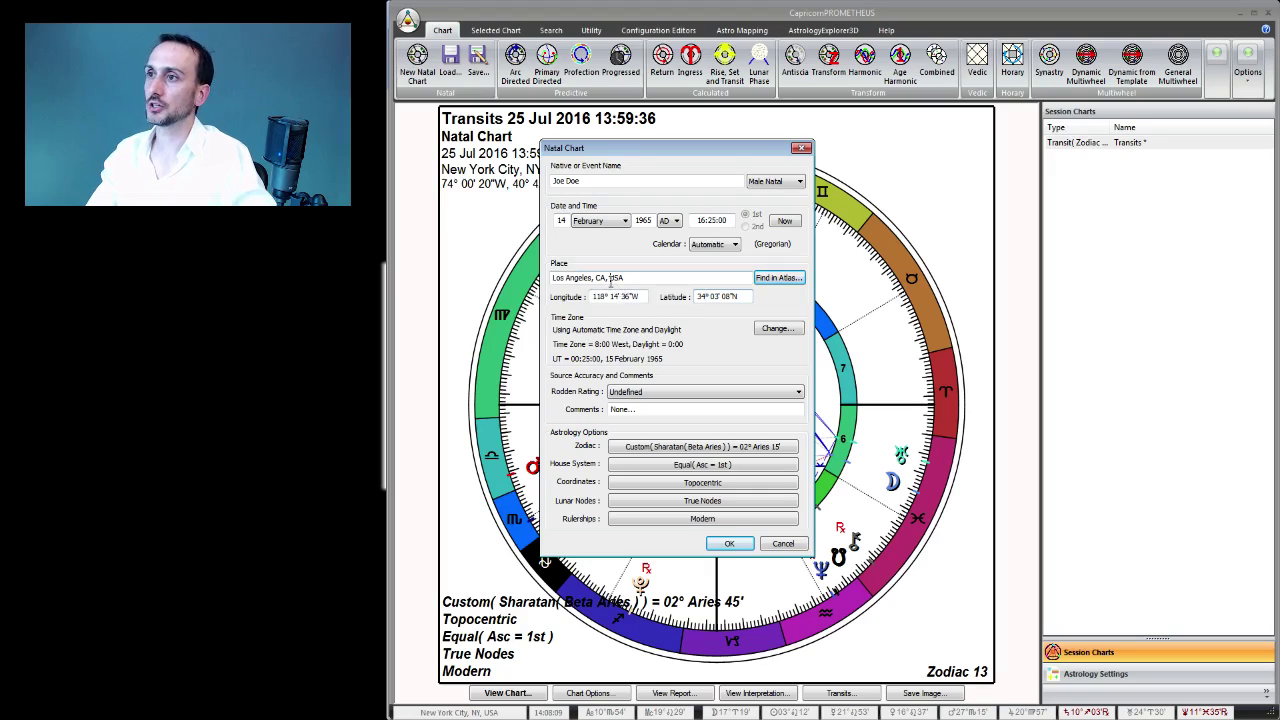
{"action": "left_click_drag", "start_coordinate": [595, 277], "coordinate": [552, 277]}
{"action": "type", "text": "Irvi"}
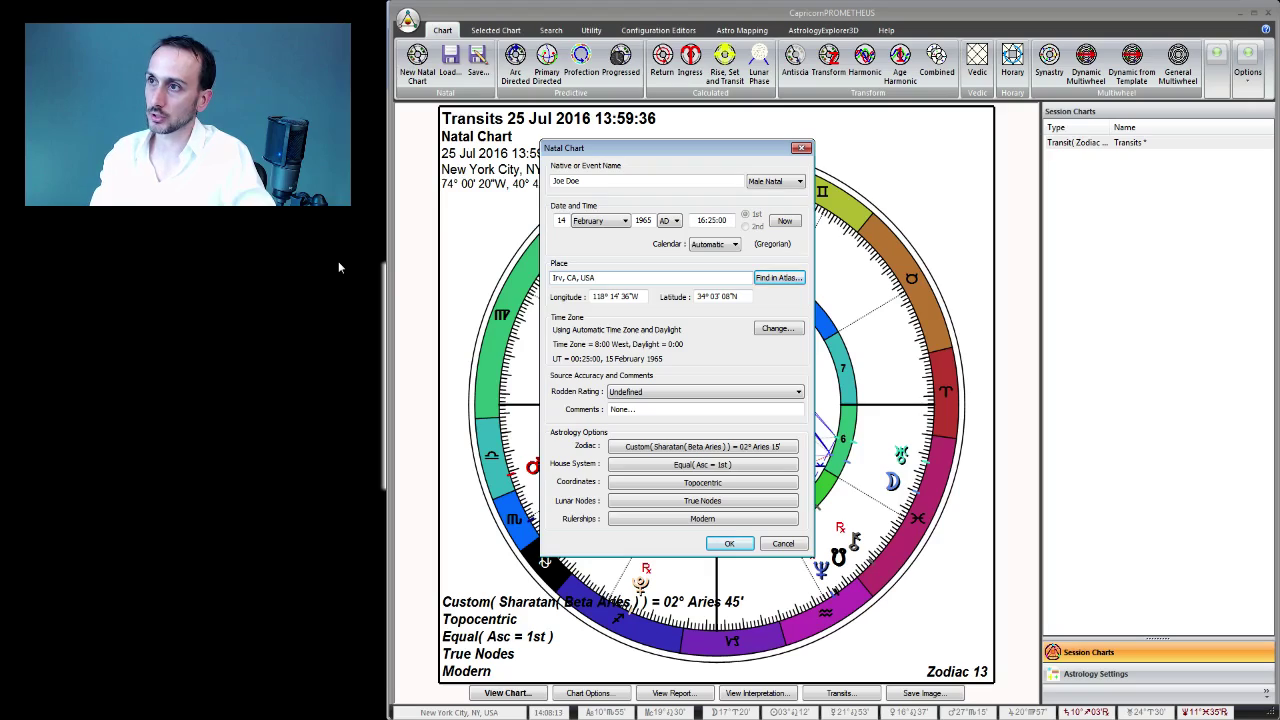
{"action": "type", "text": "ine"}
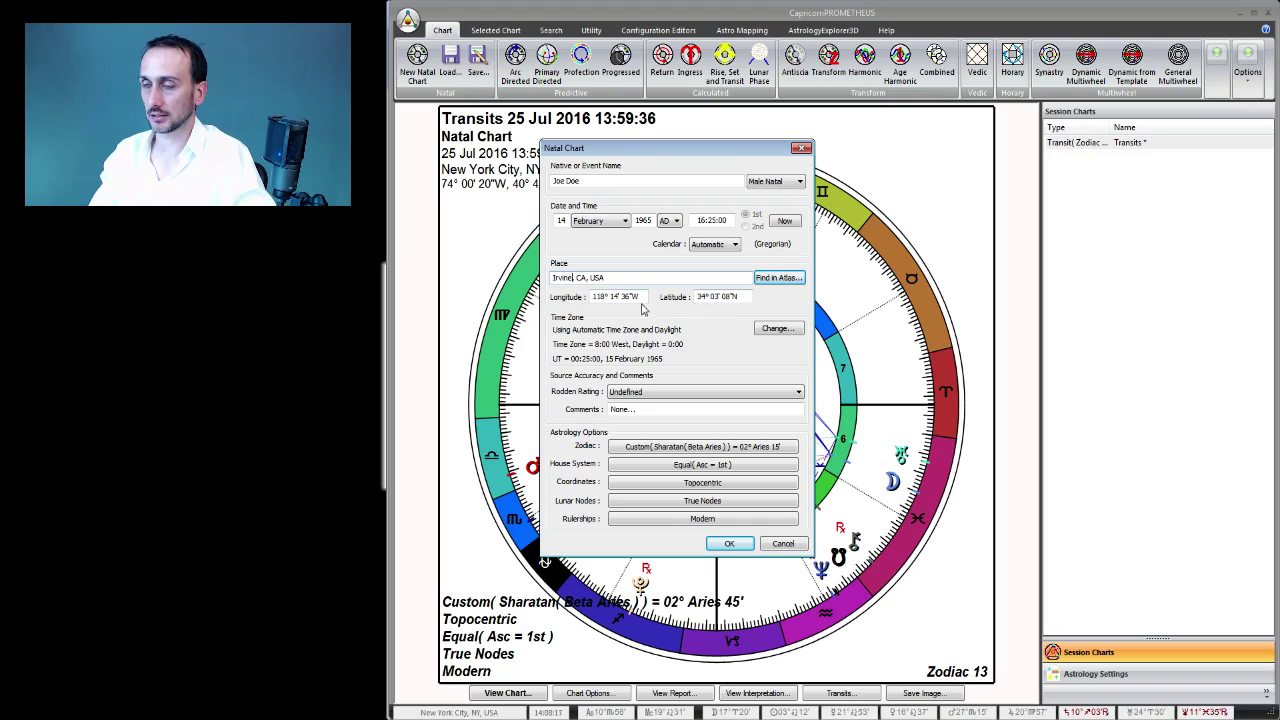
{"action": "left_click_drag", "start_coordinate": [573, 277], "coordinate": [391, 275]}
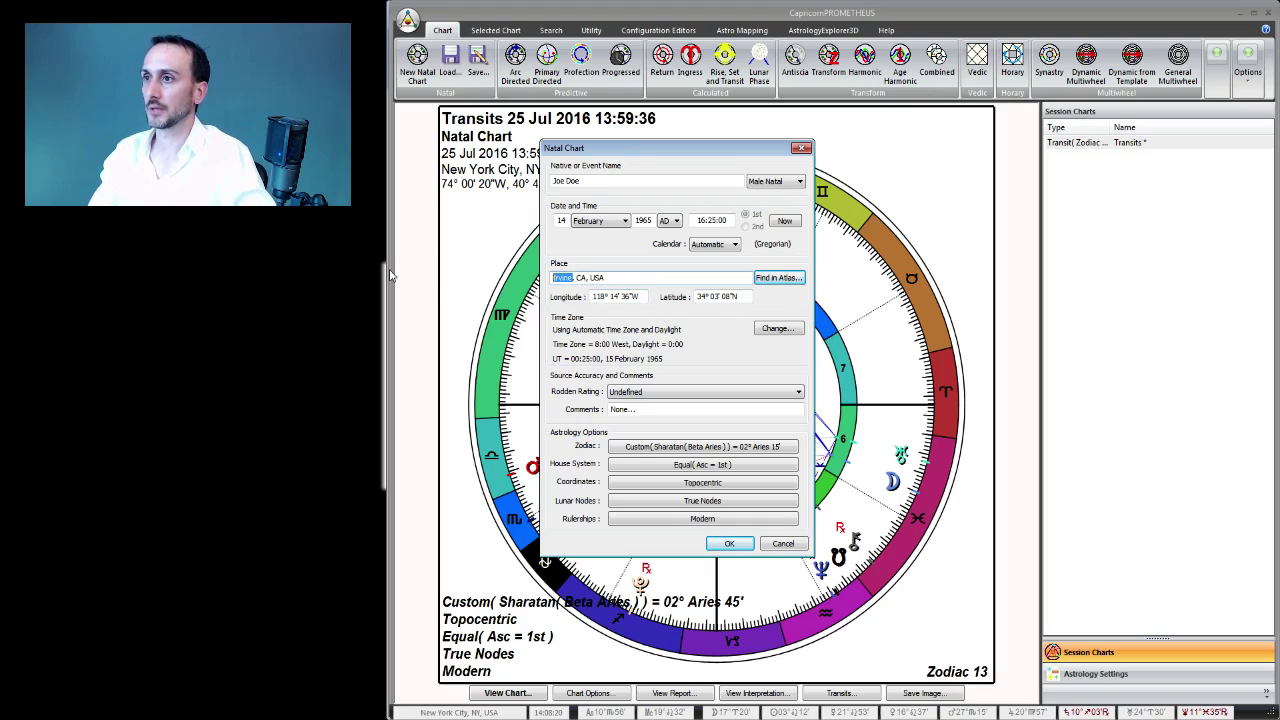
{"action": "type", "text": "Los Angeles"}
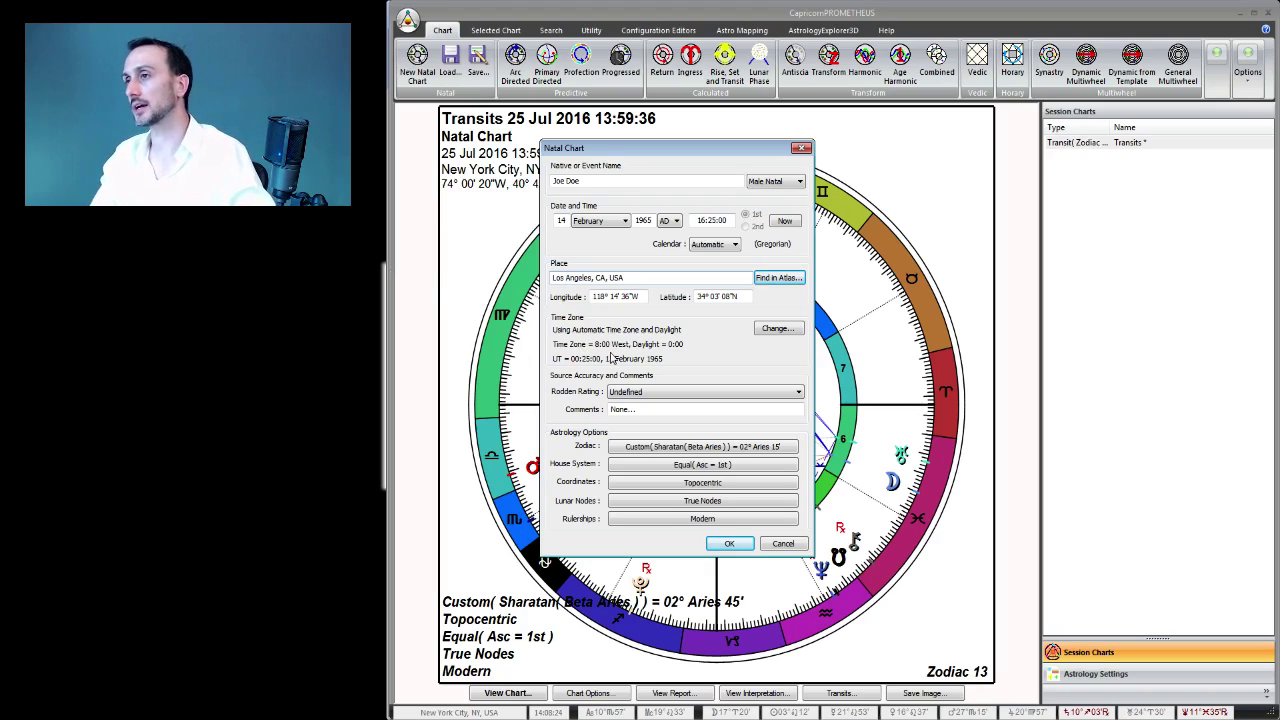
Create the natal chart from the entered data and apply the Zodiac 13 profile to it
{"action": "left_click", "coordinate": [744, 544]}
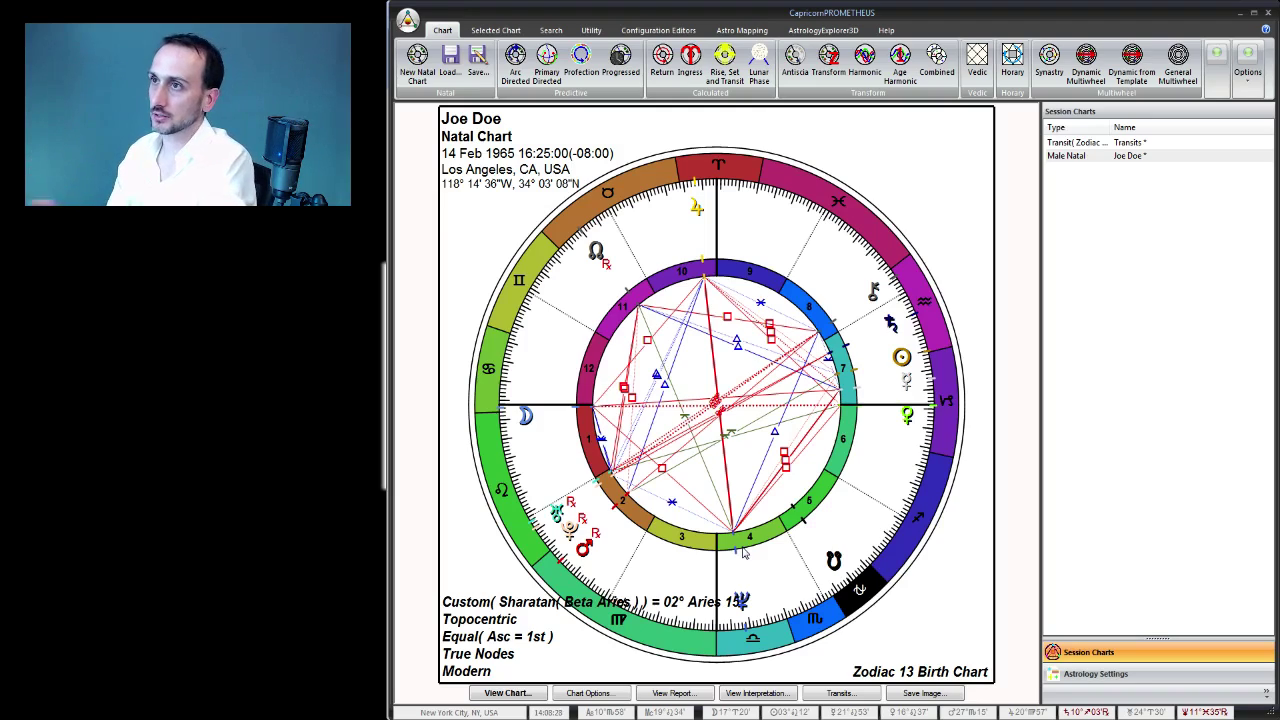
{"action": "right_click", "coordinate": [914, 166]}
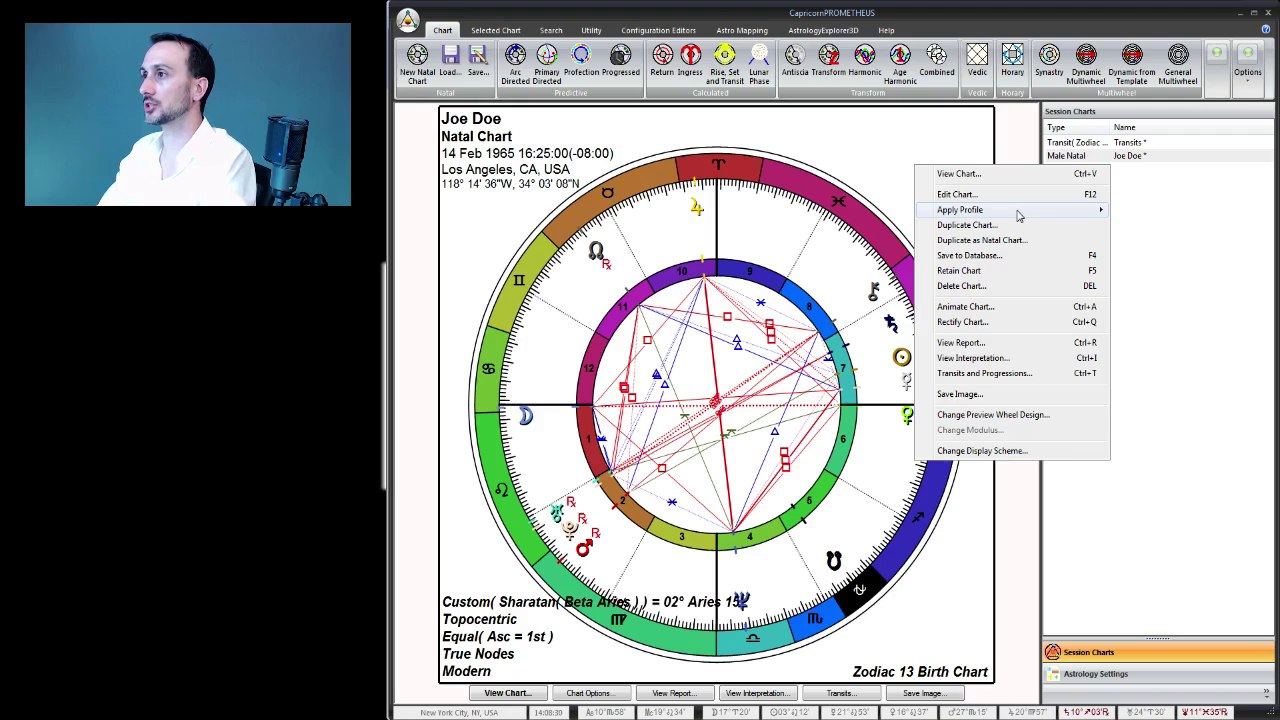
{"action": "mouse_move", "coordinate": [1018, 215]}
{"action": "left_click", "coordinate": [1150, 225]}
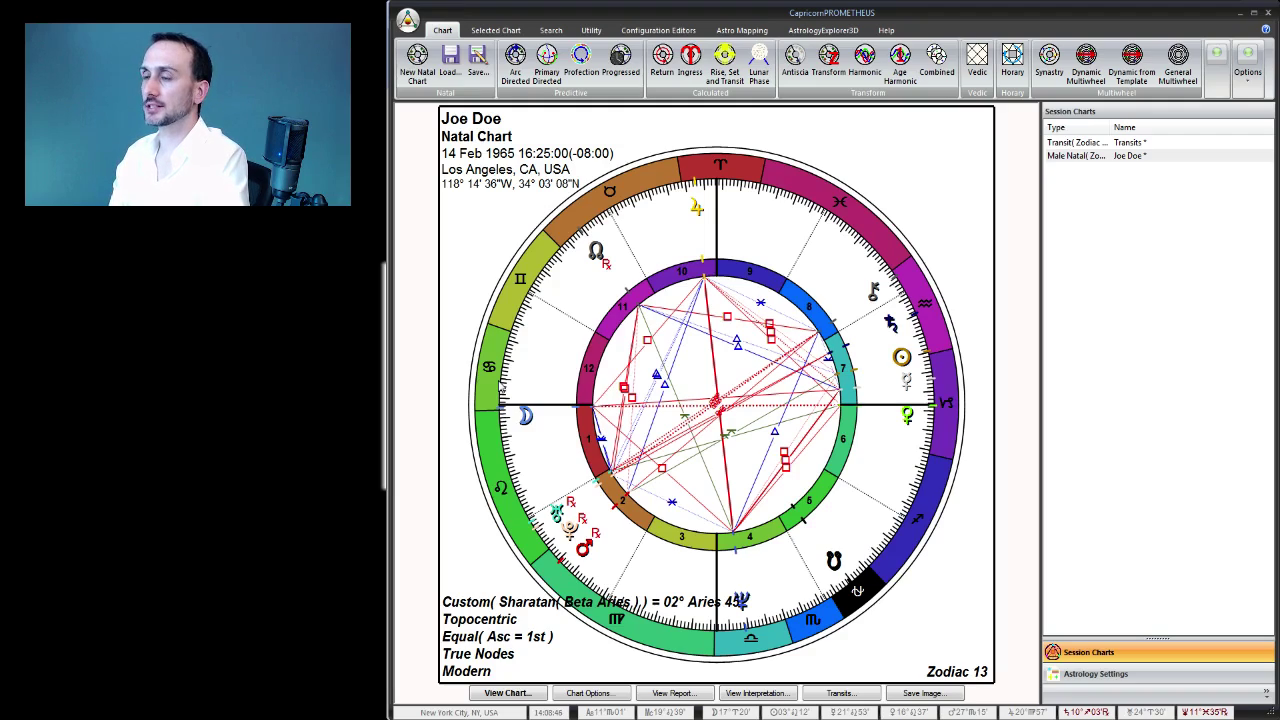
Preview the Single Wheel page design for the natal chart and leave the design chooser without applying it
{"action": "left_click", "coordinate": [507, 693]}
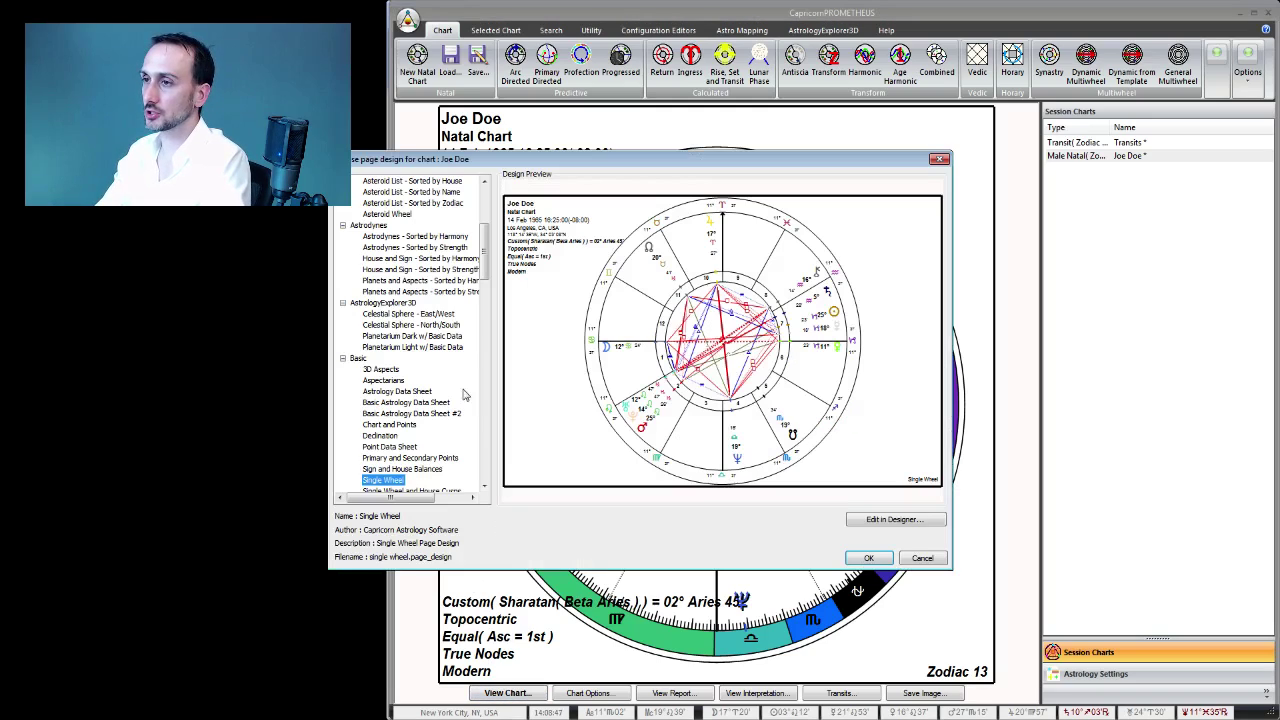
{"action": "left_click", "coordinate": [906, 560]}
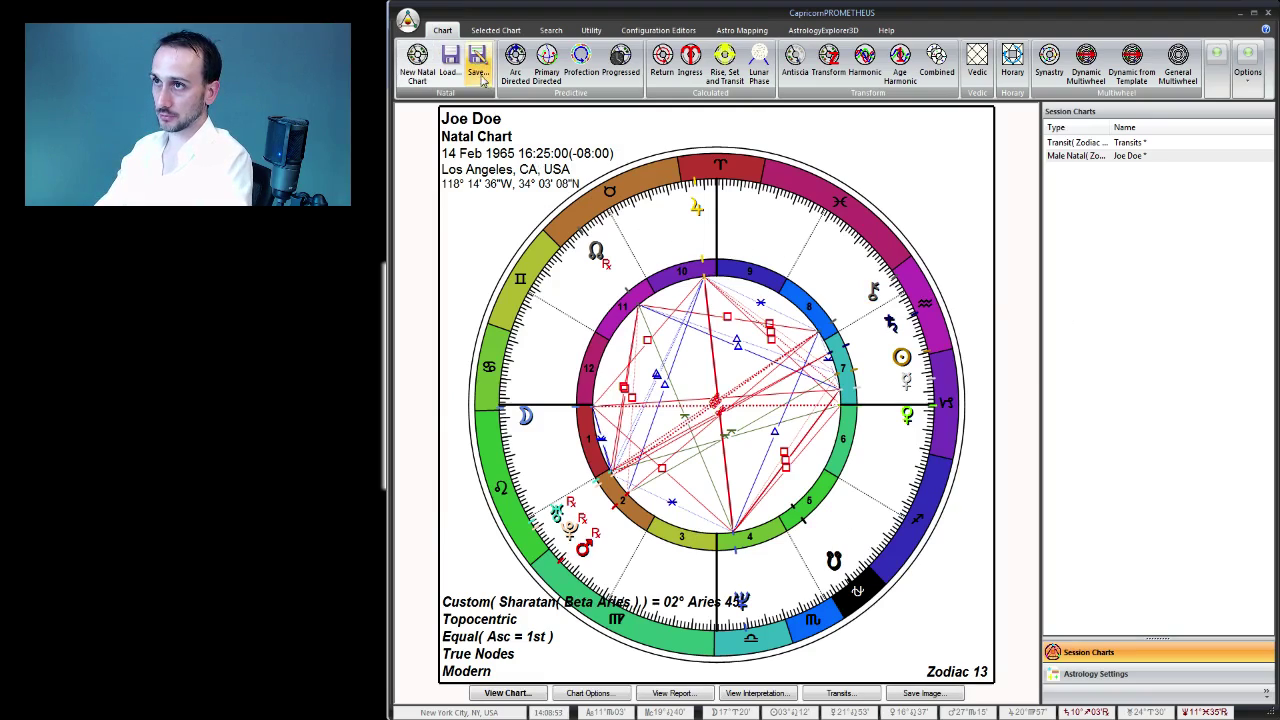
Compare the transit chart with the male natal chart by alternating between them in the session charts
{"action": "right_click", "coordinate": [1163, 158]}
{"action": "left_click", "coordinate": [1073, 157]}
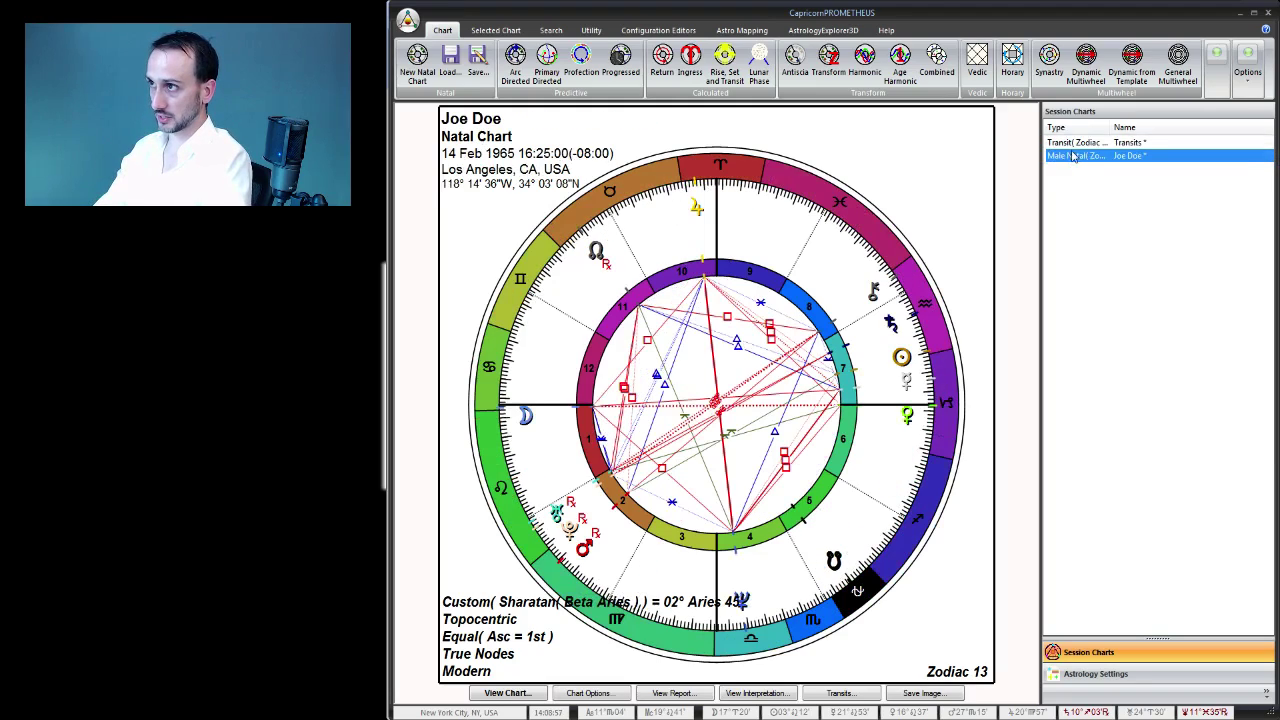
{"action": "key", "text": "Up"}
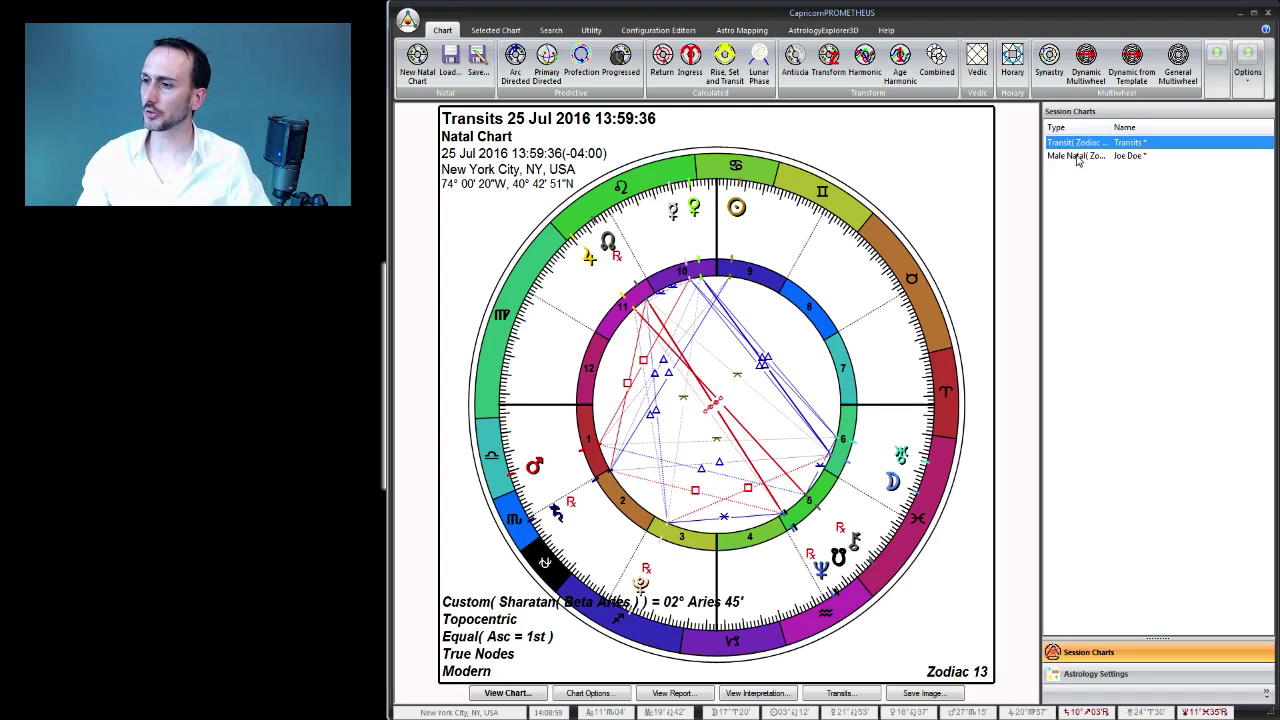
{"action": "key", "text": "Down"}
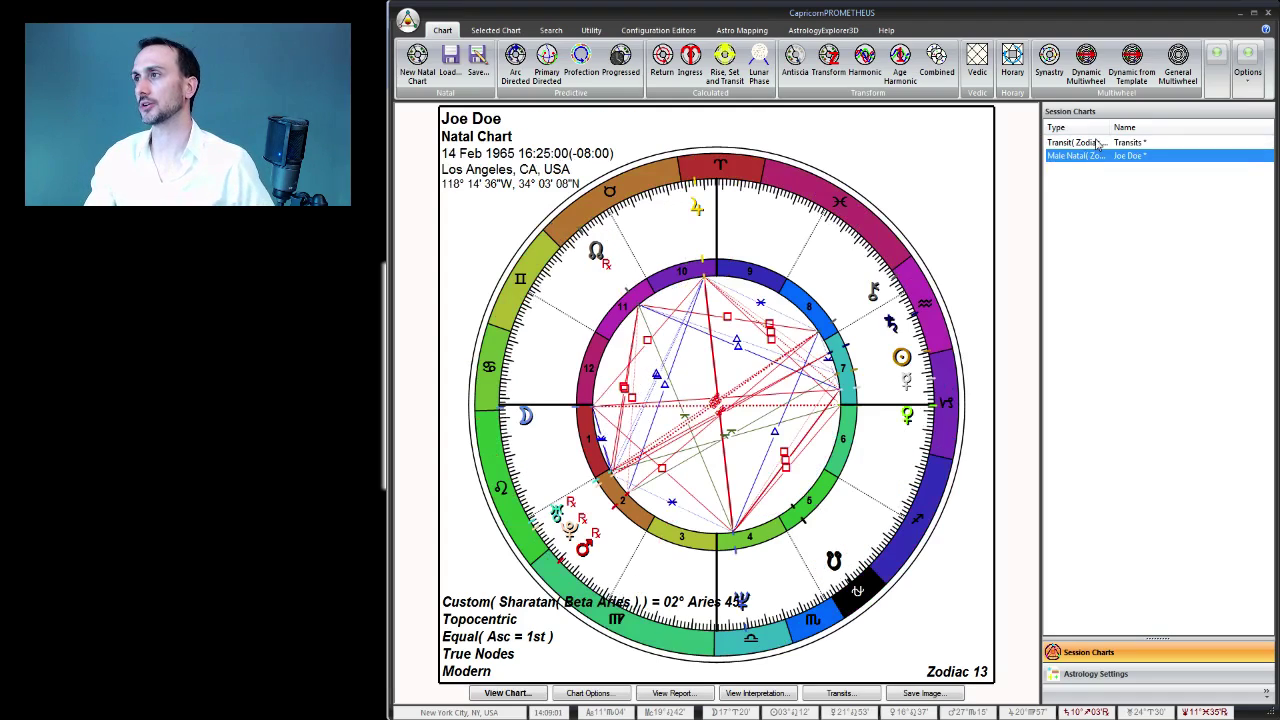
{"action": "key", "text": "Up"}
{"action": "key", "text": "Down"}
{"action": "key", "text": "Up"}
{"action": "key", "text": "Down"}
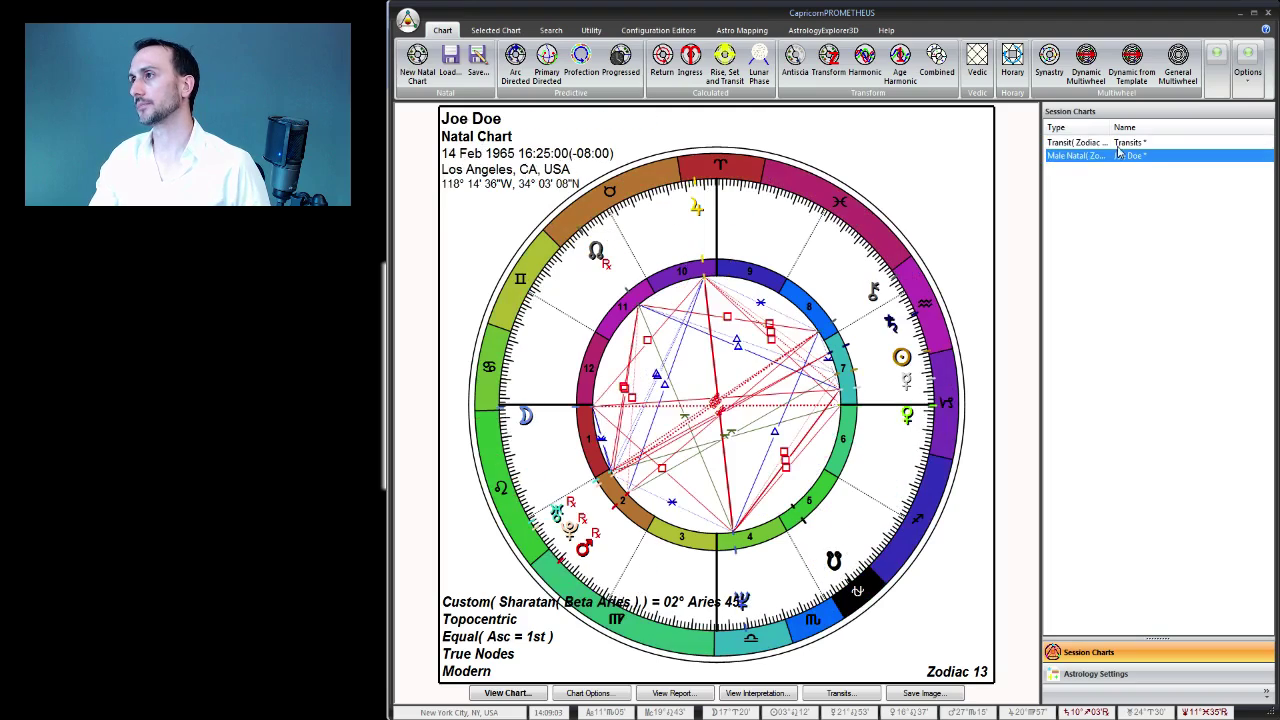
{"action": "key", "text": "Up"}
{"action": "key", "text": "Down"}
{"action": "key", "text": "Up"}
{"action": "key", "text": "Down"}
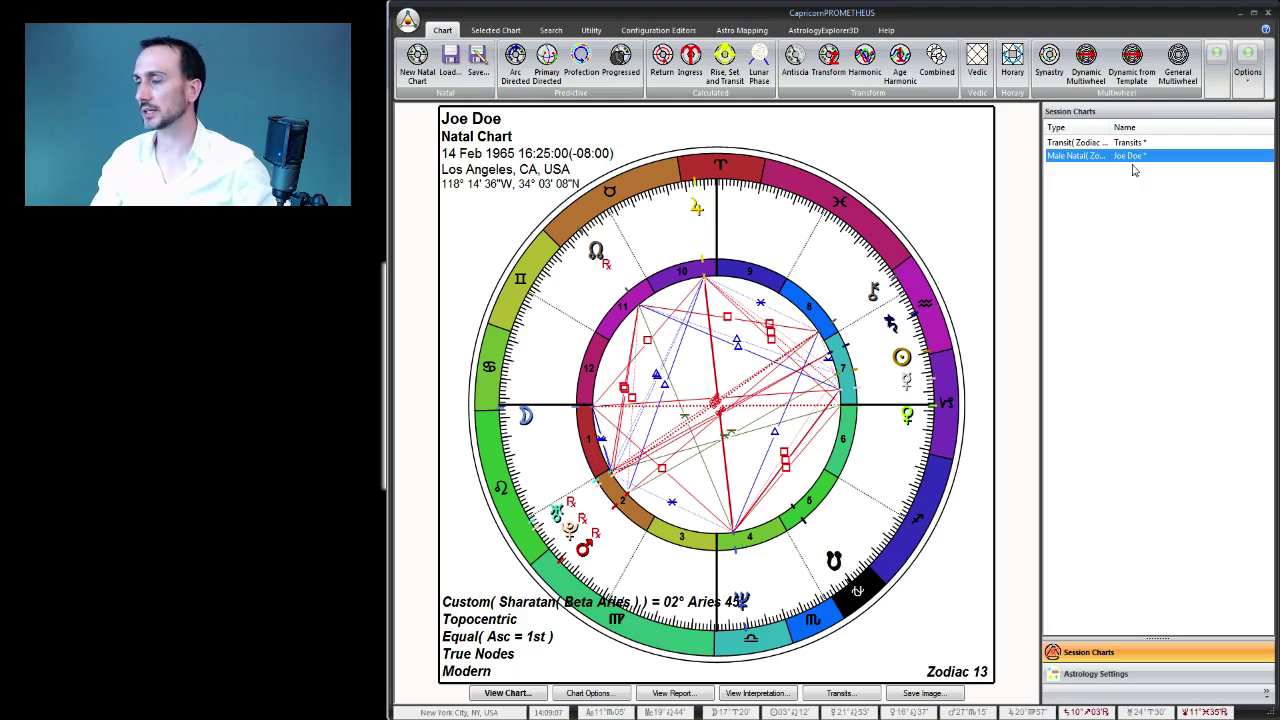
{"action": "left_click", "coordinate": [1140, 145]}
{"action": "left_click", "coordinate": [1139, 160]}
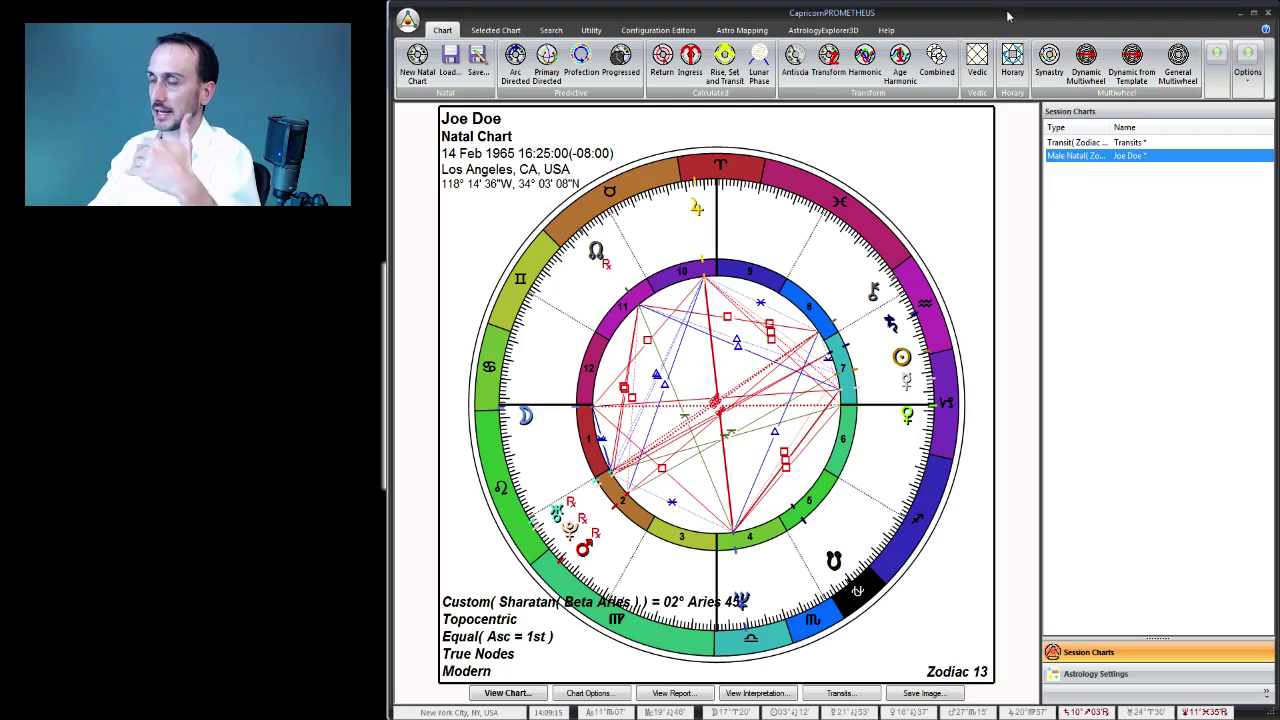
Review the chart actions available for the male natal chart, including Save to Database
{"action": "right_click", "coordinate": [1092, 162]}
{"action": "left_click", "coordinate": [1078, 165]}
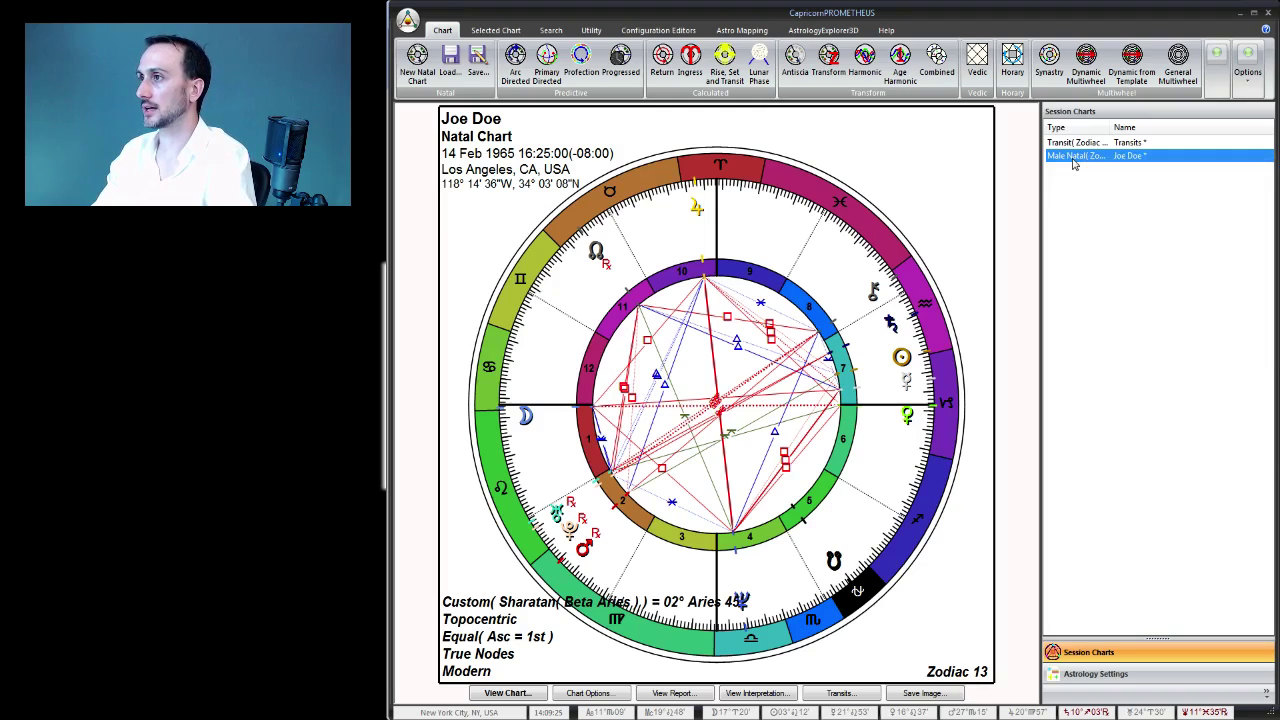
{"action": "right_click", "coordinate": [1106, 163]}
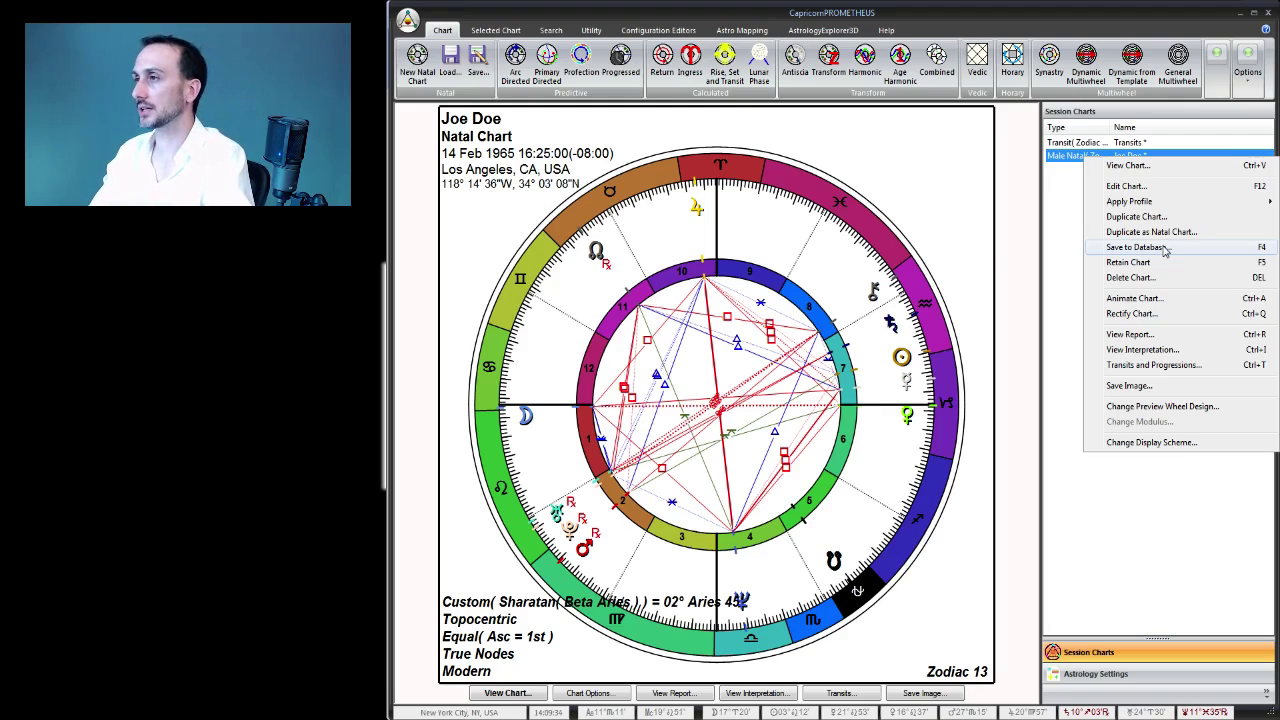
{"action": "left_click", "coordinate": [979, 244]}
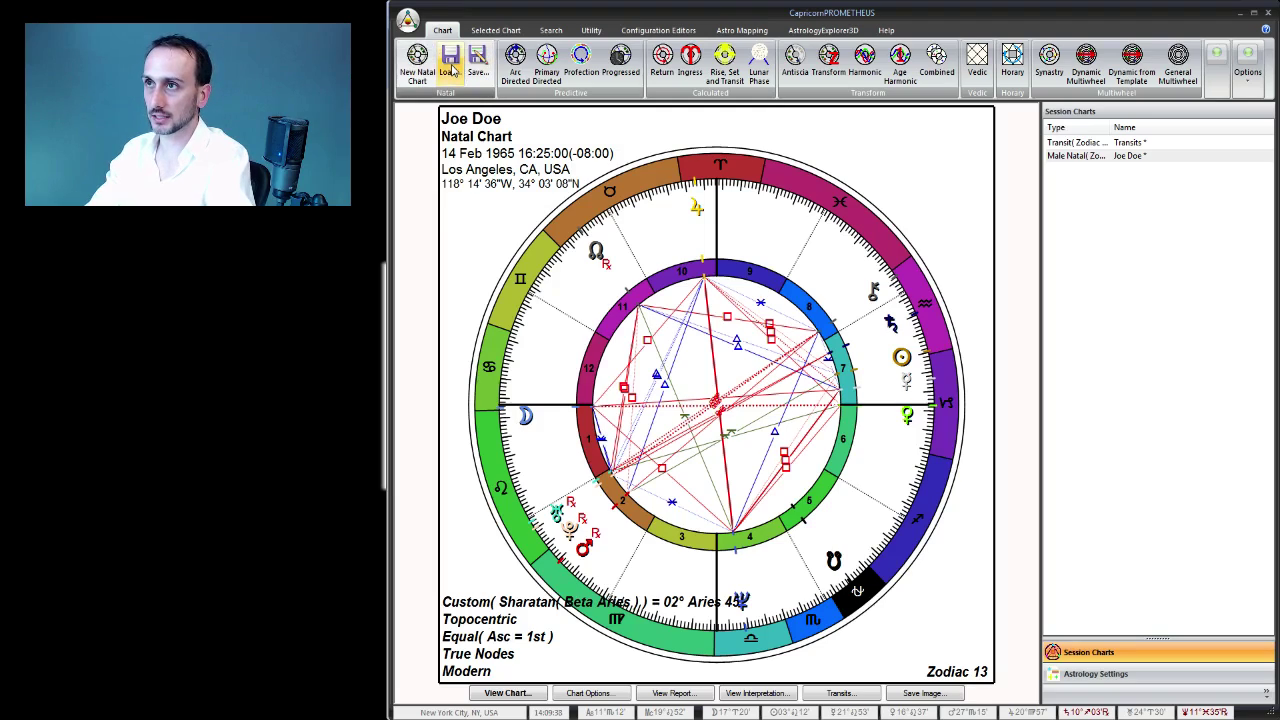
Look at the chart databases available for loading and at the actions offered for the session charts
{"action": "left_click", "coordinate": [450, 68]}
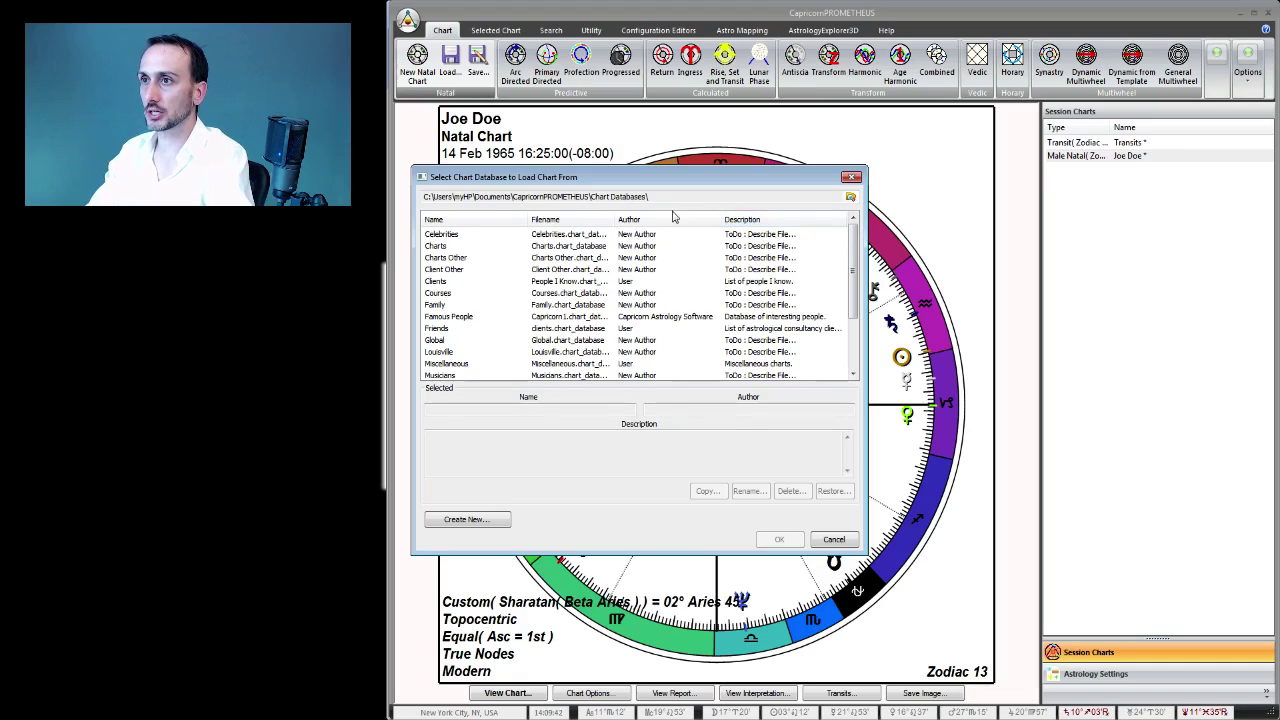
{"action": "left_click", "coordinate": [851, 177]}
{"action": "right_click", "coordinate": [1092, 216]}
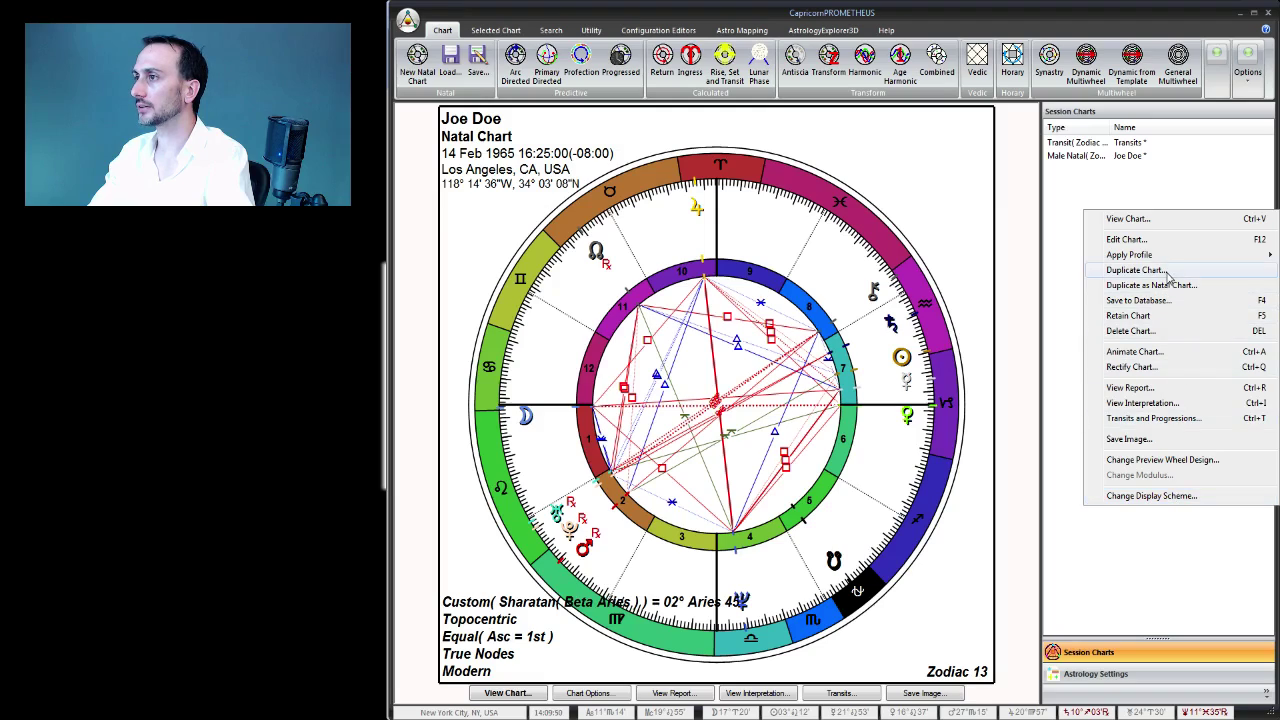
{"action": "left_click", "coordinate": [889, 233]}
Browse the databases available for loading, including Family, Charts Other, Client Other and Charts, and leave the chooser without loading
{"action": "left_click", "coordinate": [443, 61]}
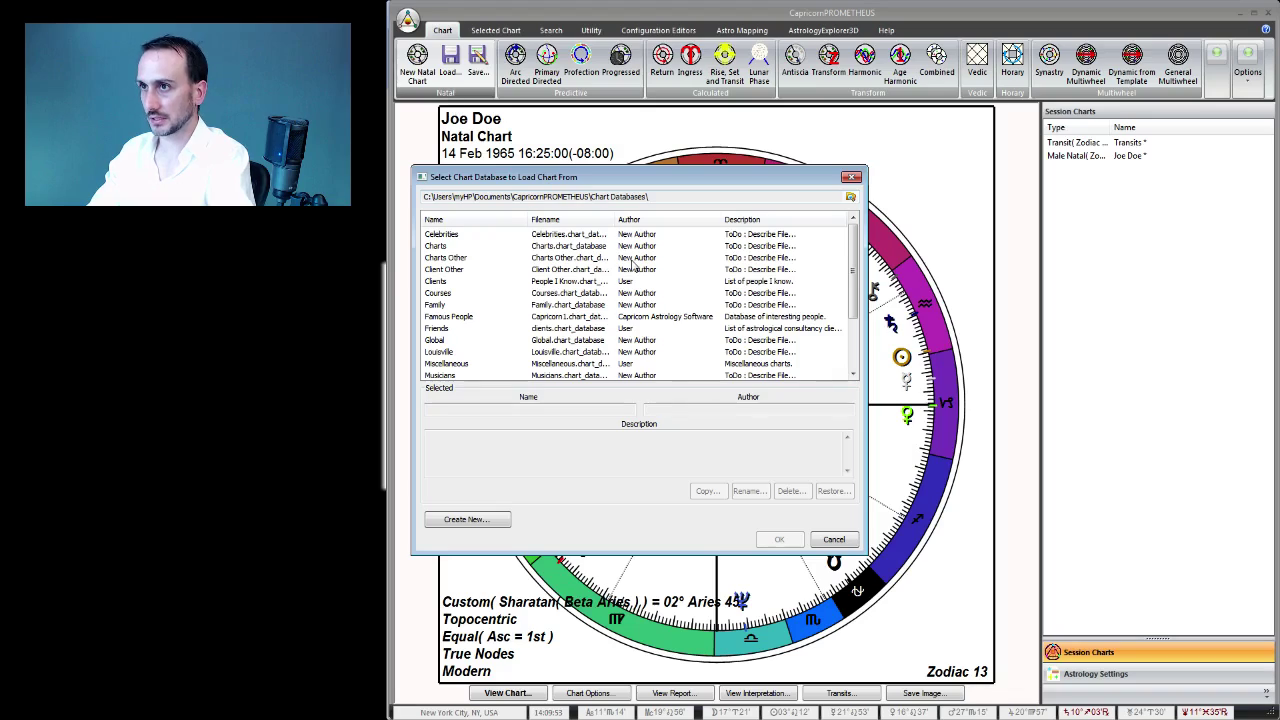
{"action": "left_click", "coordinate": [437, 305]}
{"action": "left_click", "coordinate": [455, 285]}
{"action": "left_click", "coordinate": [457, 258]}
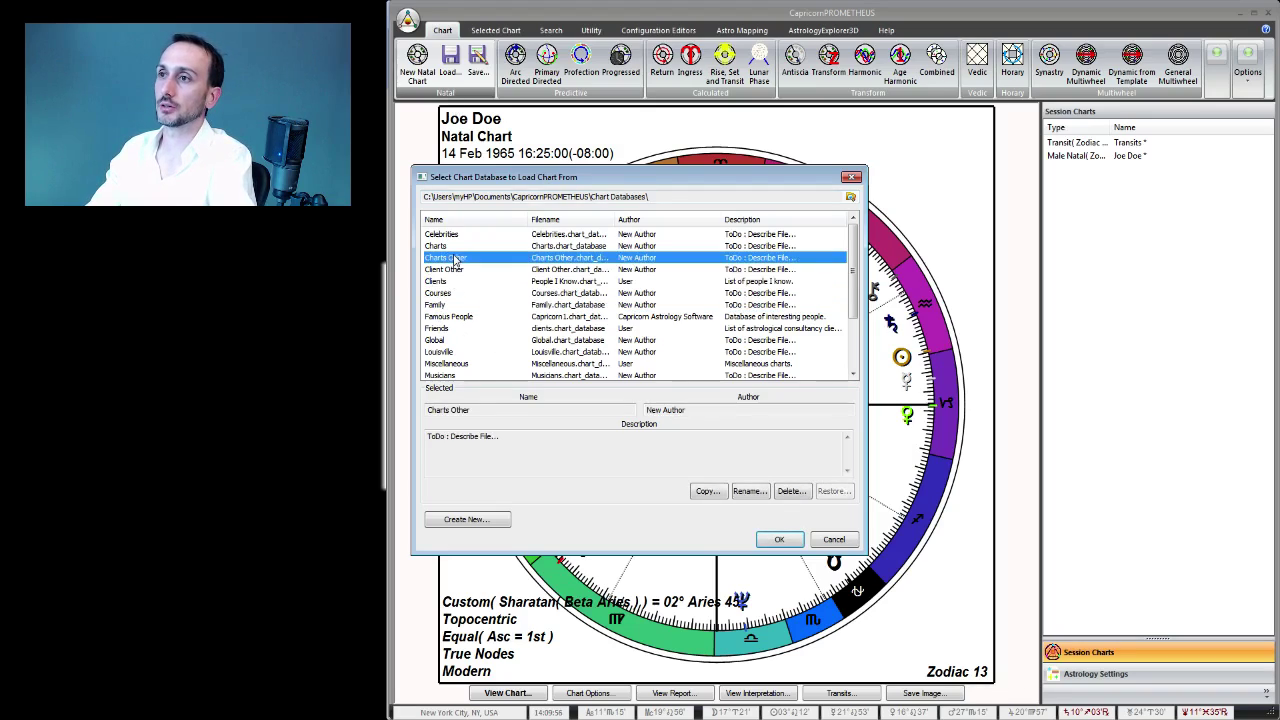
{"action": "left_click", "coordinate": [460, 270]}
{"action": "left_click", "coordinate": [466, 245]}
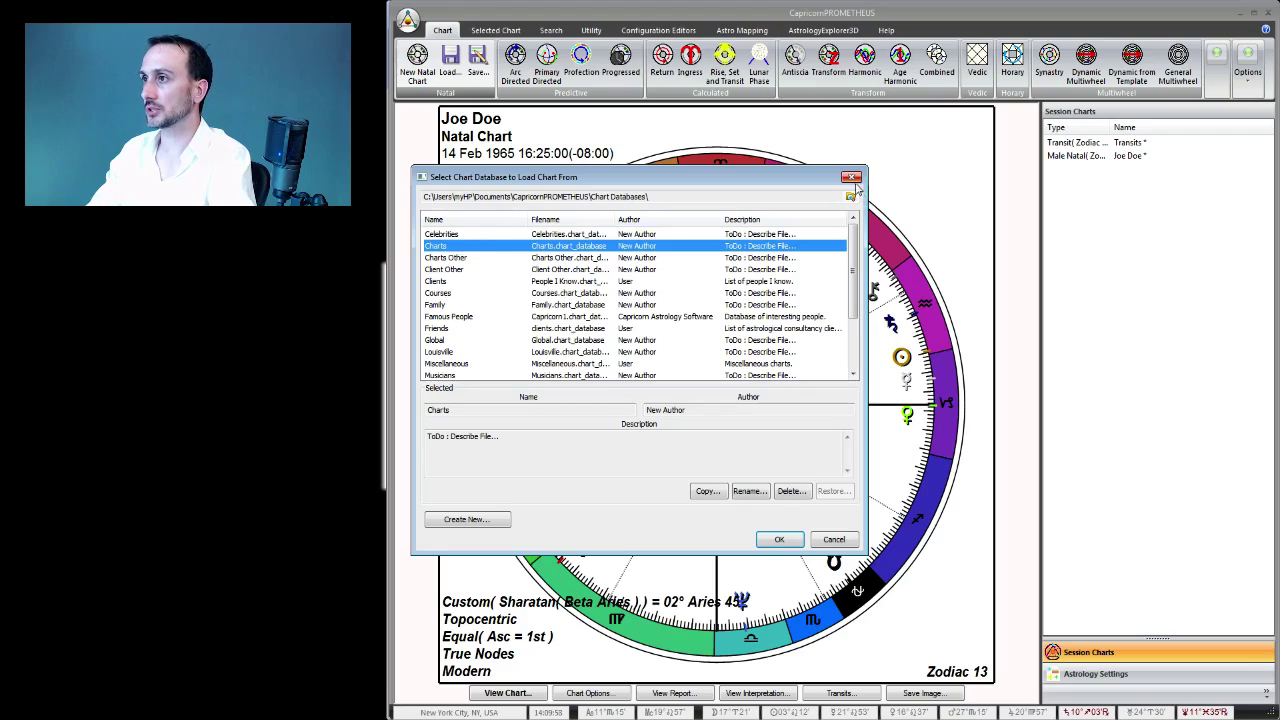
{"action": "left_click", "coordinate": [851, 177]}
Examine the databases offered for saving the male natal chart, including Clients, Miscellaneous and Friends, and leave without saving
{"action": "right_click", "coordinate": [1093, 157]}
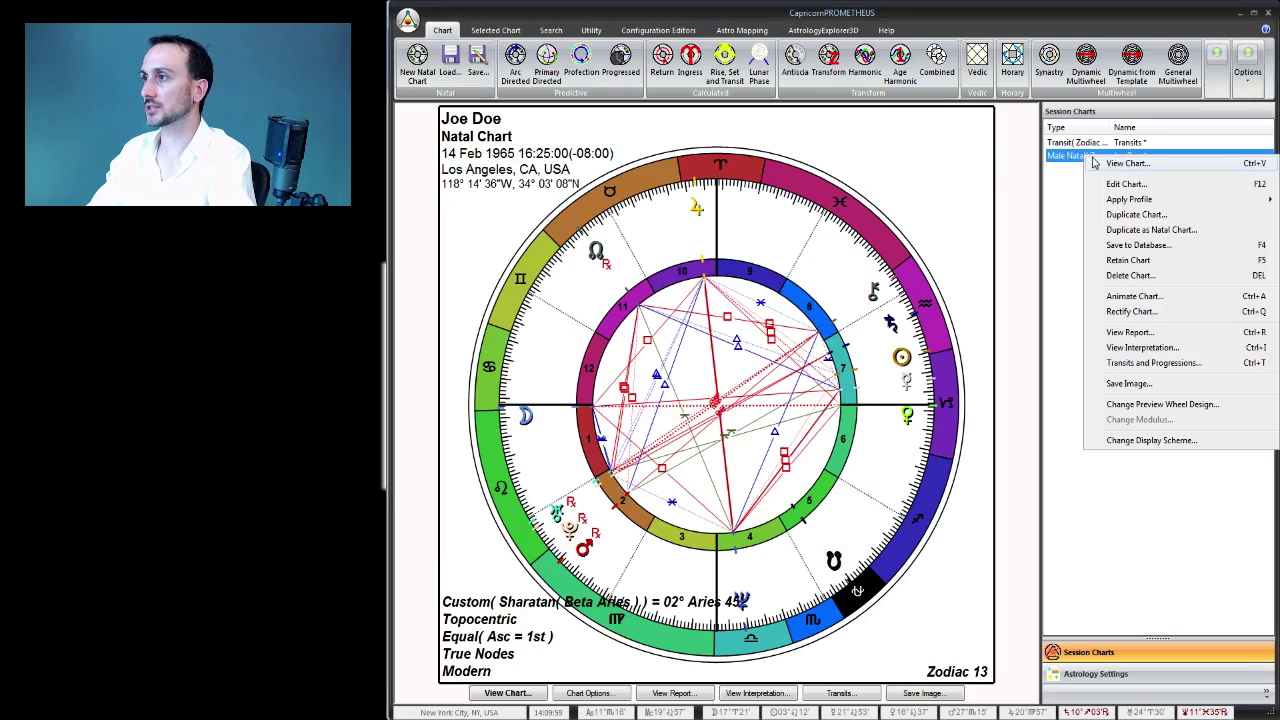
{"action": "left_click", "coordinate": [1186, 245]}
{"action": "left_click", "coordinate": [469, 285]}
{"action": "left_click", "coordinate": [450, 328]}
{"action": "left_click", "coordinate": [453, 362]}
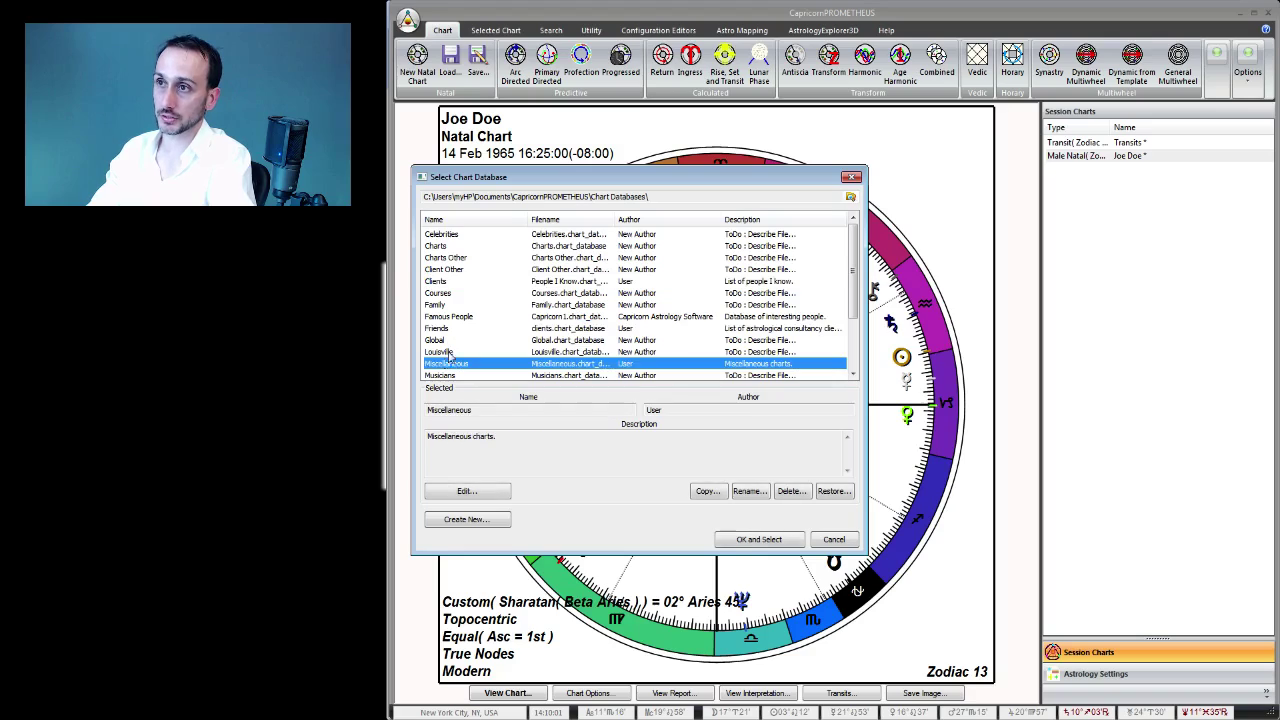
{"action": "left_click", "coordinate": [455, 326]}
{"action": "left_click", "coordinate": [443, 281]}
{"action": "left_click", "coordinate": [453, 245]}
{"action": "left_click", "coordinate": [455, 260]}
{"action": "left_click", "coordinate": [456, 282]}
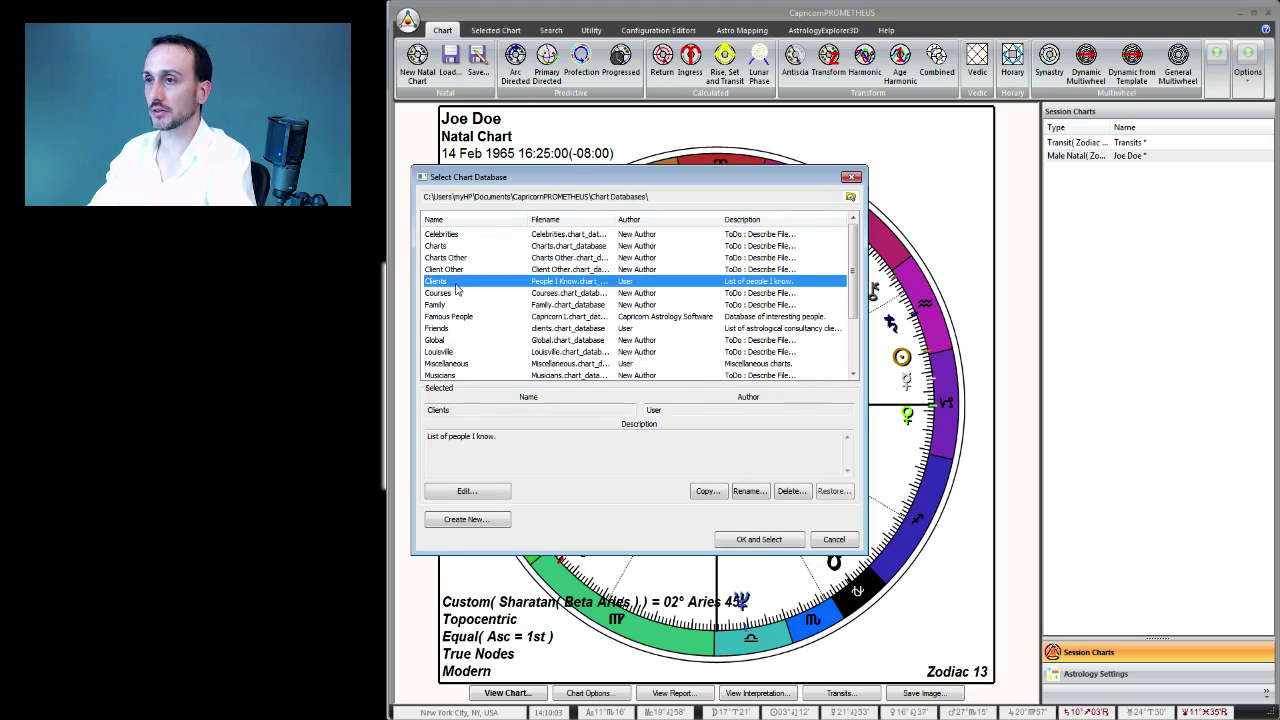
{"action": "left_click", "coordinate": [455, 293]}
{"action": "left_click", "coordinate": [452, 286]}
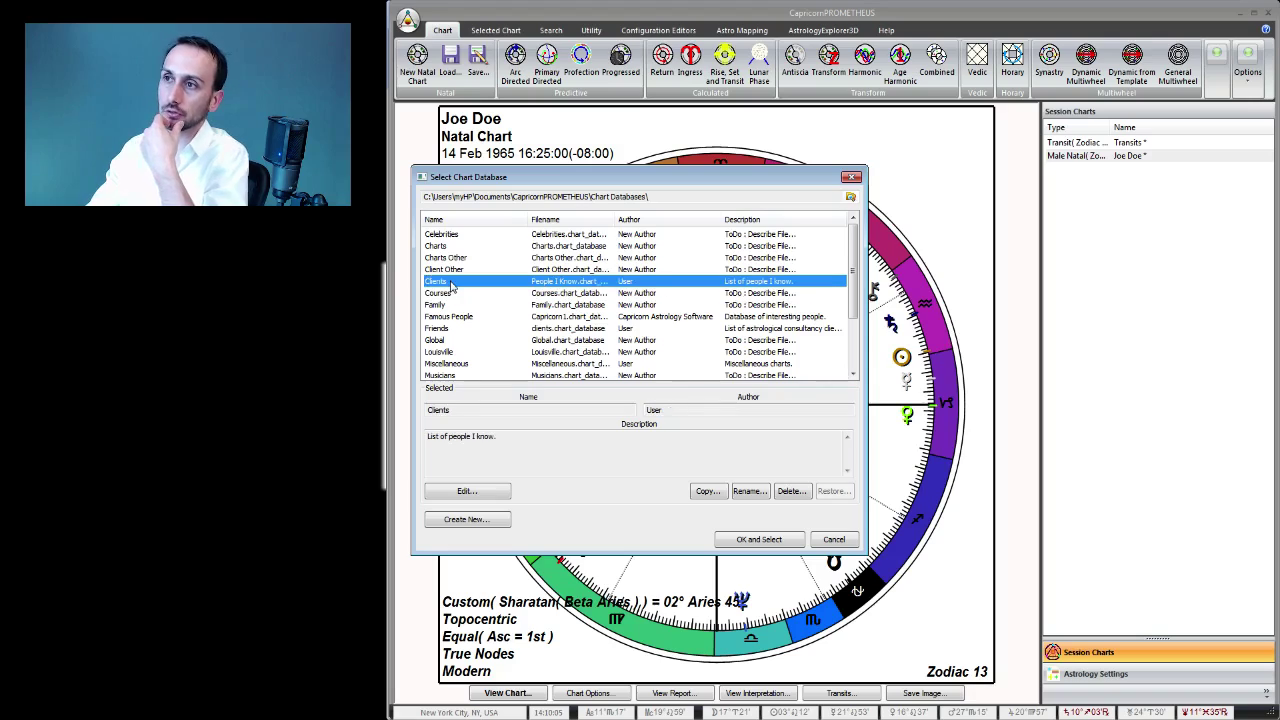
{"action": "left_click", "coordinate": [452, 333]}
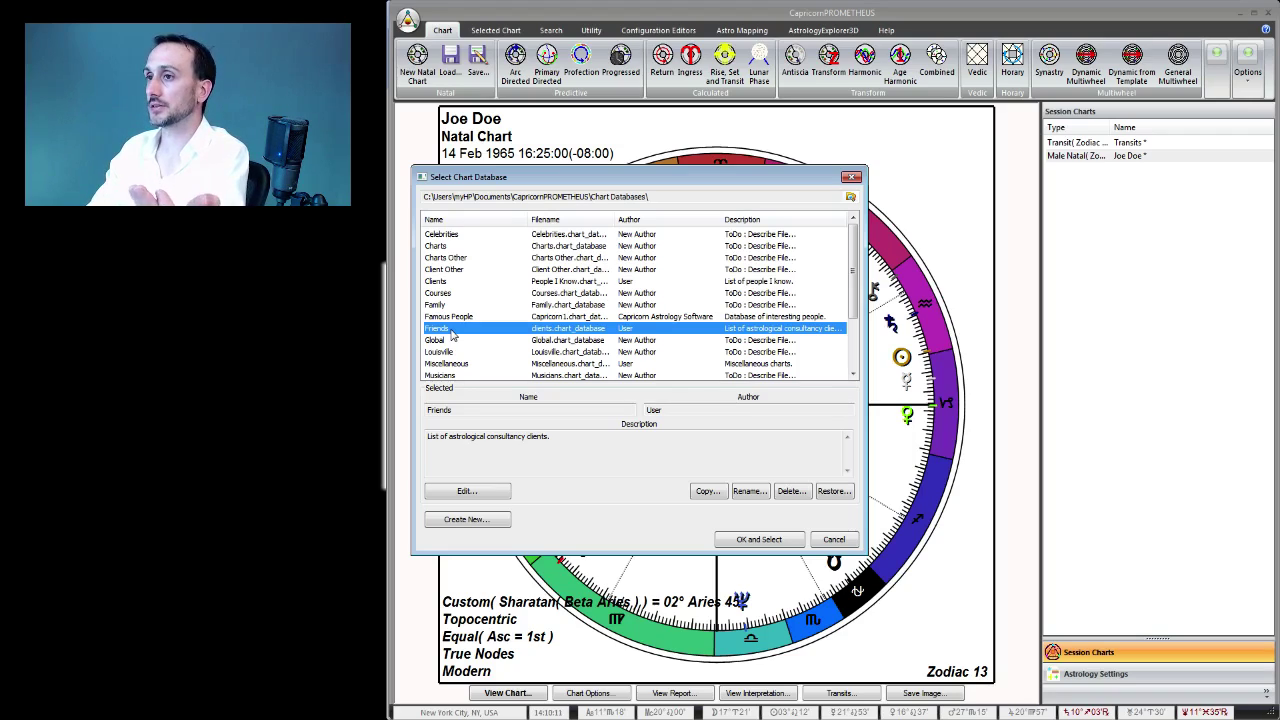
{"action": "left_click", "coordinate": [447, 342]}
{"action": "left_click", "coordinate": [446, 330]}
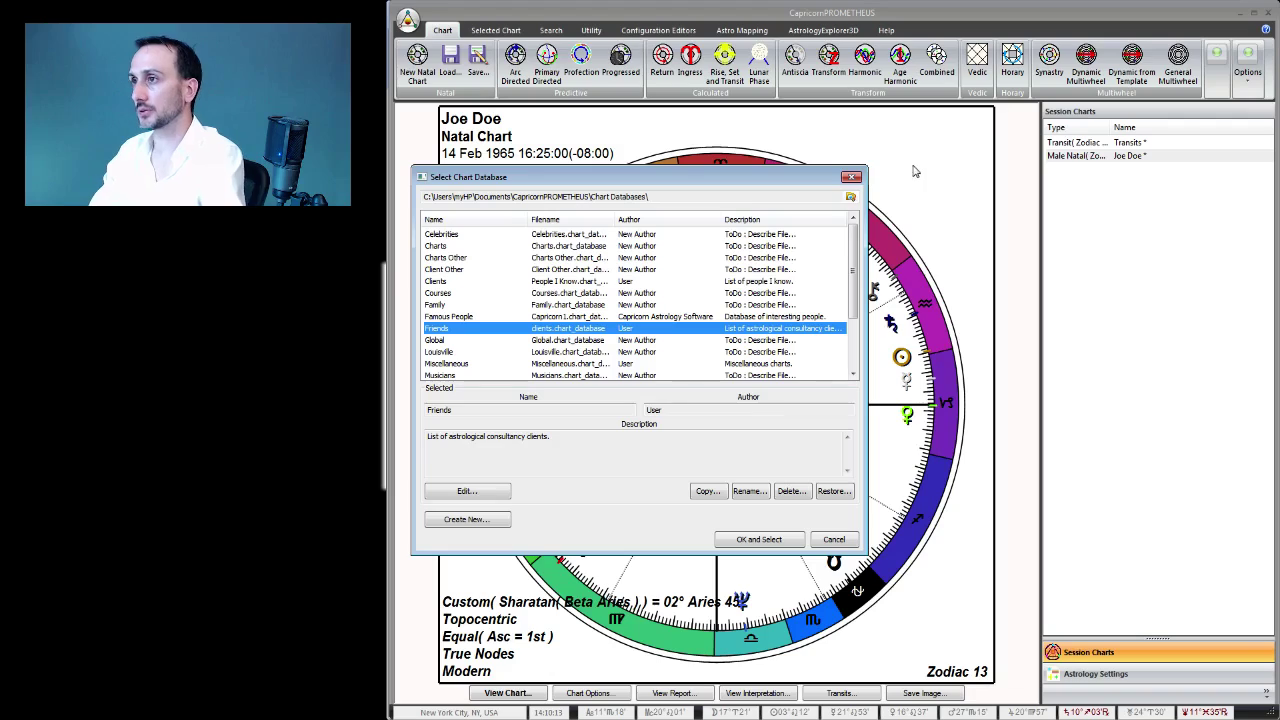
{"action": "left_click", "coordinate": [853, 178]}
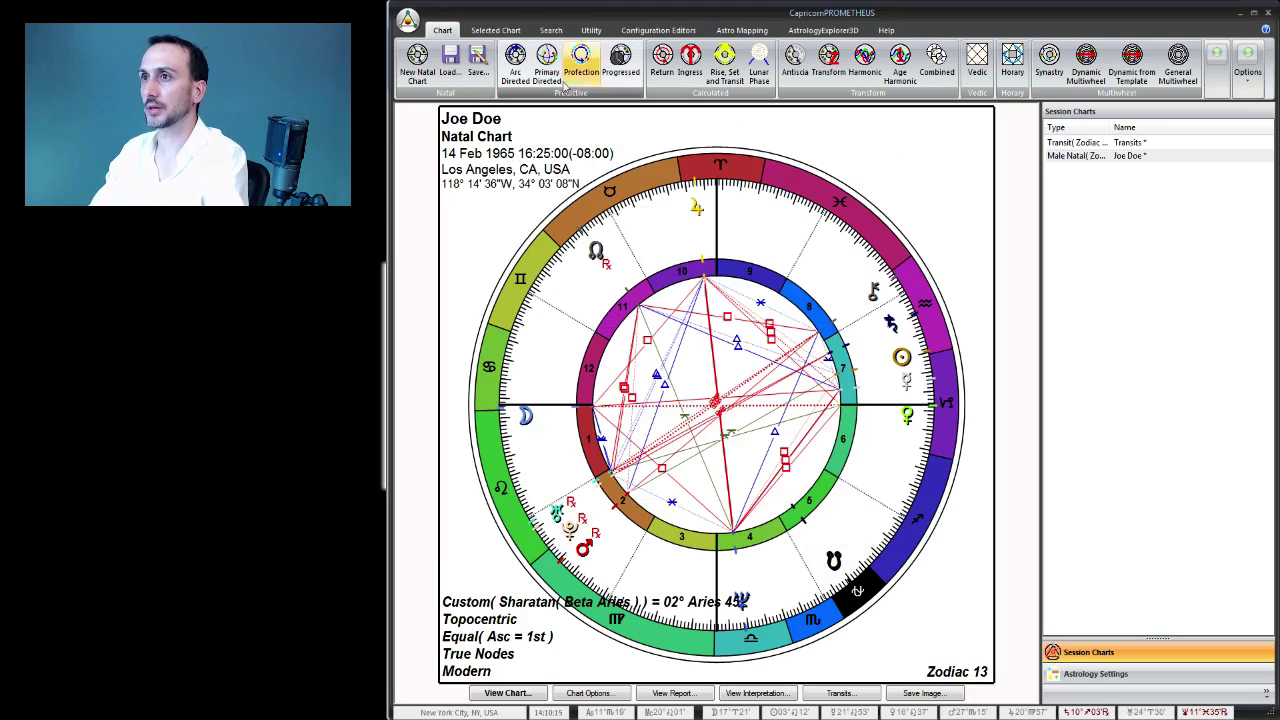
View the charts stored in the Friends database and close the list without loading any
{"action": "left_click", "coordinate": [452, 68]}
{"action": "left_click", "coordinate": [450, 333]}
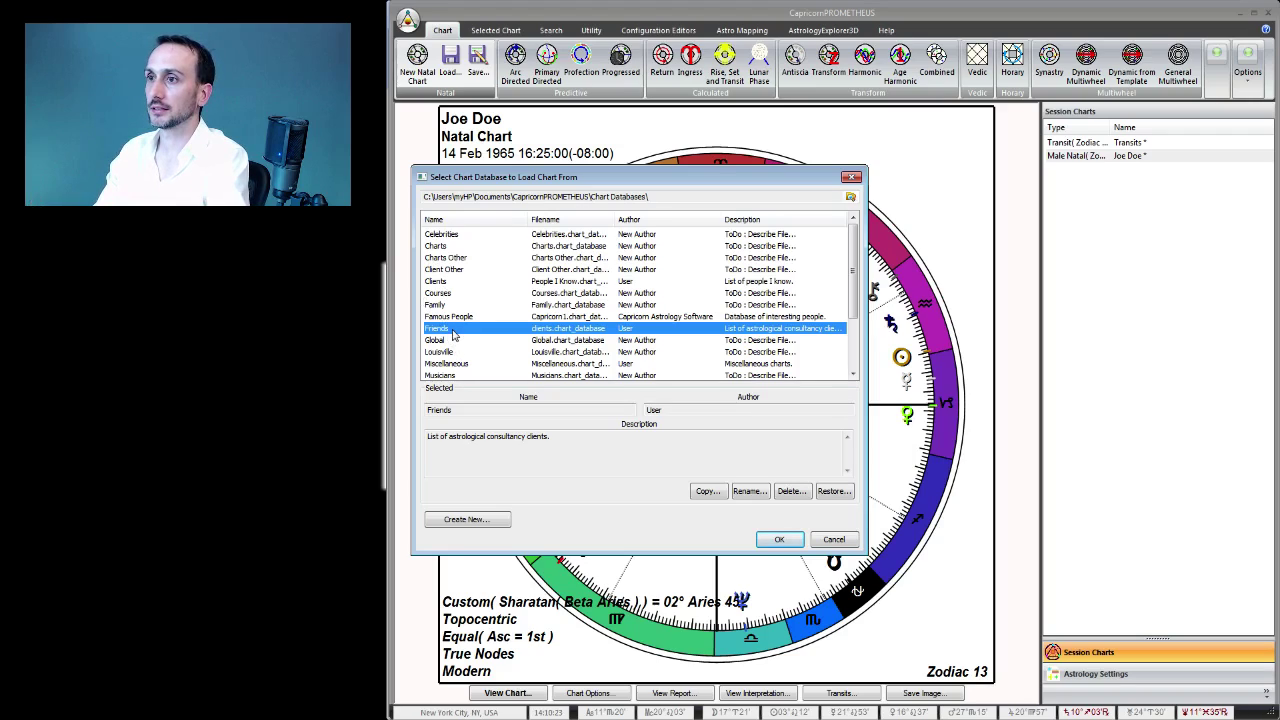
{"action": "left_click", "coordinate": [779, 539]}
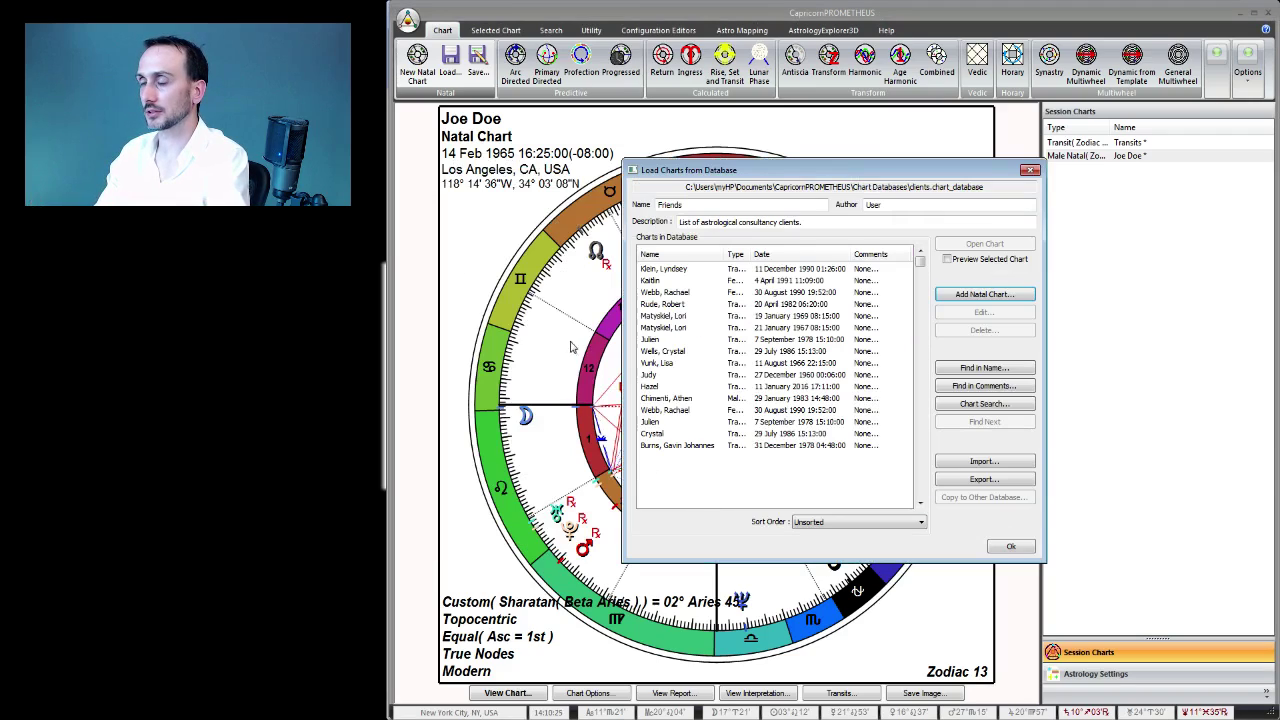
{"action": "left_click", "coordinate": [1031, 171]}
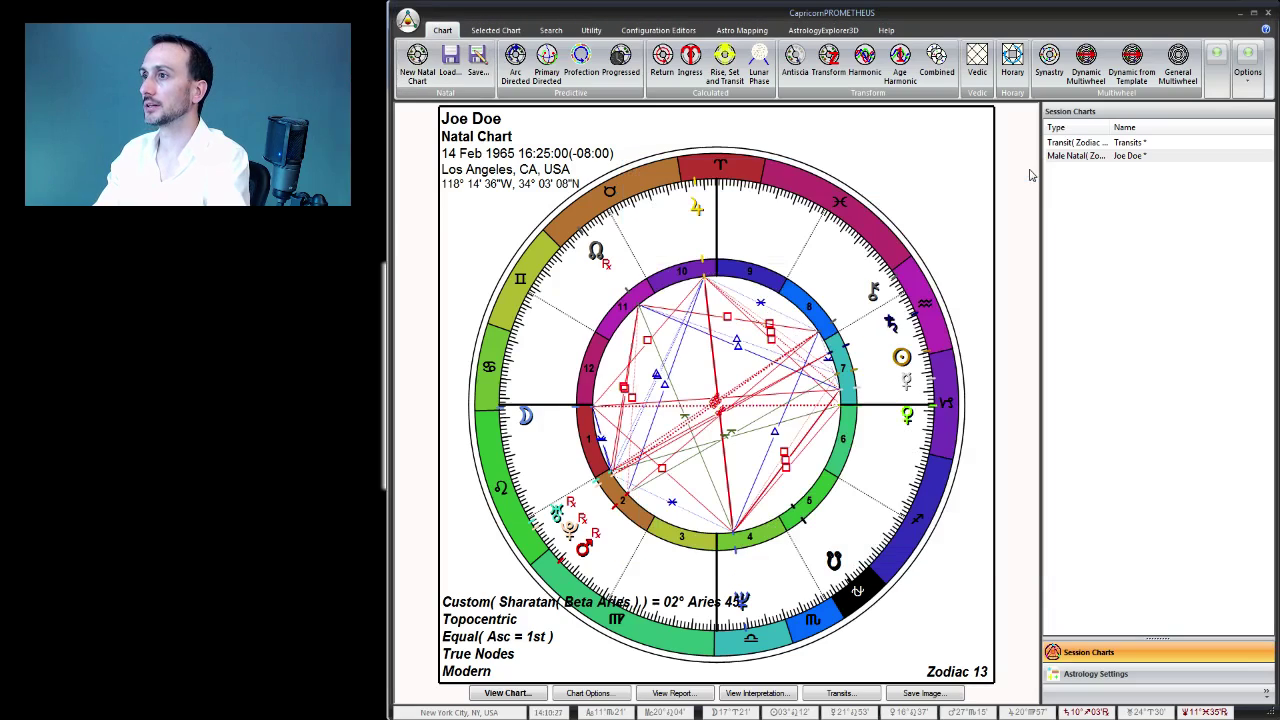
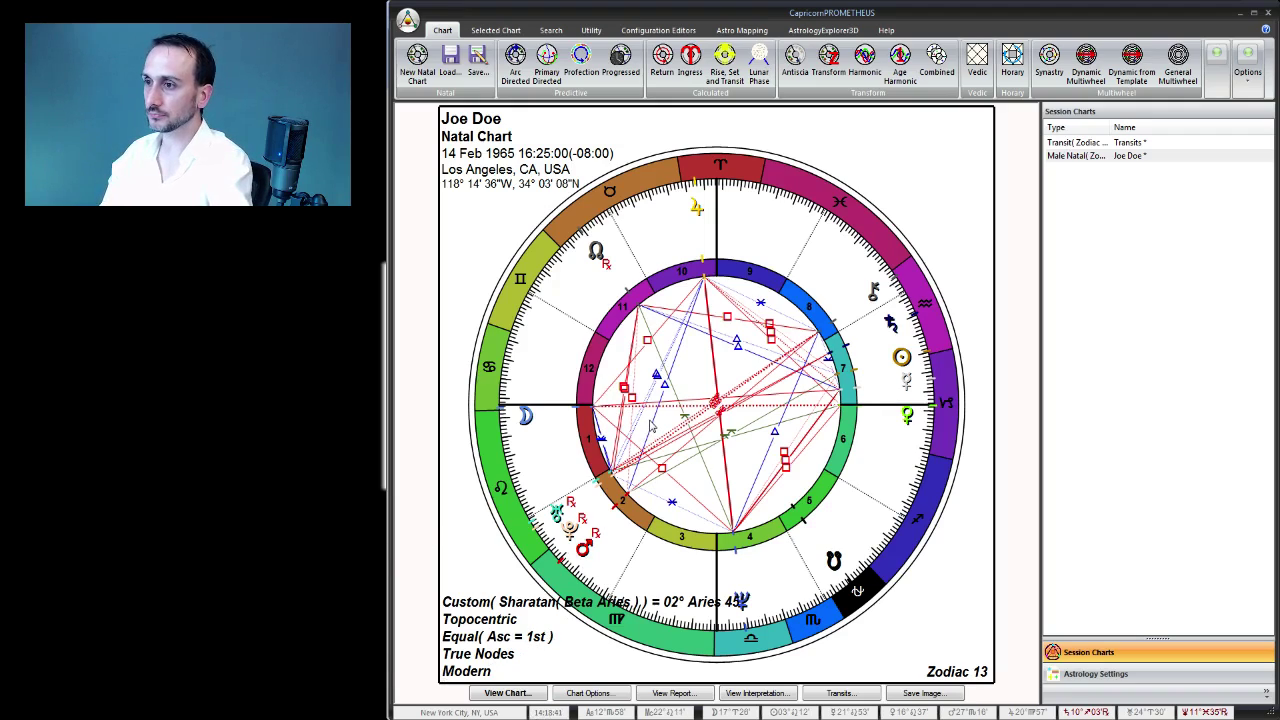
Open the natal chart for editing and inspect the reference point choices for its custom zodiac without changing them
{"action": "right_click", "coordinate": [697, 367]}
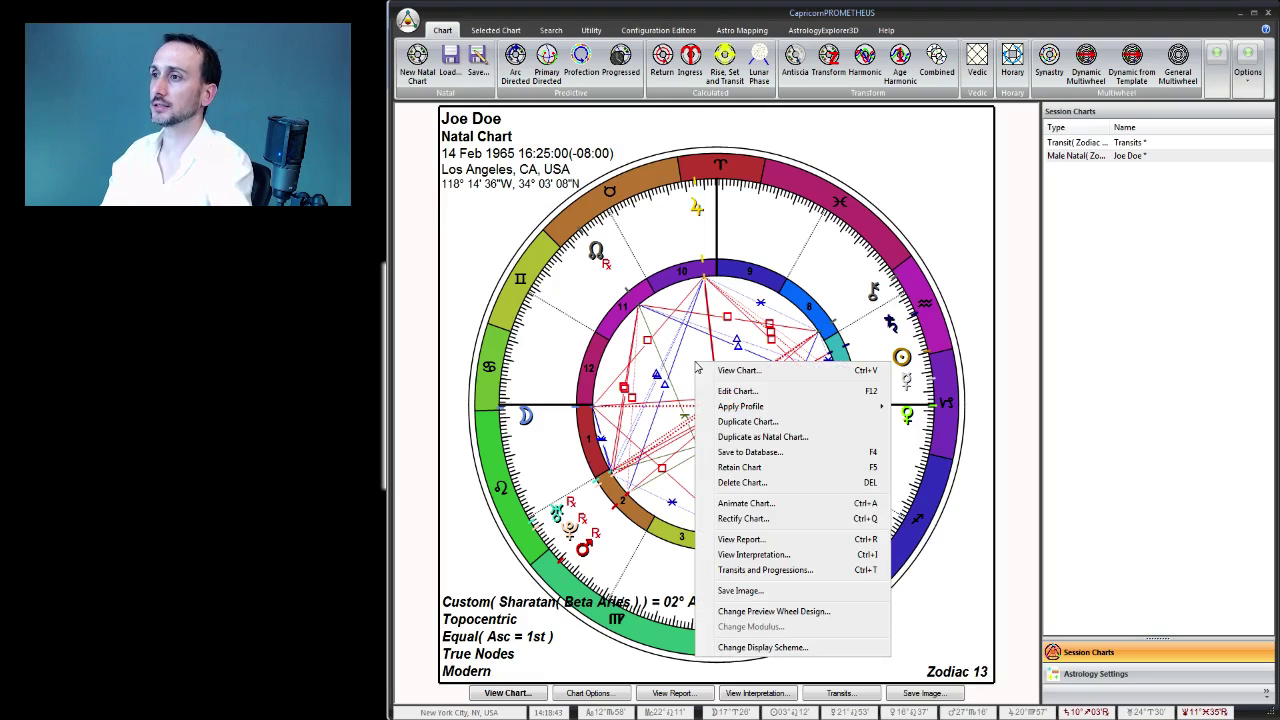
{"action": "left_click", "coordinate": [740, 392]}
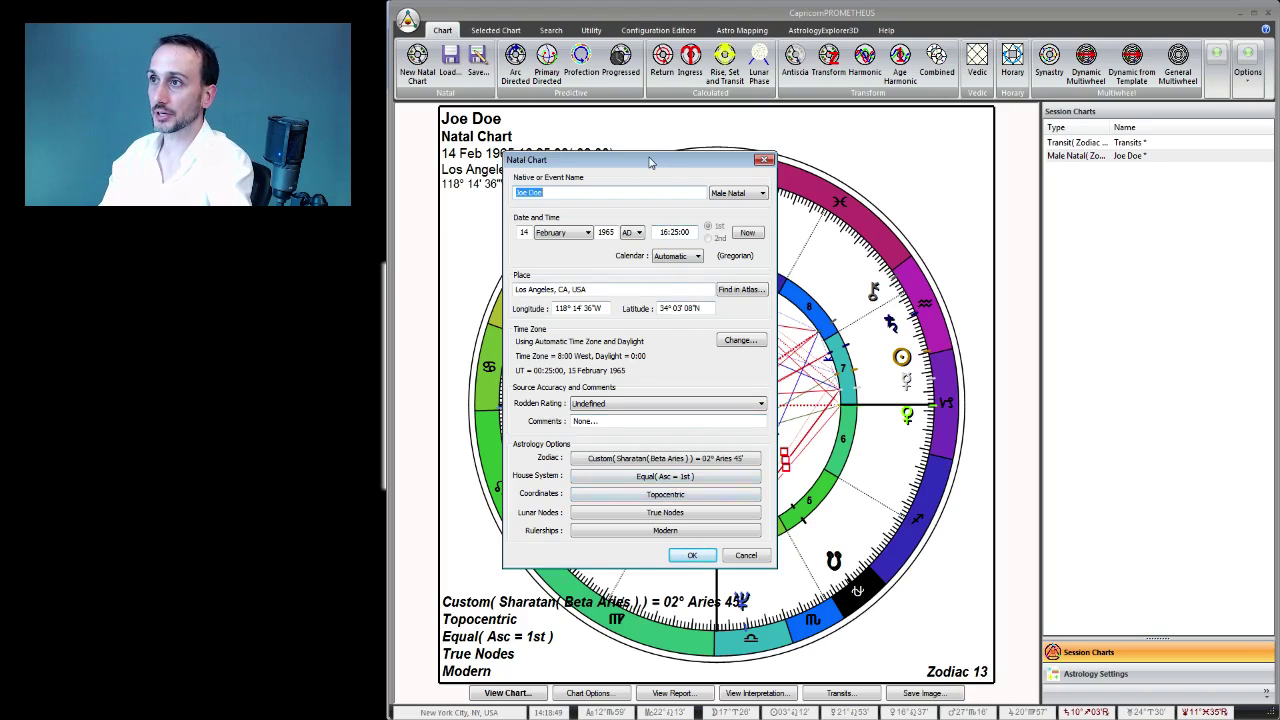
{"action": "left_click_drag", "start_coordinate": [649, 162], "coordinate": [722, 161]}
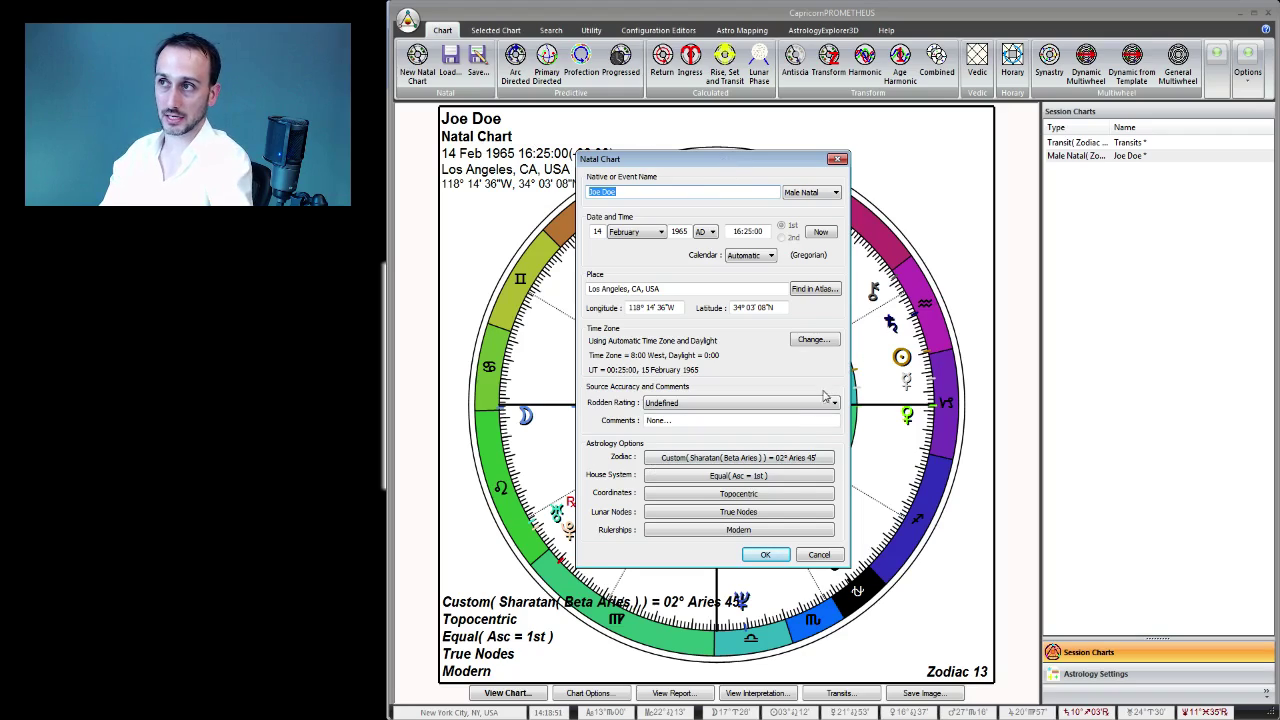
{"action": "left_click", "coordinate": [766, 458]}
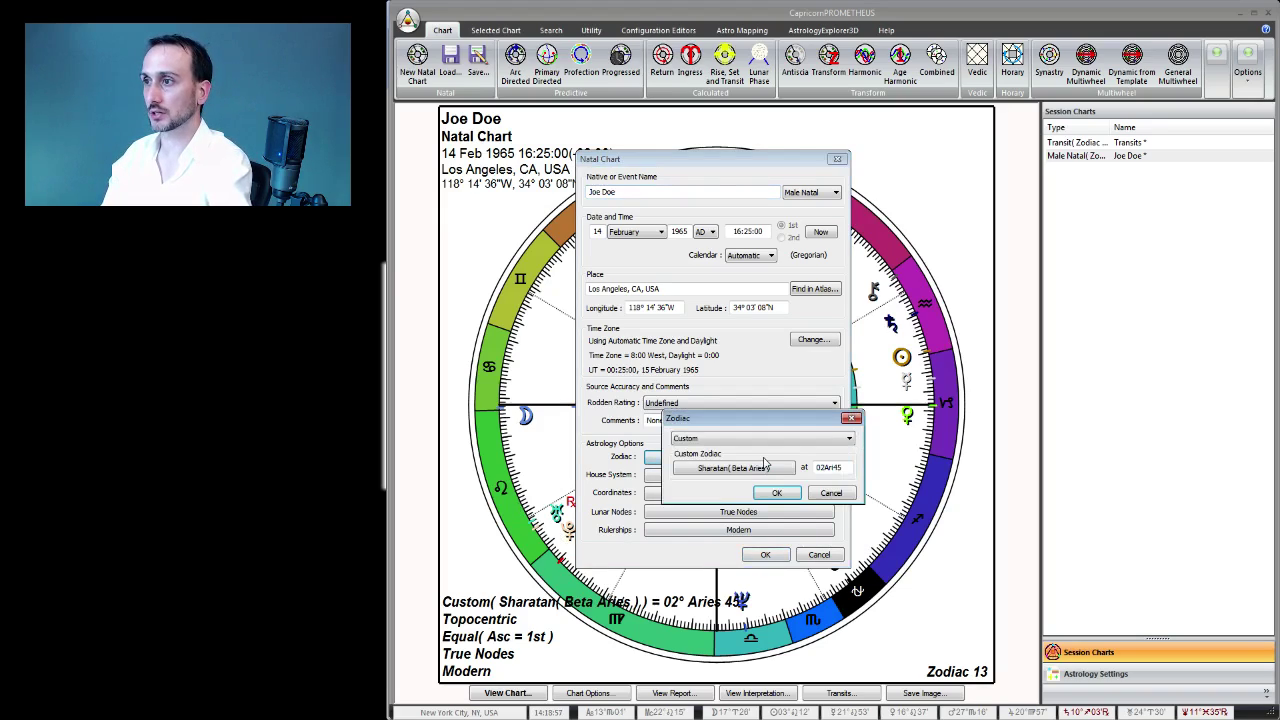
{"action": "left_click", "coordinate": [774, 473]}
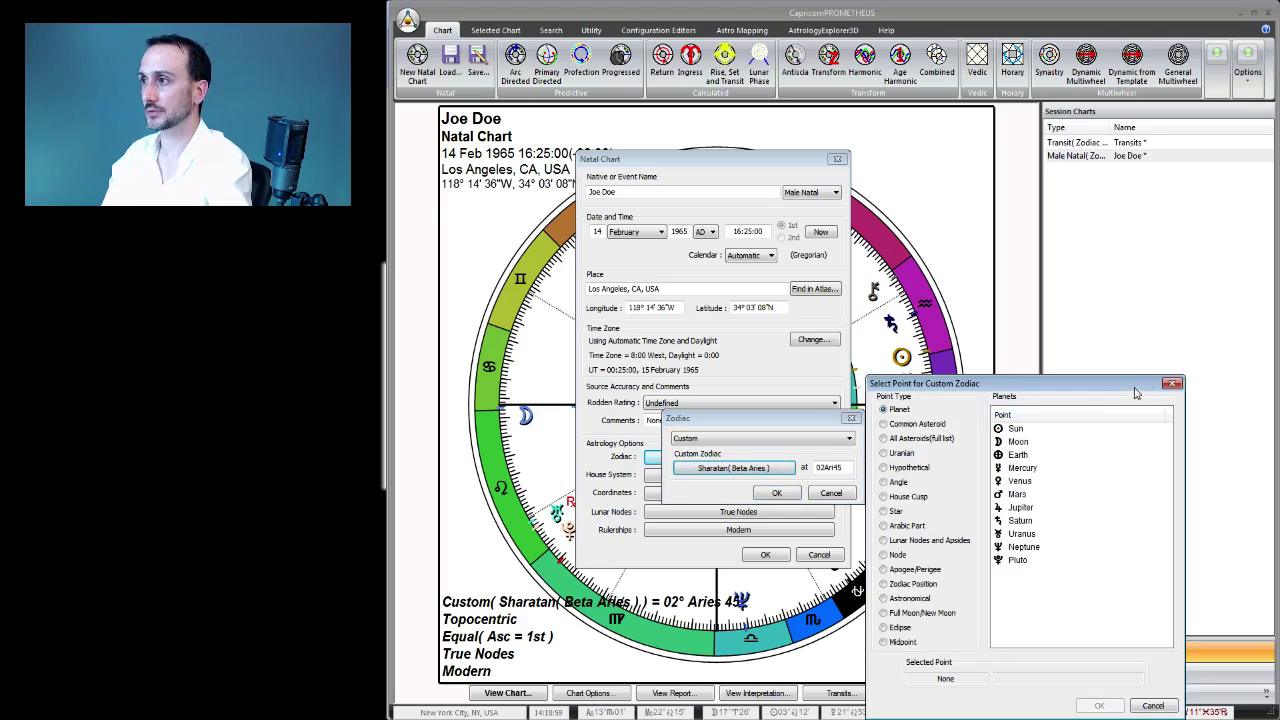
{"action": "left_click", "coordinate": [1171, 384]}
{"action": "left_click", "coordinate": [831, 494]}
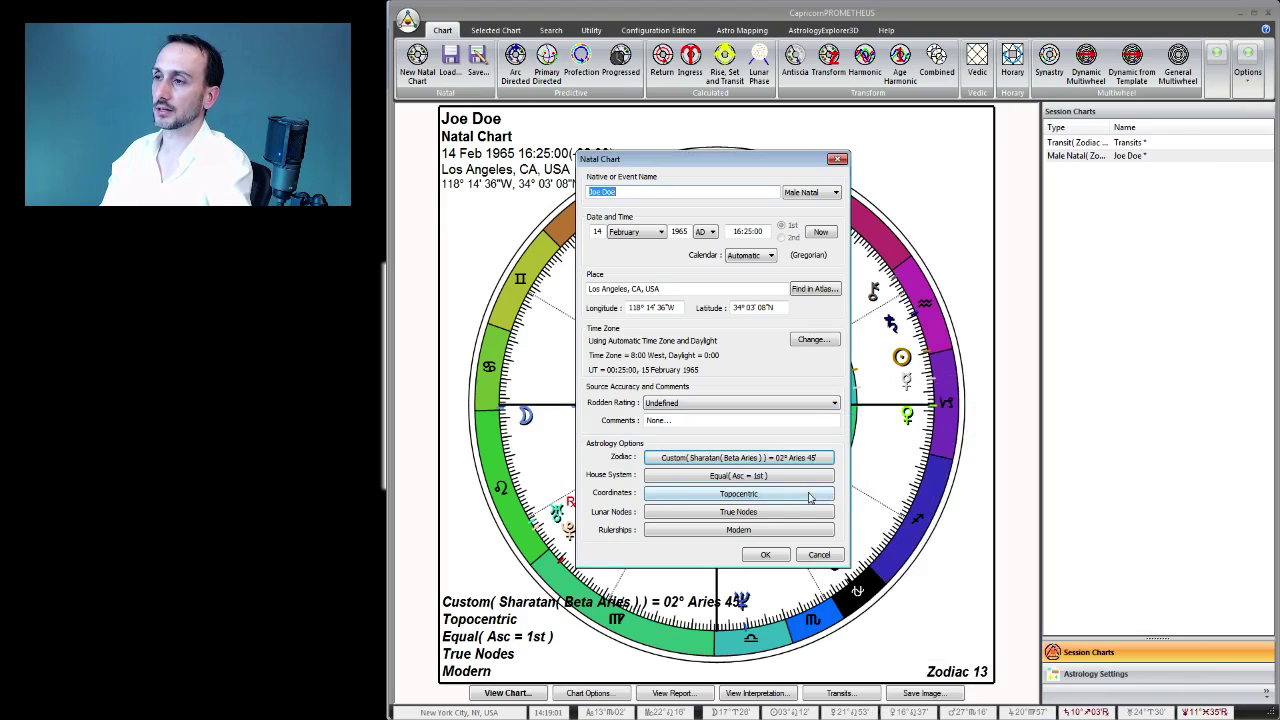
Review the available zodiac types, such as Tropical, Draconic and Sidereal, and cancel the Zodiac settings
{"action": "left_click", "coordinate": [754, 459]}
{"action": "left_click", "coordinate": [760, 444]}
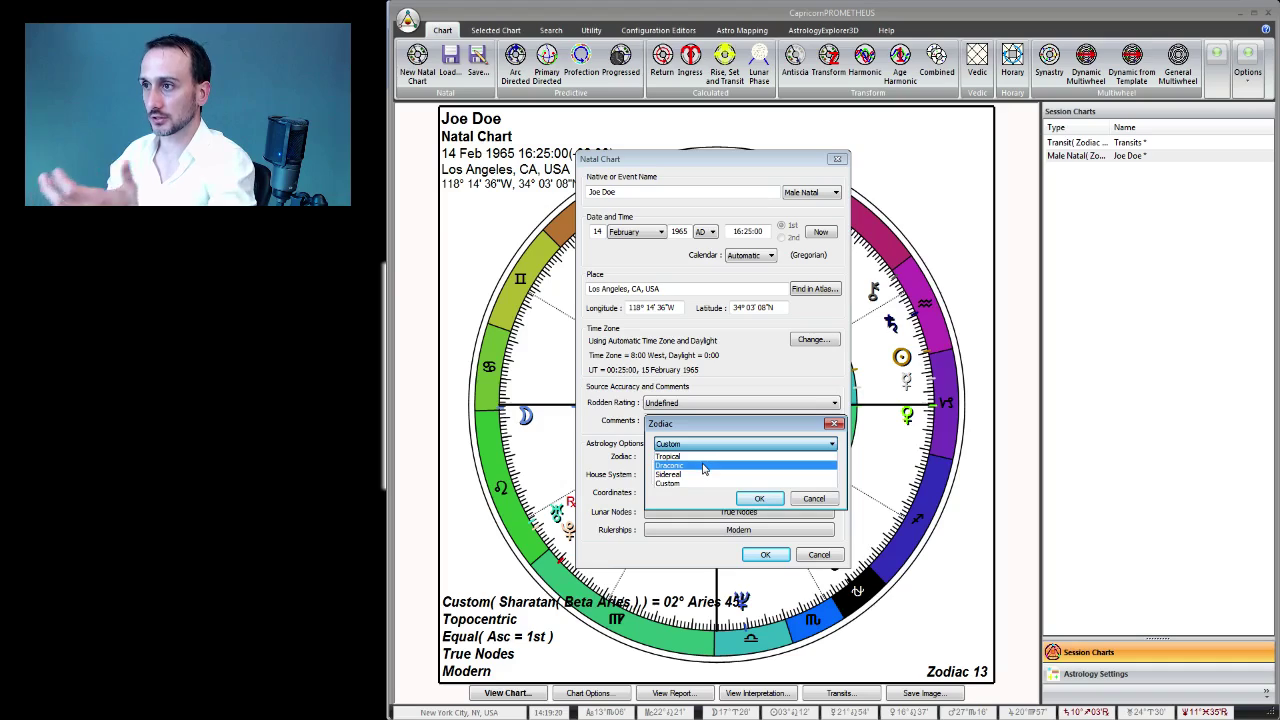
{"action": "left_click", "coordinate": [805, 505]}
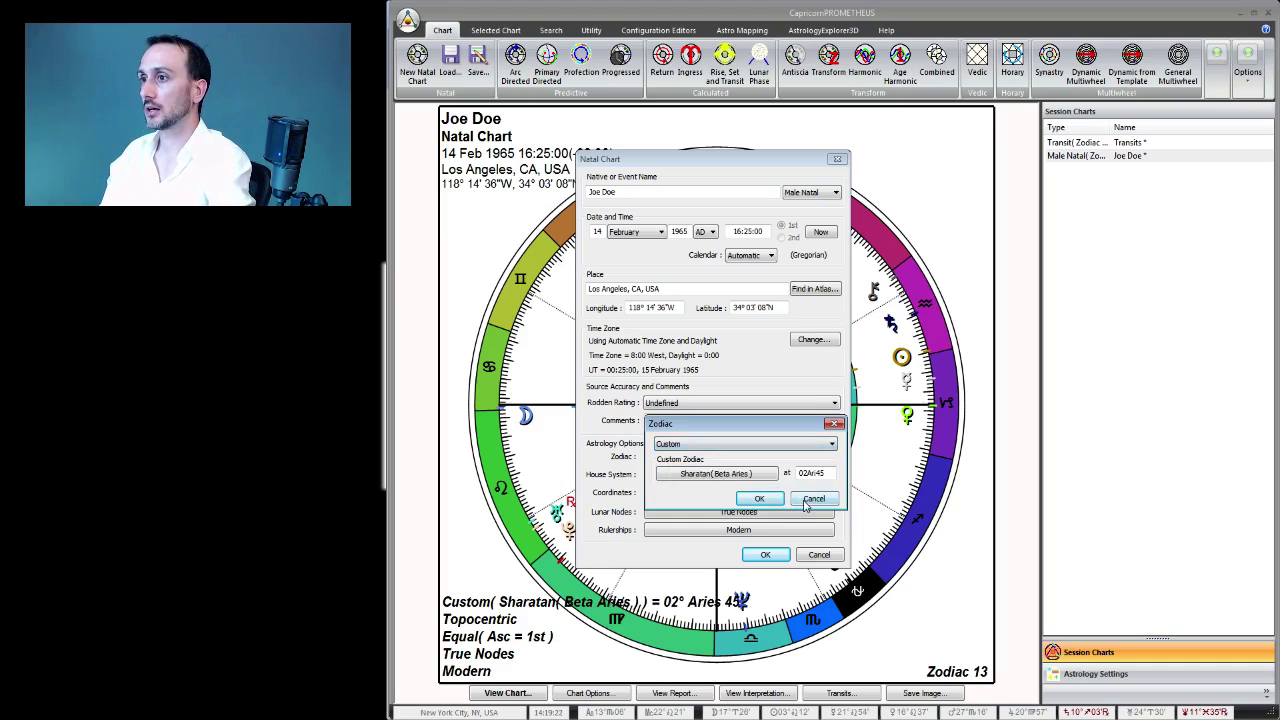
{"action": "left_click", "coordinate": [824, 503]}
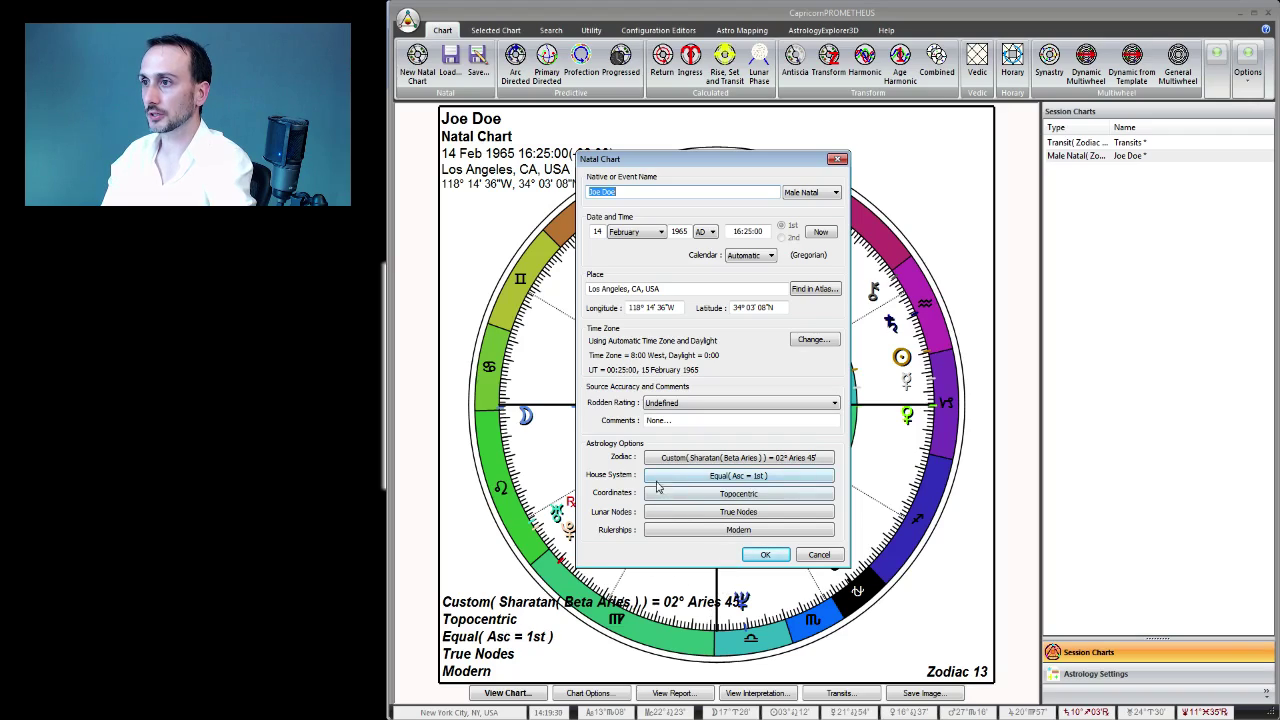
Look through the house system choices, including the Equal and Whole Sign variants, and cancel without changing the system
{"action": "left_click", "coordinate": [705, 476]}
{"action": "left_click", "coordinate": [705, 476]}
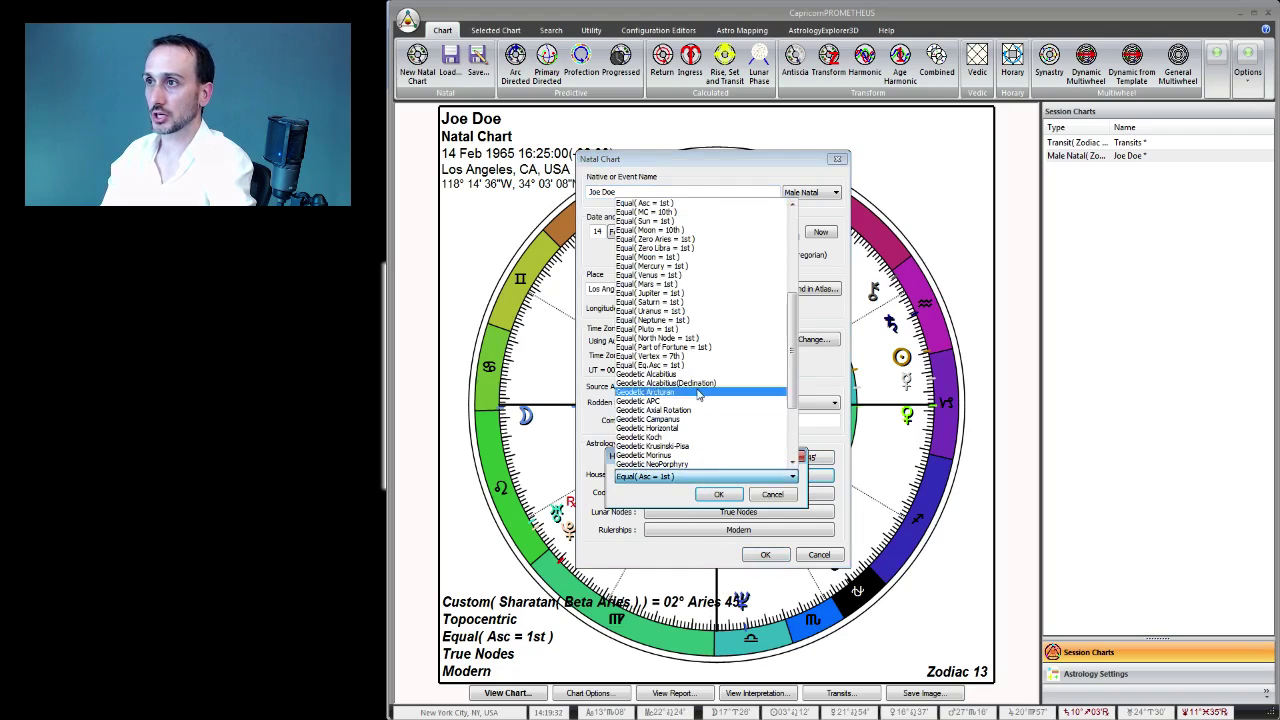
{"action": "scroll", "coordinate": [669, 274], "scroll_direction": "up", "scroll_amount": 2}
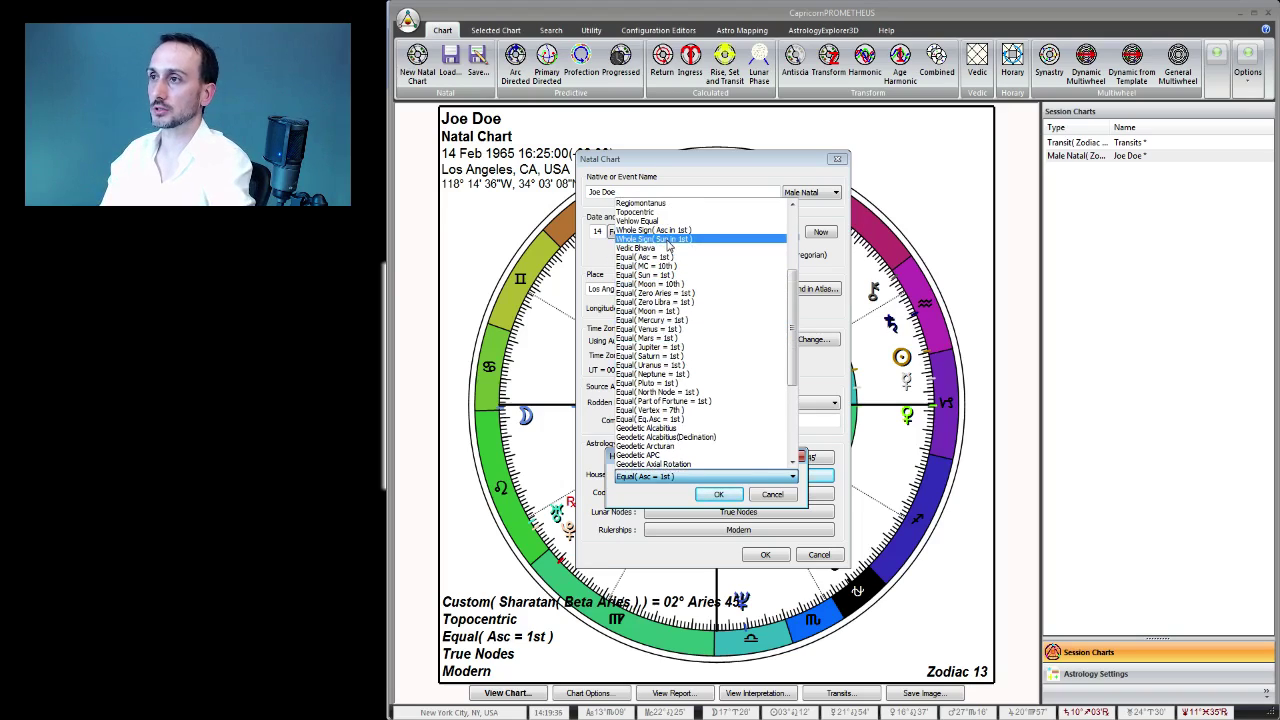
{"action": "left_click", "coordinate": [786, 503]}
{"action": "left_click", "coordinate": [784, 499]}
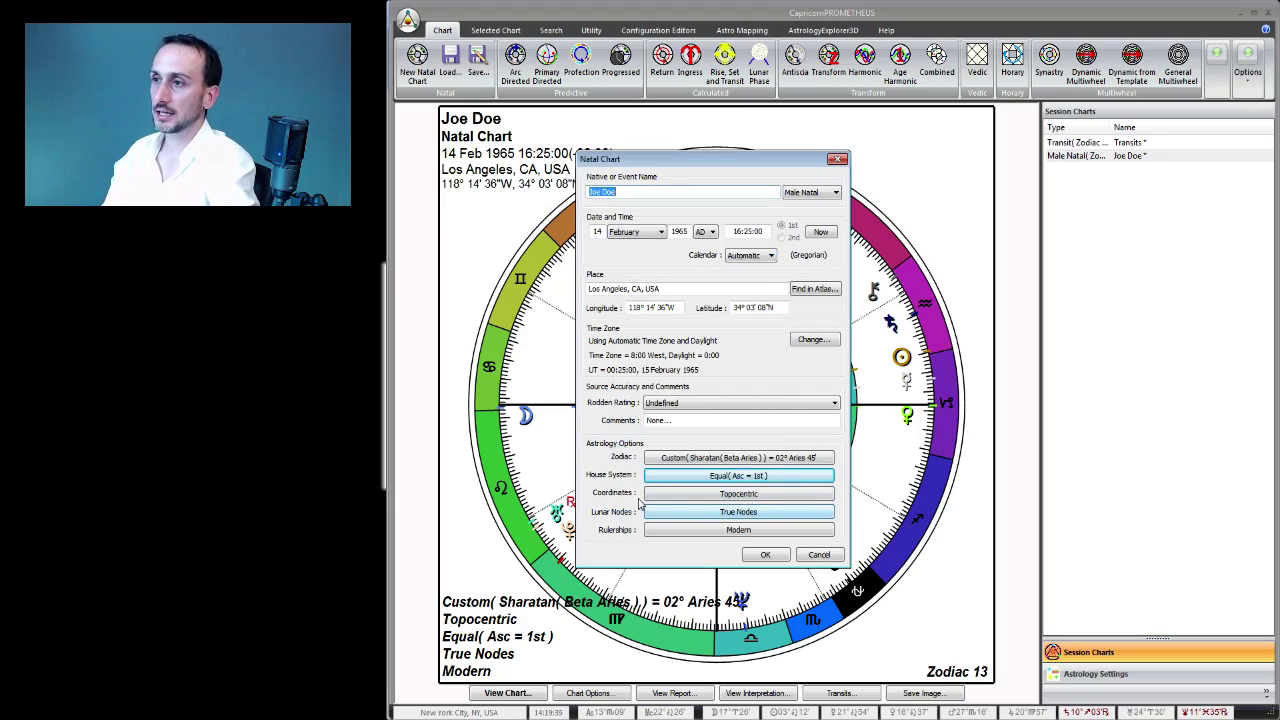
Review the Geocentric, Topocentric and Heliocentric coordinate options and cancel the Coordinate System settings
{"action": "left_click", "coordinate": [708, 494]}
{"action": "left_click", "coordinate": [710, 490]}
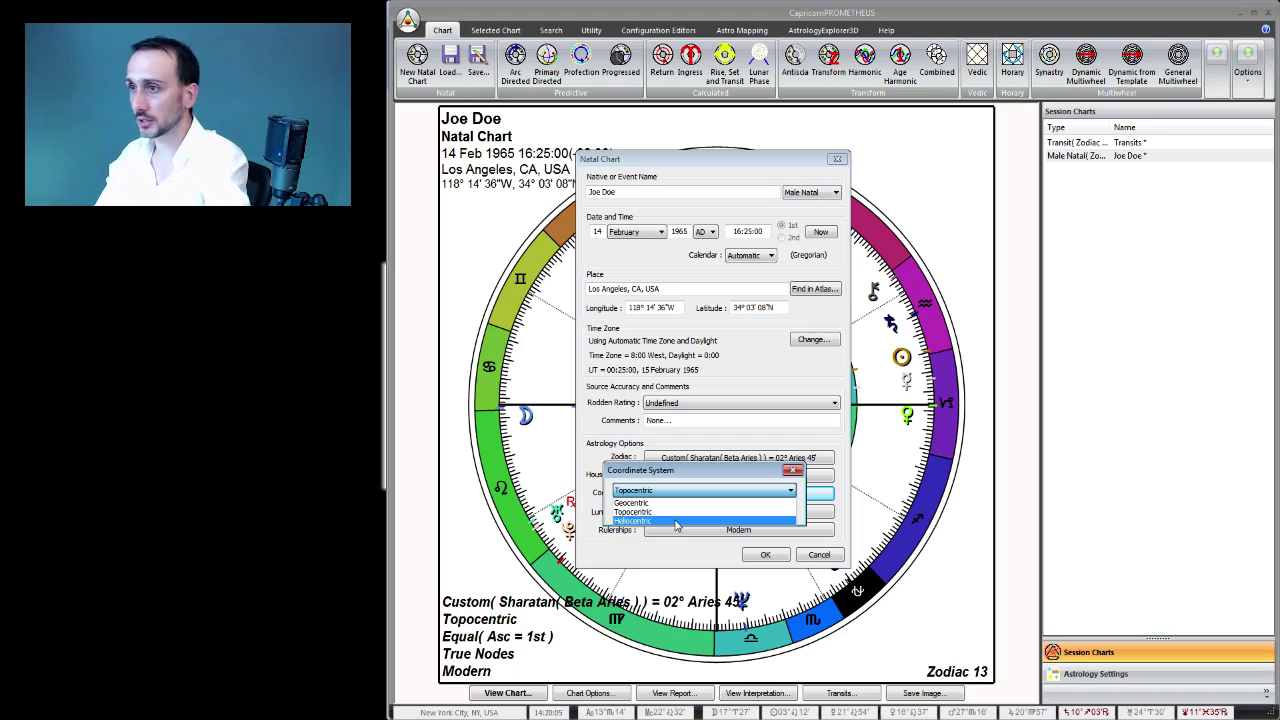
{"action": "left_click", "coordinate": [792, 489]}
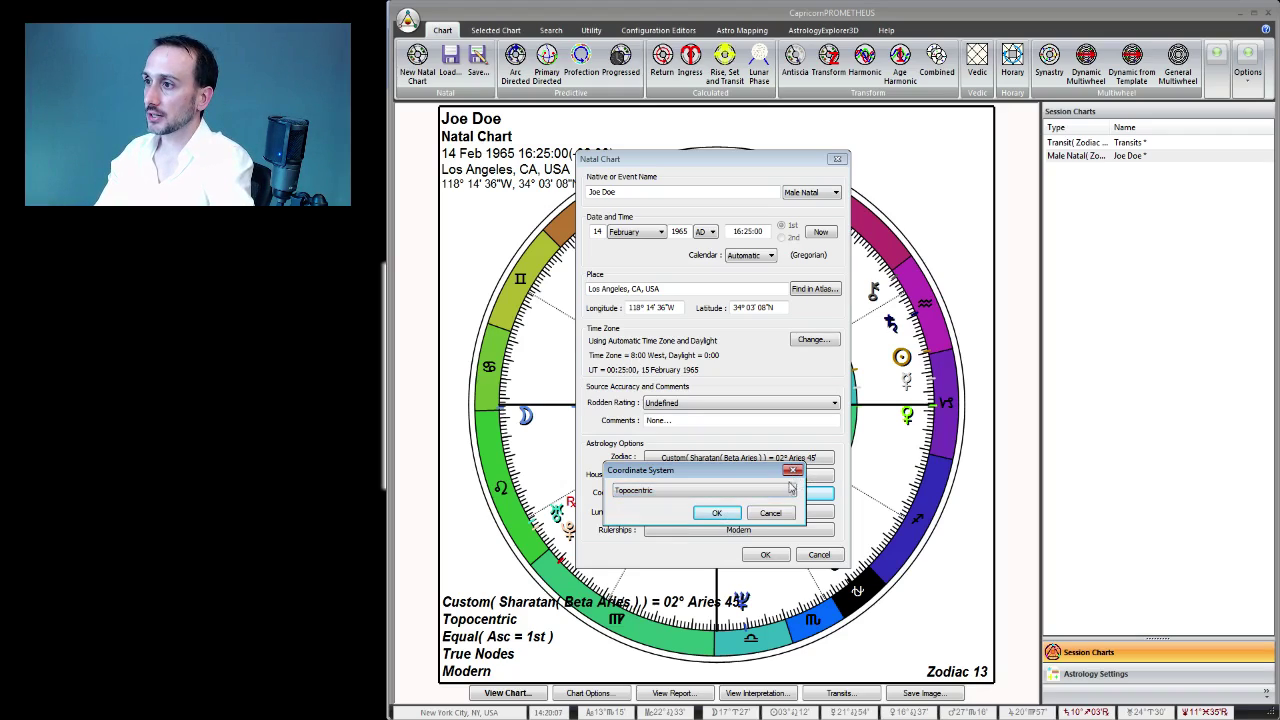
{"action": "left_click", "coordinate": [781, 513]}
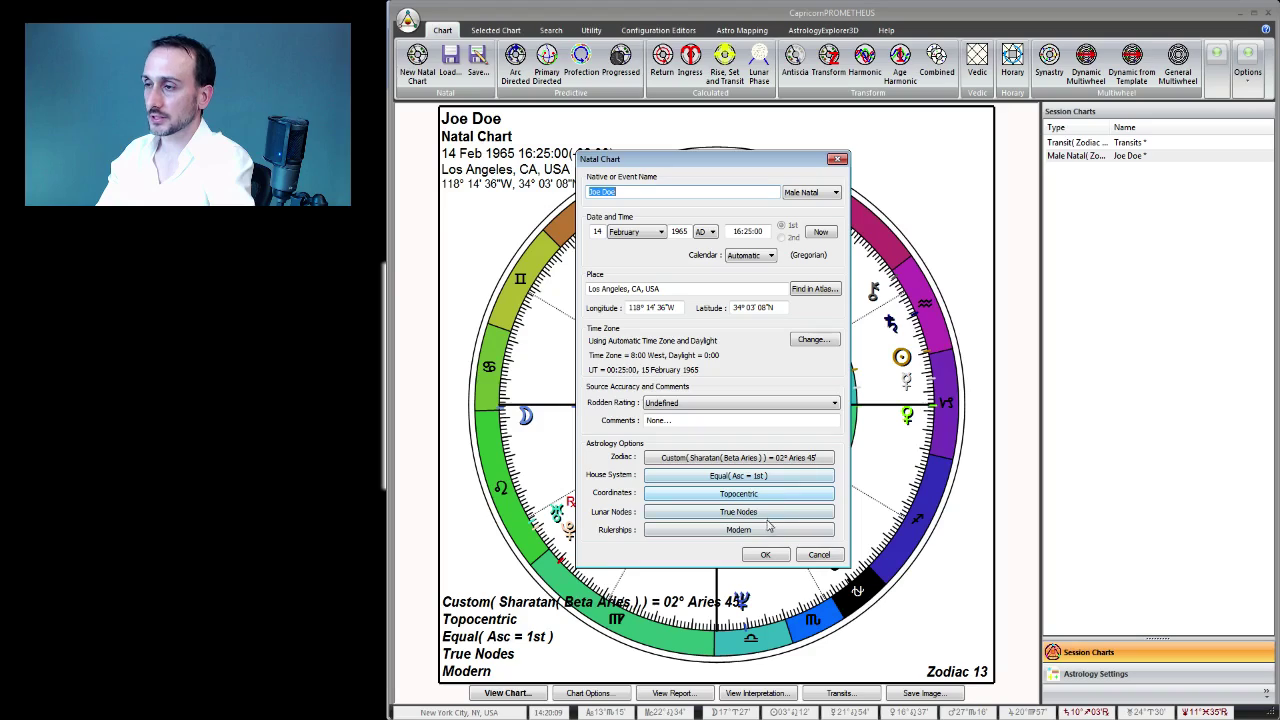
Check the Lunar Nodes options for the natal chart and cancel without changing them
{"action": "left_click", "coordinate": [750, 514]}
{"action": "left_click", "coordinate": [750, 514]}
{"action": "left_click", "coordinate": [752, 525]}
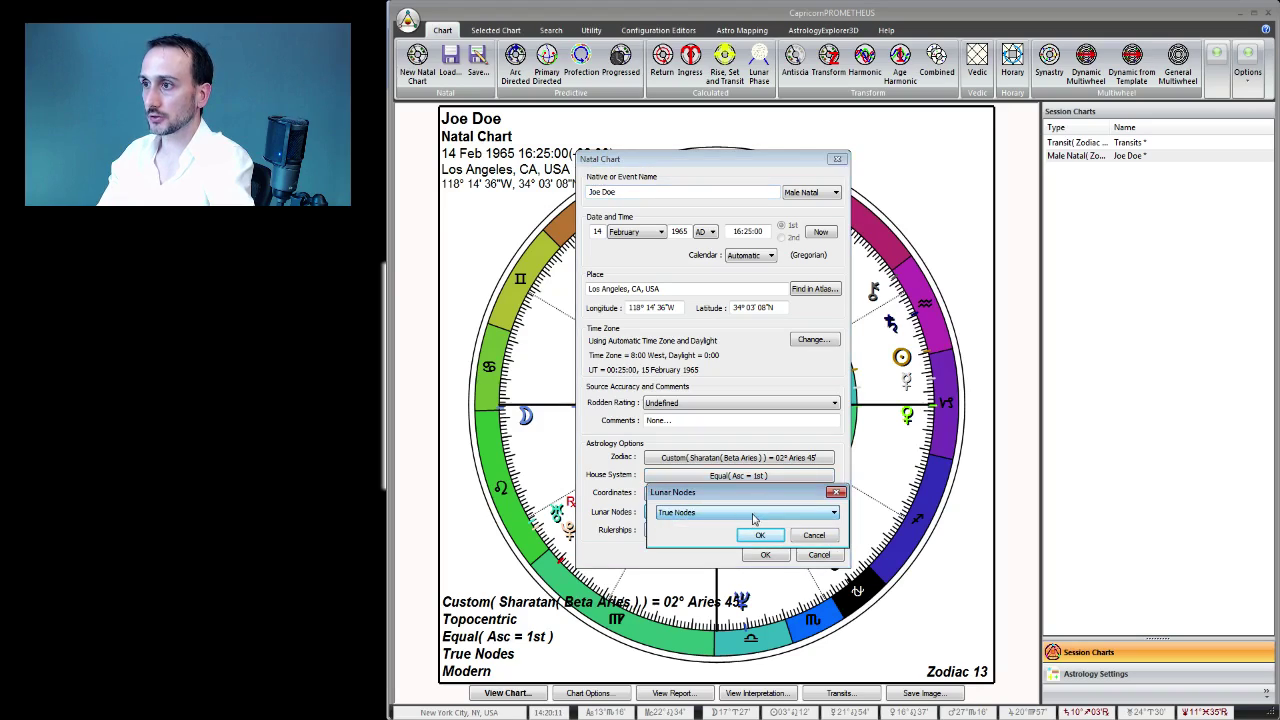
{"action": "left_click", "coordinate": [797, 540]}
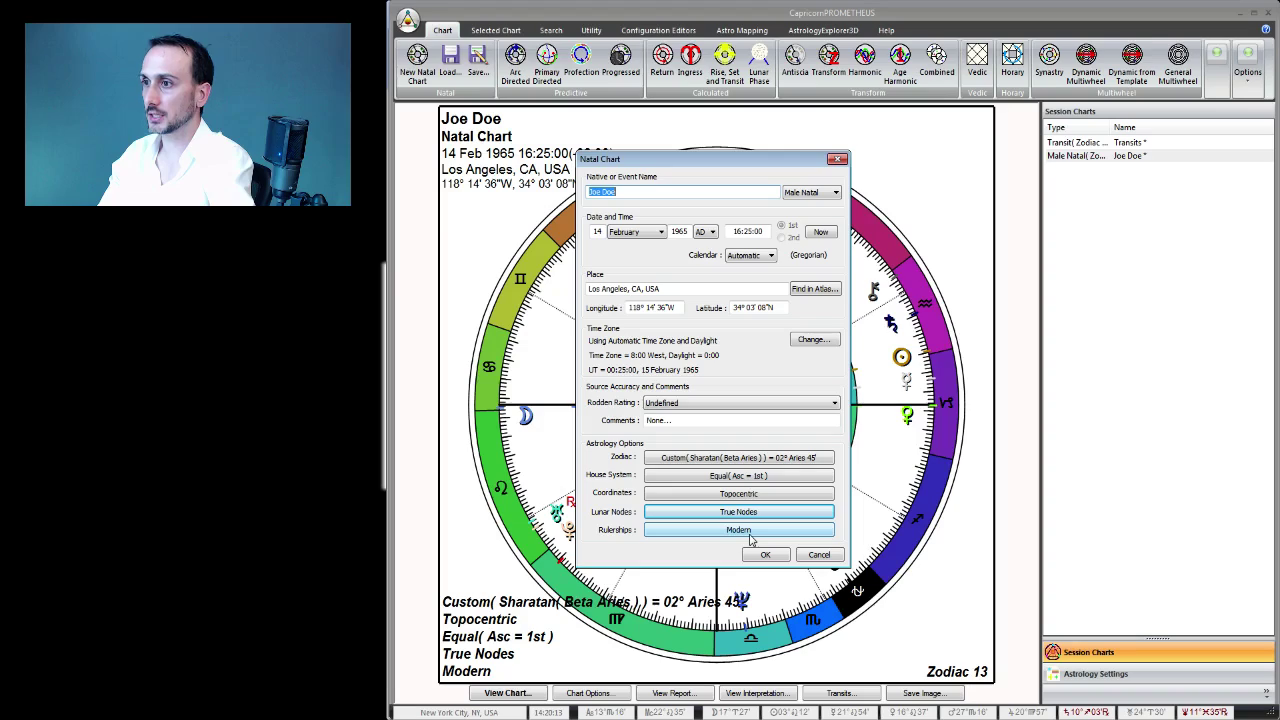
Review the rulership choices, such as Modern, Traditional and Vedic, and cancel both the Rulerships and Natal Chart settings
{"action": "left_click", "coordinate": [750, 531]}
{"action": "left_click", "coordinate": [750, 531]}
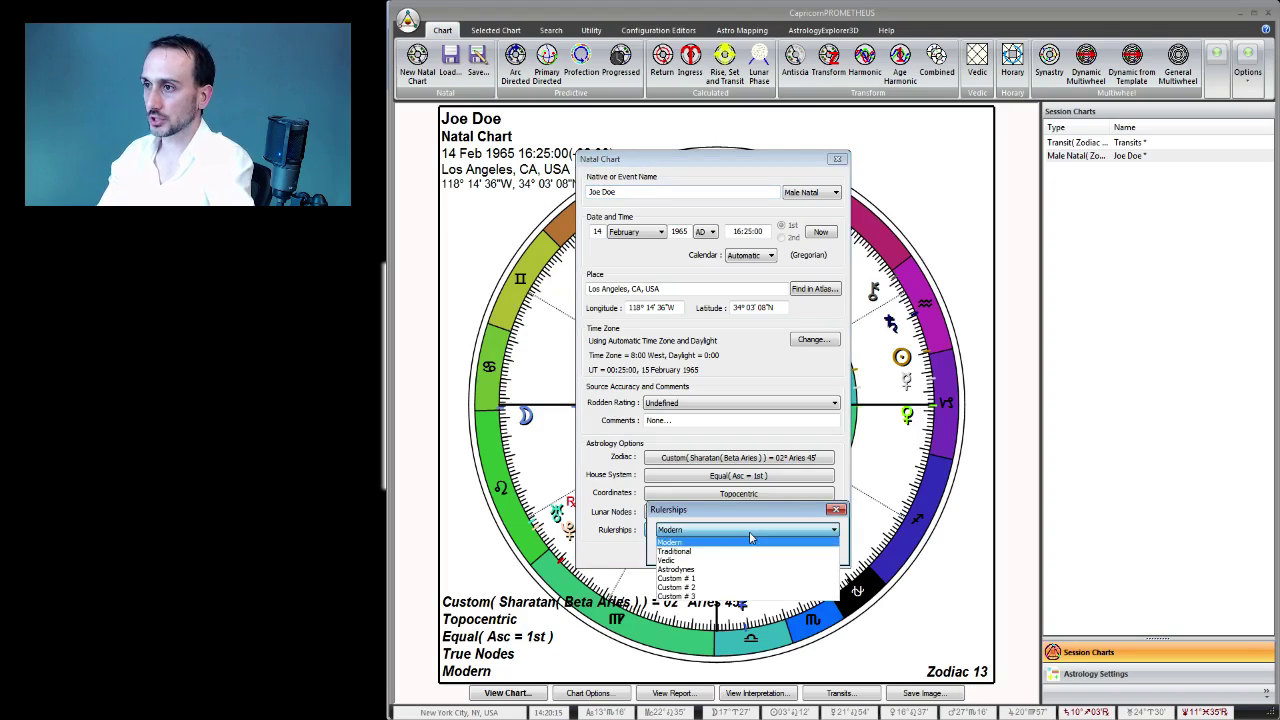
{"action": "left_click", "coordinate": [748, 541]}
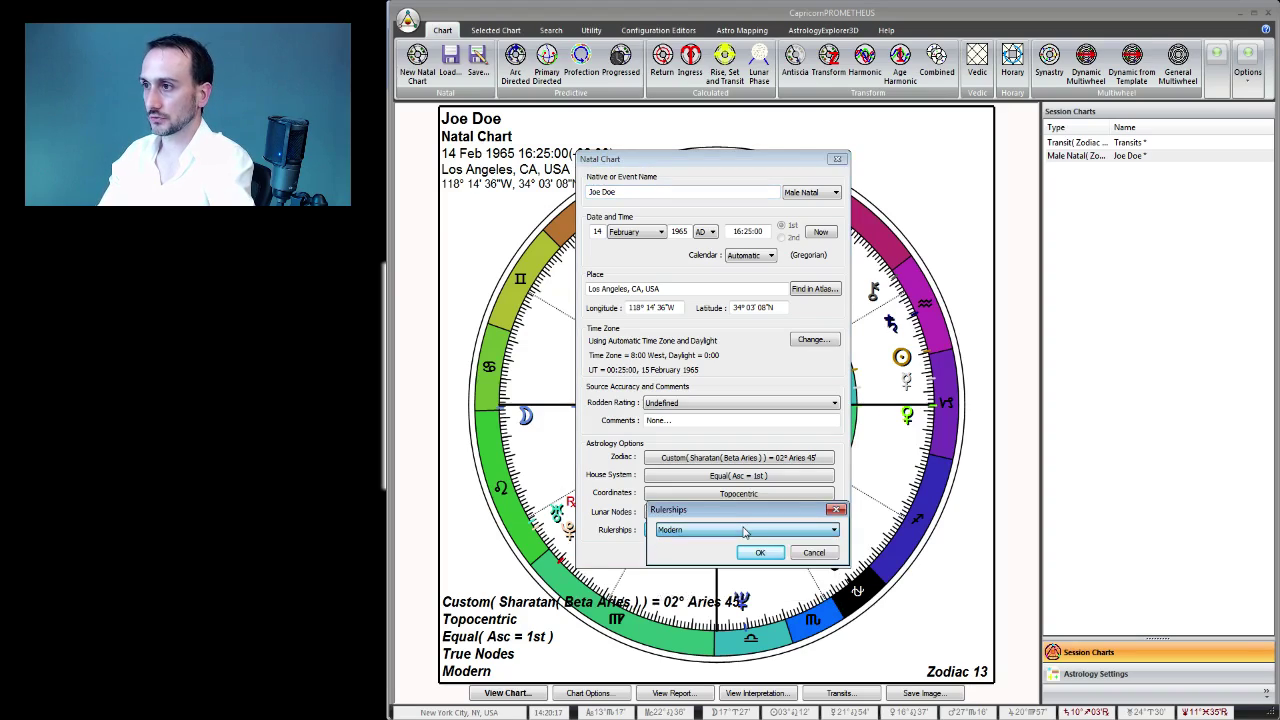
{"action": "left_click", "coordinate": [817, 553]}
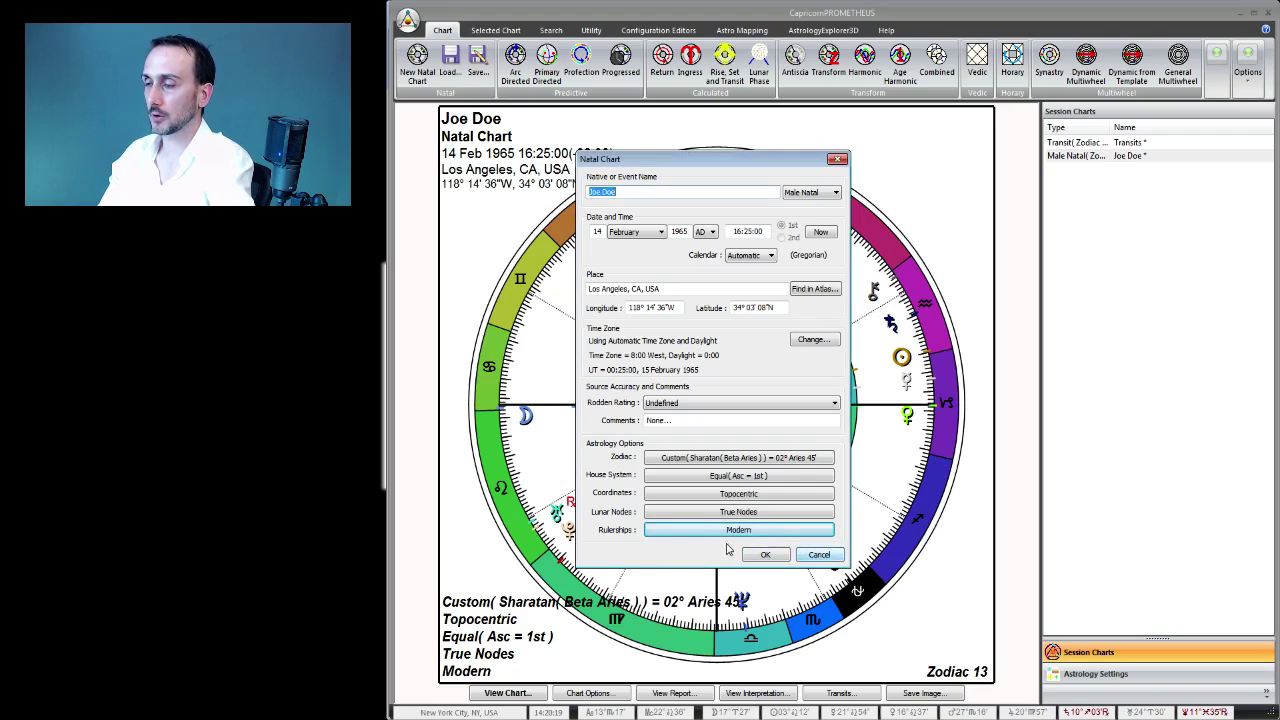
{"action": "left_click", "coordinate": [819, 555]}
Examine the natal chart's available commands and the list of profiles that can be applied to it, such as Zodiac 13, Vedic and Traditional
{"action": "right_click", "coordinate": [780, 356]}
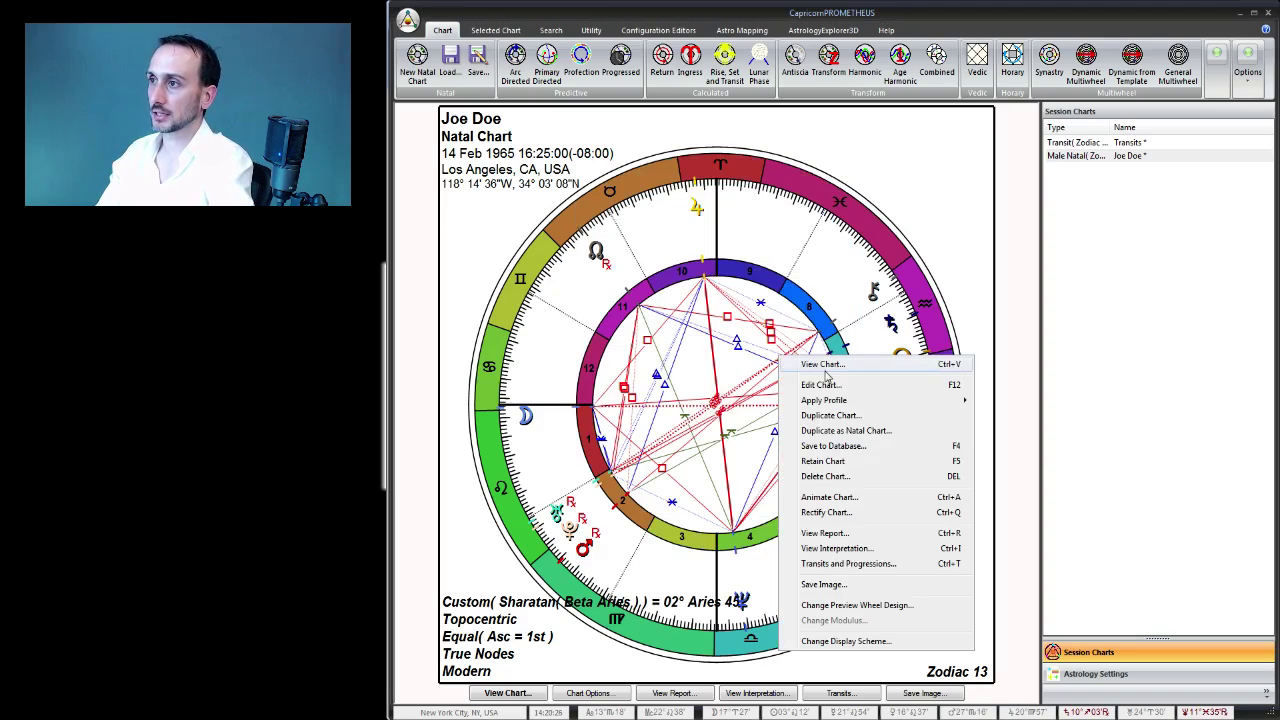
{"action": "left_click", "coordinate": [656, 350]}
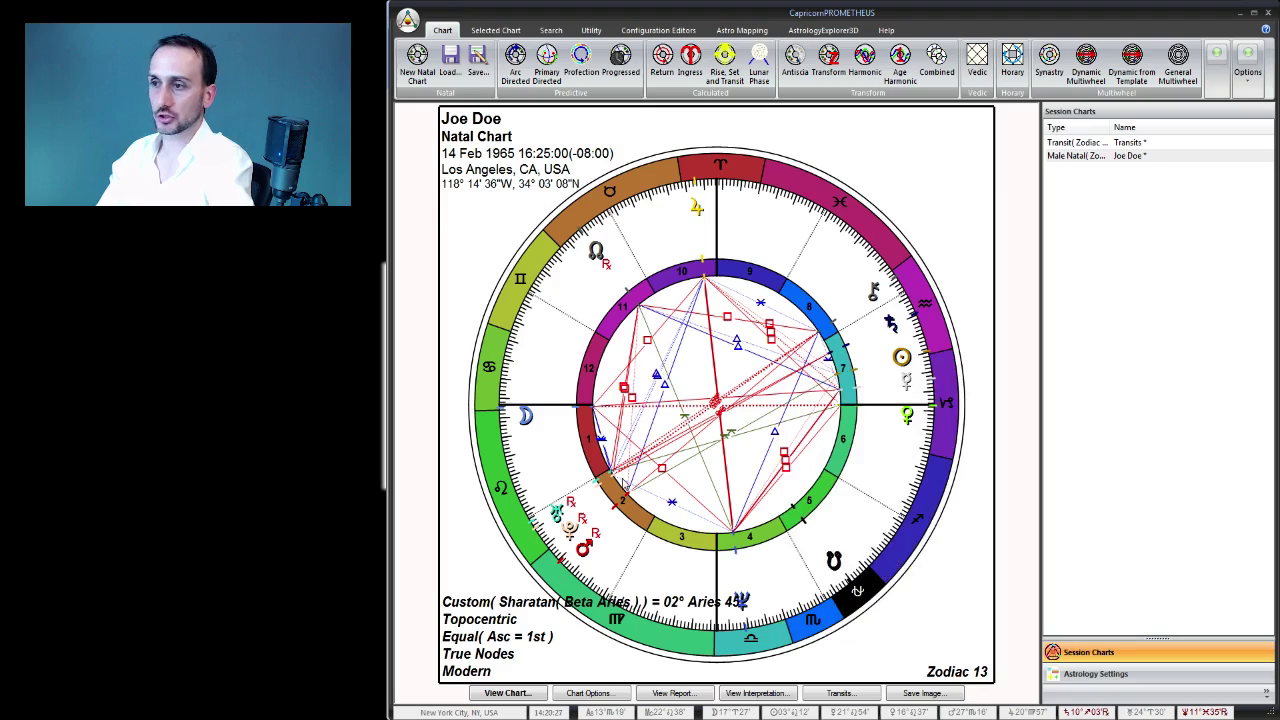
{"action": "left_click", "coordinate": [612, 698]}
{"action": "left_click", "coordinate": [576, 655]}
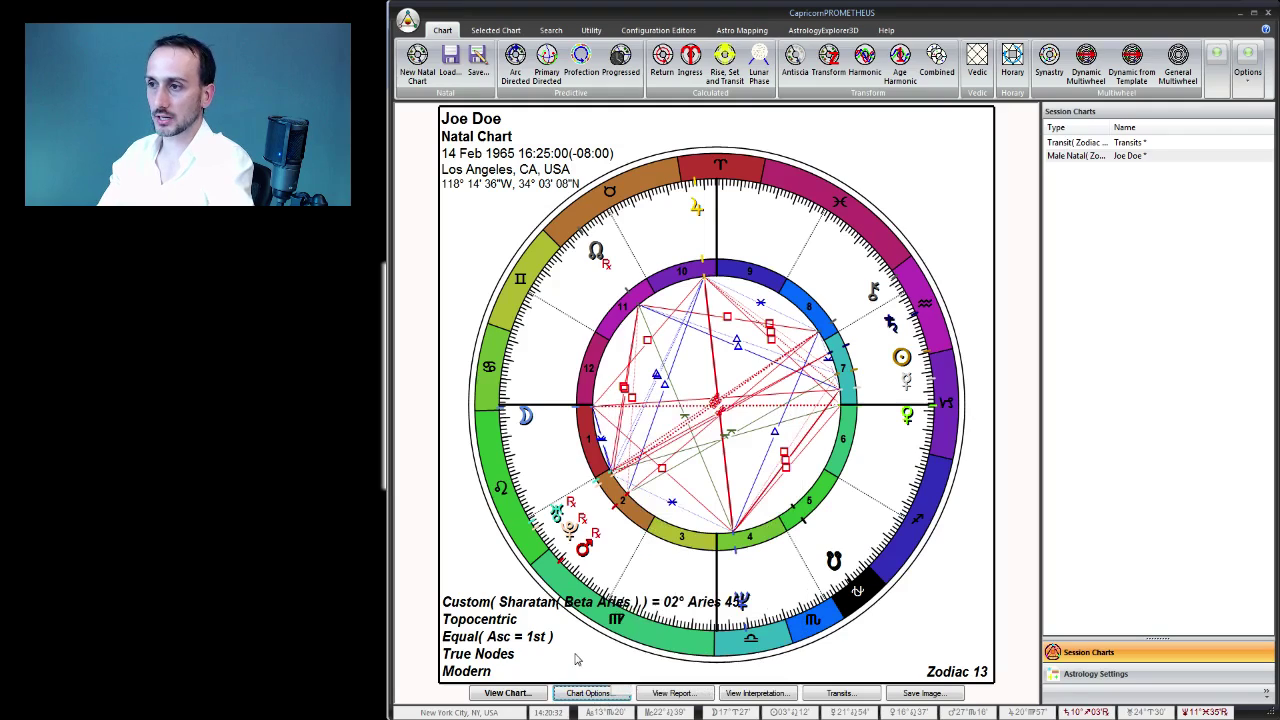
{"action": "left_click", "coordinate": [587, 694]}
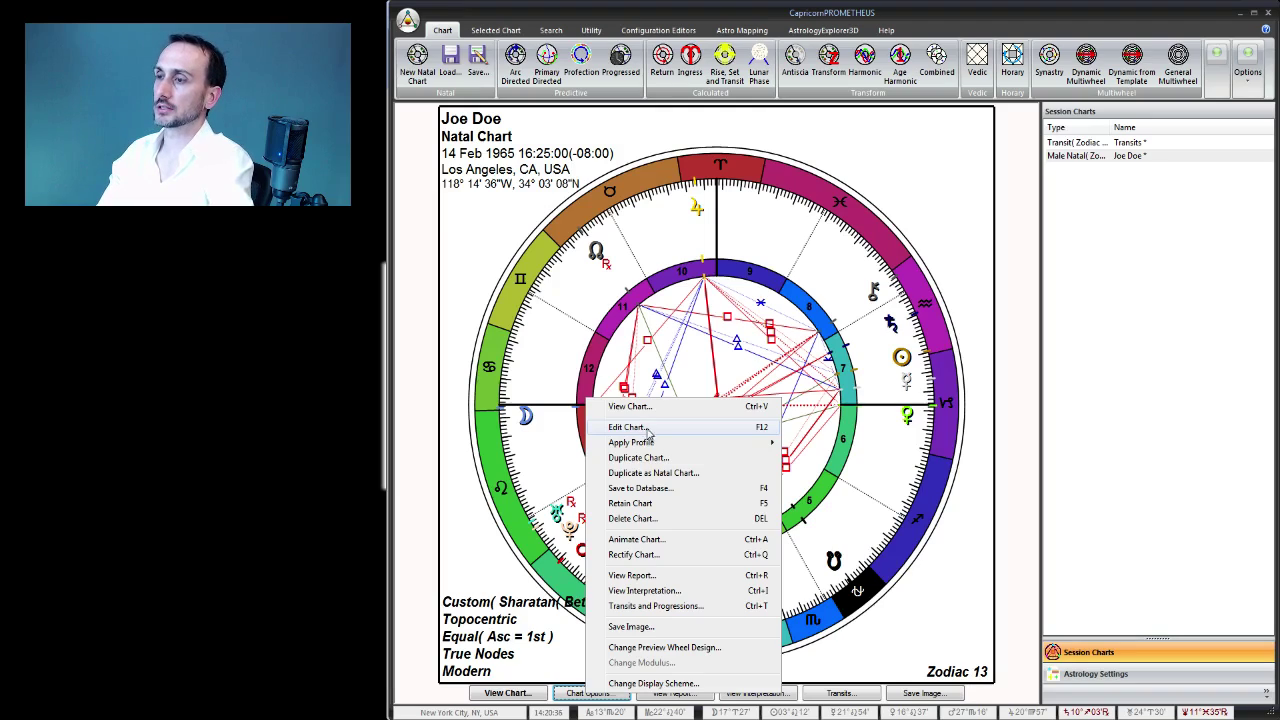
{"action": "mouse_move", "coordinate": [678, 448]}
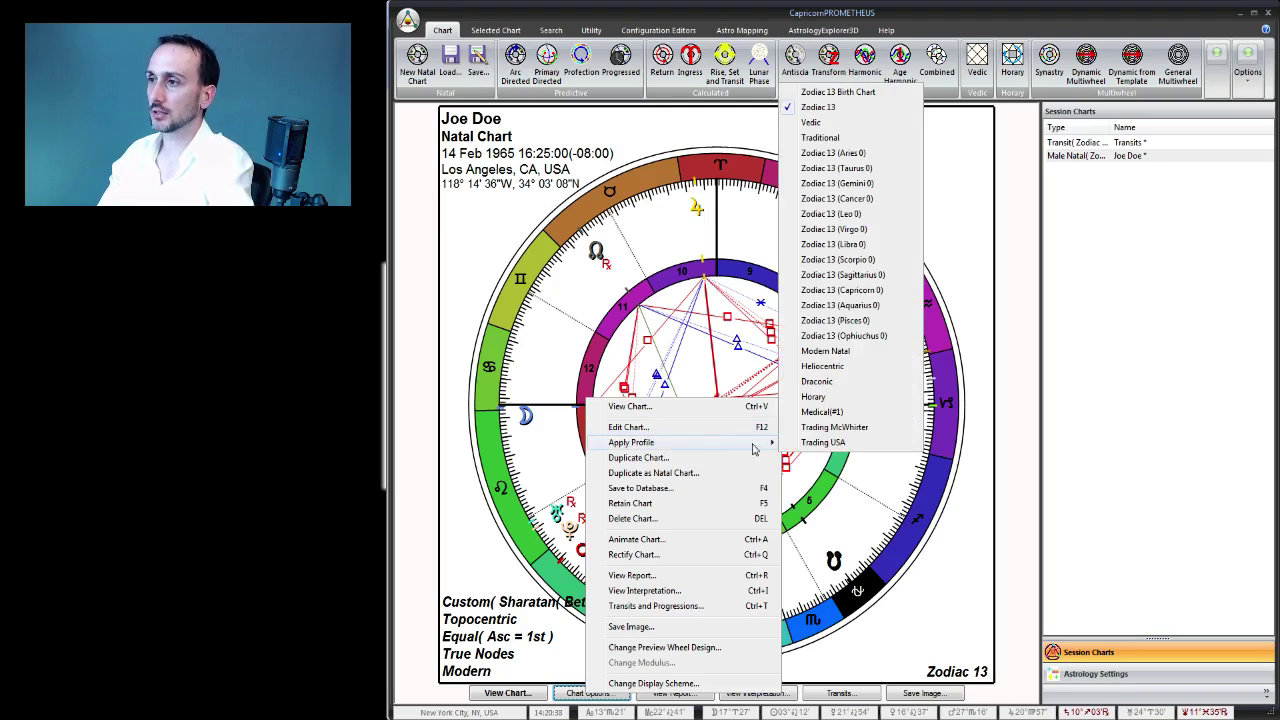
{"action": "left_click", "coordinate": [851, 117]}
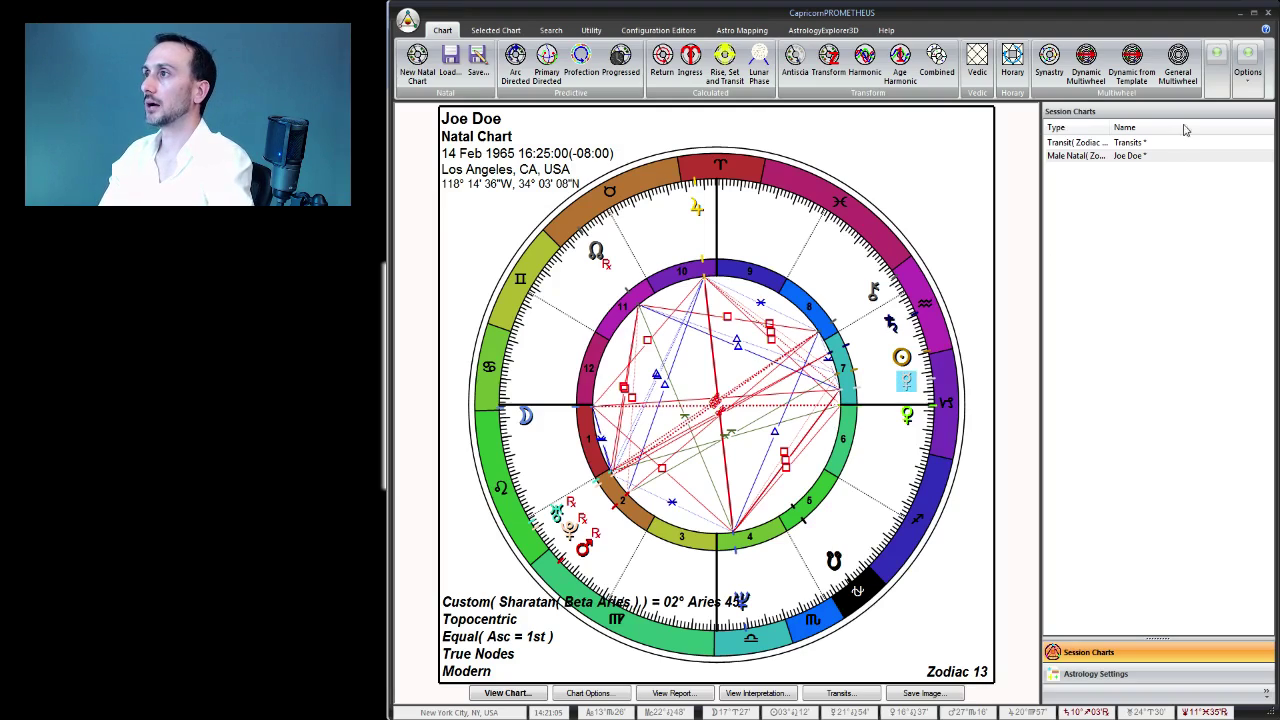
Look through the Astrology Settings pages from Dynamic MultiWheel Templates to Arabic Parts and cancel without changing them
{"action": "left_click", "coordinate": [1248, 73]}
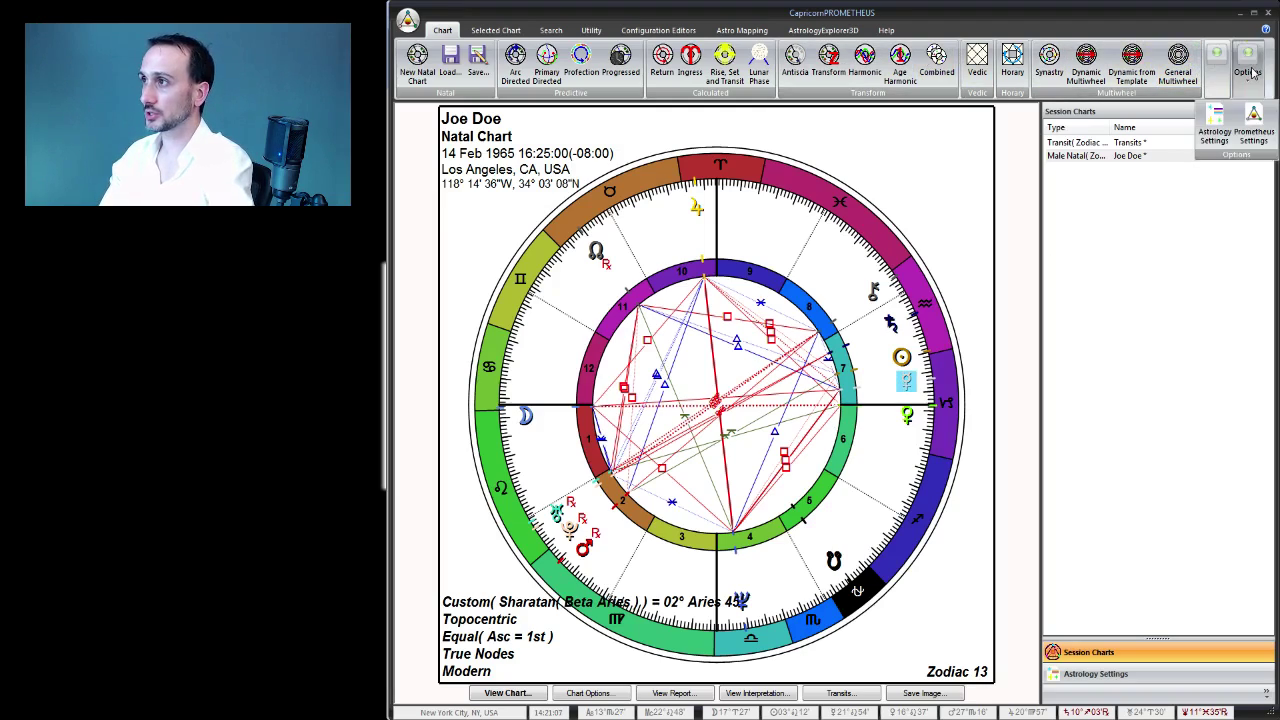
{"action": "left_click", "coordinate": [1212, 125]}
{"action": "left_click", "coordinate": [660, 253]}
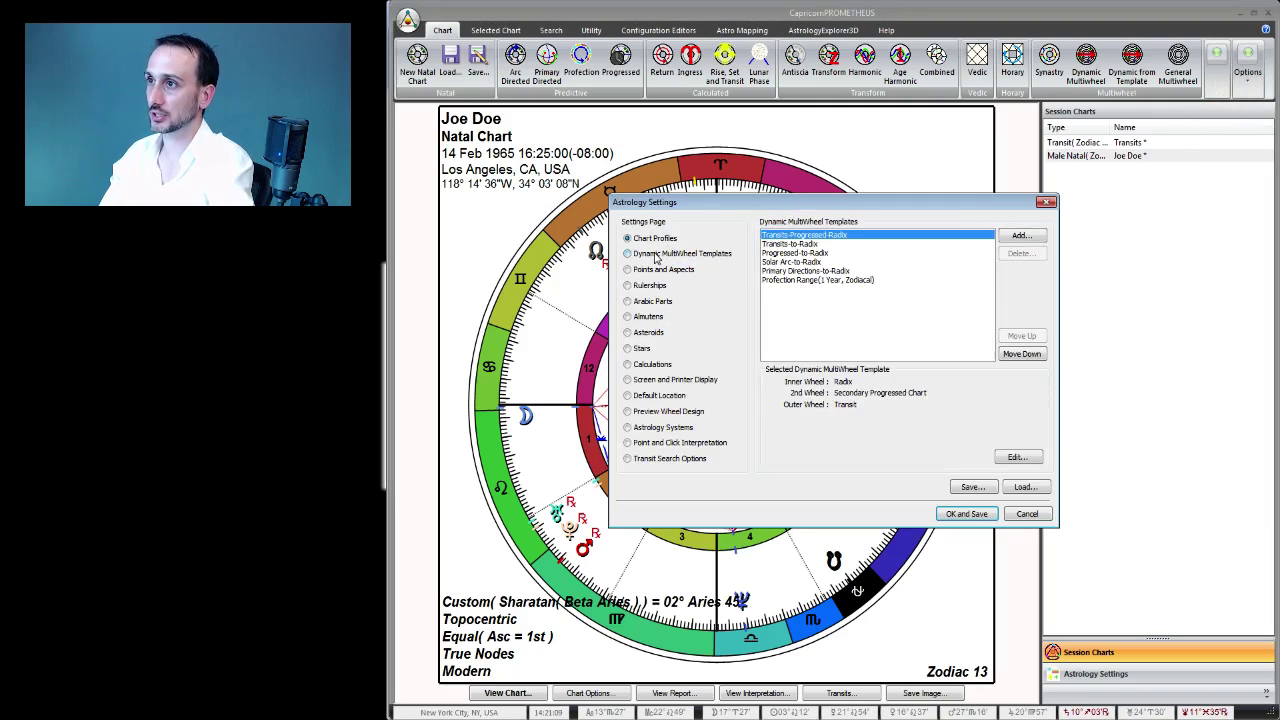
{"action": "left_click", "coordinate": [662, 269]}
{"action": "left_click", "coordinate": [650, 285]}
{"action": "left_click", "coordinate": [652, 301]}
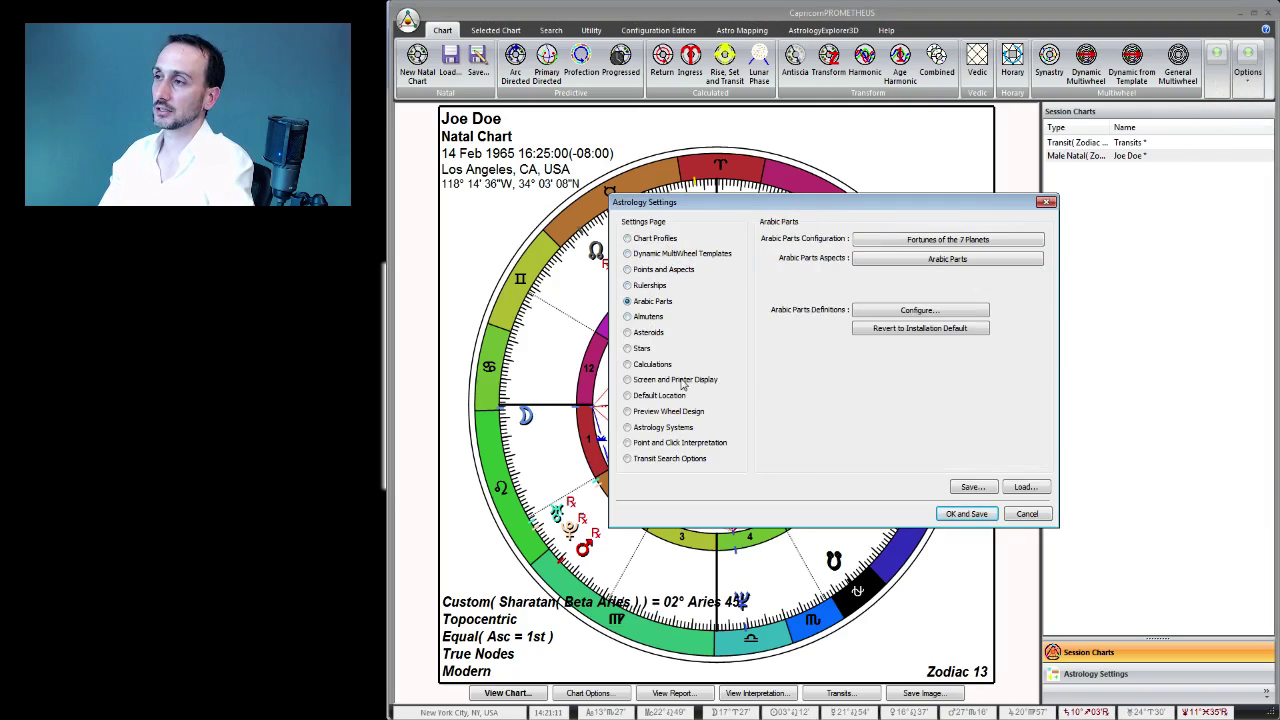
{"action": "left_click", "coordinate": [1038, 515]}
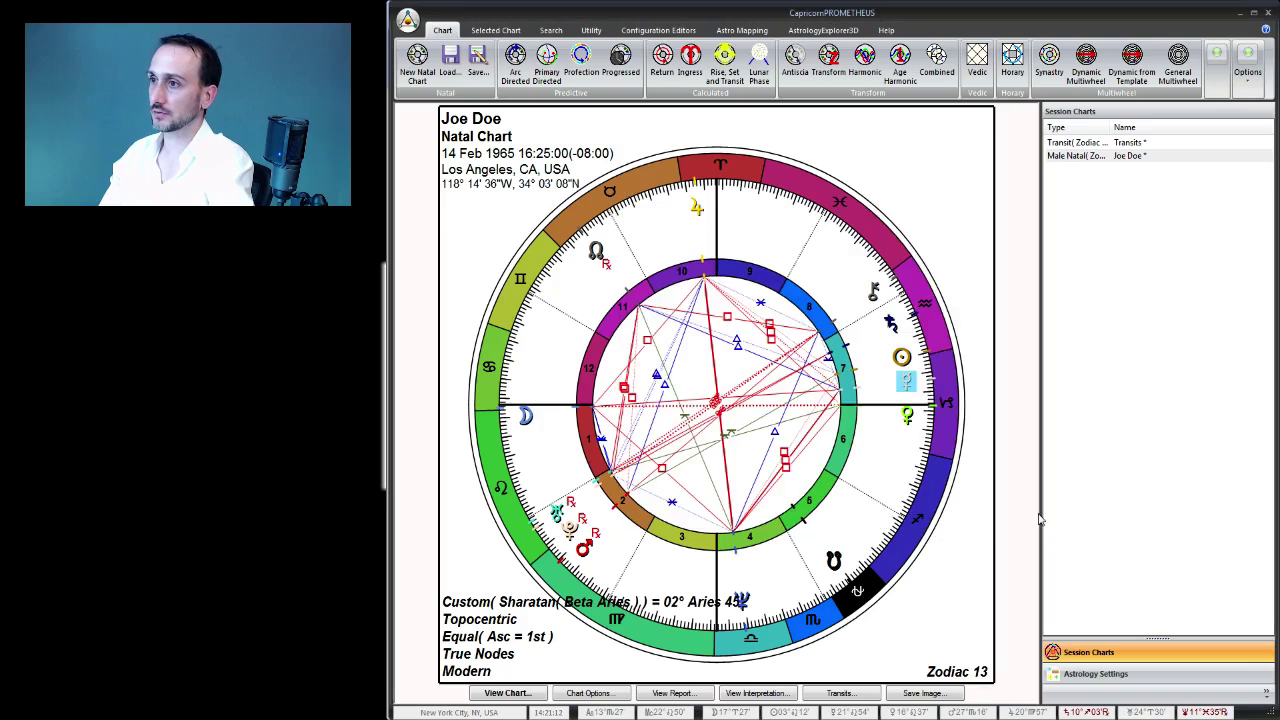
{"action": "left_click", "coordinate": [1247, 73]}
{"action": "left_click", "coordinate": [870, 272]}
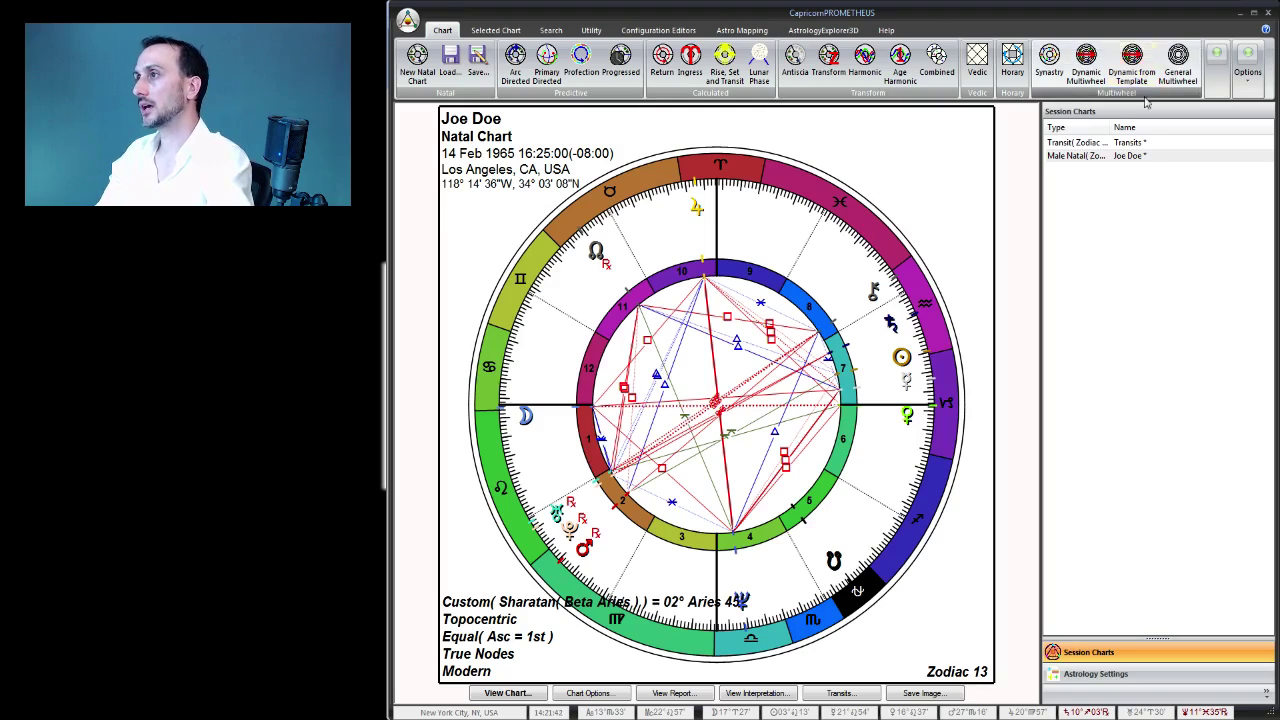
Compare the Transits chart with the male natal chart in the session list, ending on the natal chart
{"action": "left_click", "coordinate": [1145, 157]}
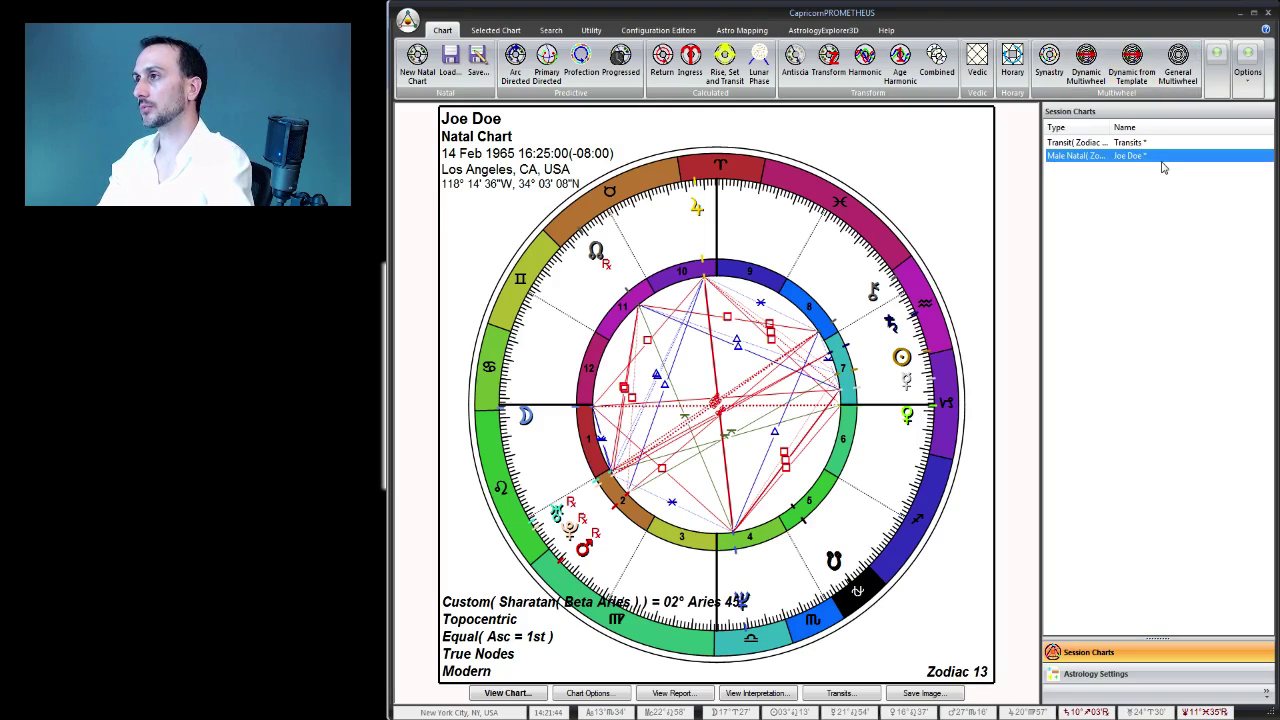
{"action": "left_click", "coordinate": [1154, 144]}
{"action": "left_click", "coordinate": [1159, 157]}
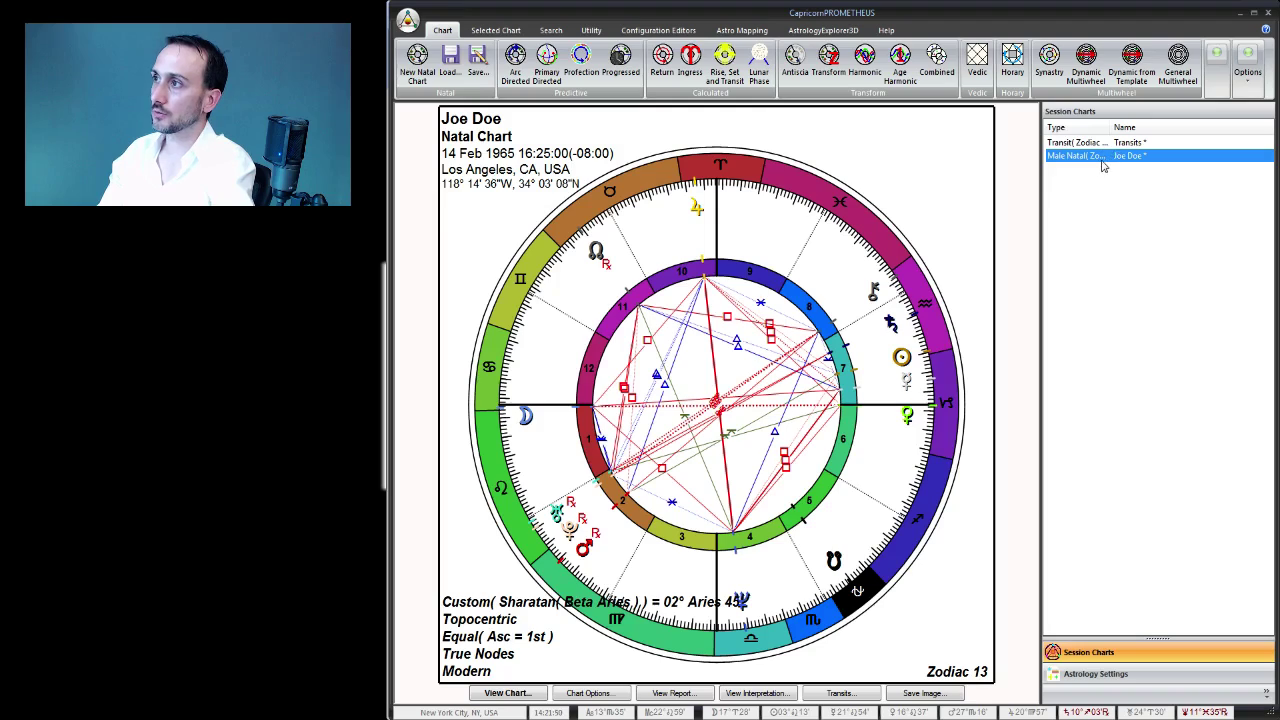
{"action": "left_click", "coordinate": [1150, 143]}
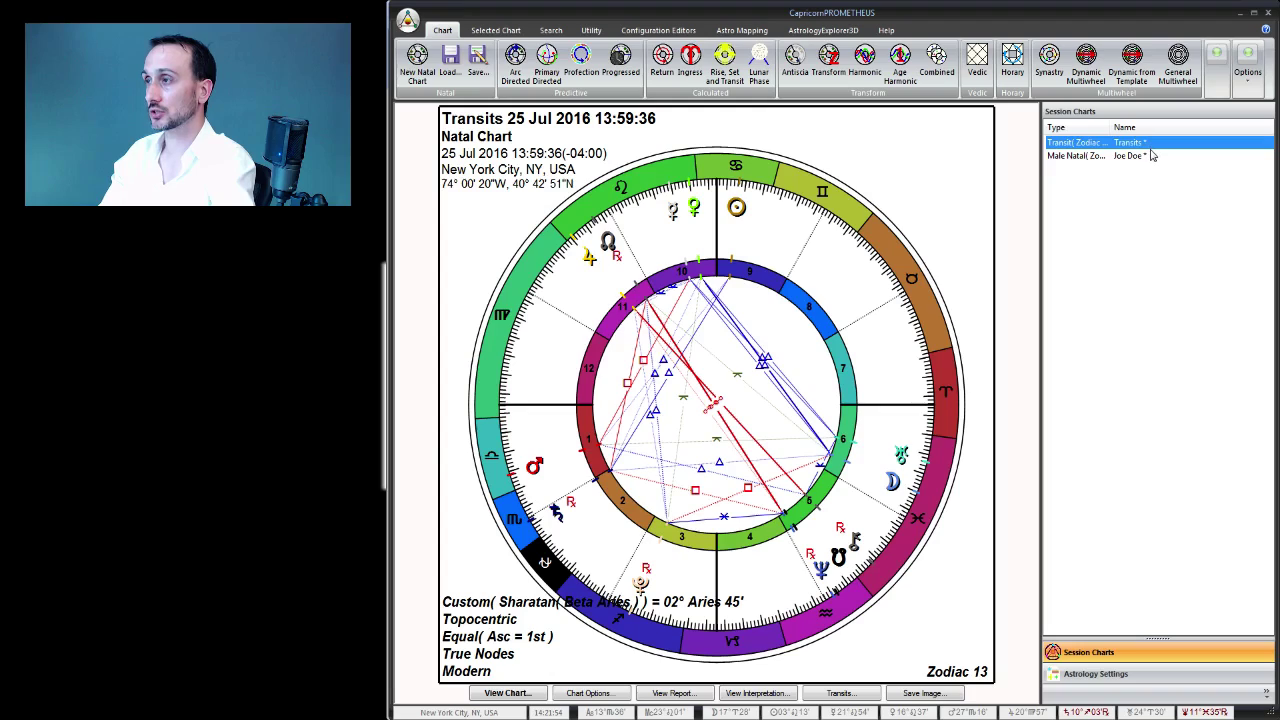
{"action": "left_click", "coordinate": [1148, 157]}
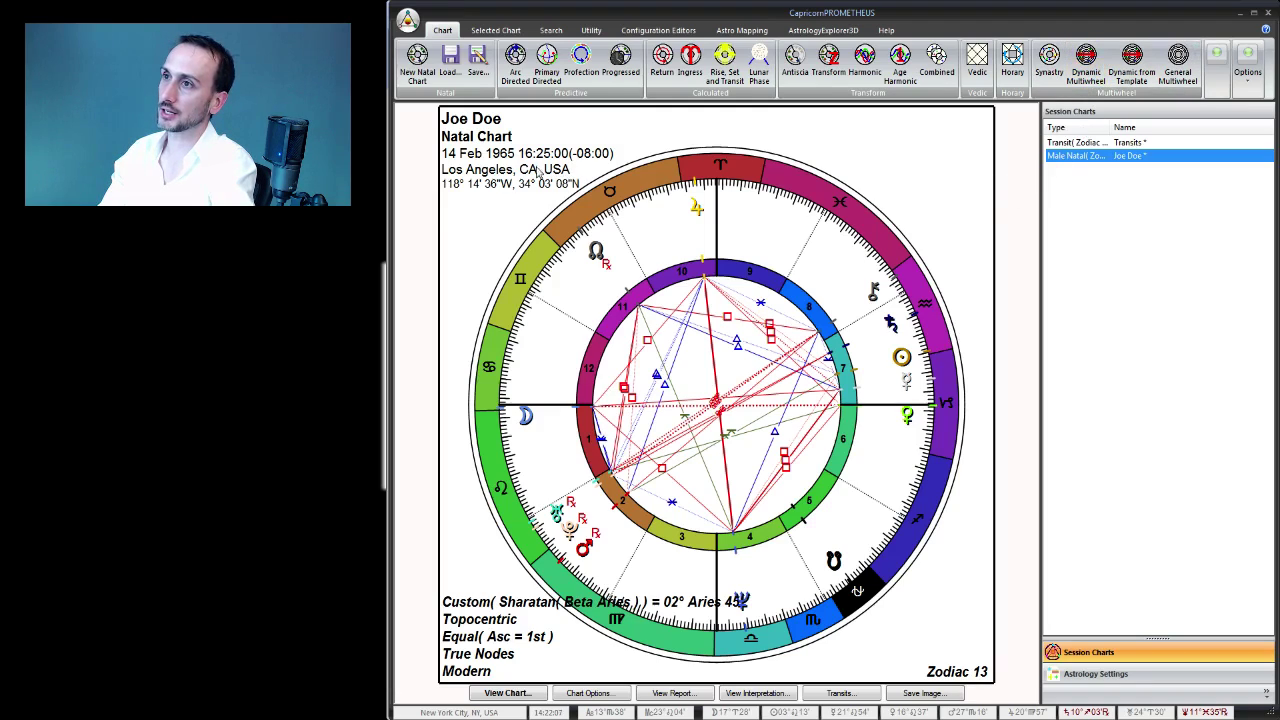
Narrow the browser window and the CapricornPROMETHEUS window to about two thirds of the screen width
{"action": "left_click_drag", "start_coordinate": [389, 207], "coordinate": [598, 216]}
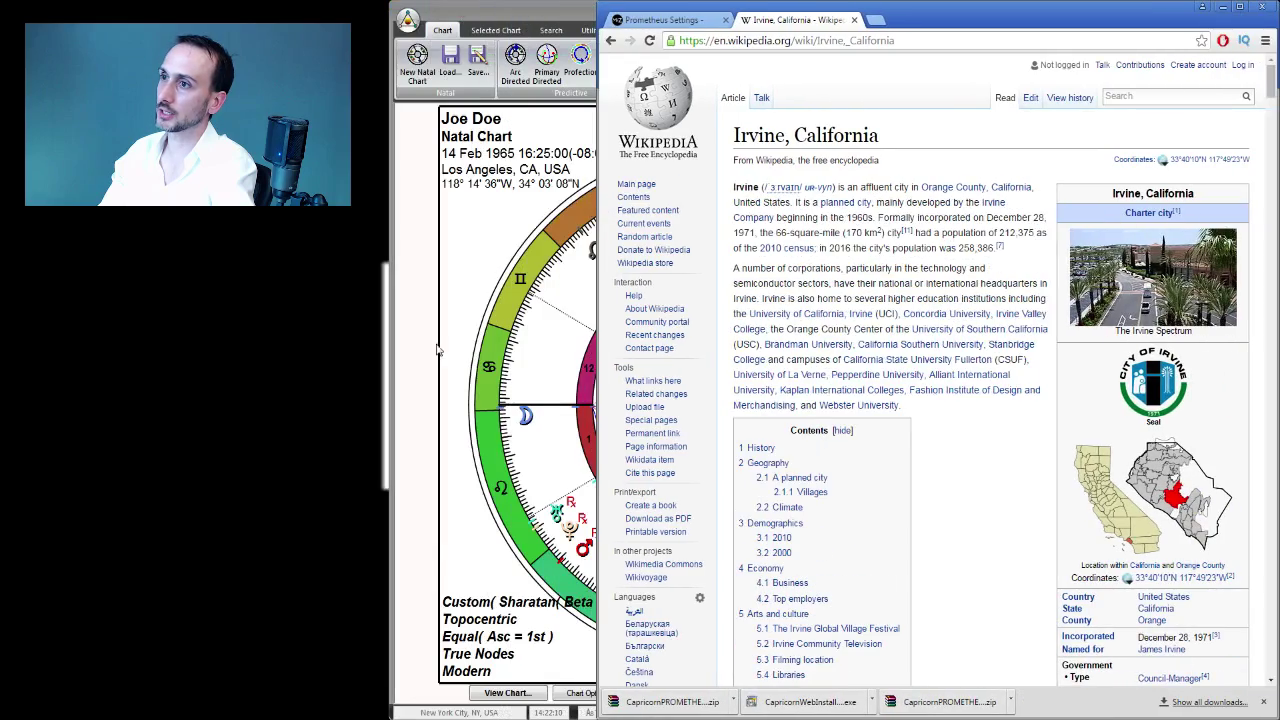
{"action": "left_click", "coordinate": [525, 12]}
{"action": "left_click_drag", "start_coordinate": [390, 144], "coordinate": [602, 170]}
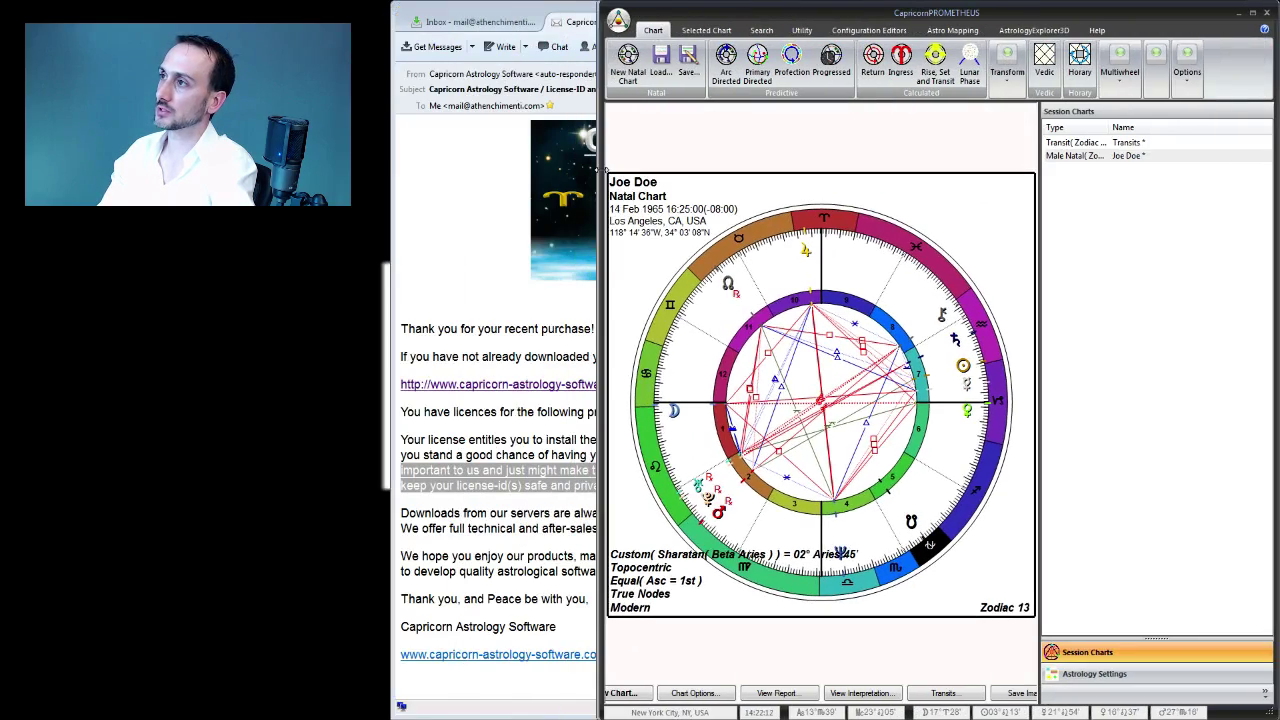
Start a Dynamic MultiWheel based on the natal chart and set its type to TriWheel (3 Wheels)
{"action": "left_click", "coordinate": [1122, 80]}
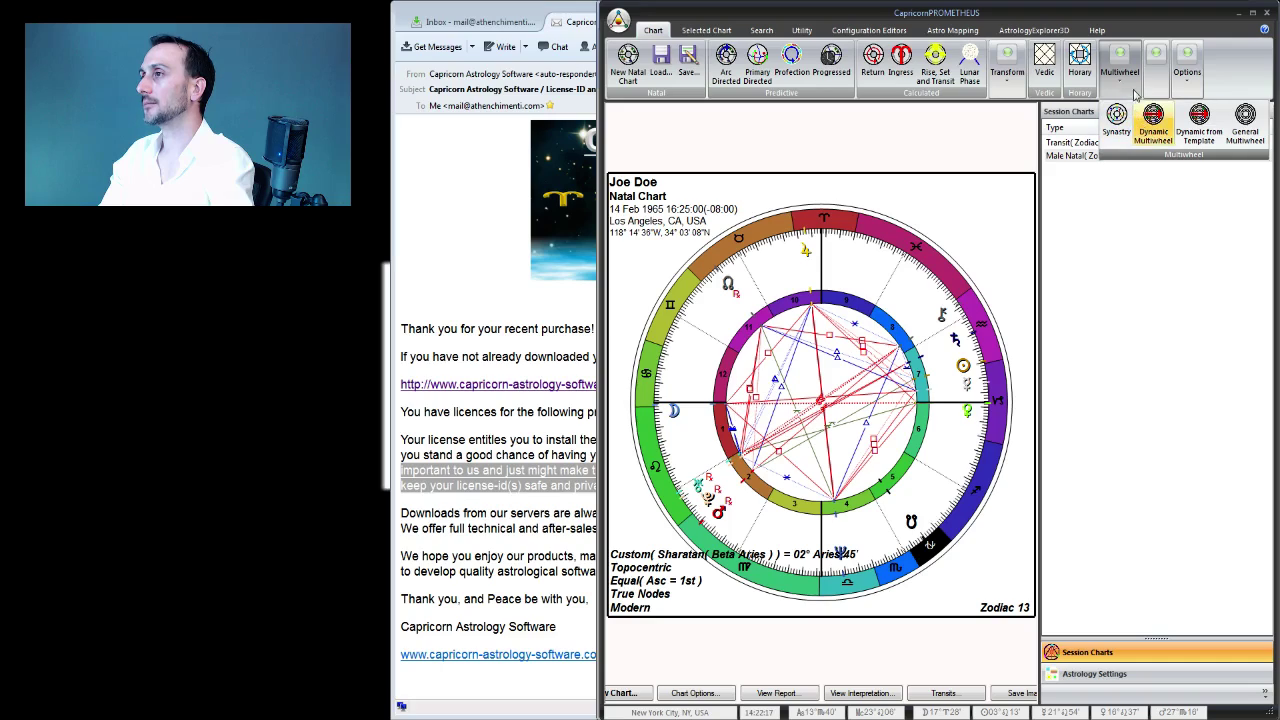
{"action": "left_click", "coordinate": [1153, 136]}
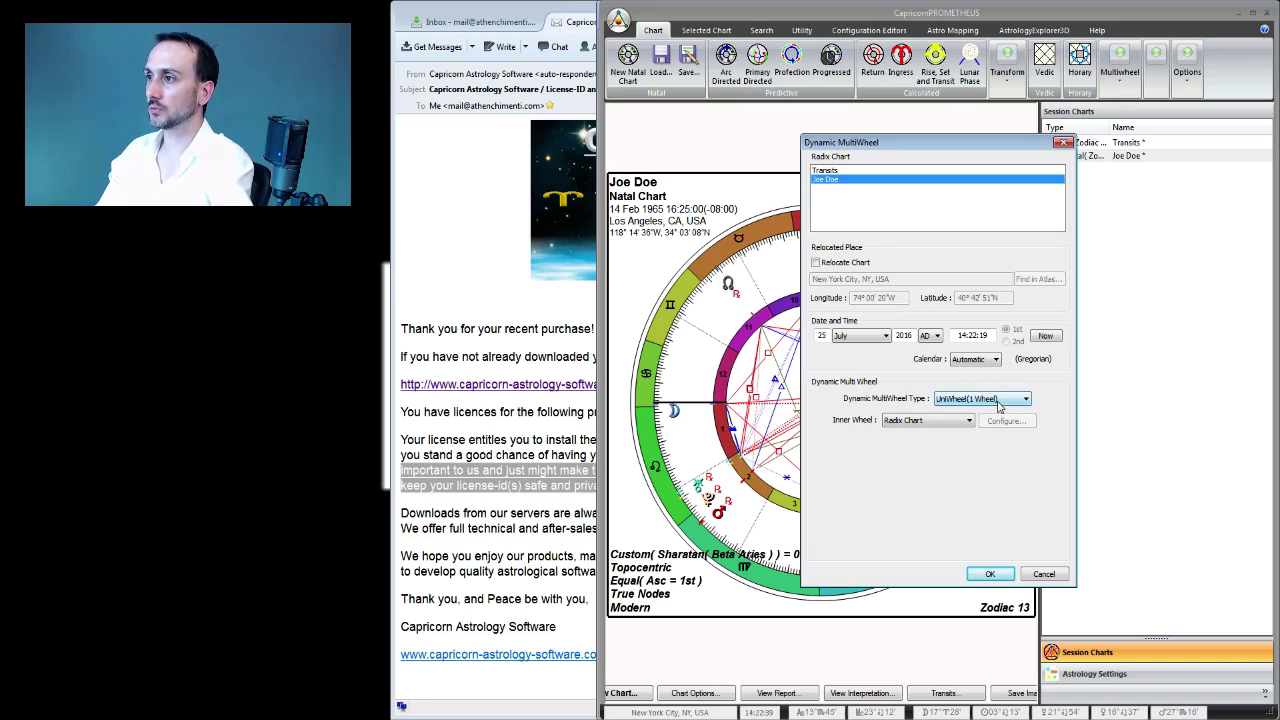
{"action": "left_click", "coordinate": [997, 403]}
{"action": "left_click", "coordinate": [1002, 431]}
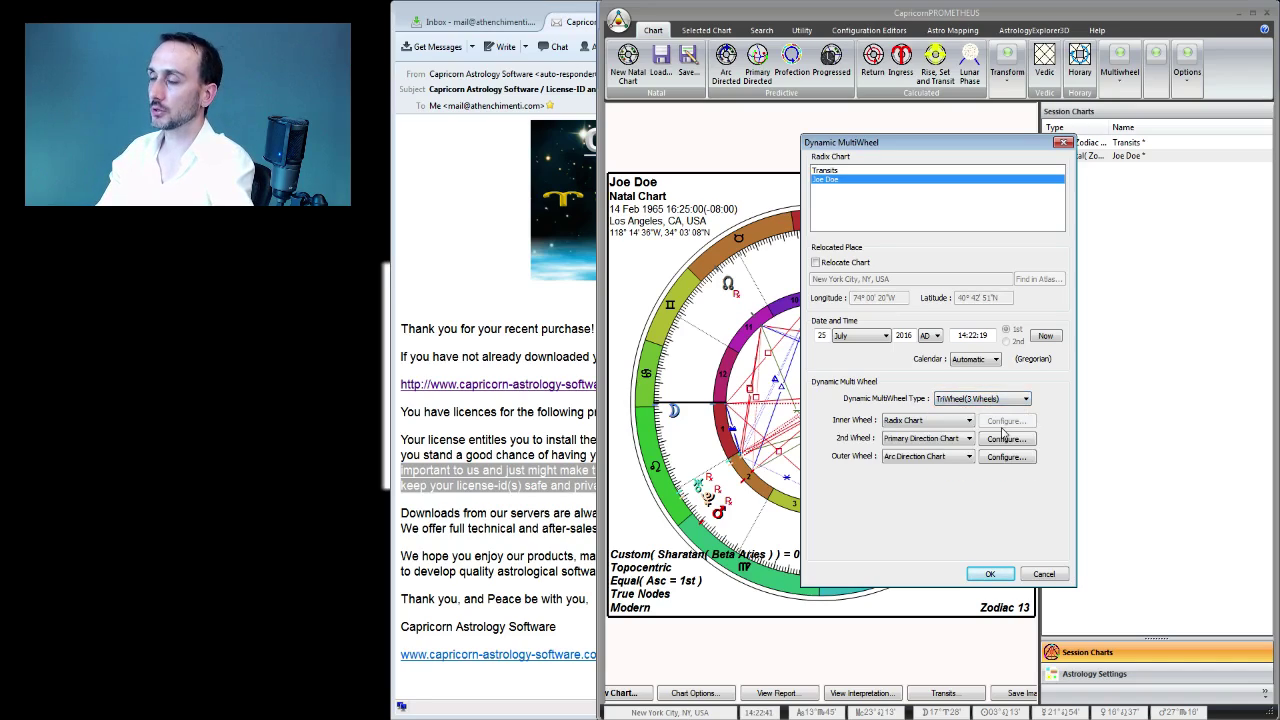
Set the second wheel to Progressed Chart and the outer wheel to Transiting Chart, and create the multiwheel
{"action": "left_click", "coordinate": [947, 439]}
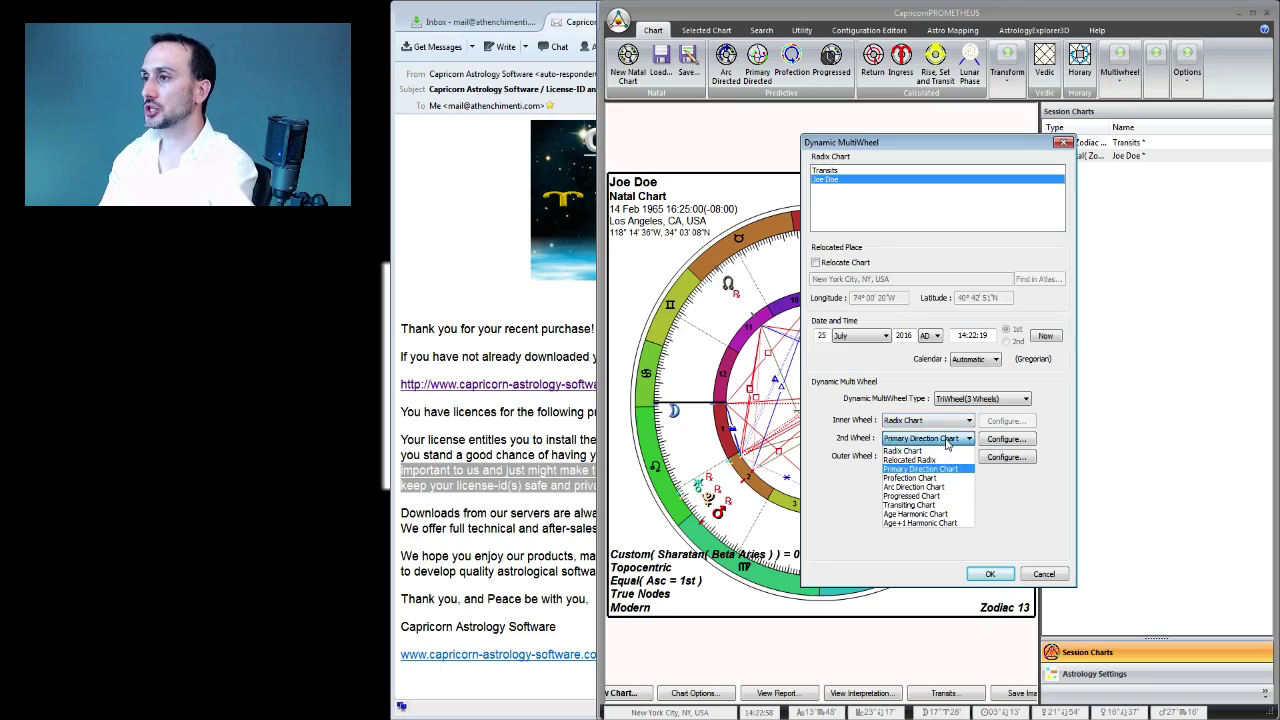
{"action": "left_click", "coordinate": [944, 497]}
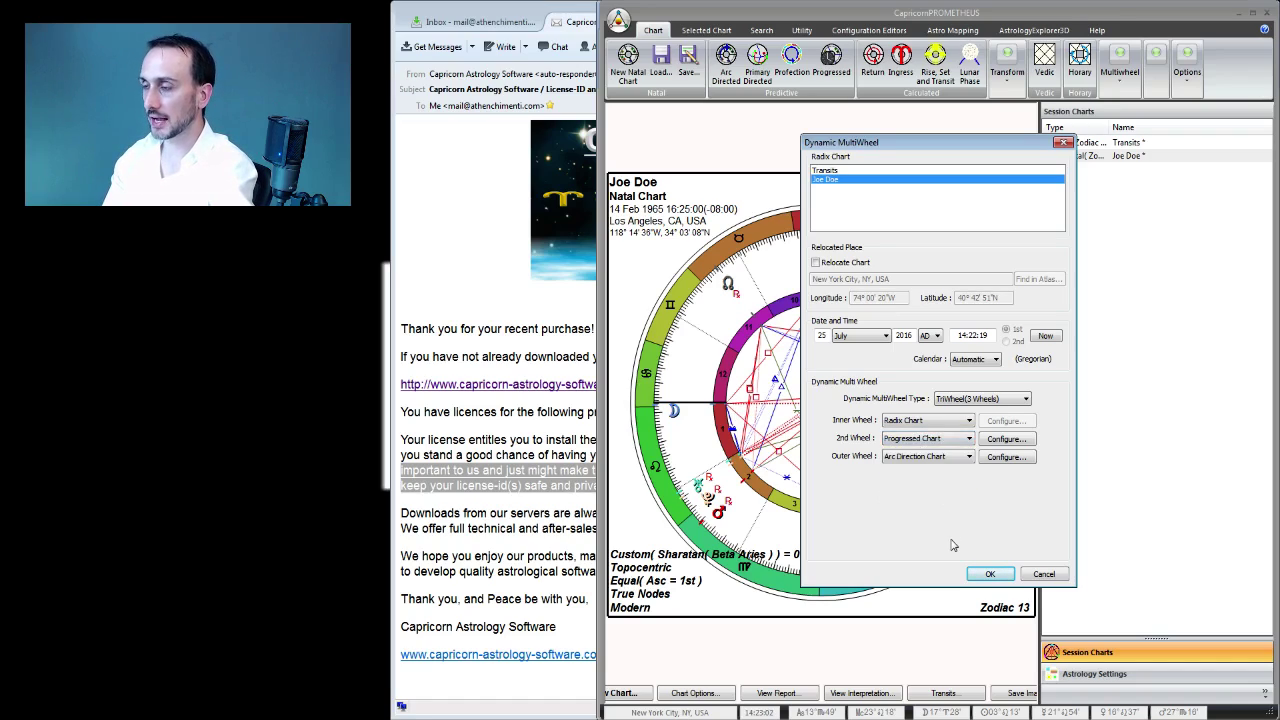
{"action": "left_click", "coordinate": [962, 458]}
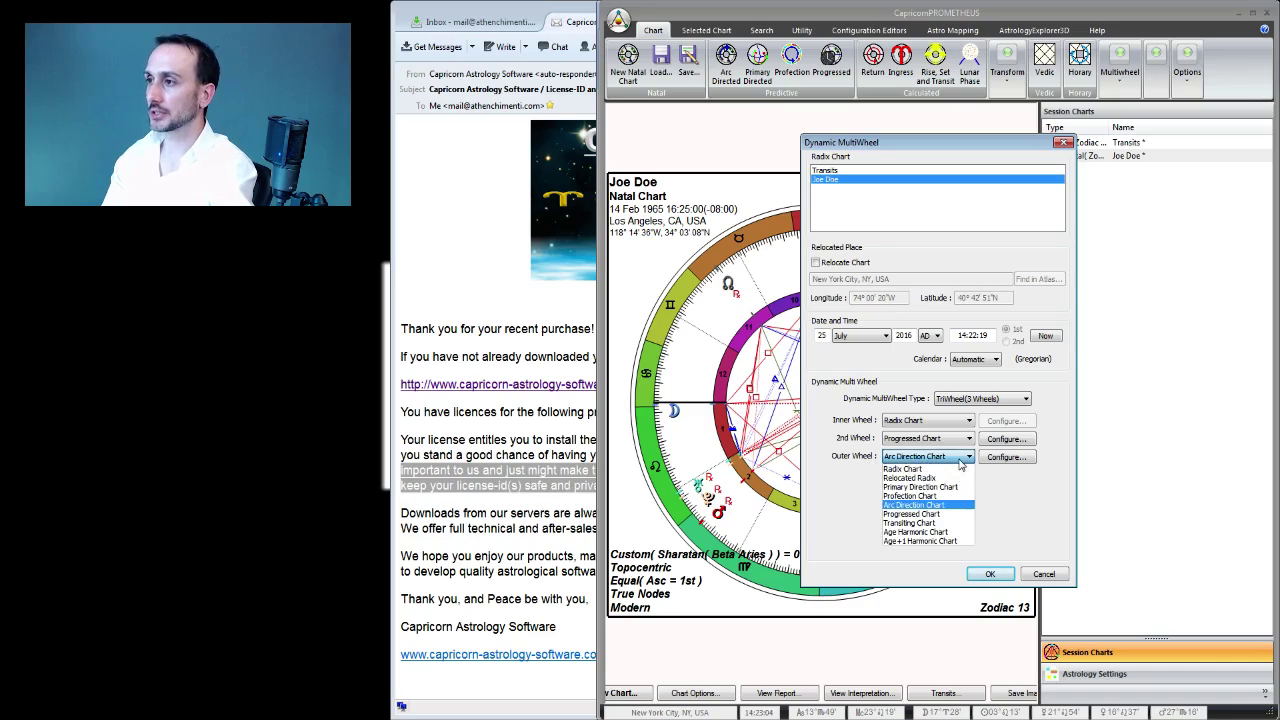
{"action": "left_click", "coordinate": [940, 522]}
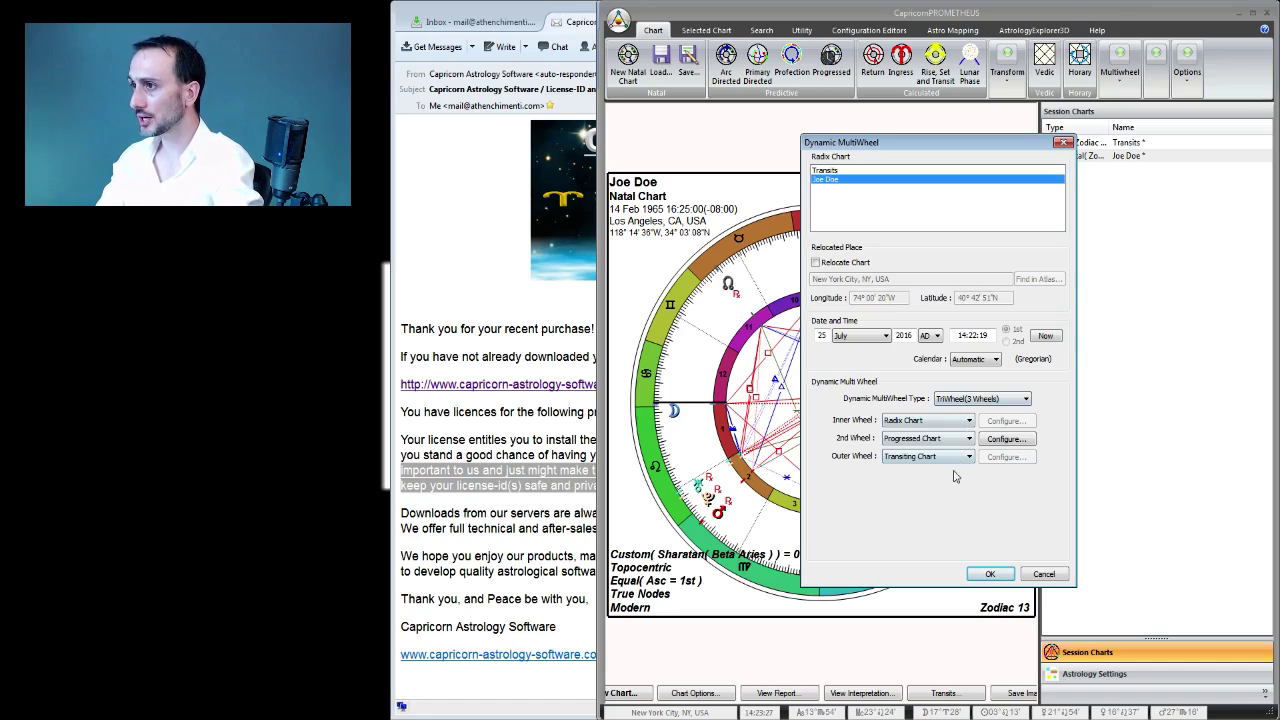
{"action": "left_click", "coordinate": [989, 575]}
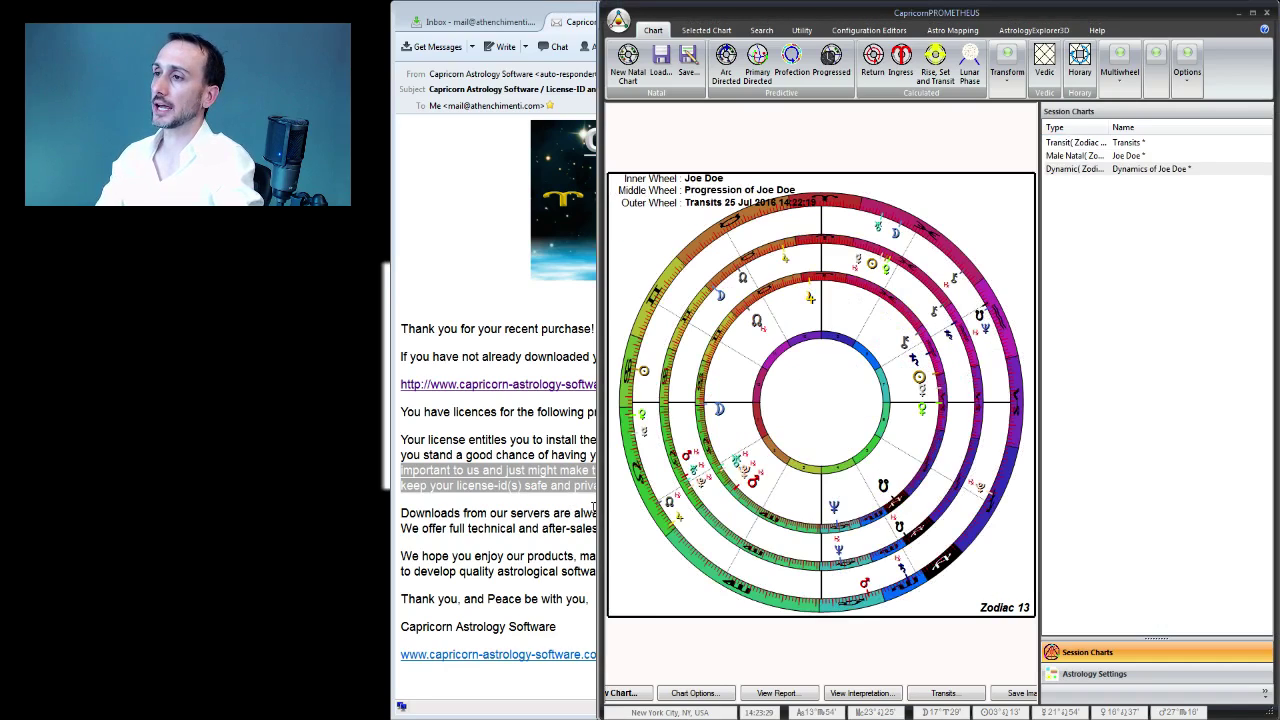
Preview the page designs Three Wheels, TriWheel and TriWheel Natal, Progressed, Transit for the dynamic chart, and cancel
{"action": "left_click_drag", "start_coordinate": [602, 422], "coordinate": [416, 422]}
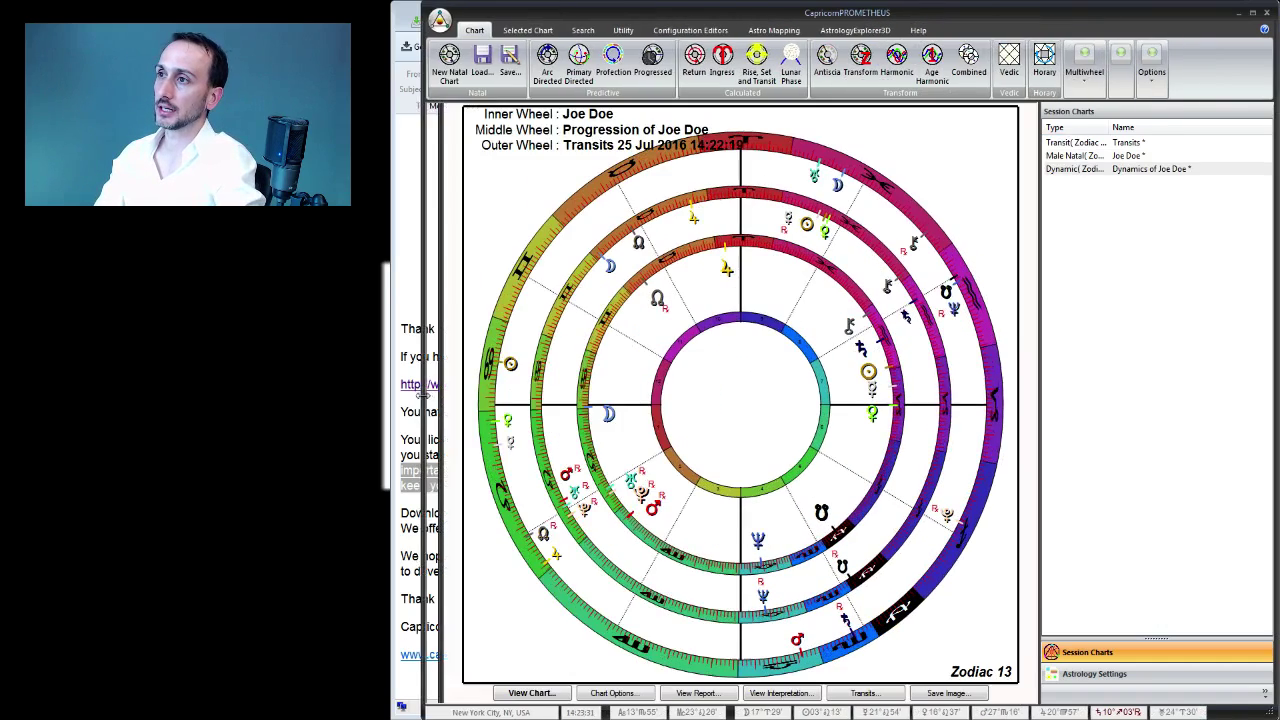
{"action": "left_click", "coordinate": [530, 697]}
{"action": "left_click", "coordinate": [386, 214]}
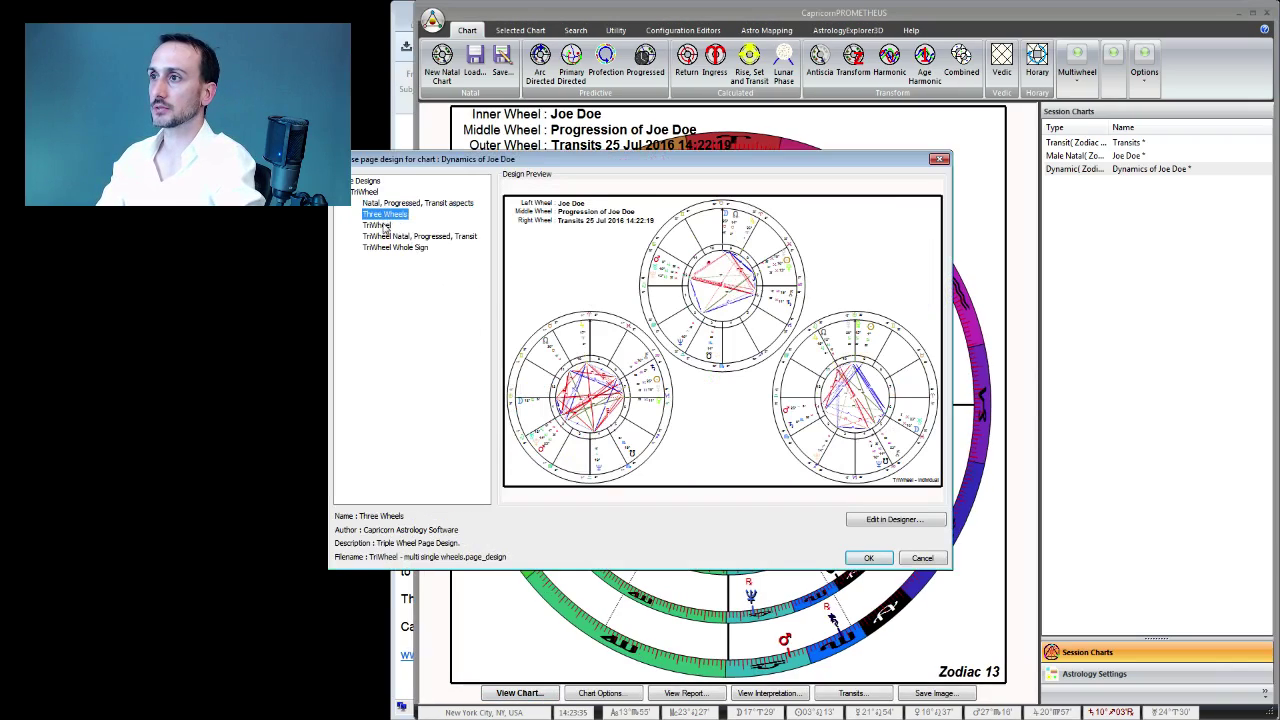
{"action": "left_click", "coordinate": [384, 225]}
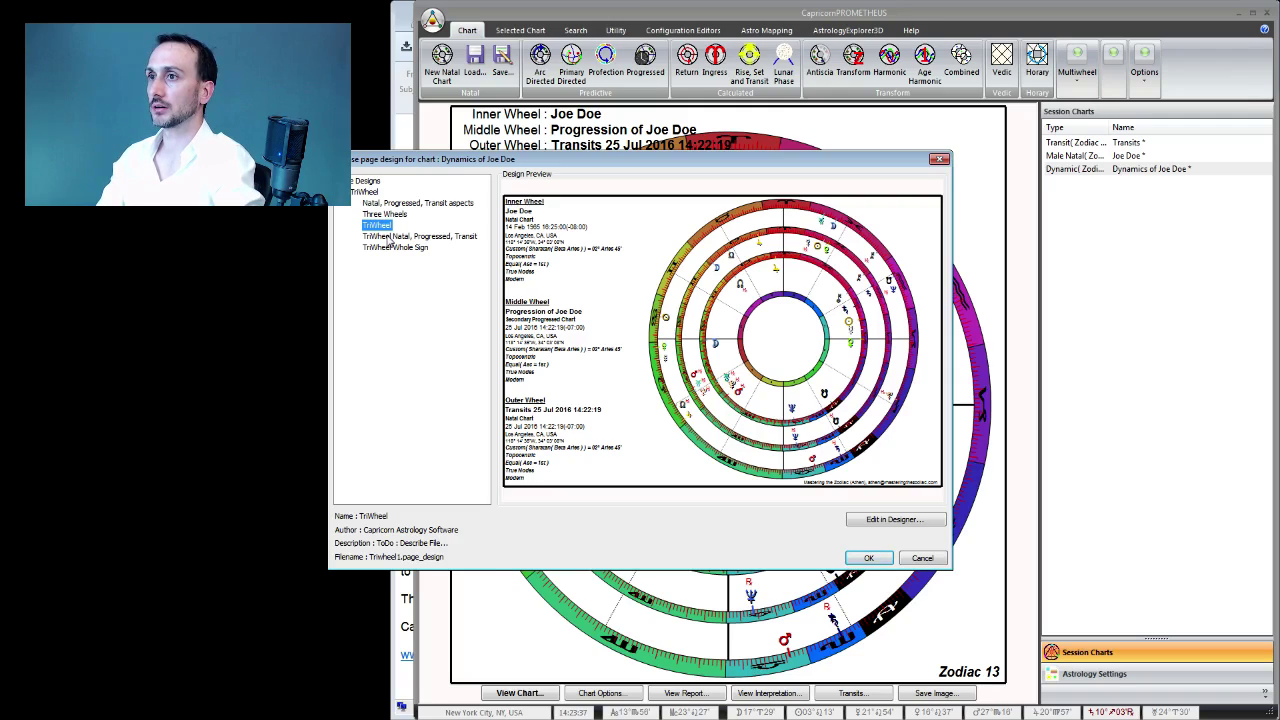
{"action": "left_click", "coordinate": [390, 237]}
{"action": "left_click", "coordinate": [380, 227]}
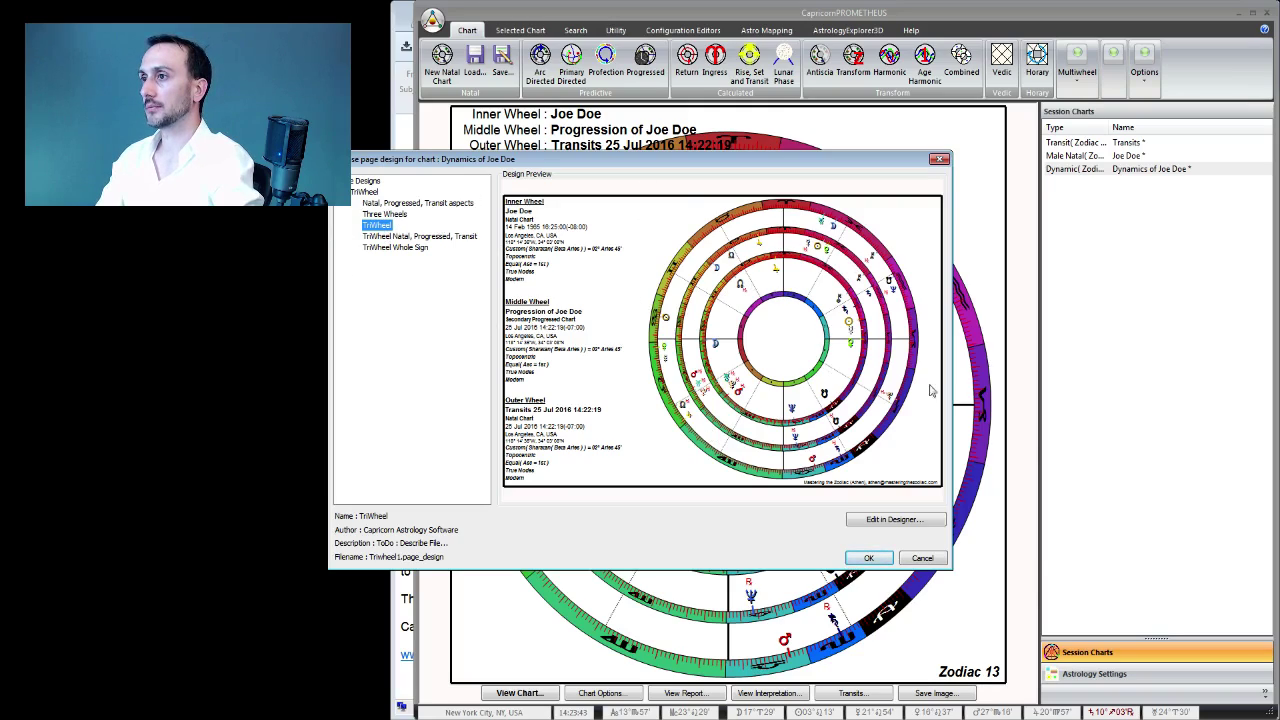
{"action": "left_click", "coordinate": [930, 563]}
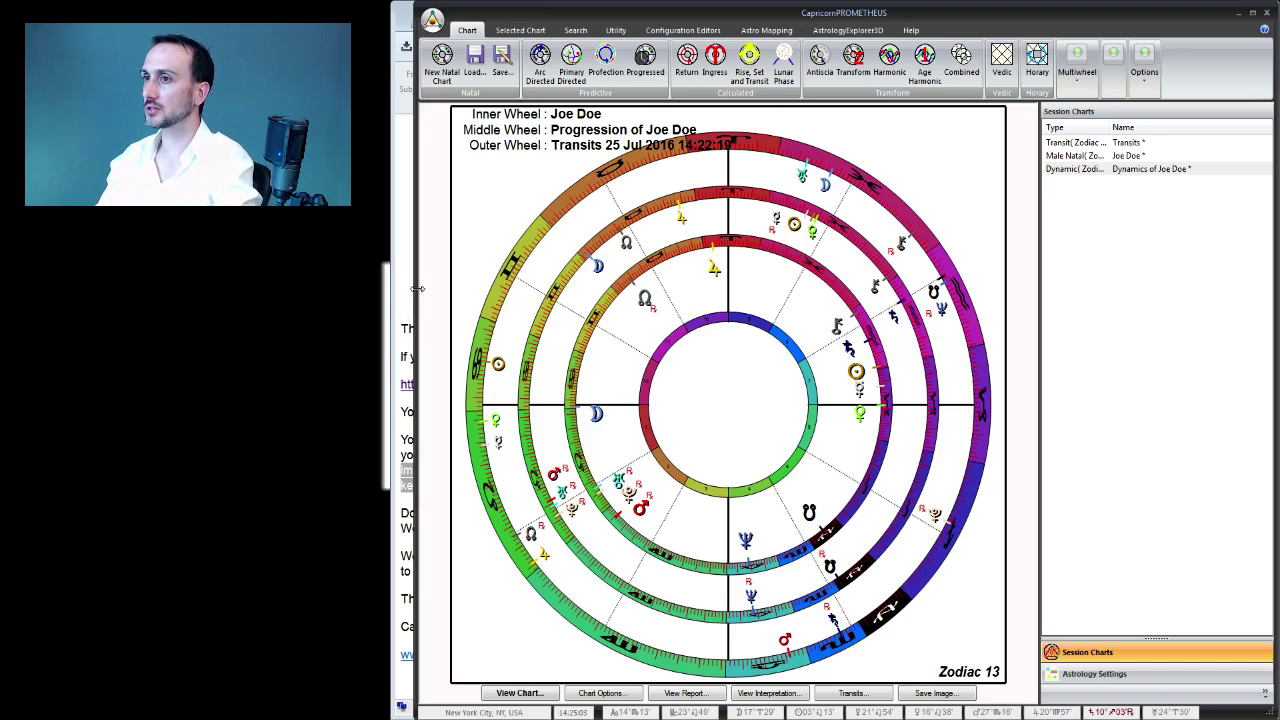
Widen the astrology program's window and display the male natal chart from the session charts
{"action": "left_click_drag", "start_coordinate": [415, 290], "coordinate": [361, 289]}
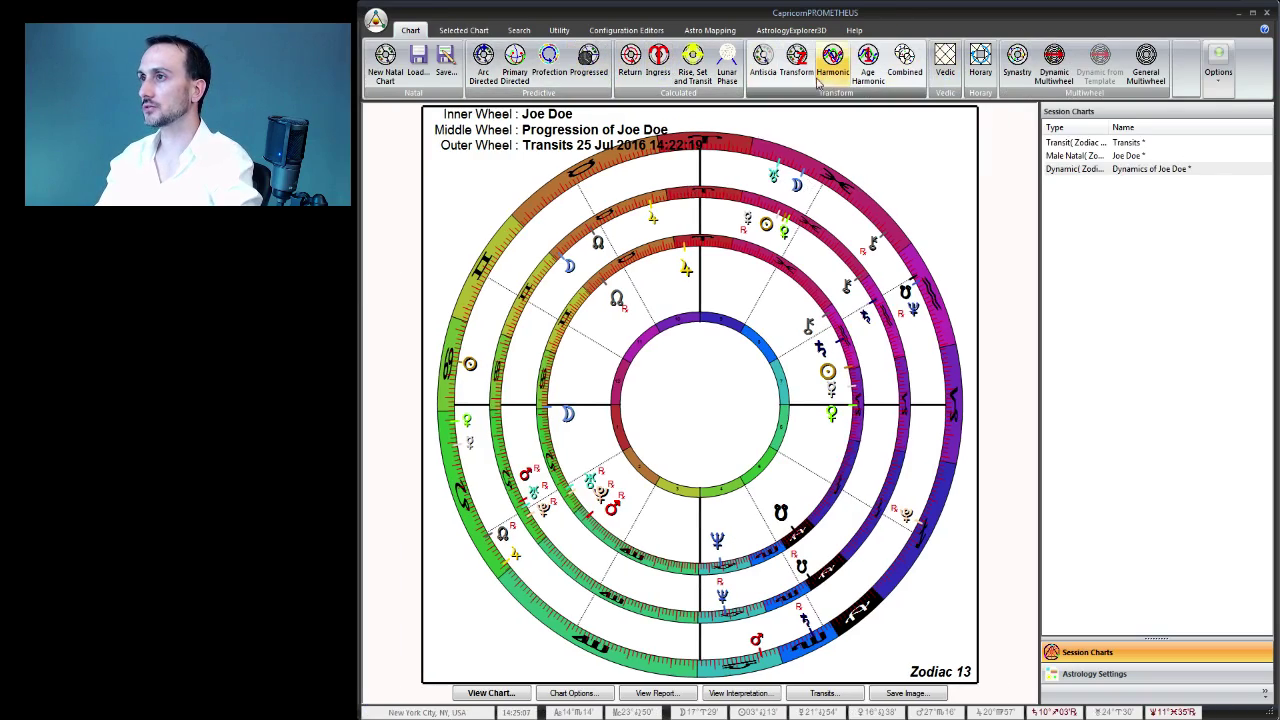
{"action": "left_click", "coordinate": [1128, 156]}
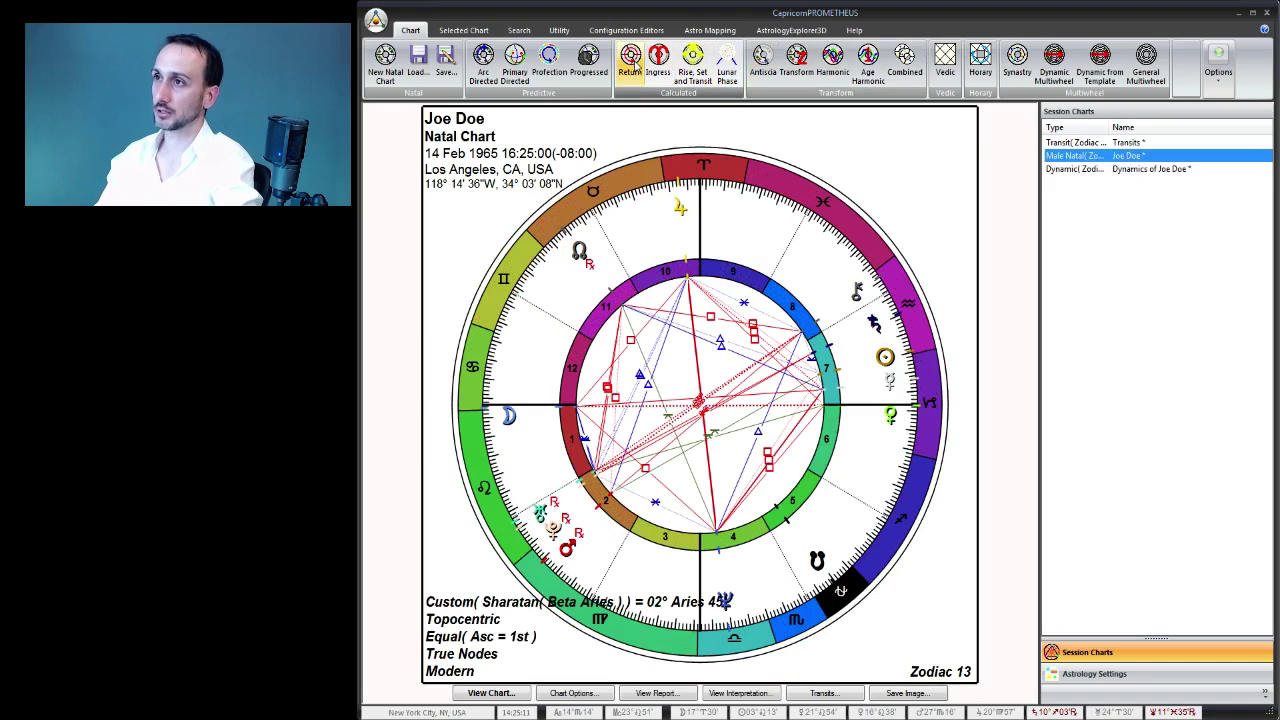
Start a Return chart from the male natal chart, with return type Solar Return and Precession Correct Return enabled
{"action": "left_click", "coordinate": [1105, 170]}
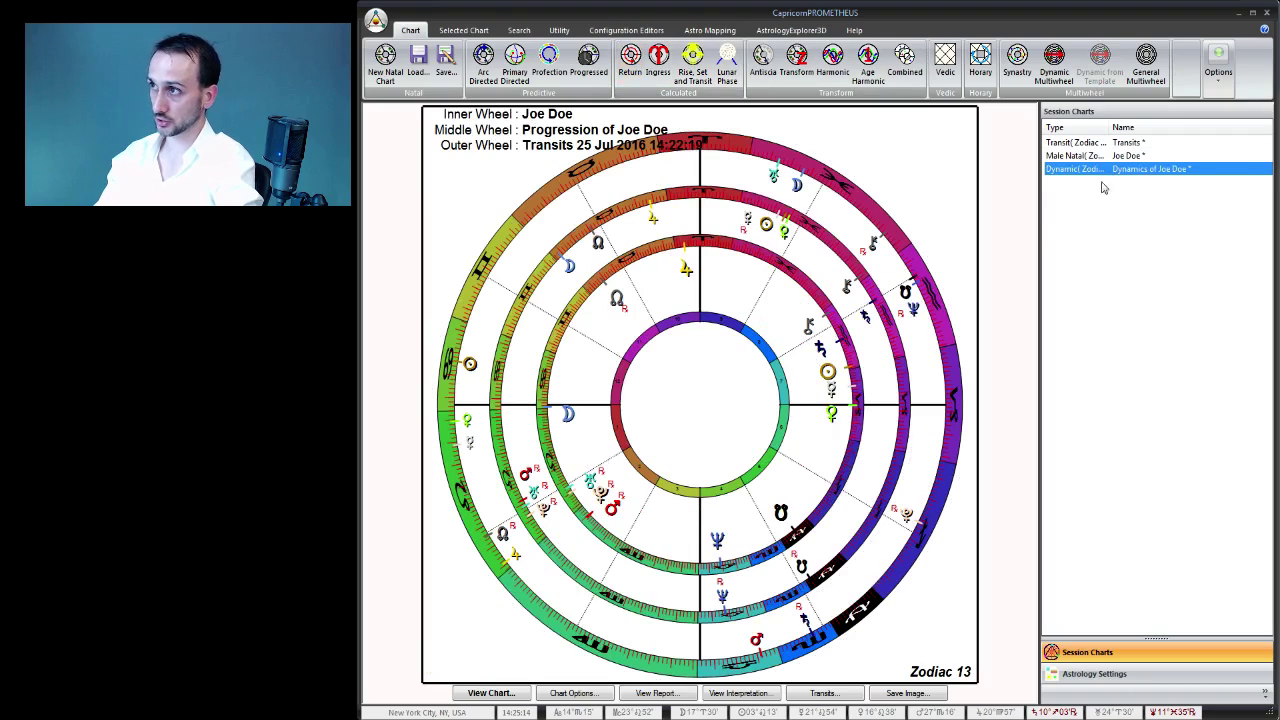
{"action": "left_click", "coordinate": [1128, 157]}
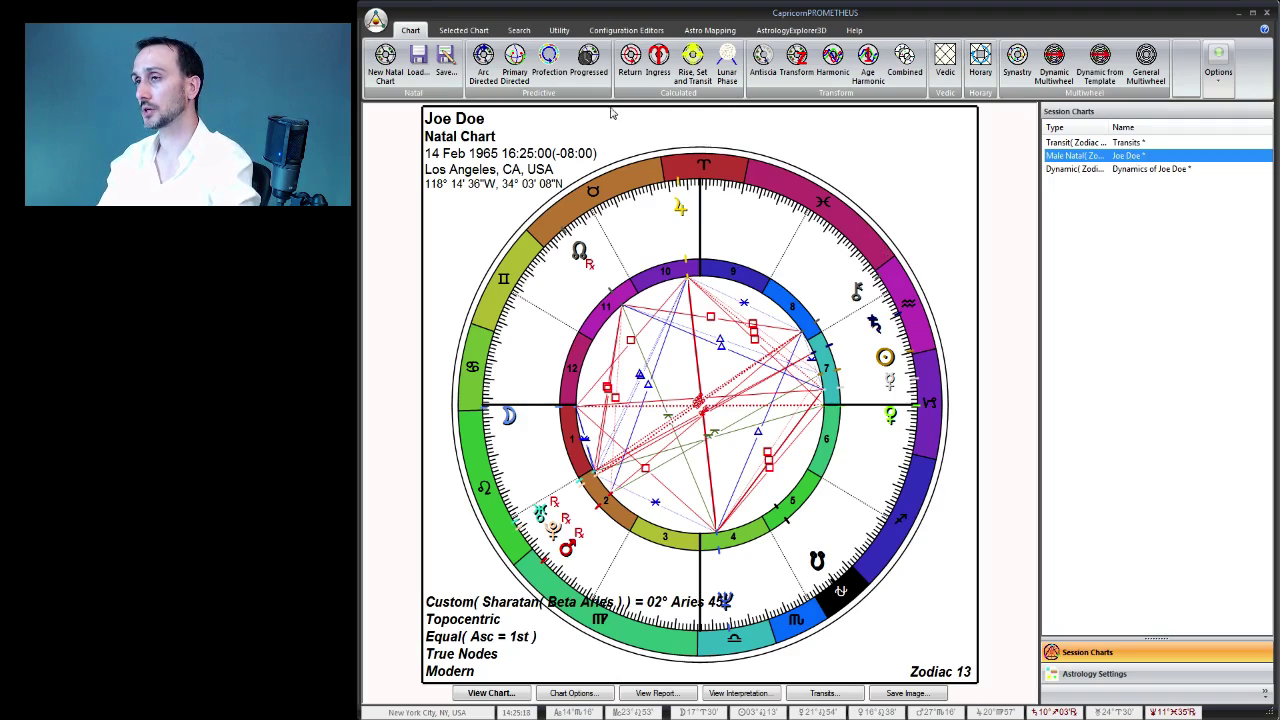
{"action": "left_click", "coordinate": [630, 62]}
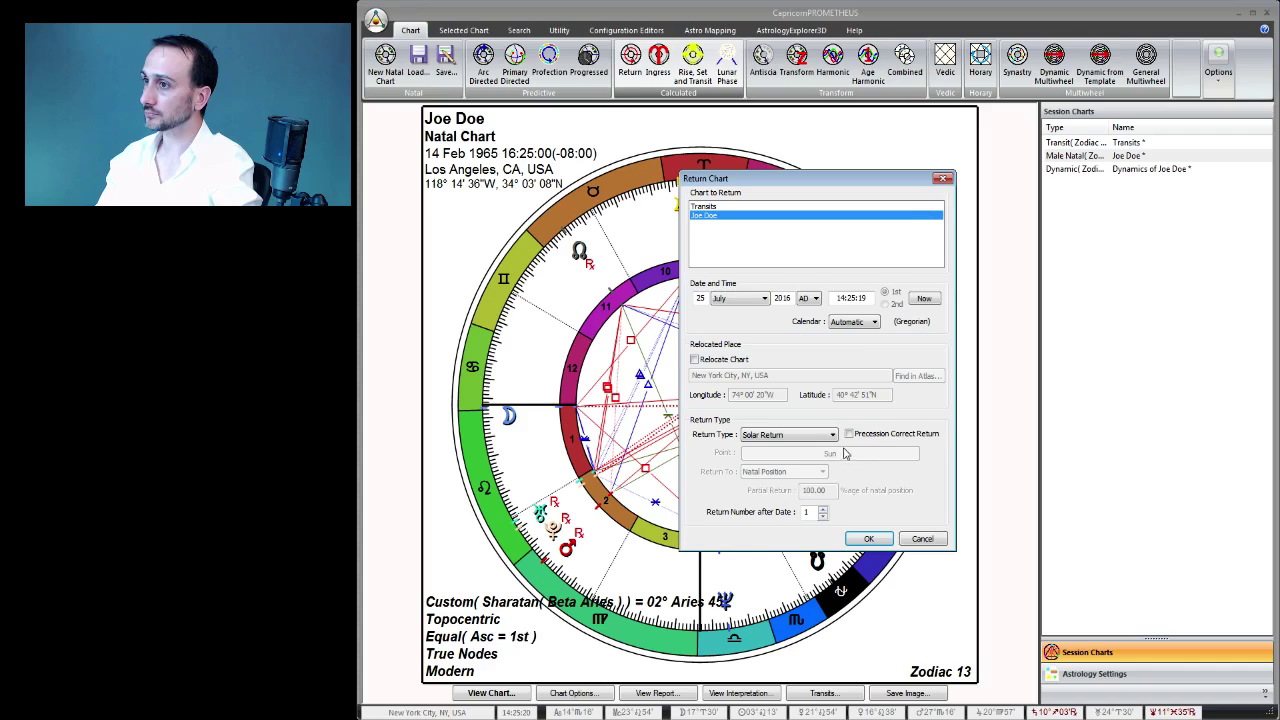
{"action": "left_click_drag", "start_coordinate": [795, 187], "coordinate": [677, 169]}
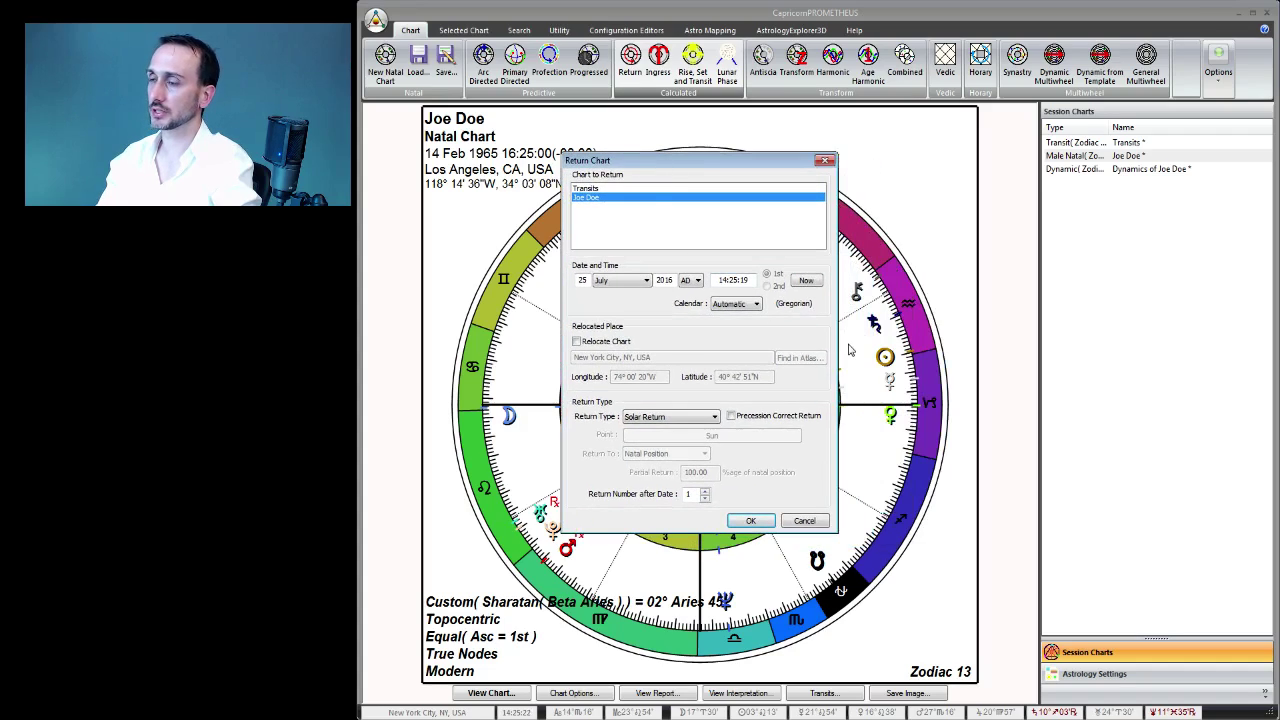
{"action": "left_click", "coordinate": [740, 420]}
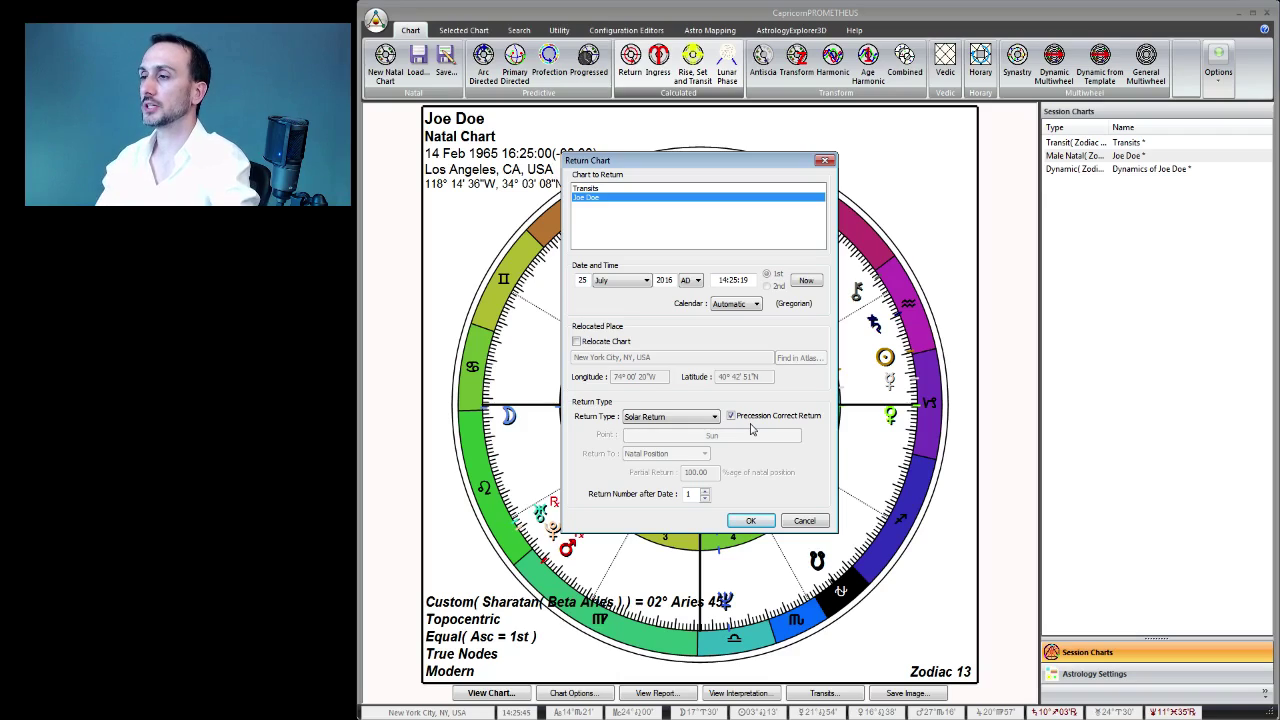
{"action": "left_click", "coordinate": [756, 418]}
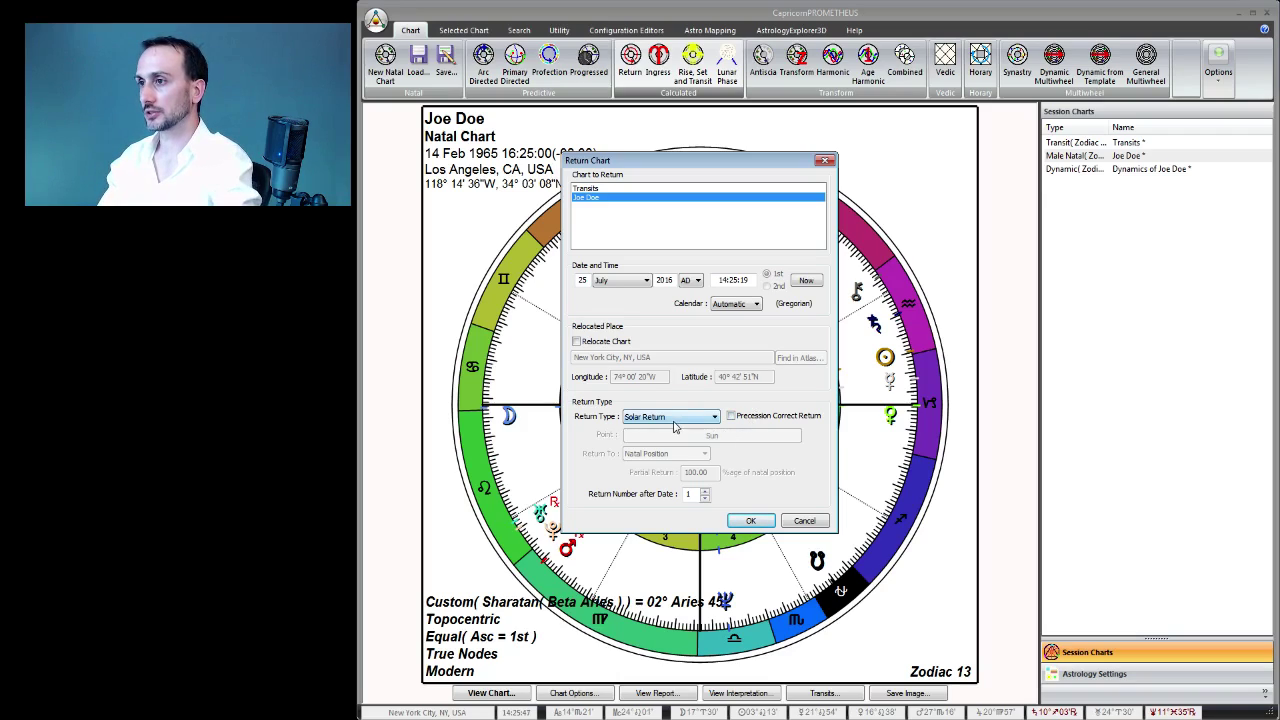
{"action": "left_click", "coordinate": [780, 421]}
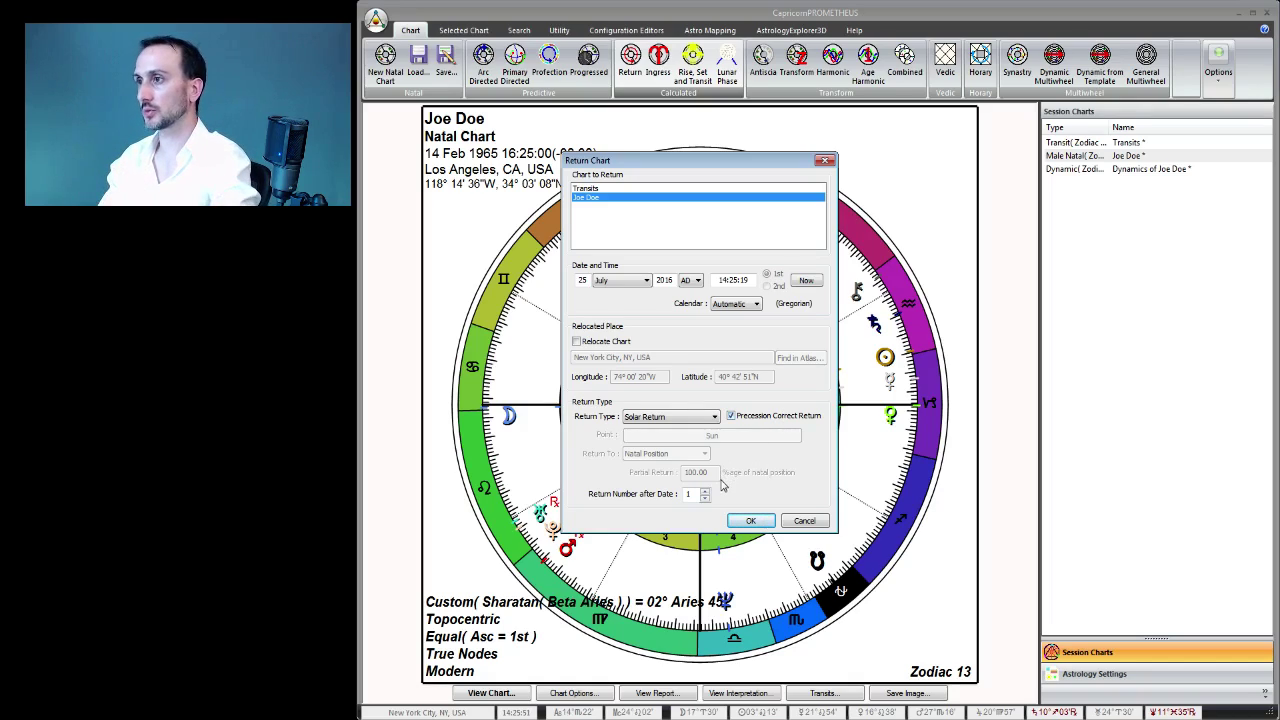
{"action": "left_click", "coordinate": [704, 418]}
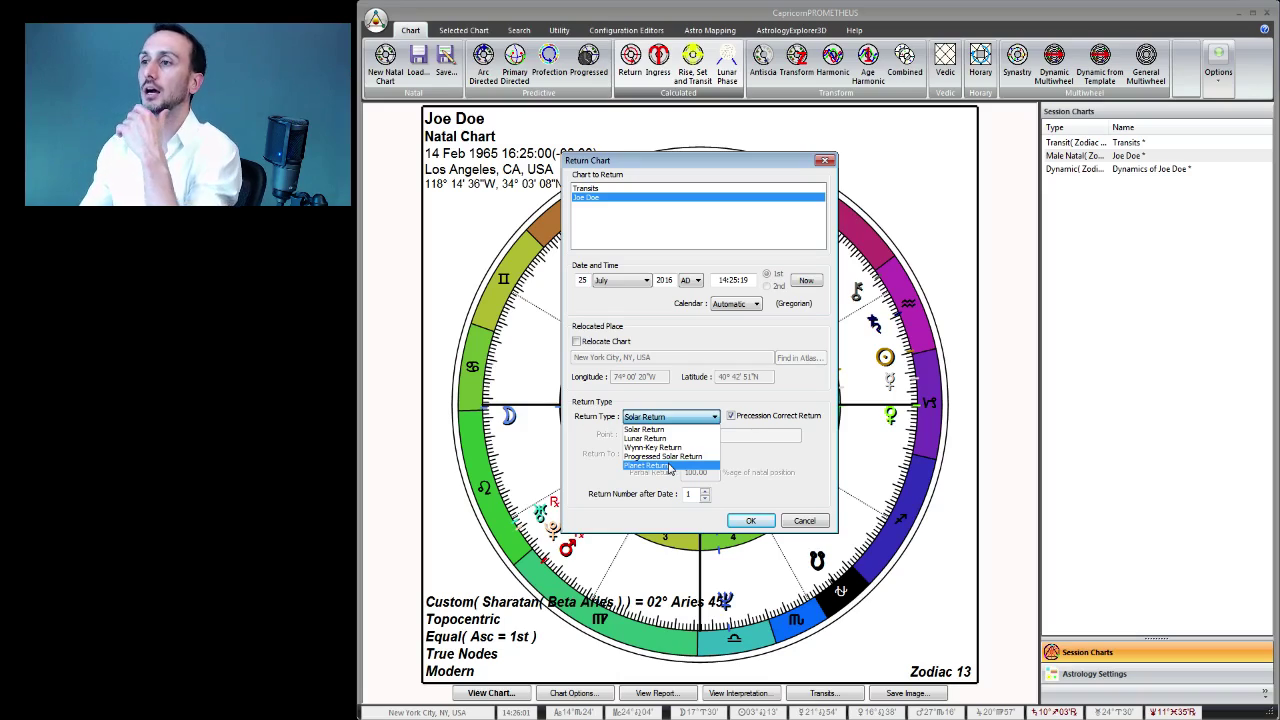
{"action": "left_click", "coordinate": [688, 430]}
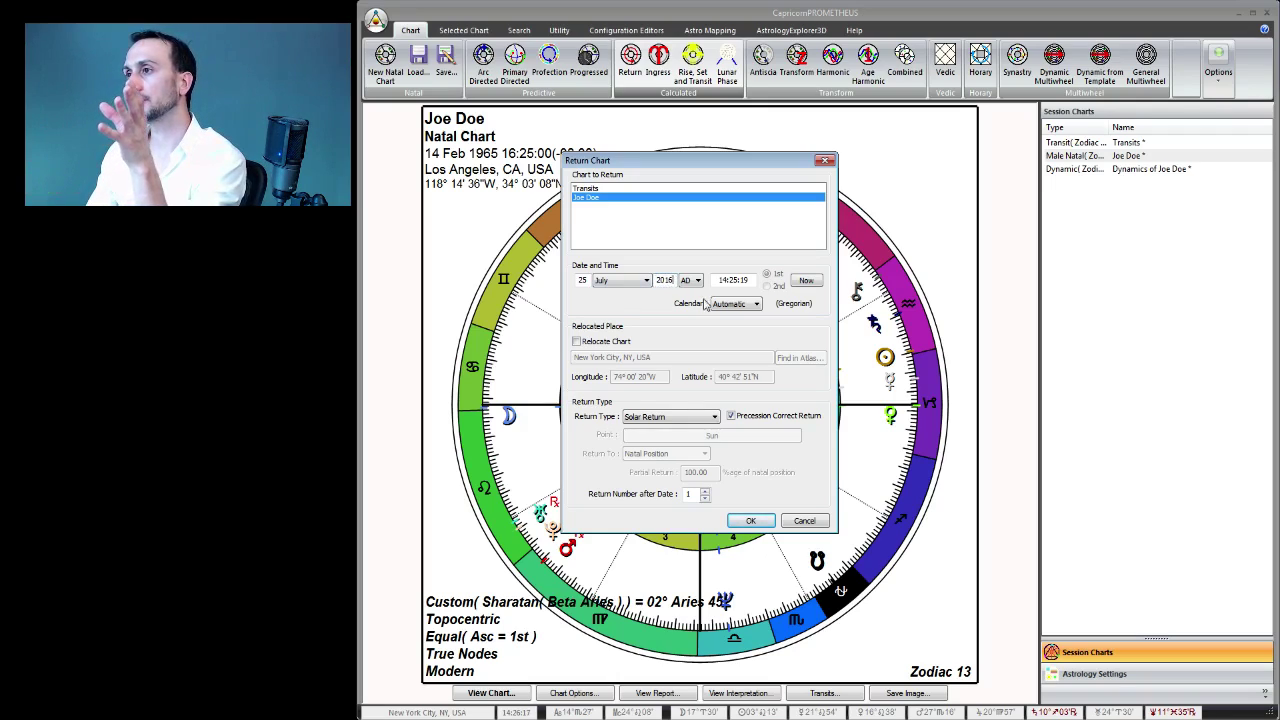
Try the year 2015 as the solar return's start date, and change it back to 2016
{"action": "double_click", "coordinate": [590, 282]}
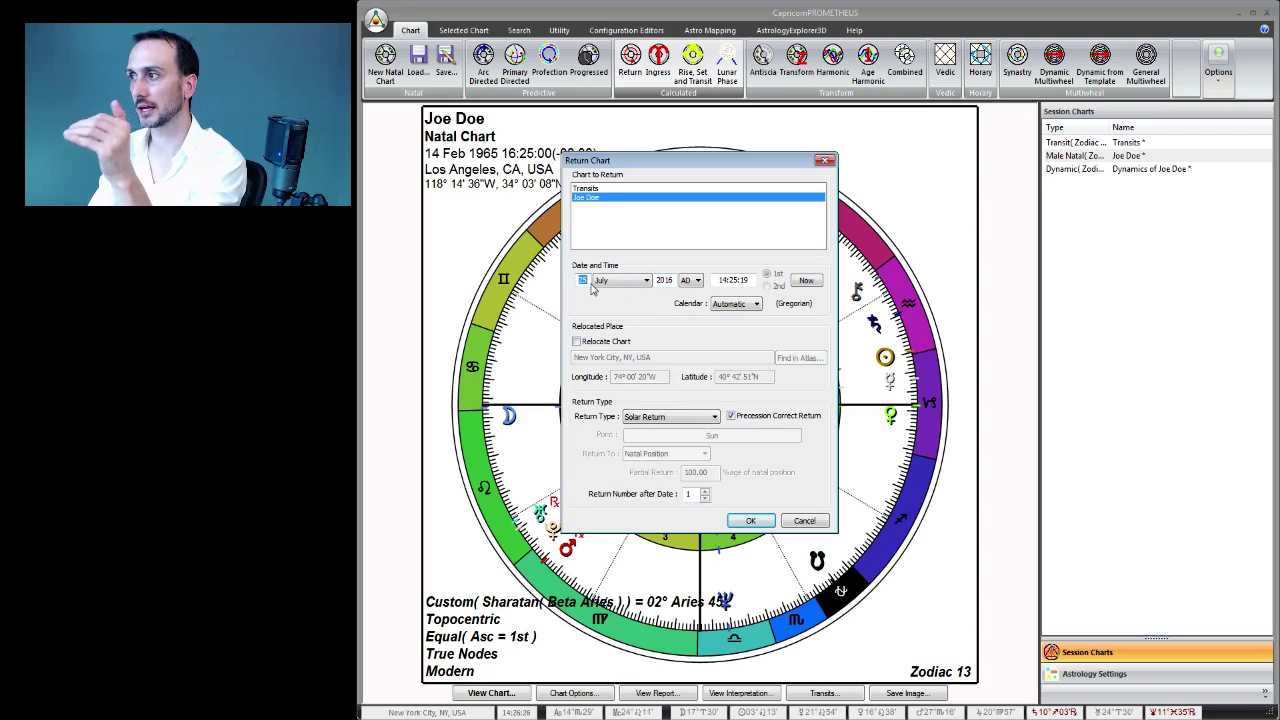
{"action": "left_click", "coordinate": [669, 280]}
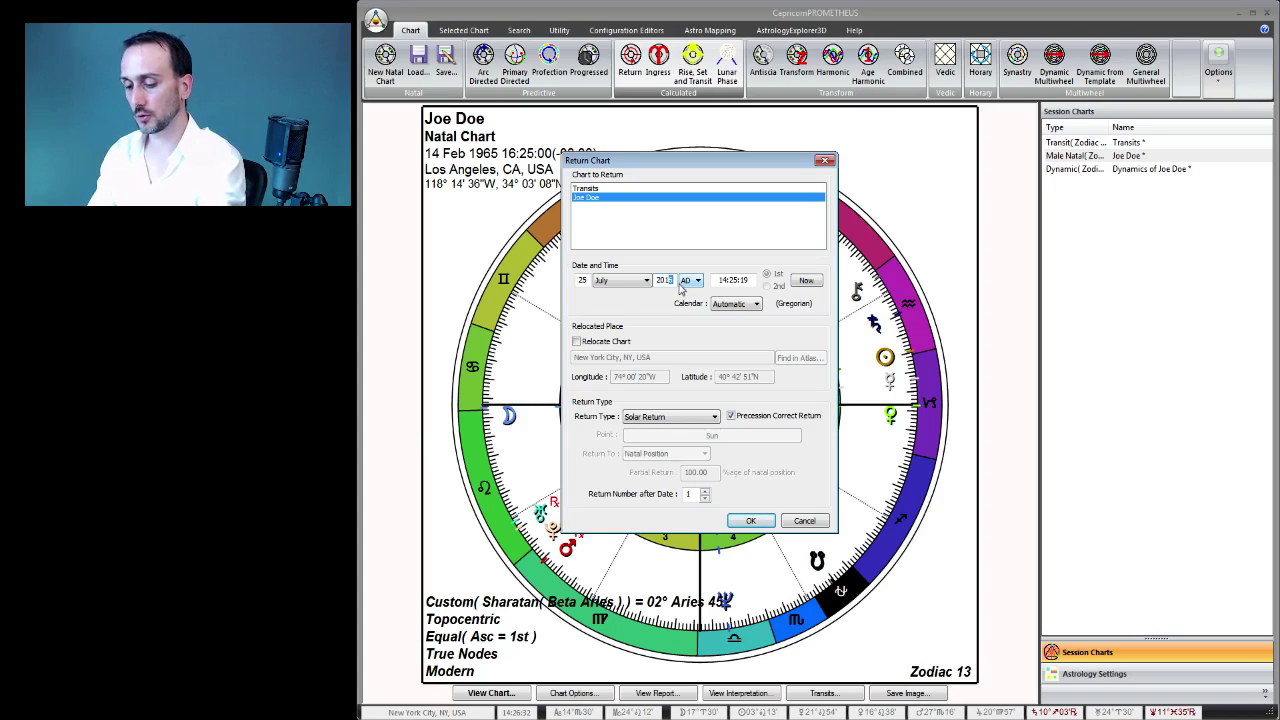
{"action": "type", "text": "5"}
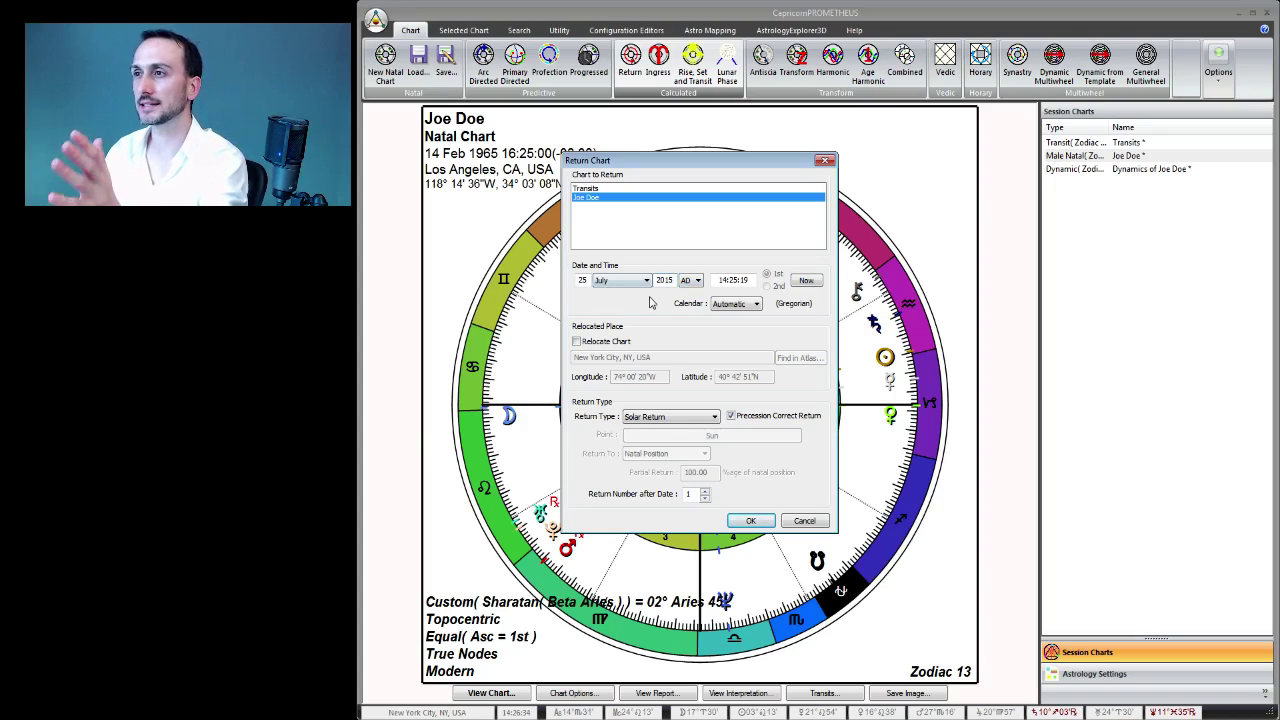
{"action": "key", "text": "Up"}
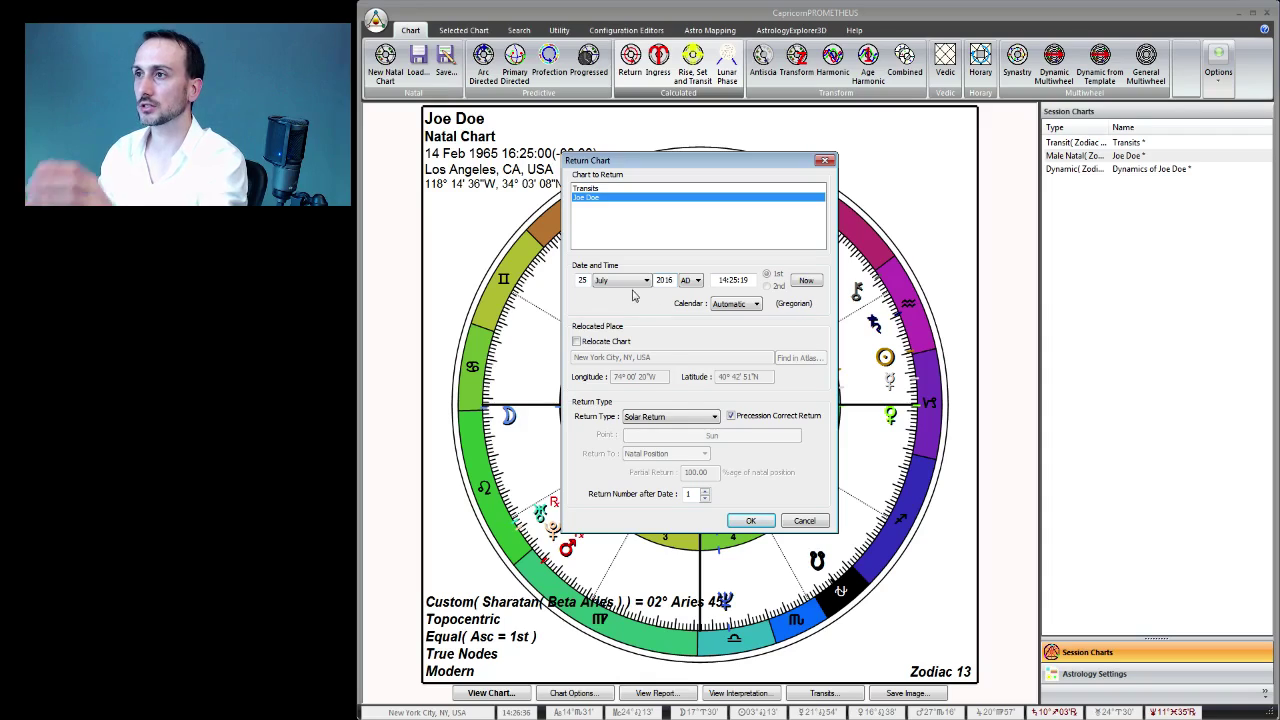
{"action": "left_click", "coordinate": [582, 281]}
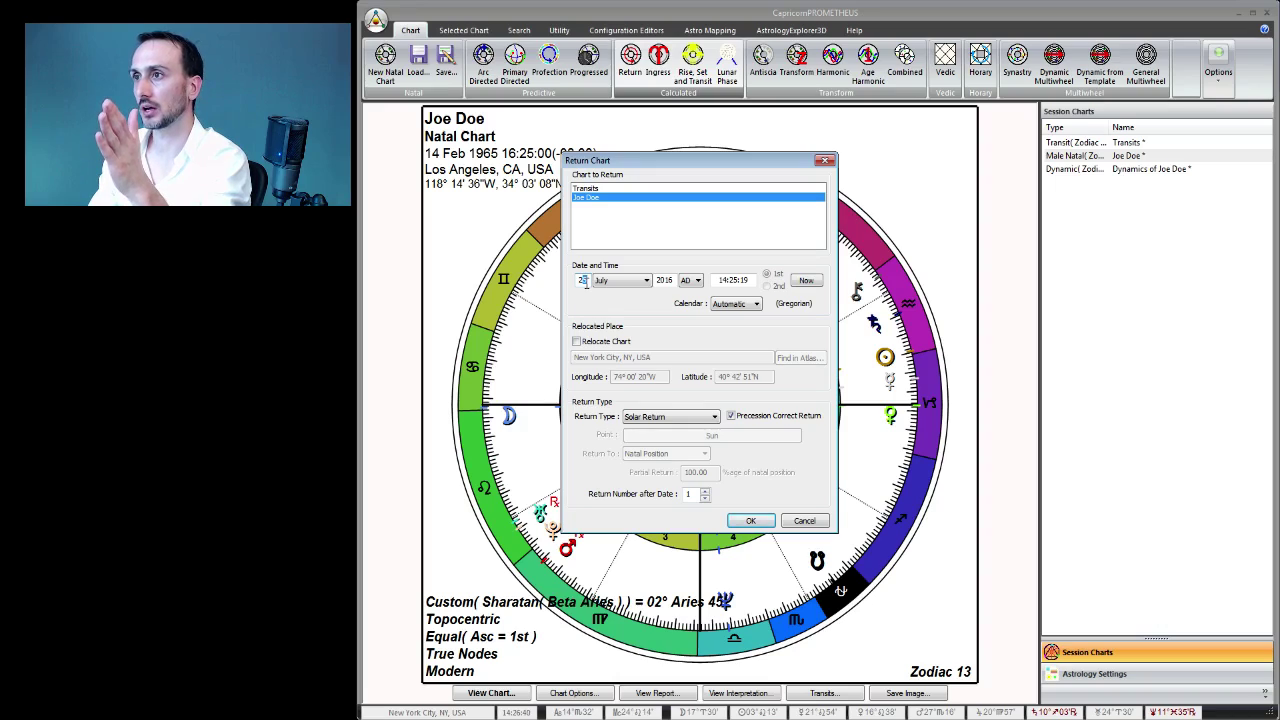
Set the year of the solar return's start date to 2015 and create the return chart
{"action": "left_click_drag", "start_coordinate": [638, 170], "coordinate": [735, 171]}
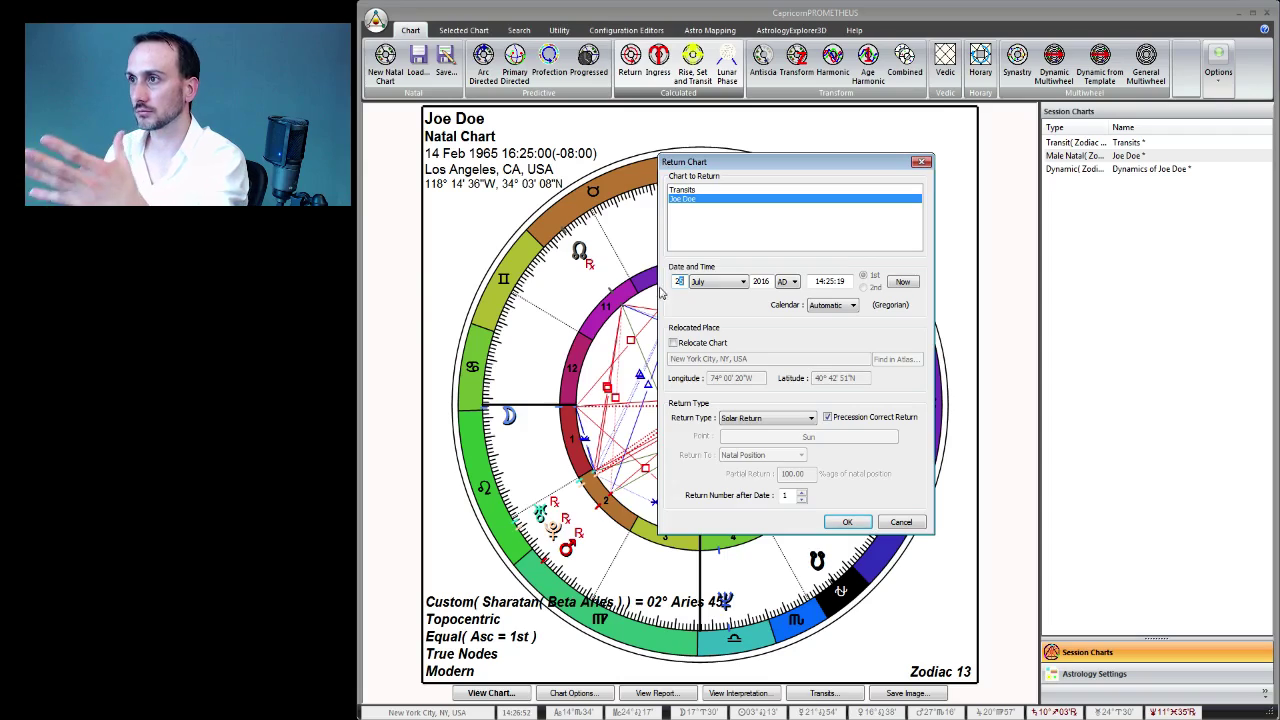
{"action": "left_click", "coordinate": [706, 286]}
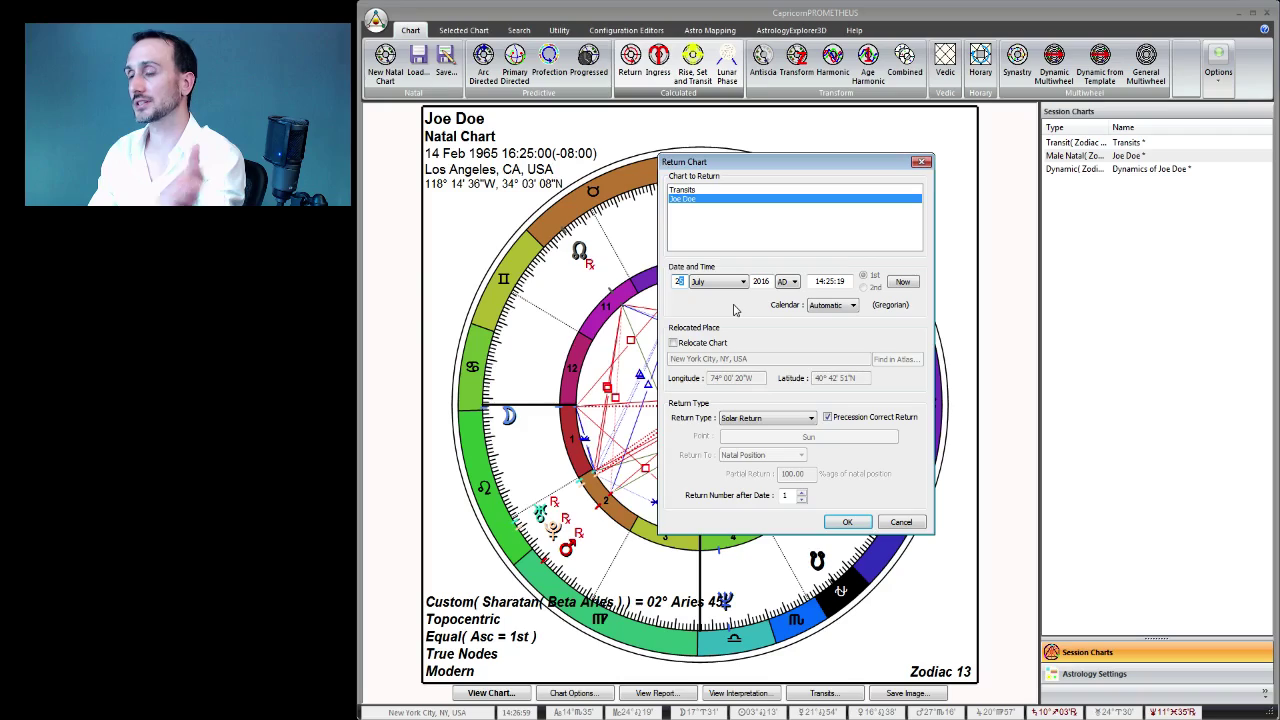
{"action": "left_click", "coordinate": [765, 281]}
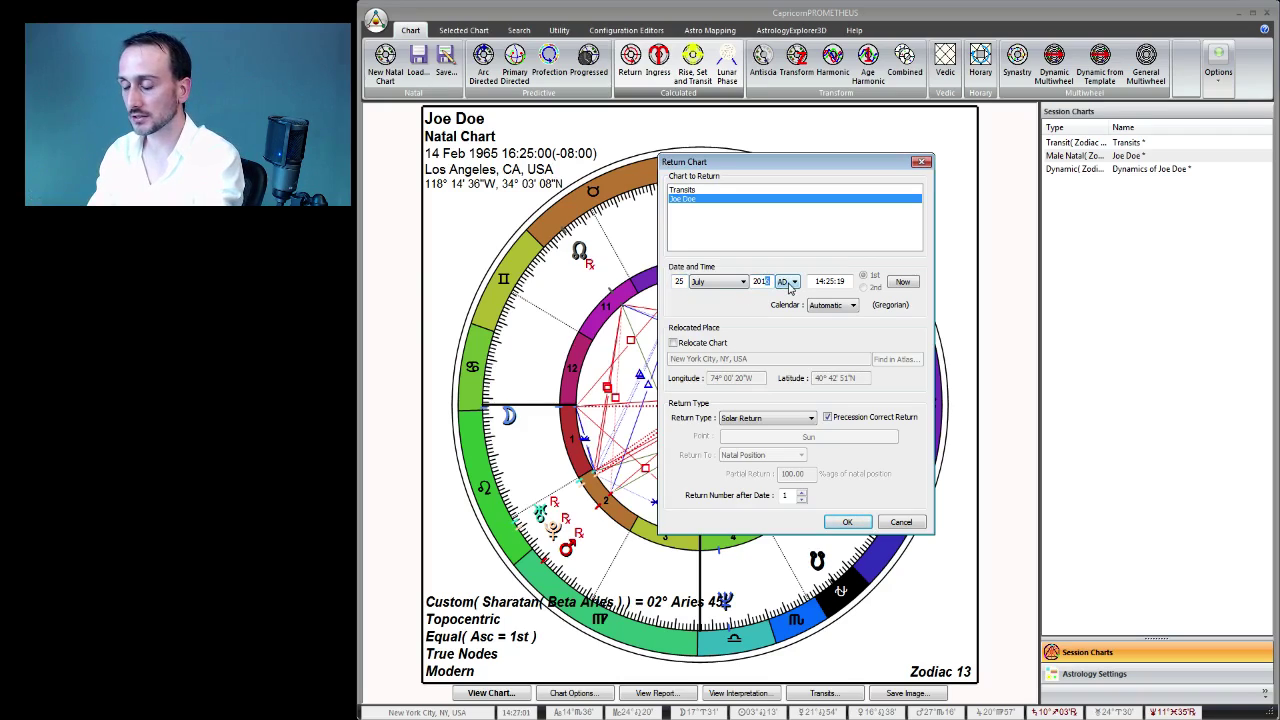
{"action": "key", "text": "BackSpace"}
{"action": "type", "text": "5"}
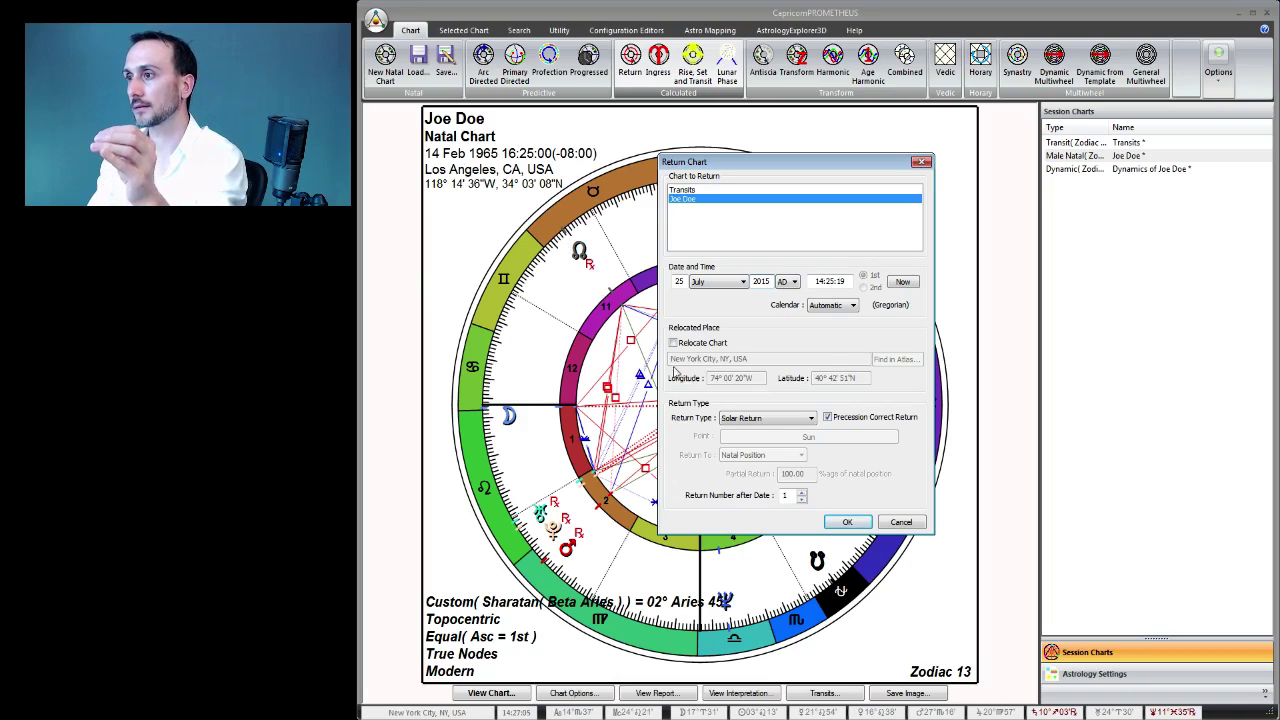
{"action": "left_click", "coordinate": [846, 522]}
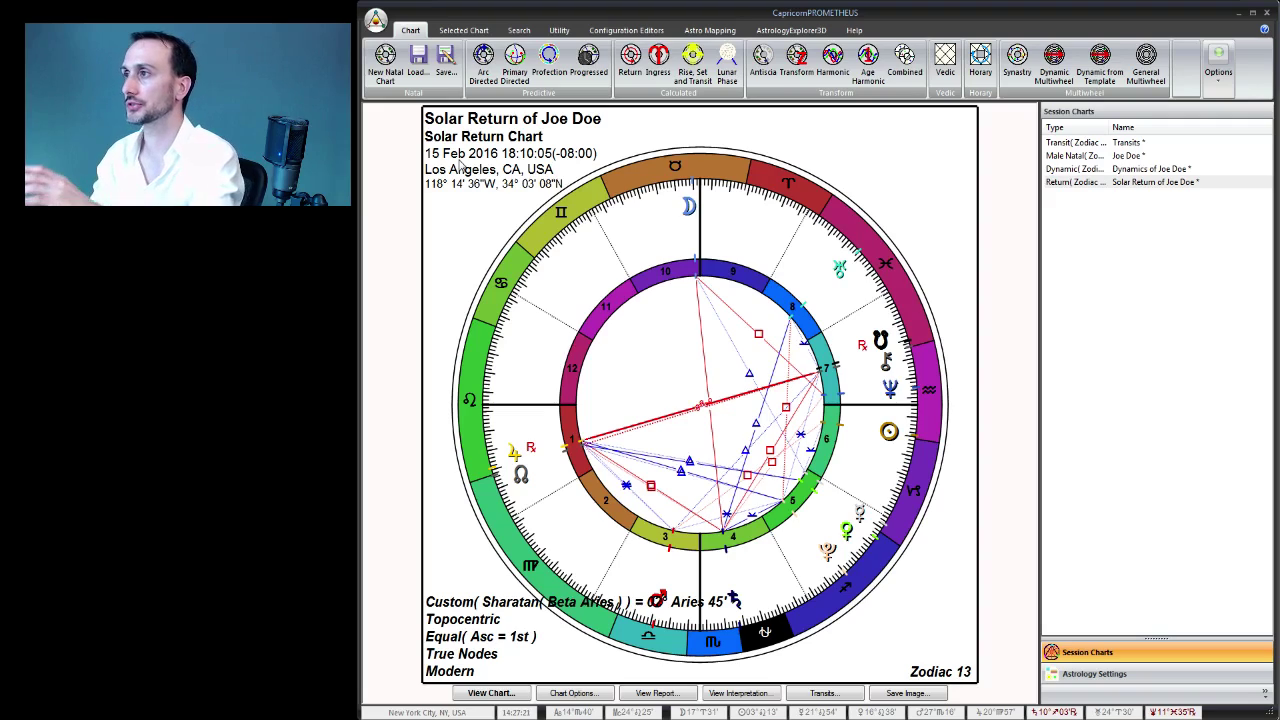
Reopen the solar return chart for editing, review its date and return settings, and accept them
{"action": "left_click", "coordinate": [1078, 183]}
{"action": "right_click", "coordinate": [1078, 183]}
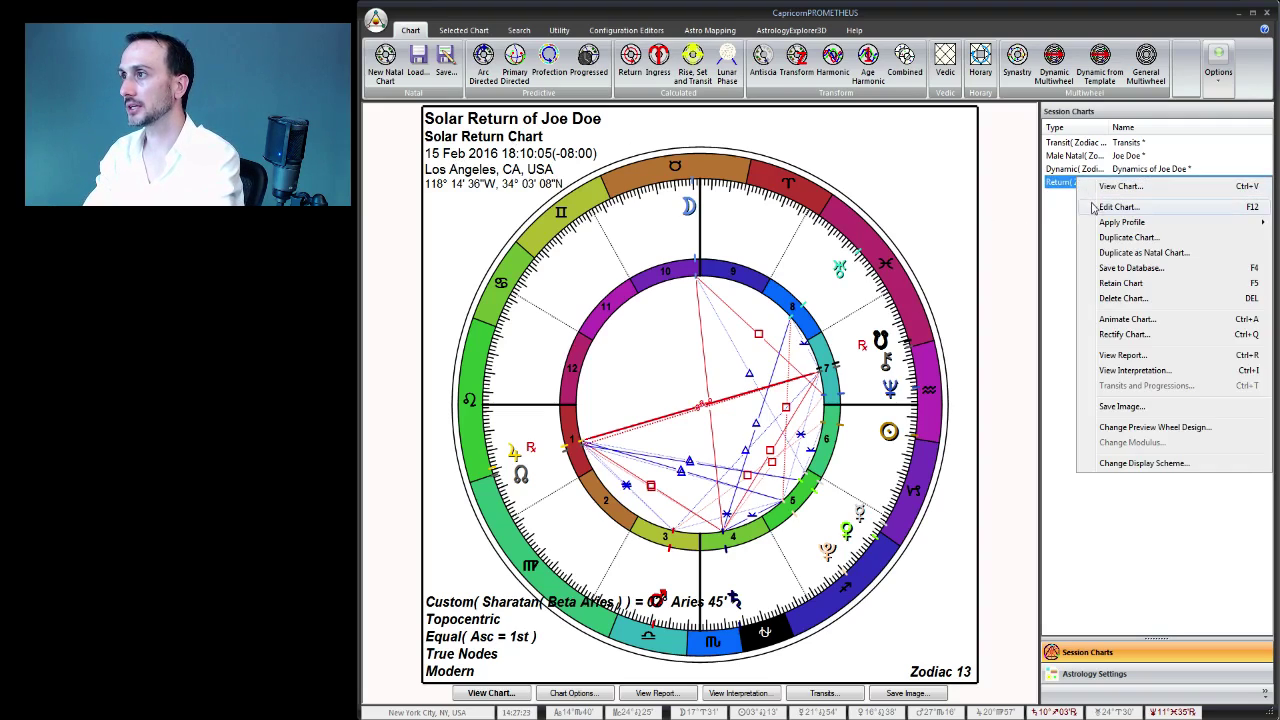
{"action": "left_click", "coordinate": [1057, 189]}
{"action": "right_click", "coordinate": [1100, 192]}
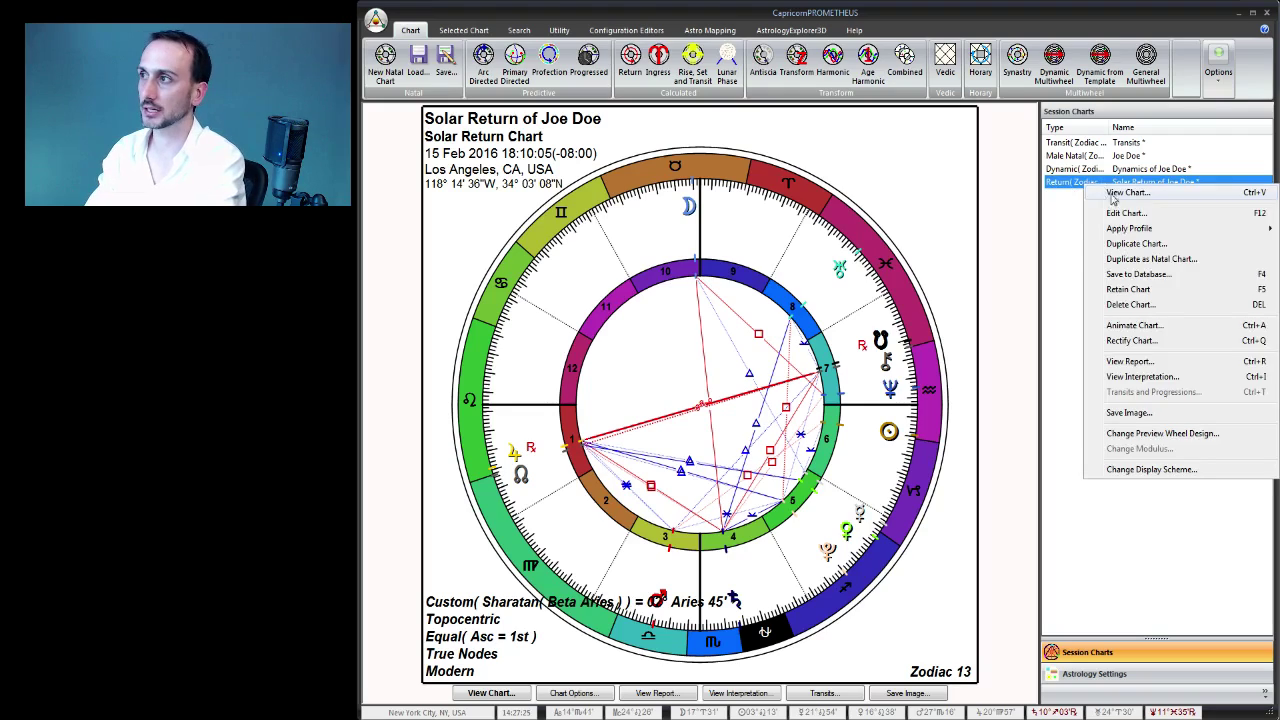
{"action": "left_click", "coordinate": [1137, 218]}
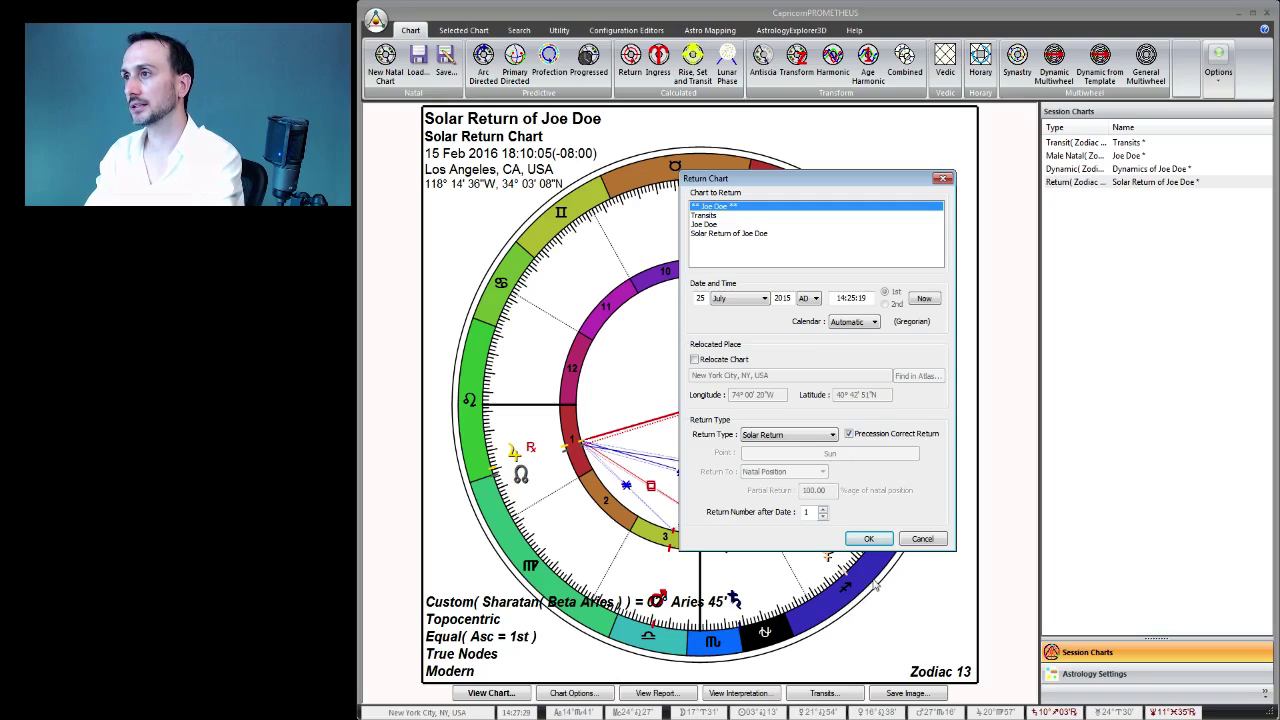
{"action": "left_click", "coordinate": [868, 539]}
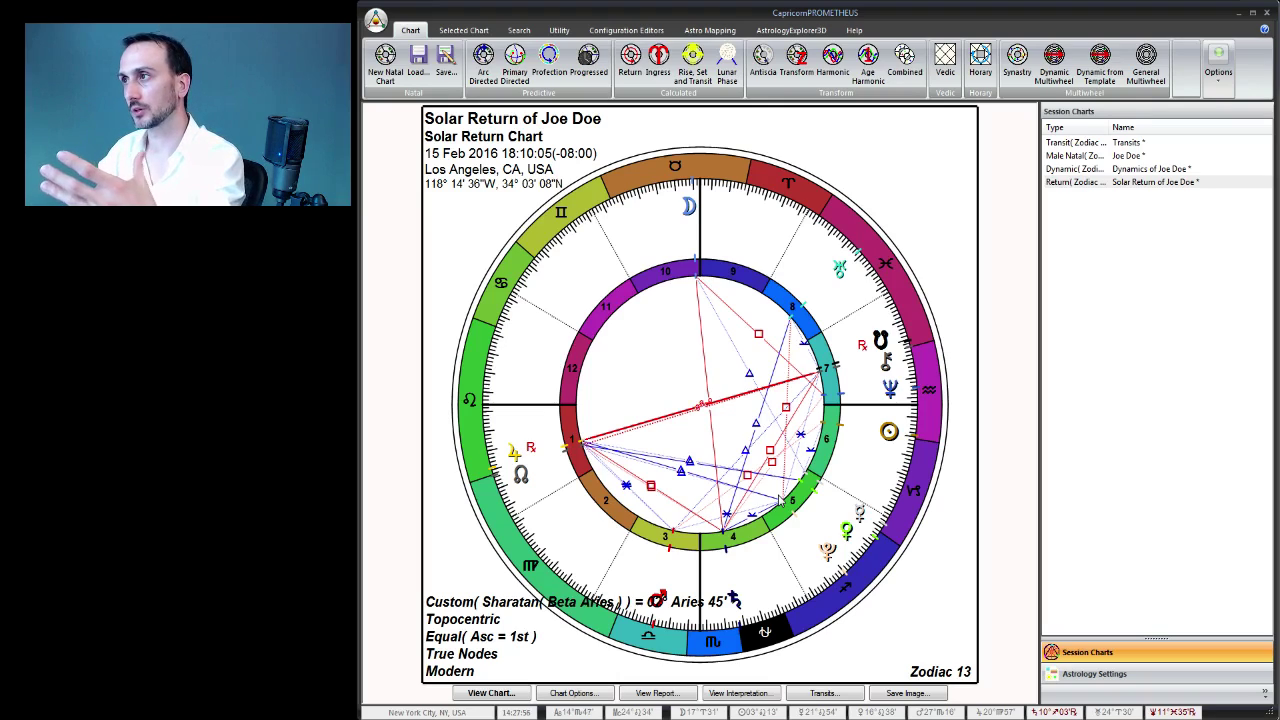
Compare the natal chart with the solar return chart from the session charts, ending on the natal chart
{"action": "left_click", "coordinate": [1138, 158]}
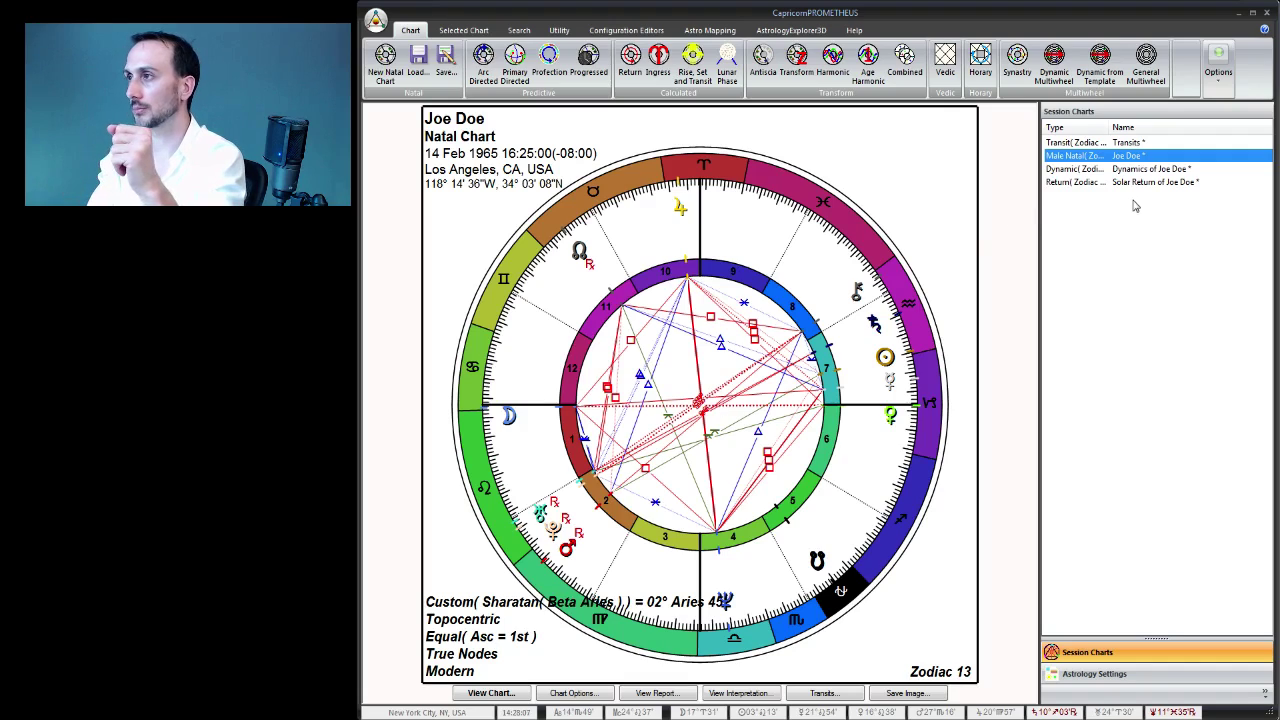
{"action": "left_click", "coordinate": [1151, 169]}
{"action": "left_click", "coordinate": [1151, 159]}
{"action": "left_click", "coordinate": [1159, 185]}
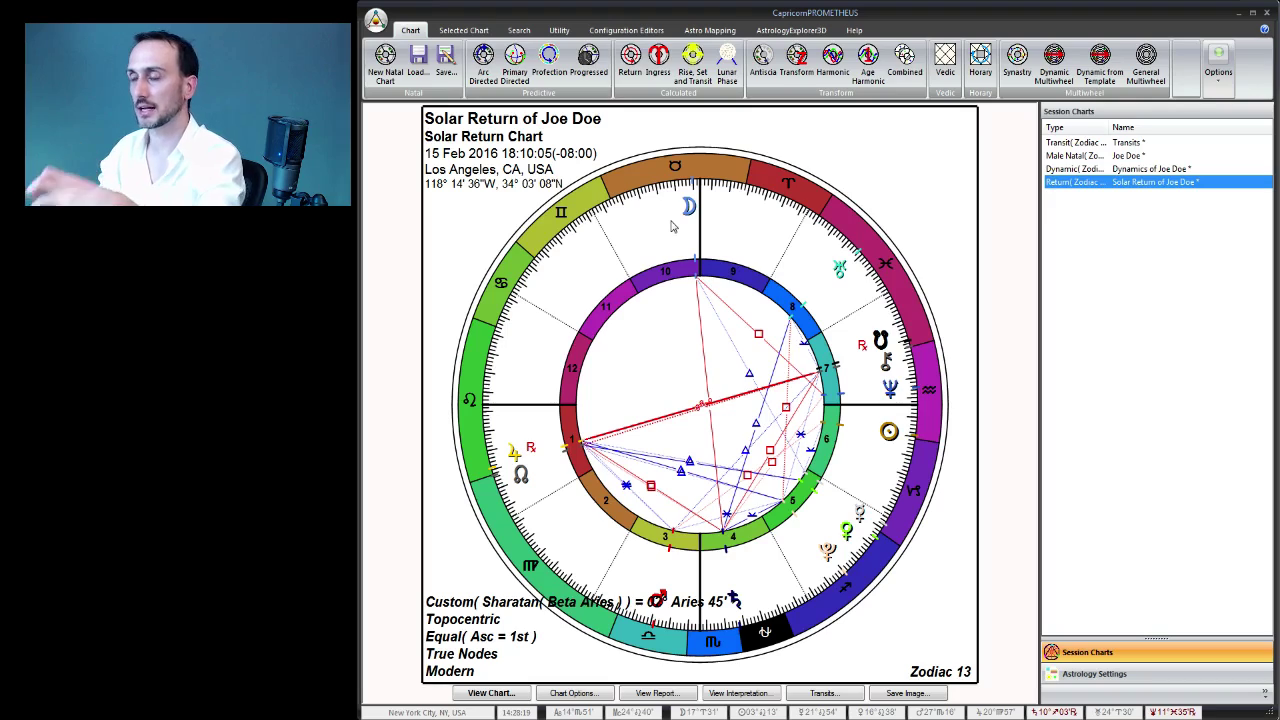
{"action": "left_click", "coordinate": [1138, 158]}
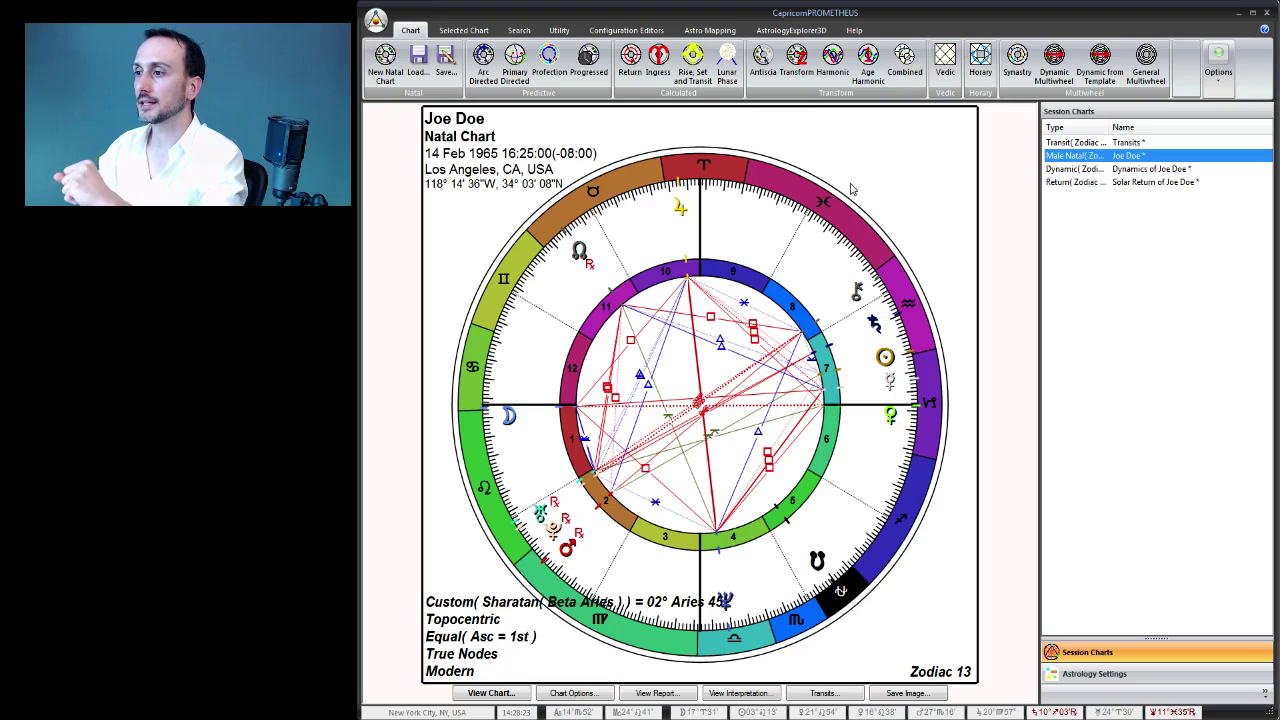